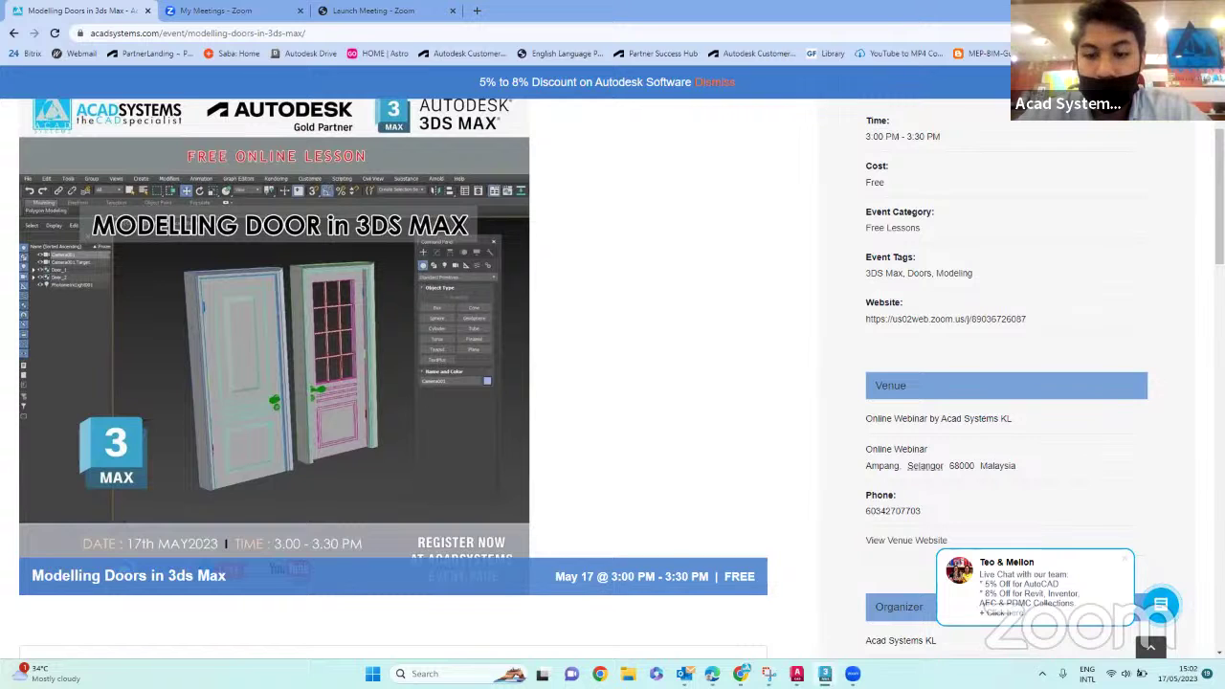
- Switch to AutoCAD and examine the house plan in Floor Plan Layout.dwg
{"action": "left_click", "coordinate": [825, 674]}
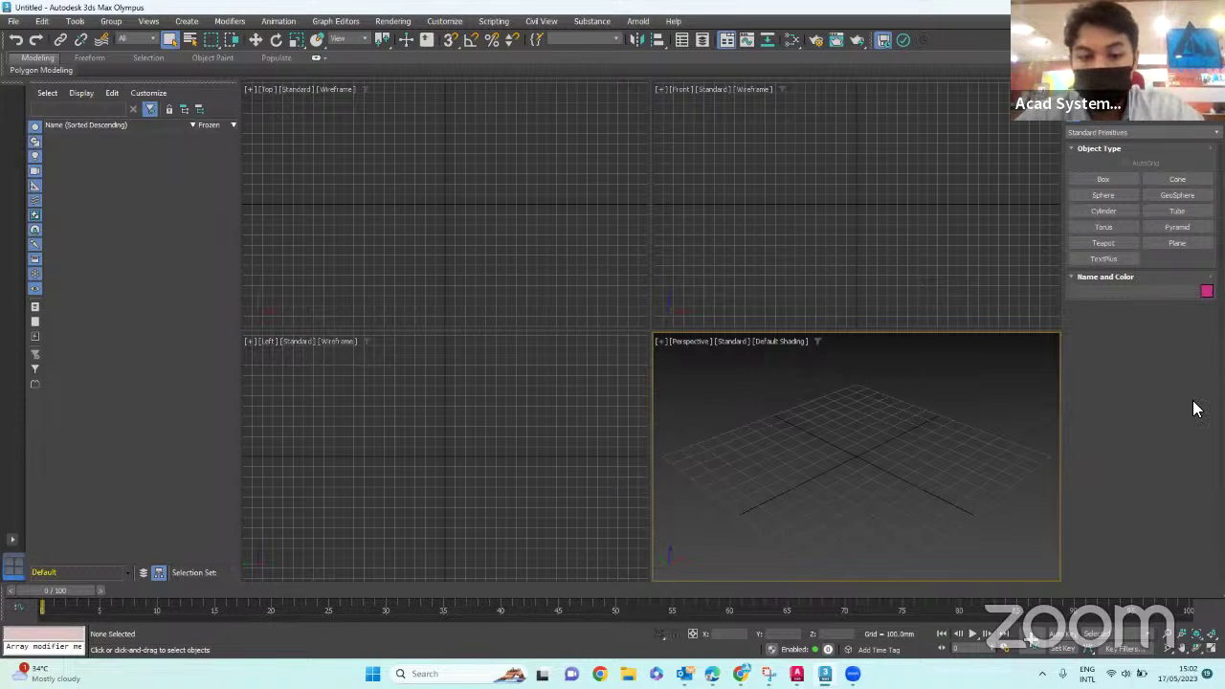
{"action": "left_click", "coordinate": [796, 674]}
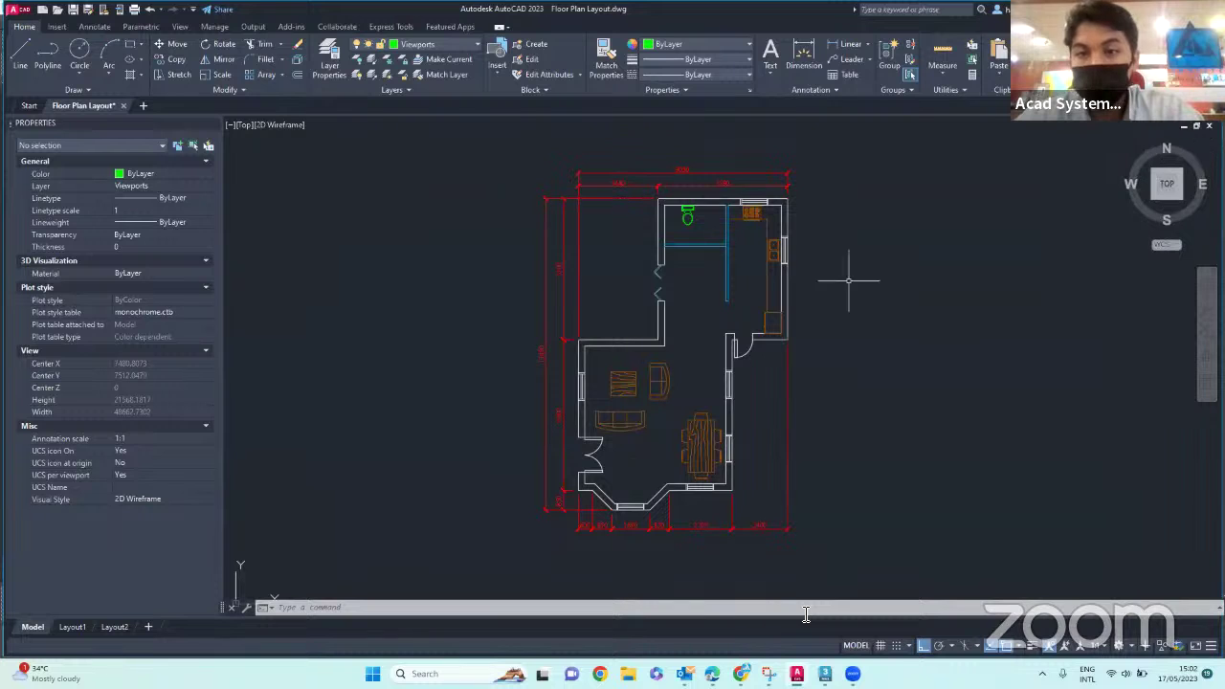
{"action": "scroll", "coordinate": [667, 203], "scroll_direction": "down", "scroll_amount": 2}
{"action": "scroll", "coordinate": [722, 295], "scroll_direction": "up", "scroll_amount": 2}
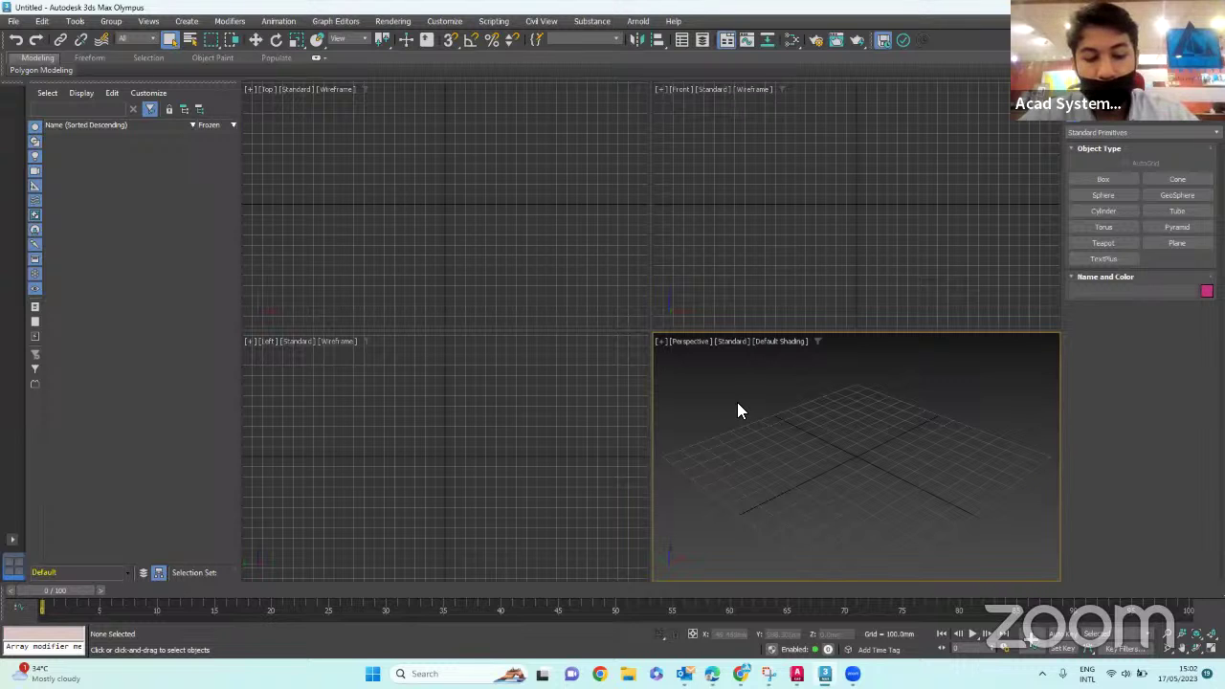
- Maximize the Perspective viewport in 3ds Max so that it fills the whole working area
{"action": "key", "text": "alt+w"}
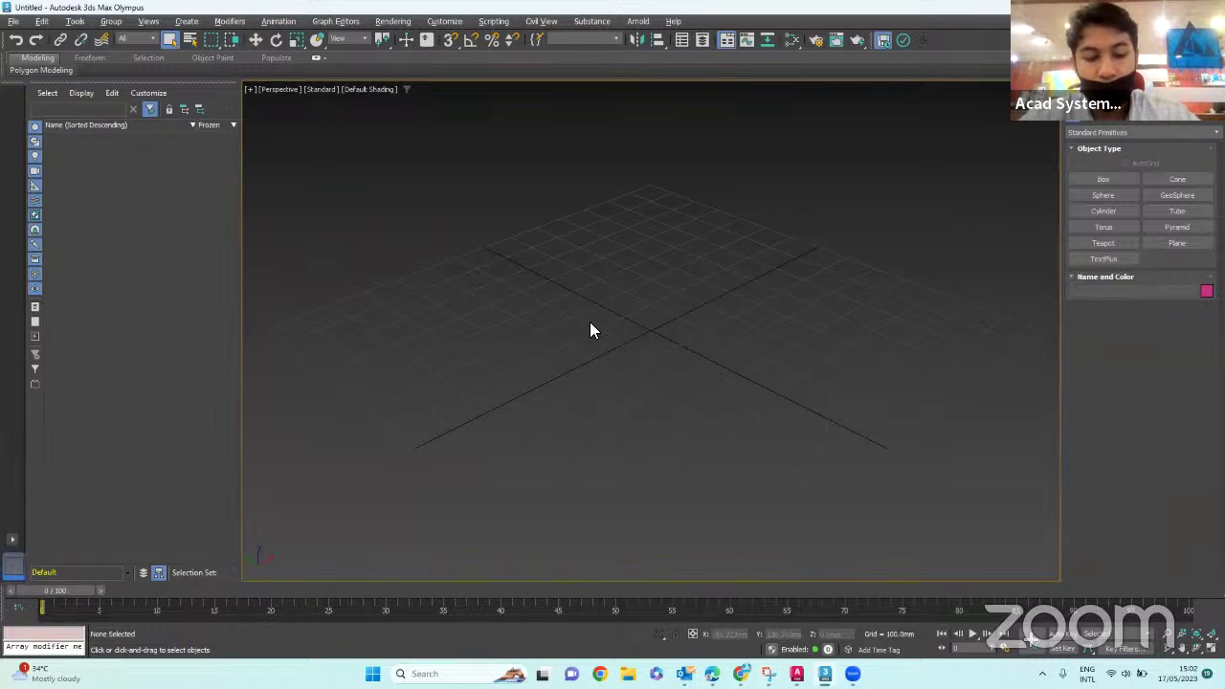
{"action": "key", "text": "alt+w"}
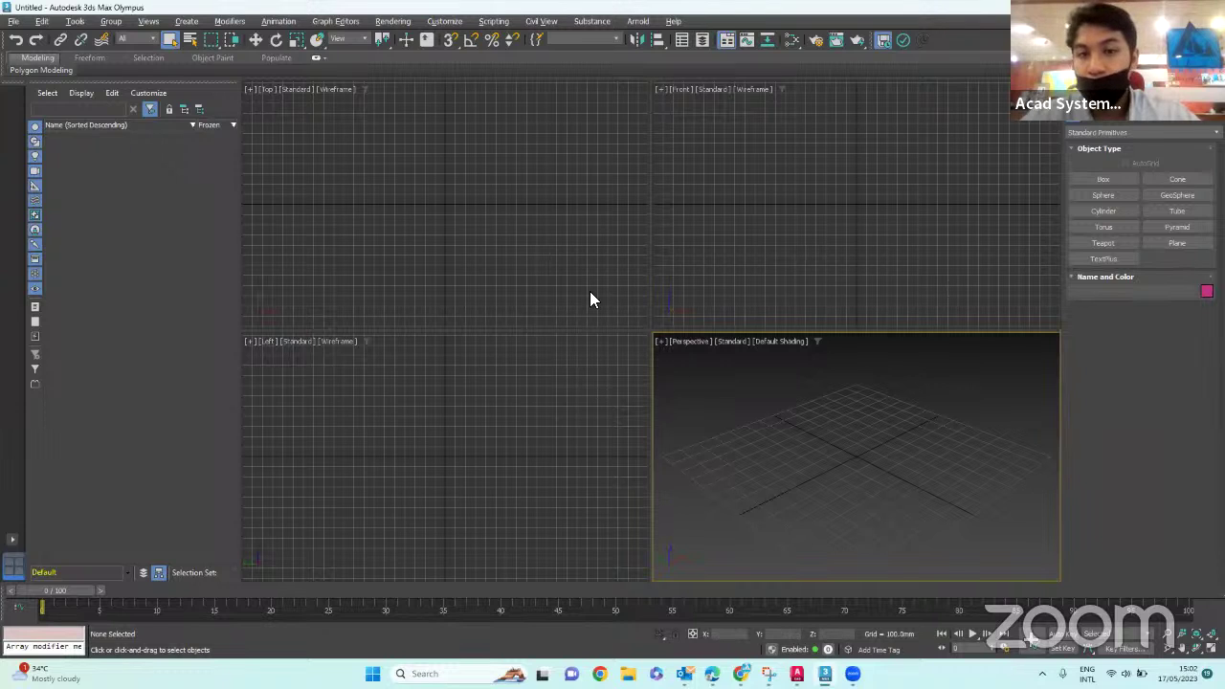
{"action": "left_click", "coordinate": [588, 256]}
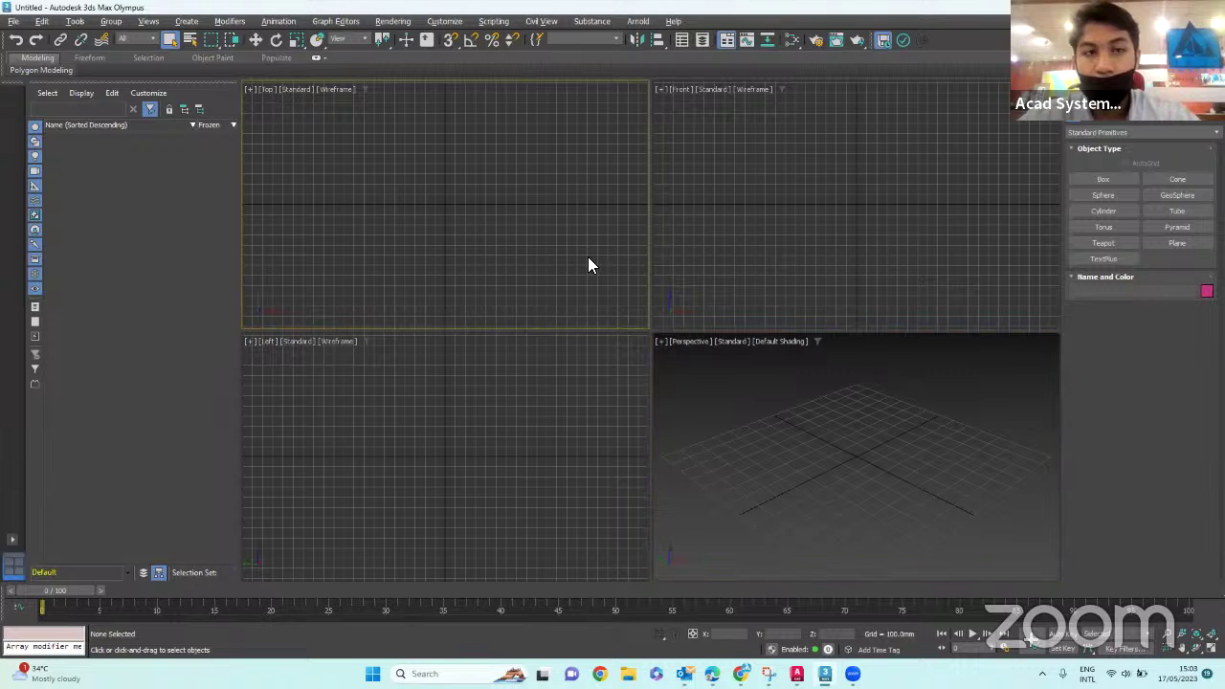
{"action": "left_click", "coordinate": [786, 431]}
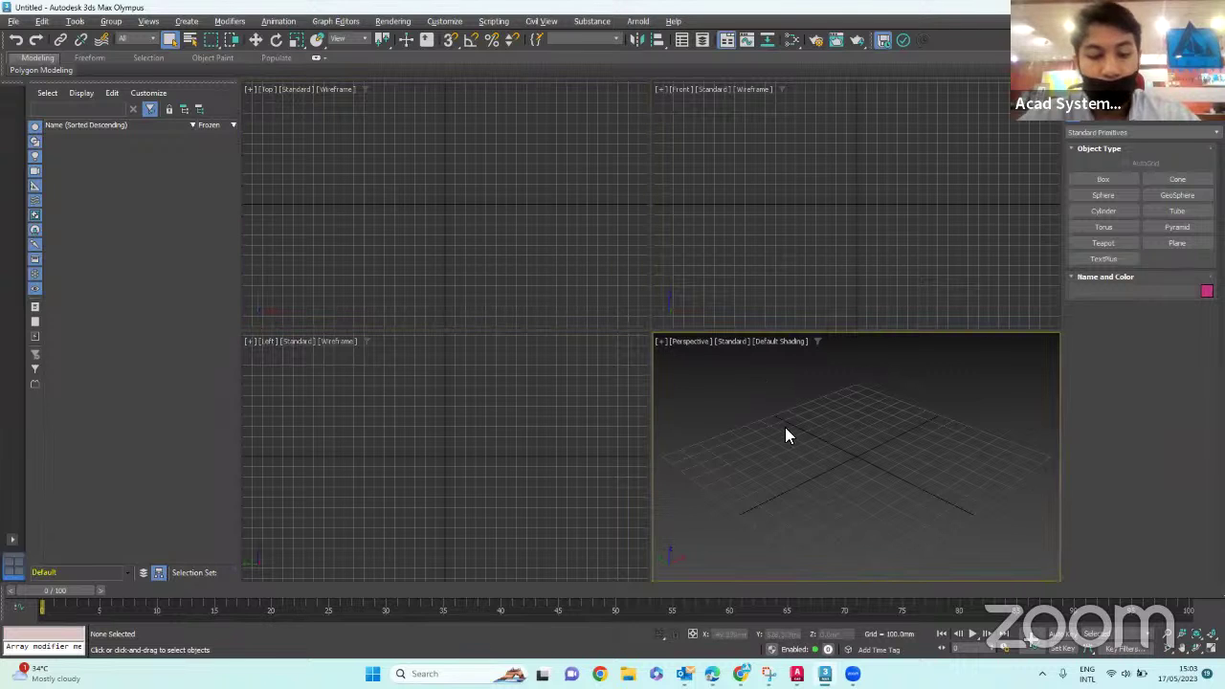
{"action": "key", "text": "alt+w"}
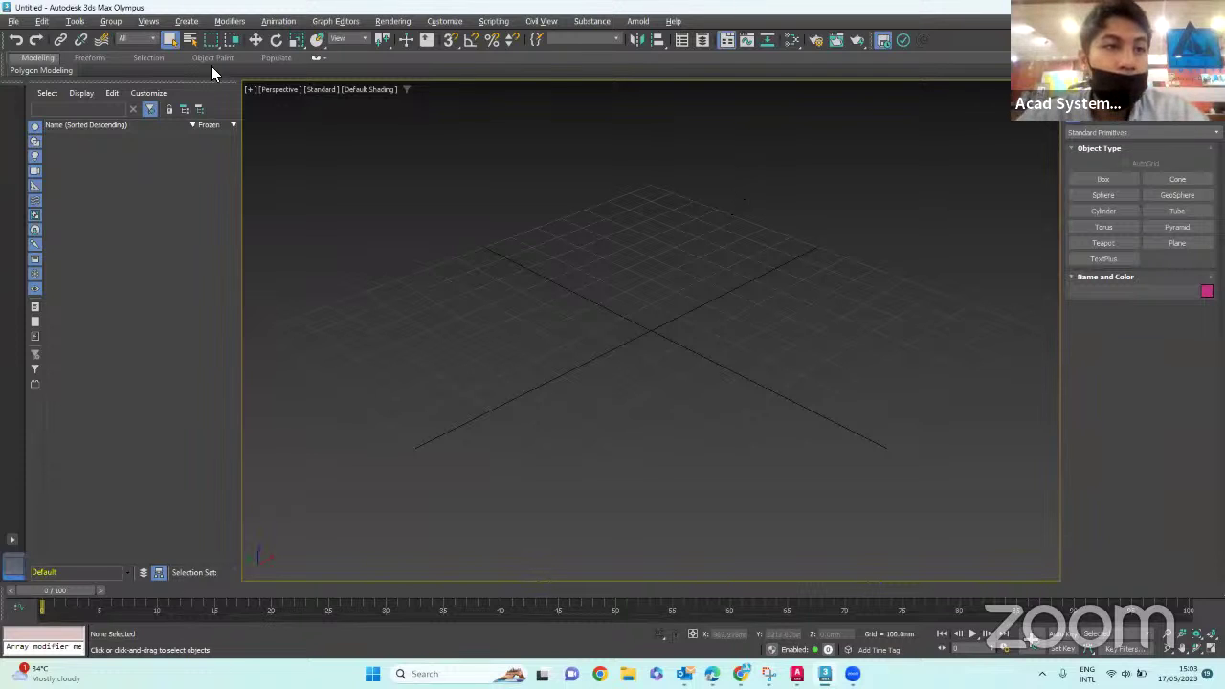
- Start a file import and choose Floor Plan Layout.dwg from the Desktop
{"action": "left_click", "coordinate": [40, 22]}
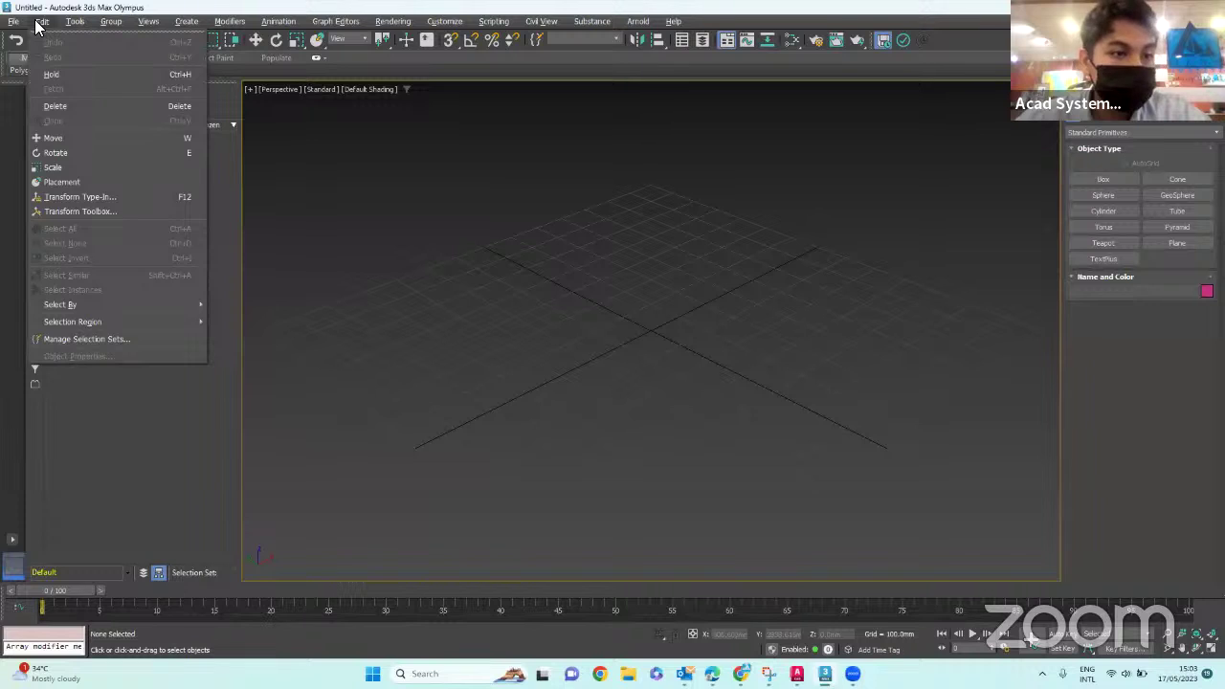
{"action": "mouse_move", "coordinate": [19, 26]}
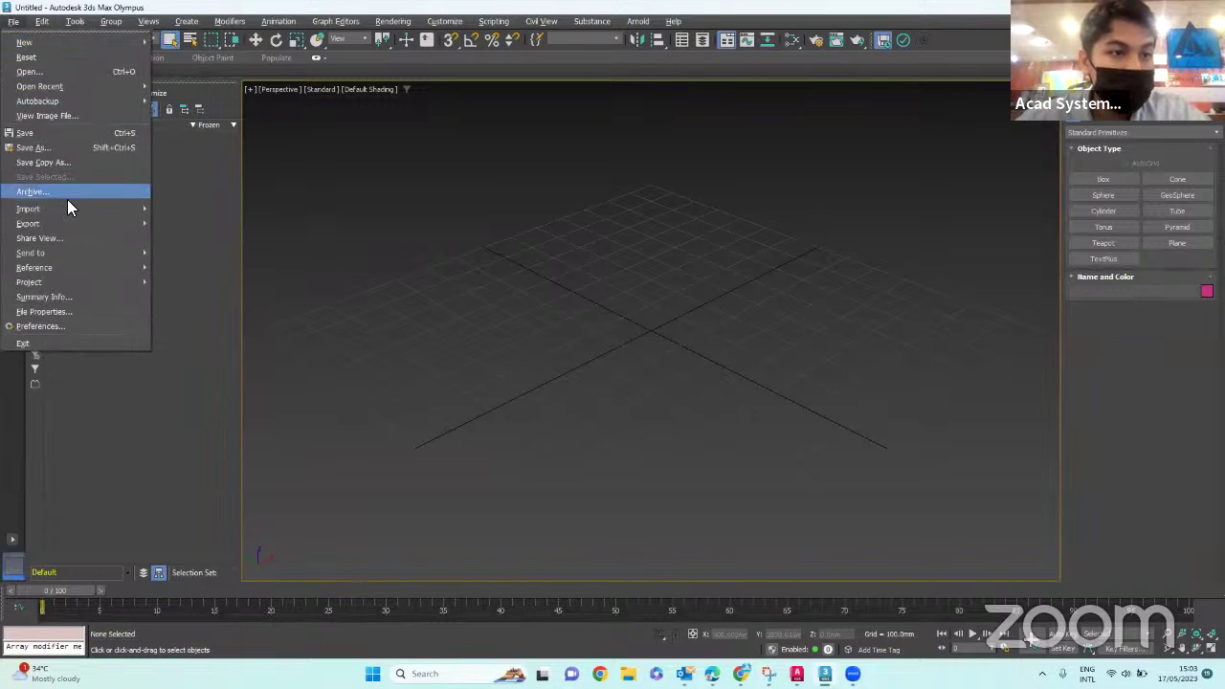
{"action": "mouse_move", "coordinate": [67, 203]}
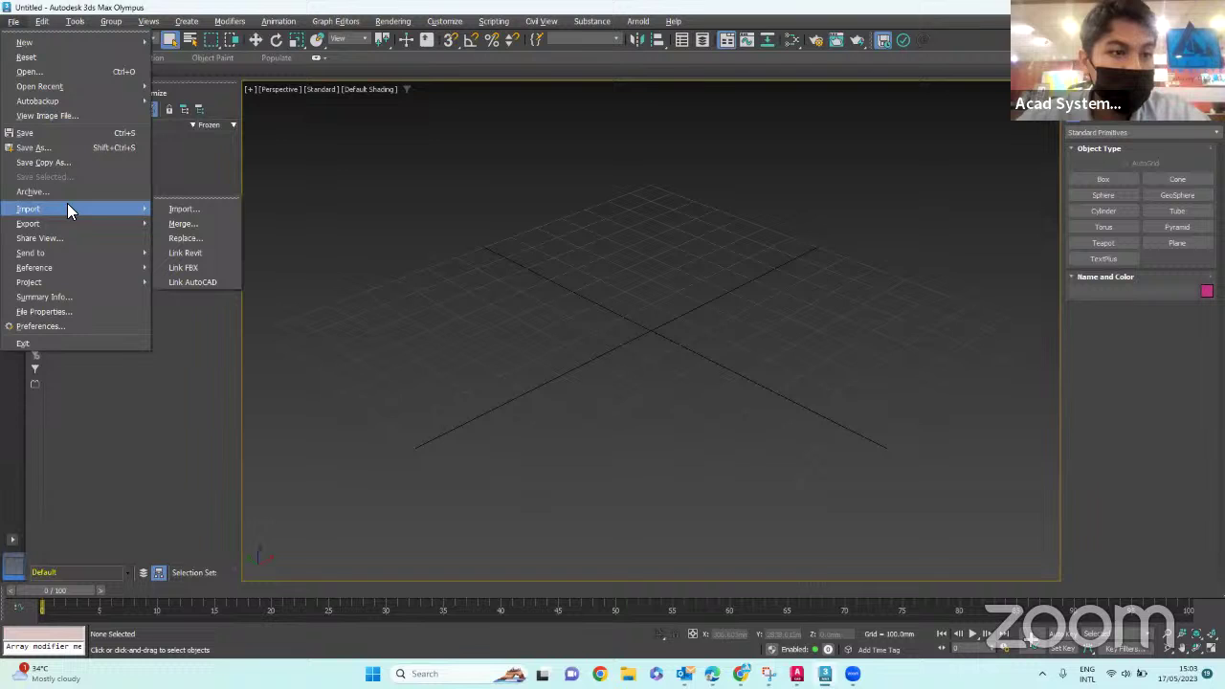
{"action": "left_click", "coordinate": [184, 210]}
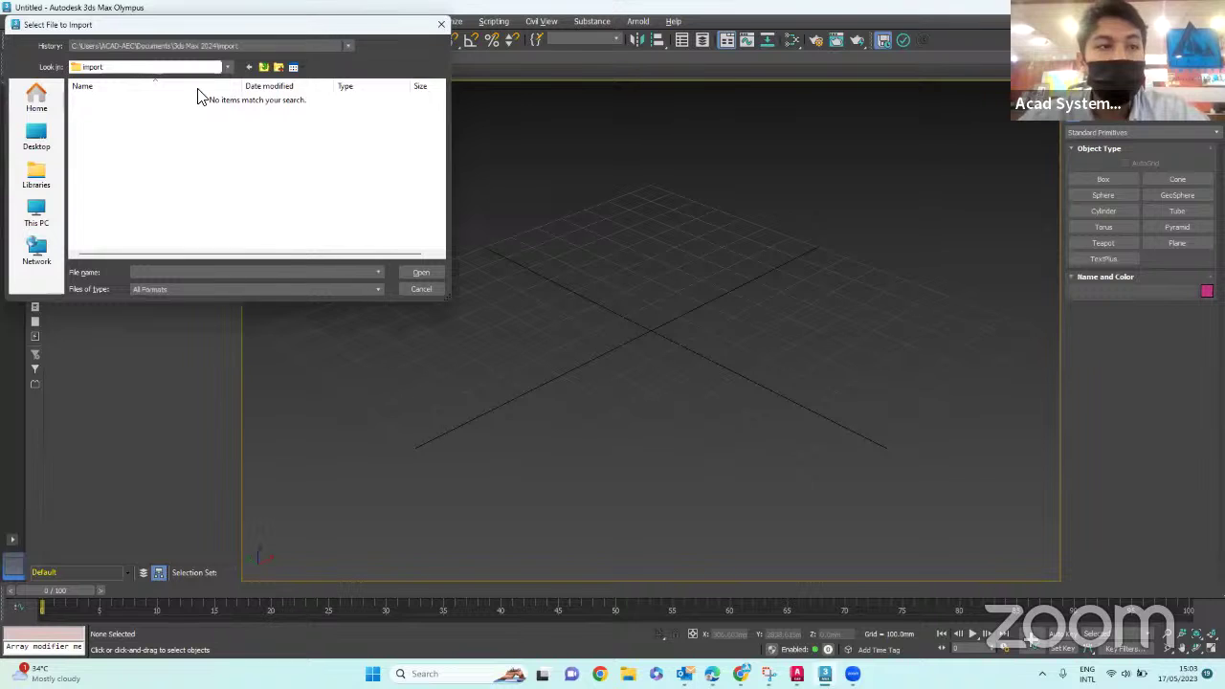
{"action": "left_click_drag", "start_coordinate": [348, 23], "coordinate": [385, 25]}
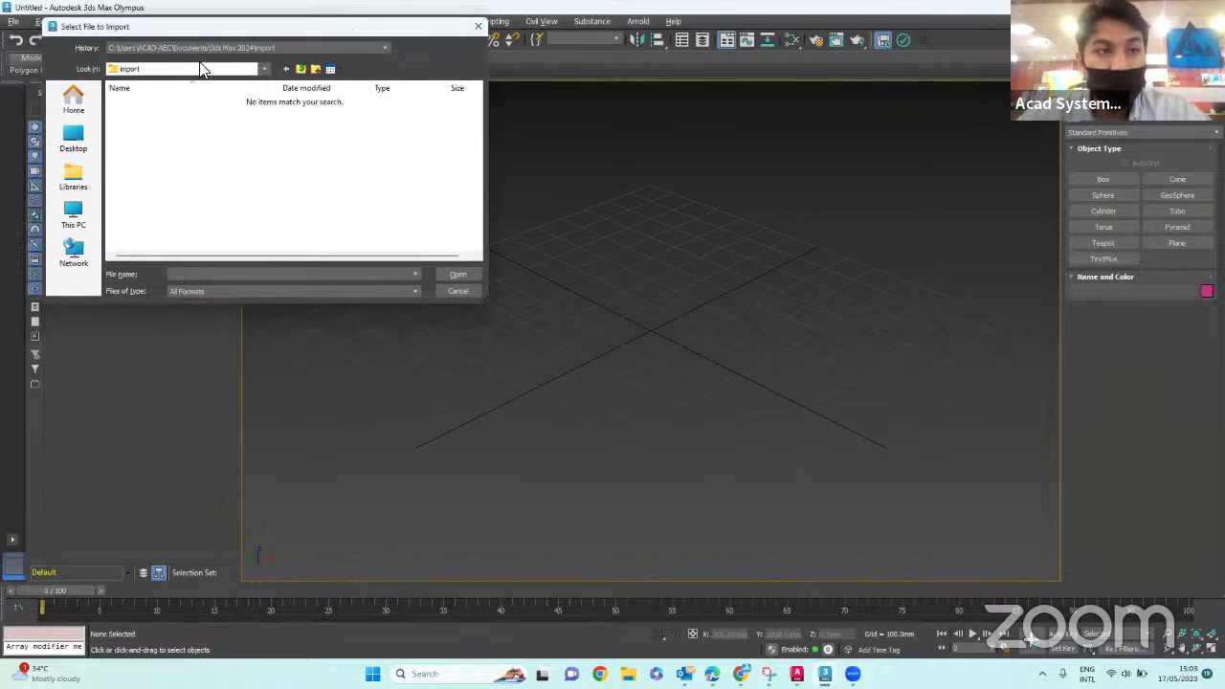
{"action": "left_click", "coordinate": [73, 139]}
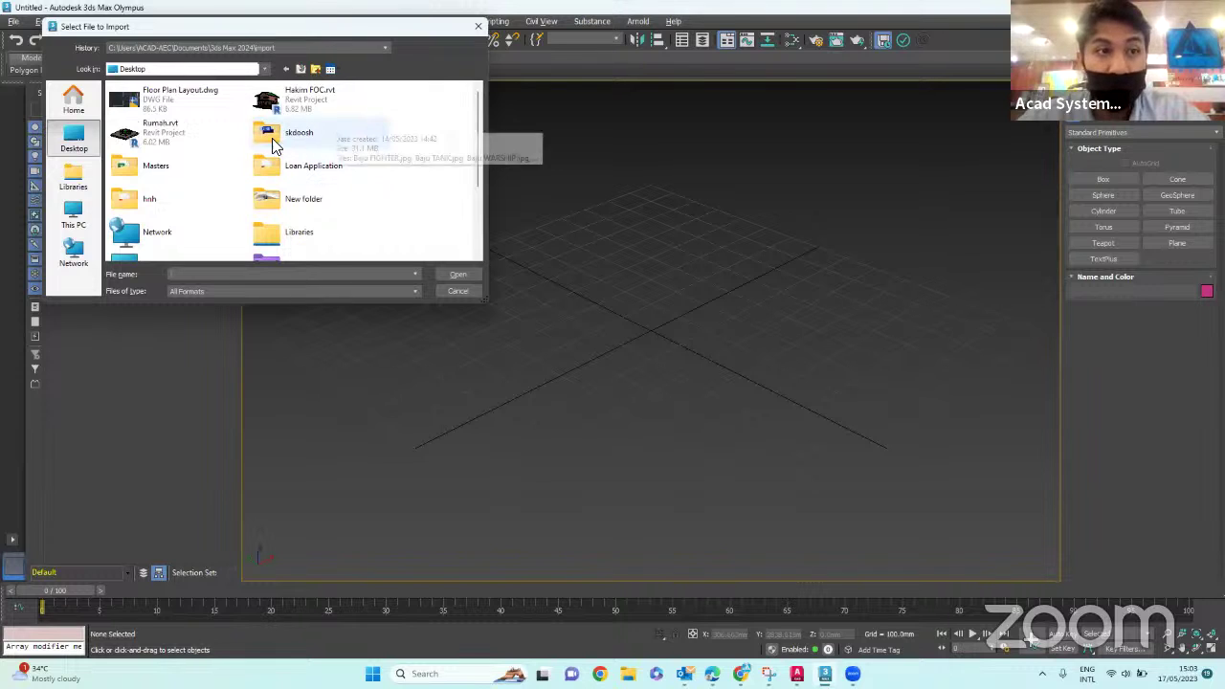
{"action": "left_click", "coordinate": [161, 107]}
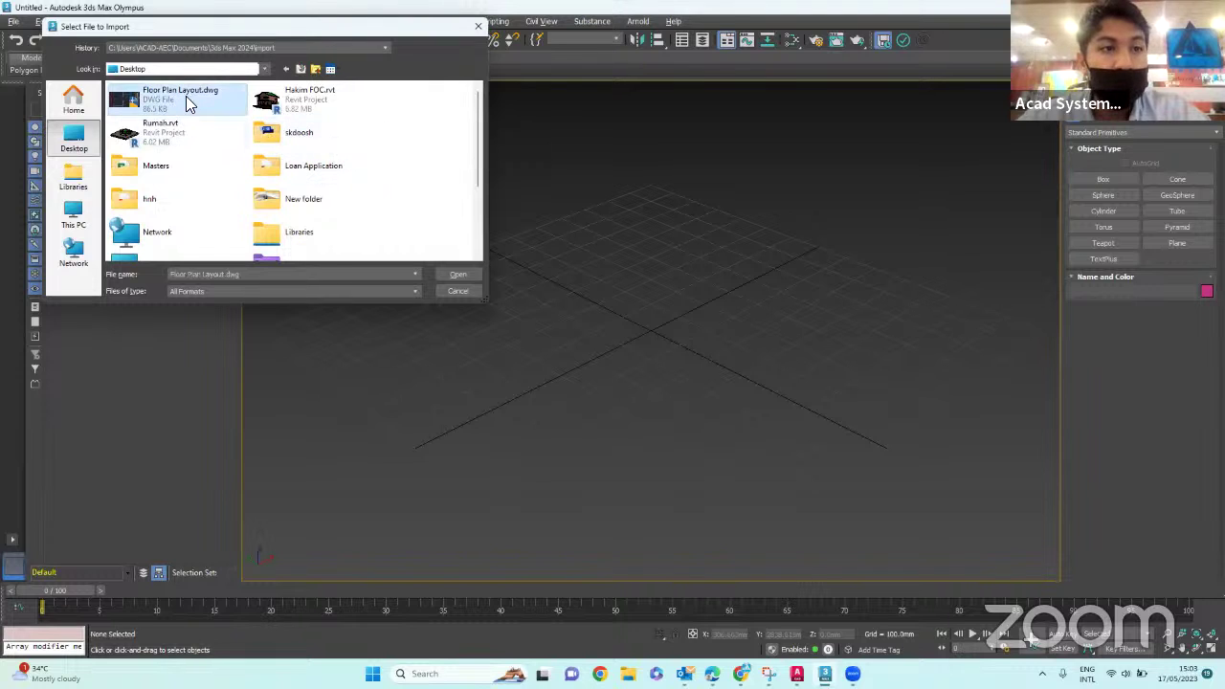
{"action": "left_click", "coordinate": [455, 275]}
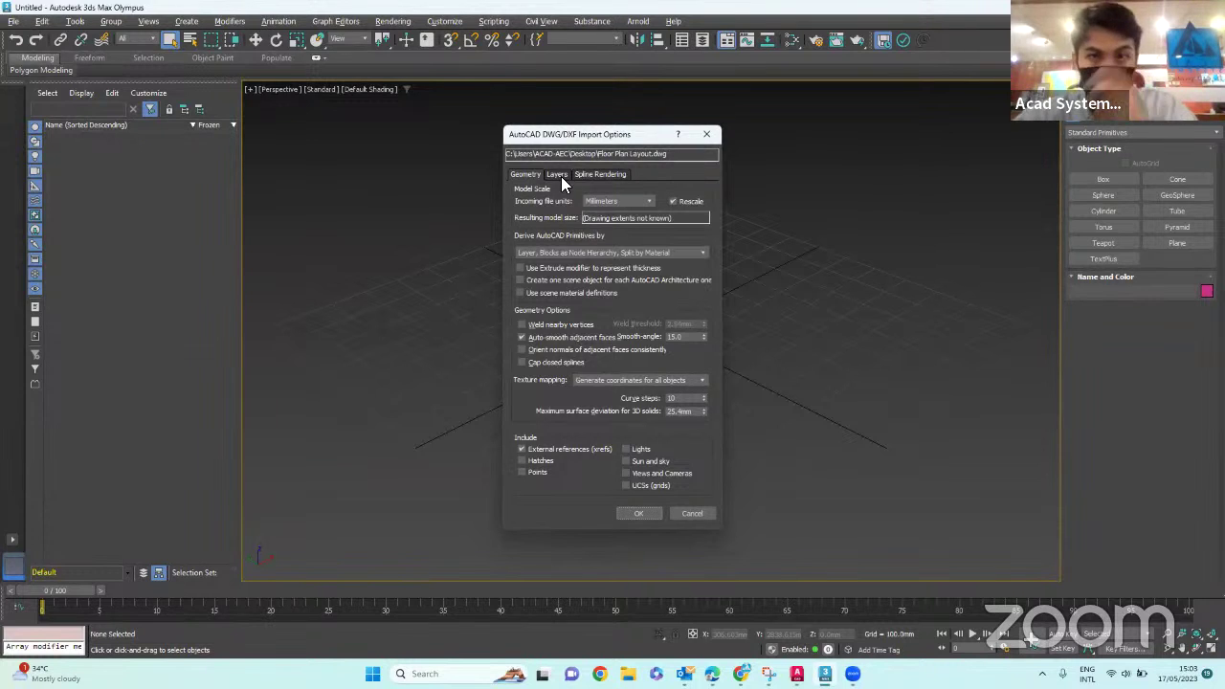
- Import the floor plan with incoming file units in millimeters, Rescale on and the other import options at their defaults
{"action": "left_click_drag", "start_coordinate": [584, 136], "coordinate": [567, 117]}
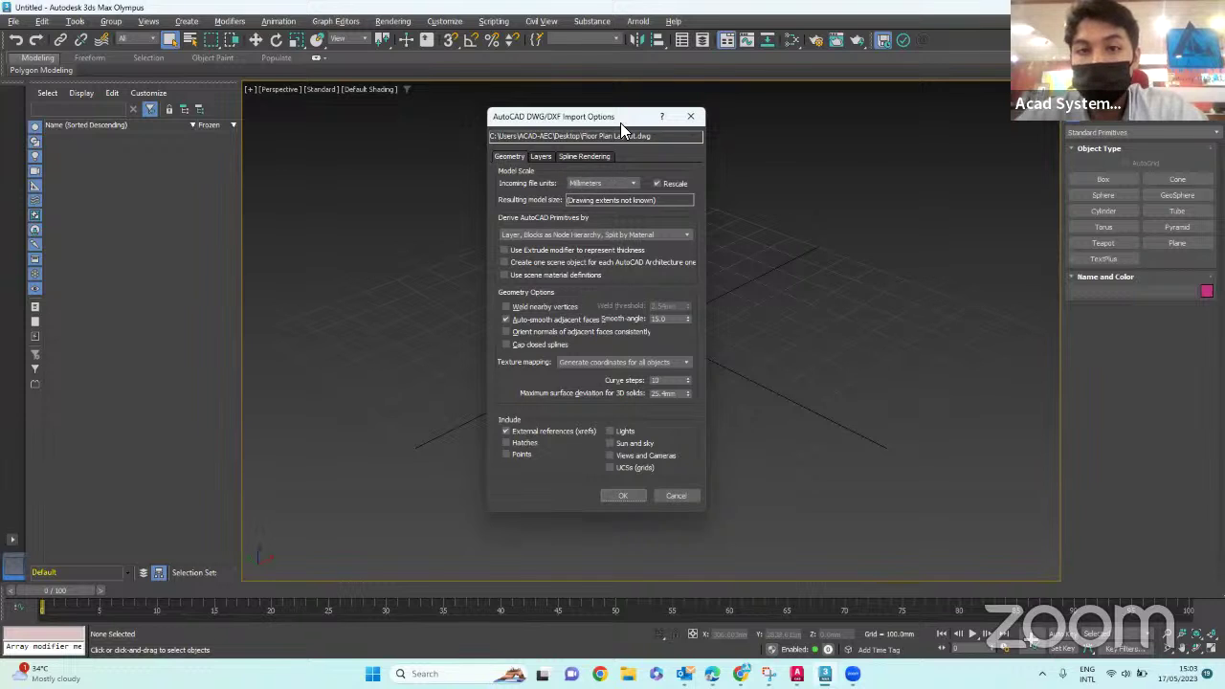
{"action": "left_click_drag", "start_coordinate": [622, 121], "coordinate": [607, 97]}
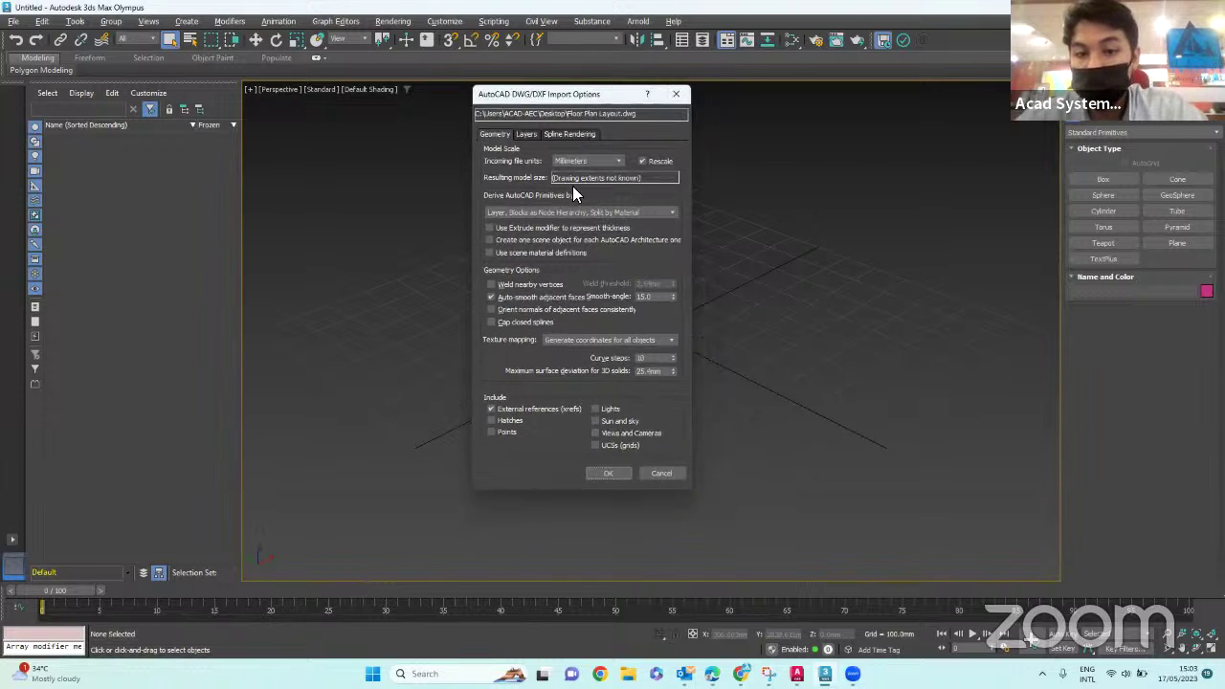
{"action": "left_click", "coordinate": [616, 471]}
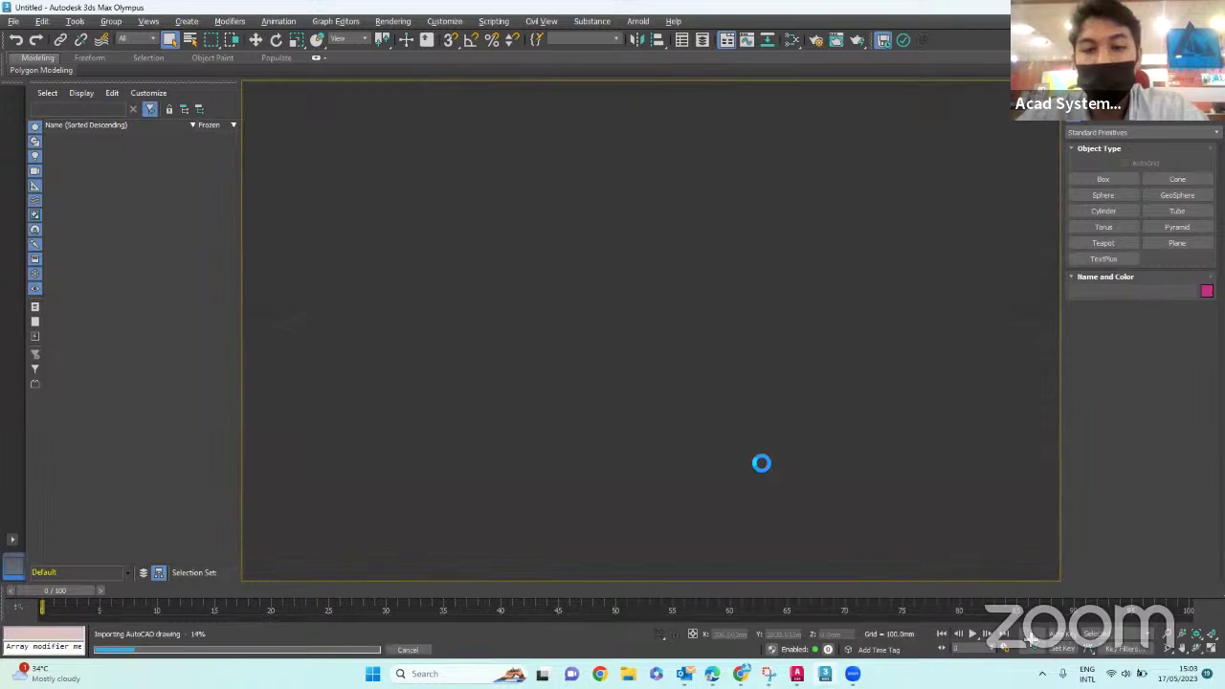
{"action": "scroll", "coordinate": [756, 373], "scroll_direction": "down", "scroll_amount": 4}
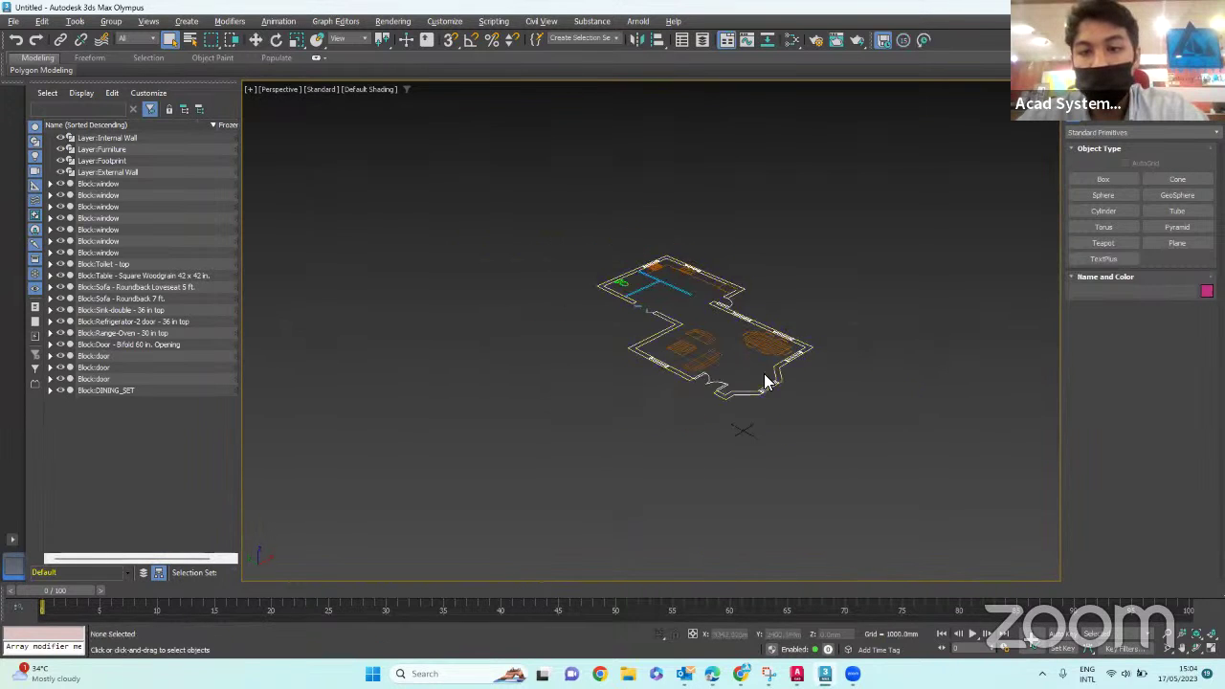
{"action": "scroll", "coordinate": [766, 383], "scroll_direction": "up", "scroll_amount": 3}
{"action": "scroll", "coordinate": [798, 440], "scroll_direction": "up", "scroll_amount": 2}
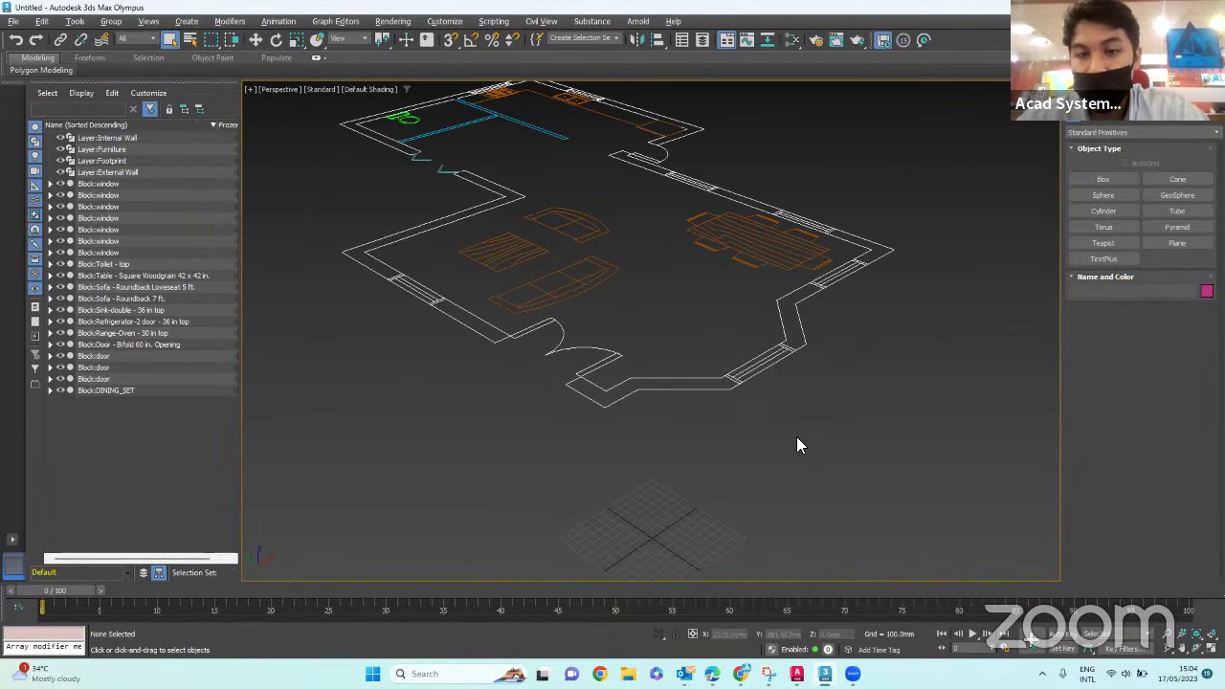
{"action": "scroll", "coordinate": [804, 459], "scroll_direction": "up", "scroll_amount": 2}
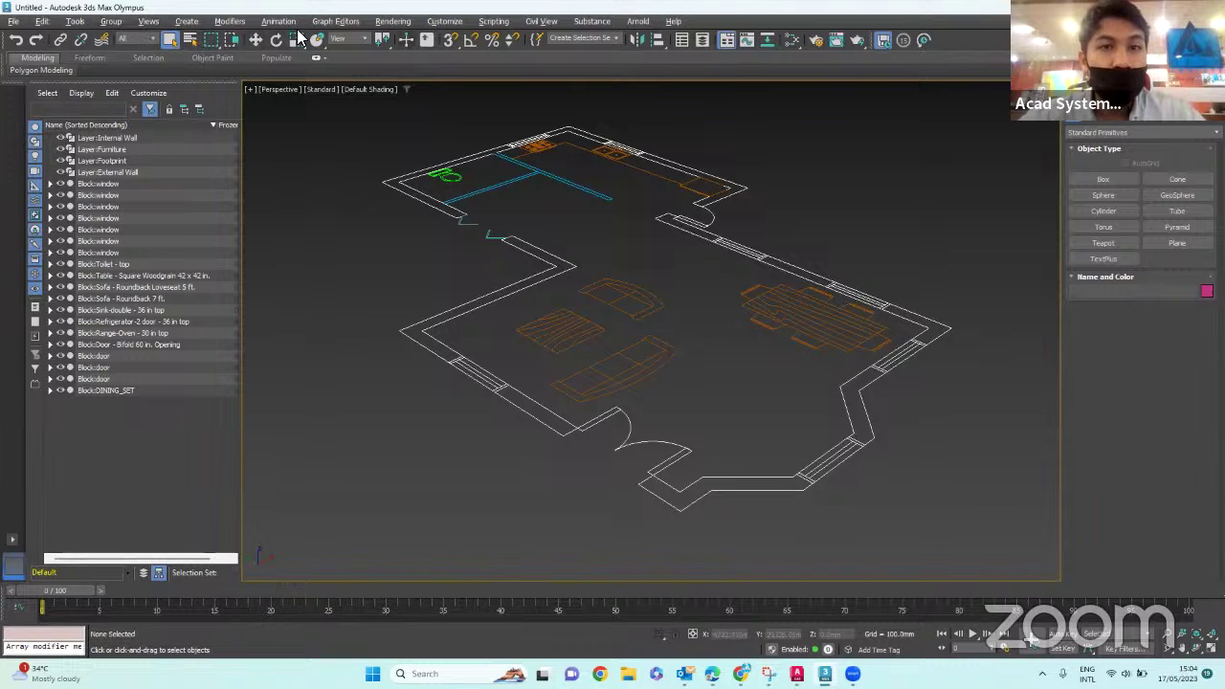
- Open the units setup and choose metric millimeters as the display unit scale
{"action": "left_click", "coordinate": [429, 23]}
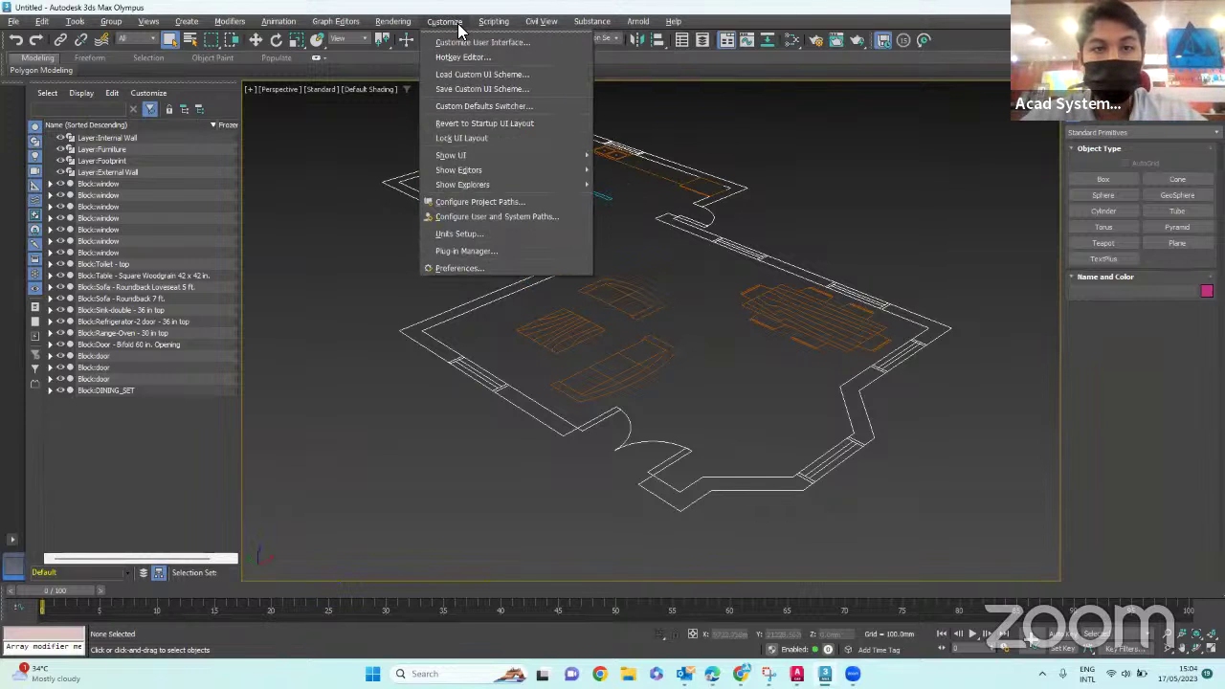
{"action": "left_click", "coordinate": [507, 237]}
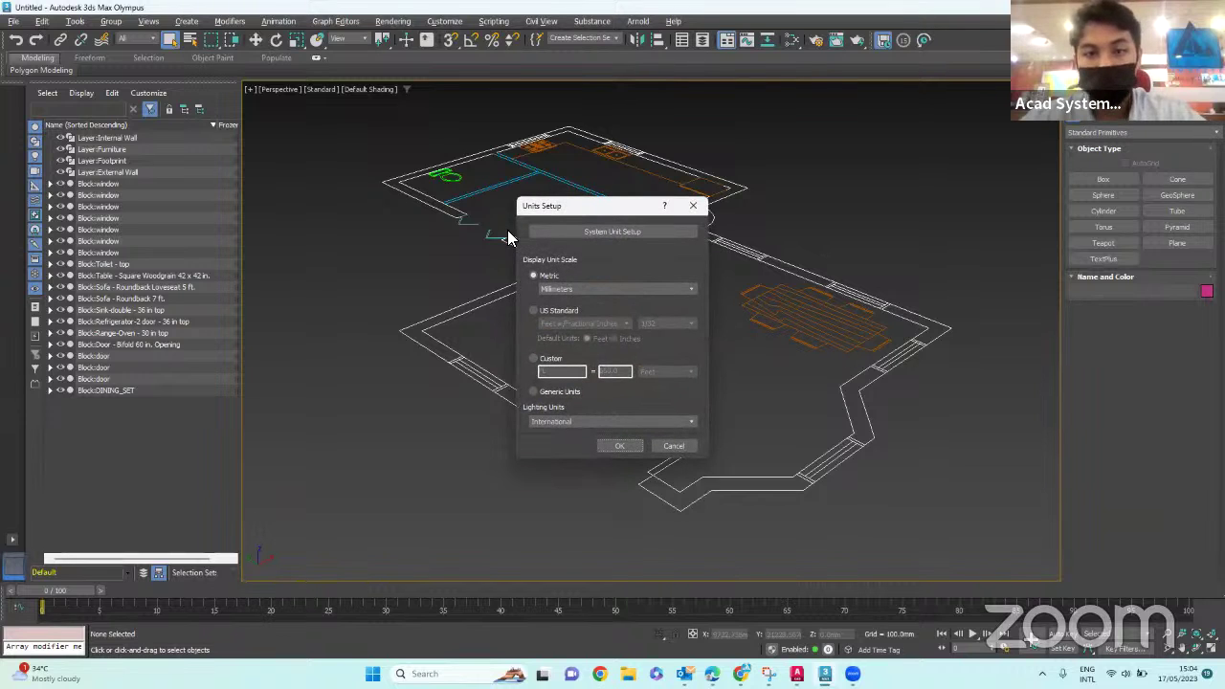
{"action": "left_click_drag", "start_coordinate": [569, 204], "coordinate": [500, 194]}
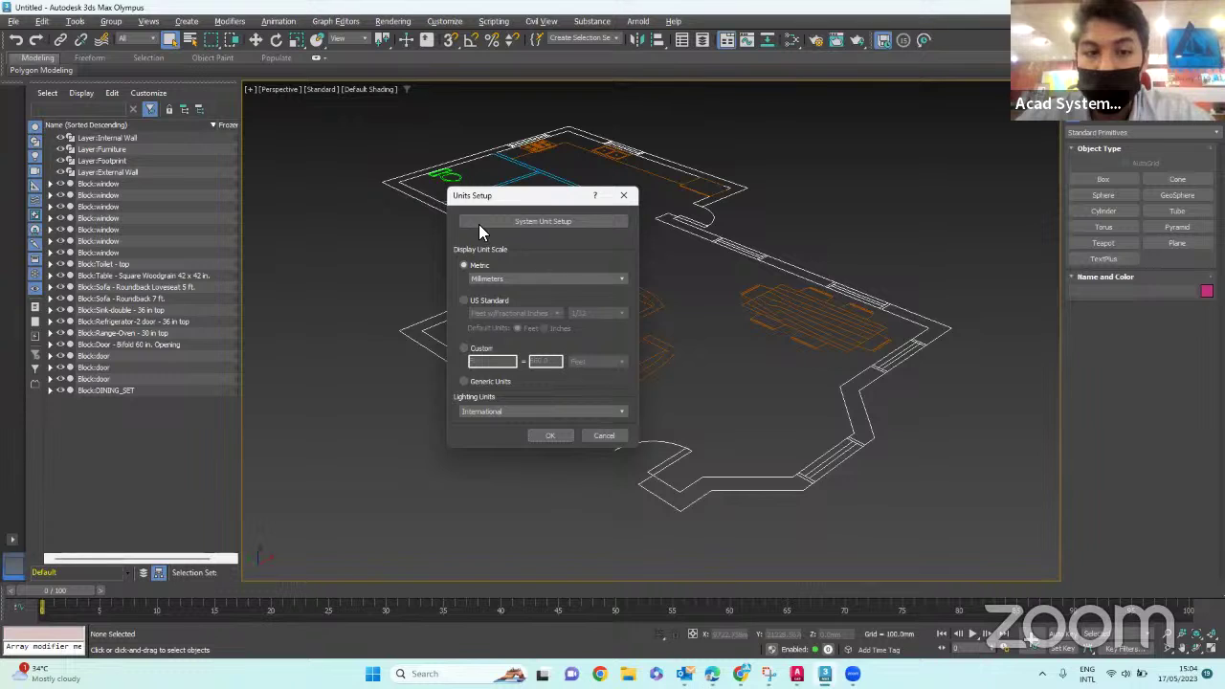
{"action": "left_click", "coordinate": [498, 277]}
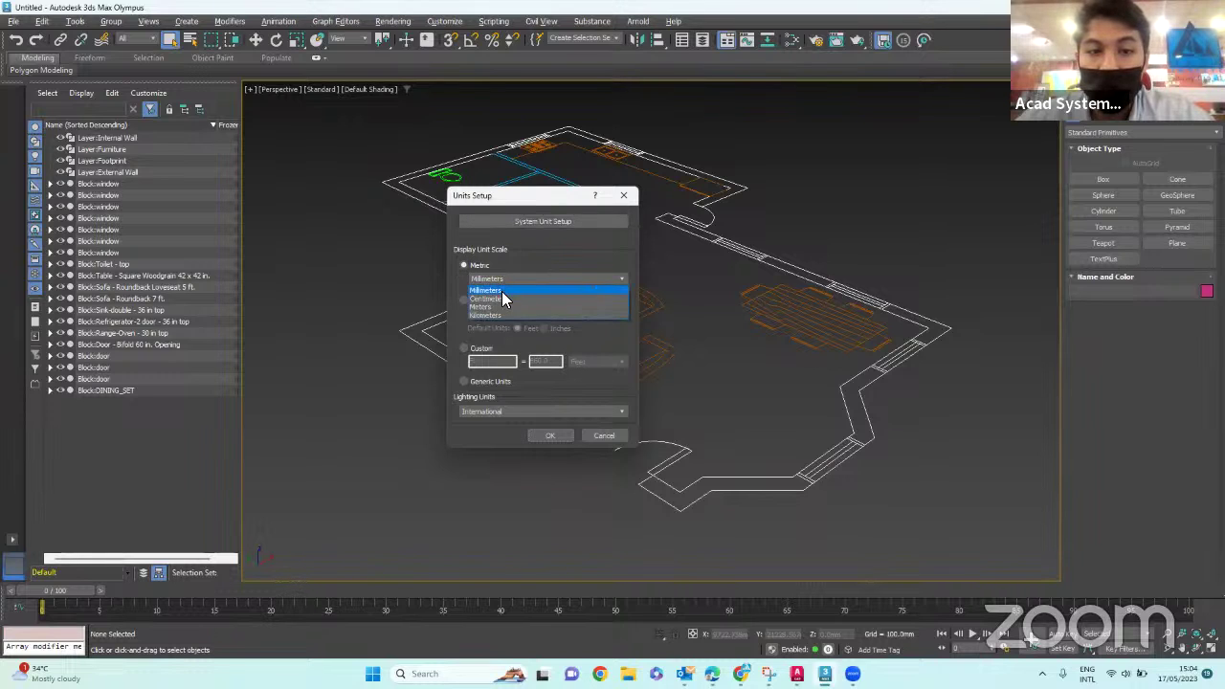
{"action": "left_click", "coordinate": [501, 291]}
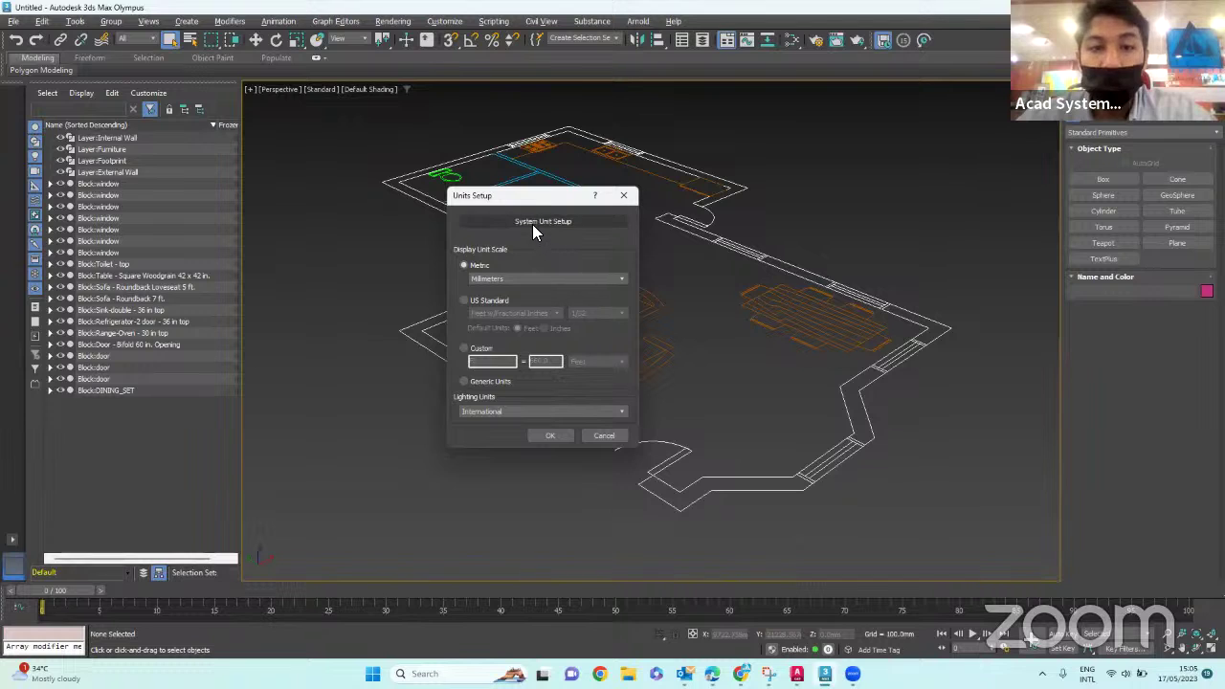
- Set the system unit scale to 1 unit = 1.0 millimeters and apply the units setup
{"action": "left_click", "coordinate": [557, 223]}
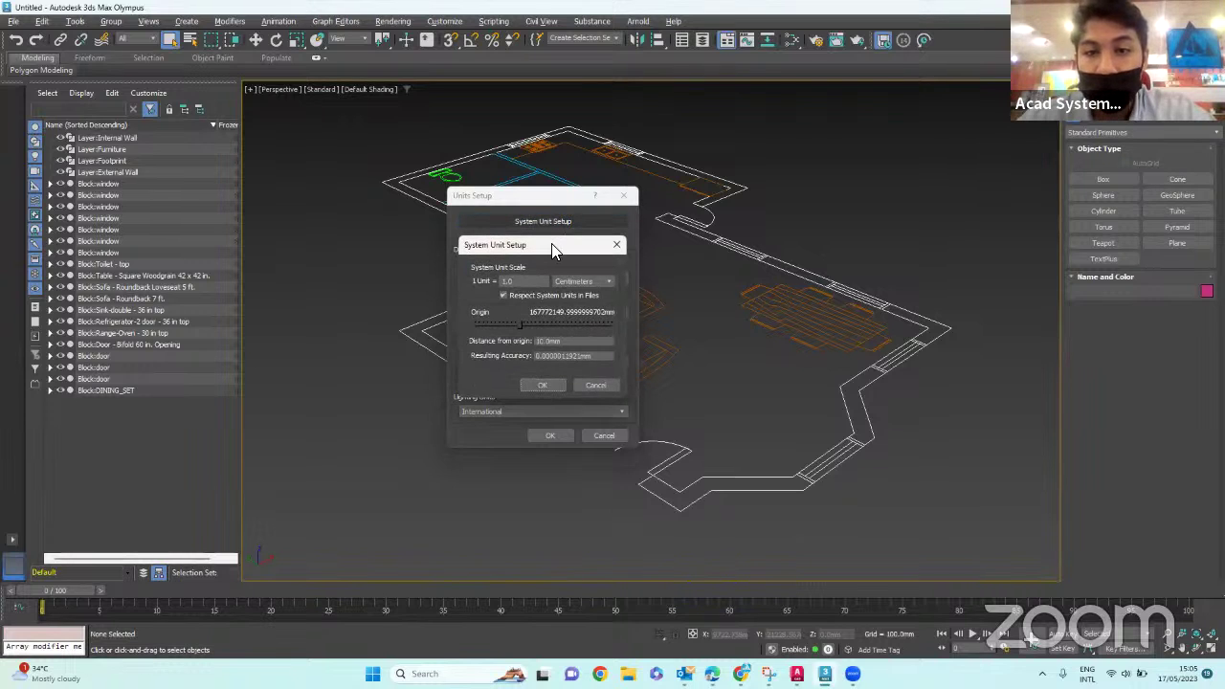
{"action": "left_click_drag", "start_coordinate": [553, 251], "coordinate": [748, 243]}
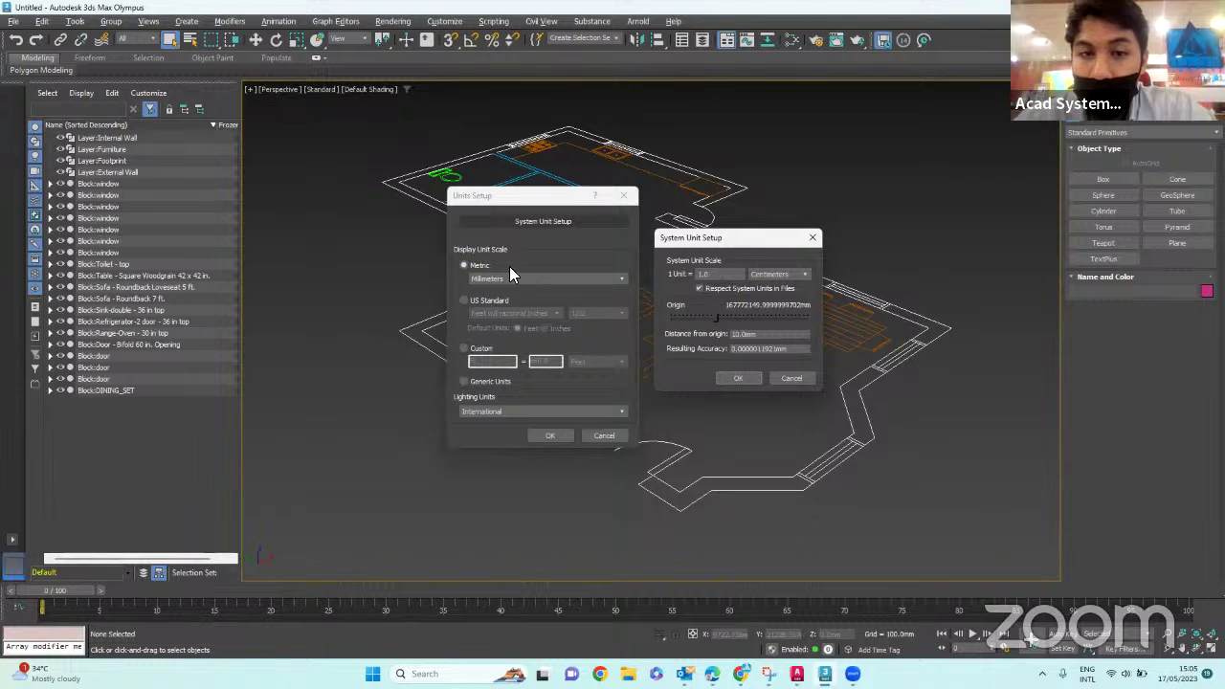
{"action": "left_click", "coordinate": [776, 275]}
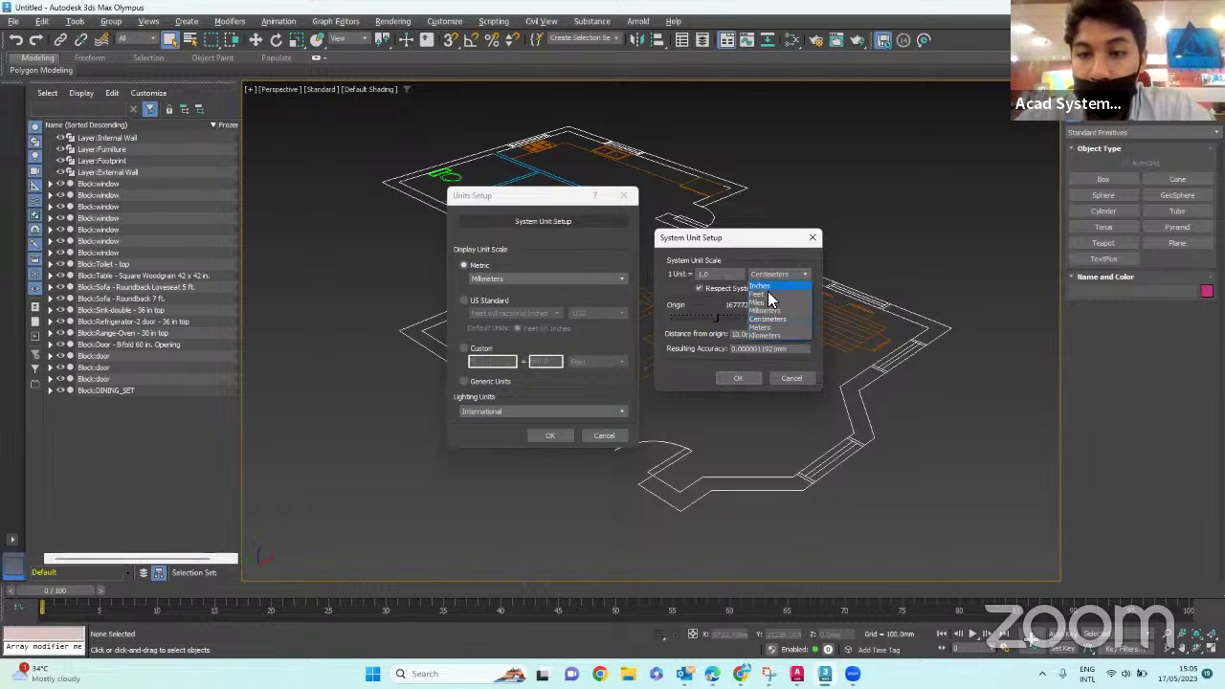
{"action": "left_click", "coordinate": [771, 310]}
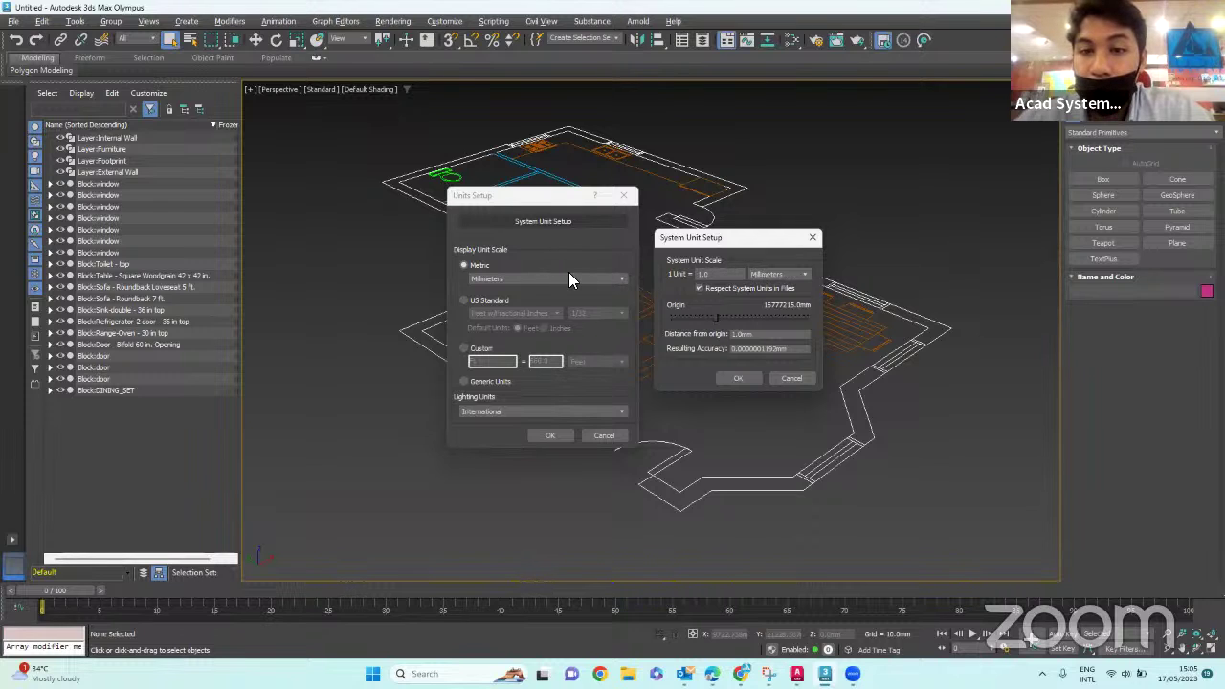
{"action": "left_click", "coordinate": [739, 379]}
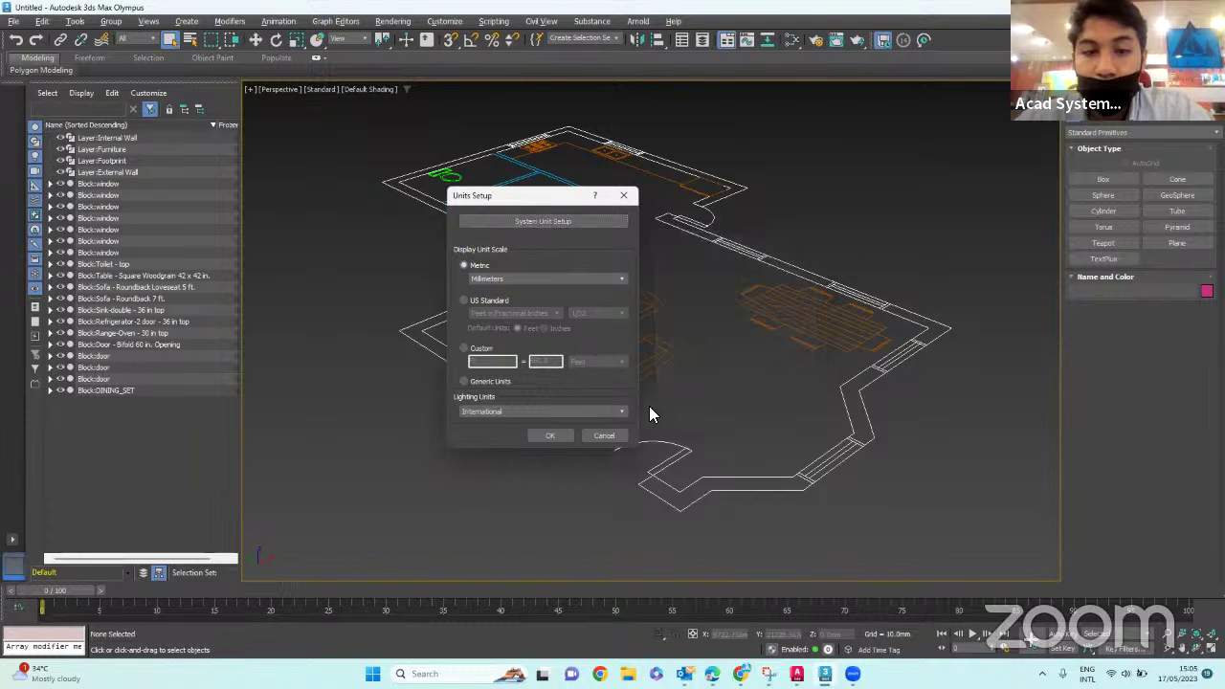
{"action": "left_click", "coordinate": [550, 436]}
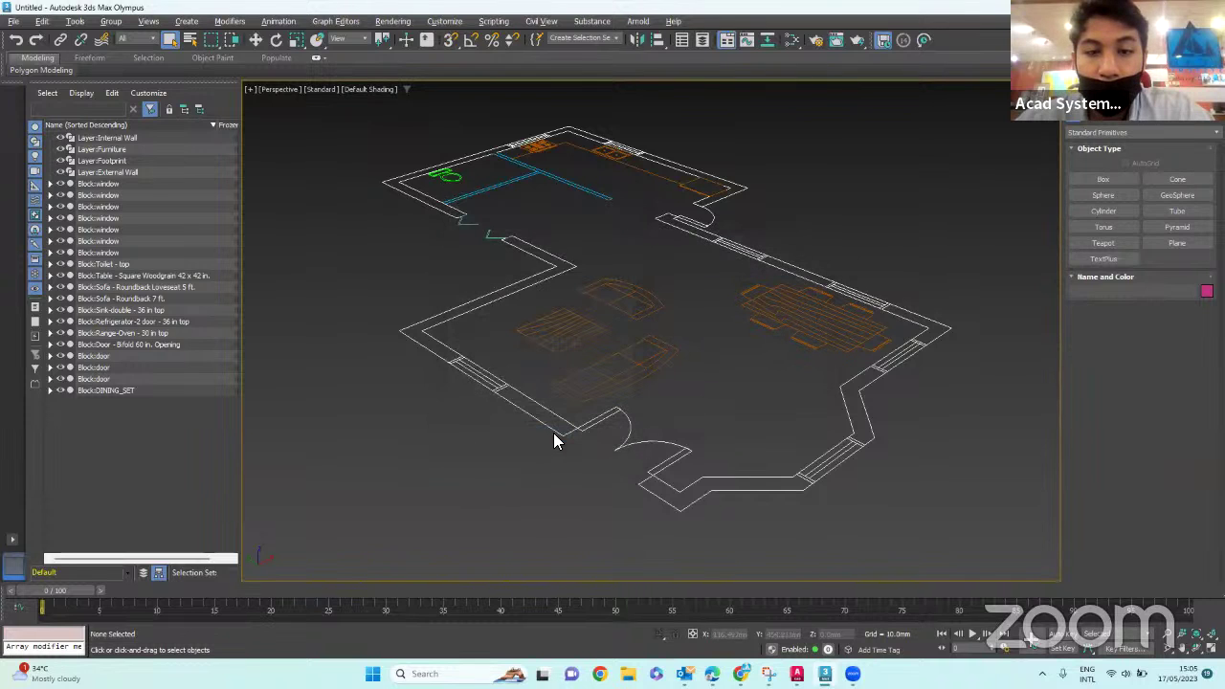
- Try to measure the external wall's thickness at the corner beside the double door without snapping
{"action": "left_click", "coordinate": [771, 245]}
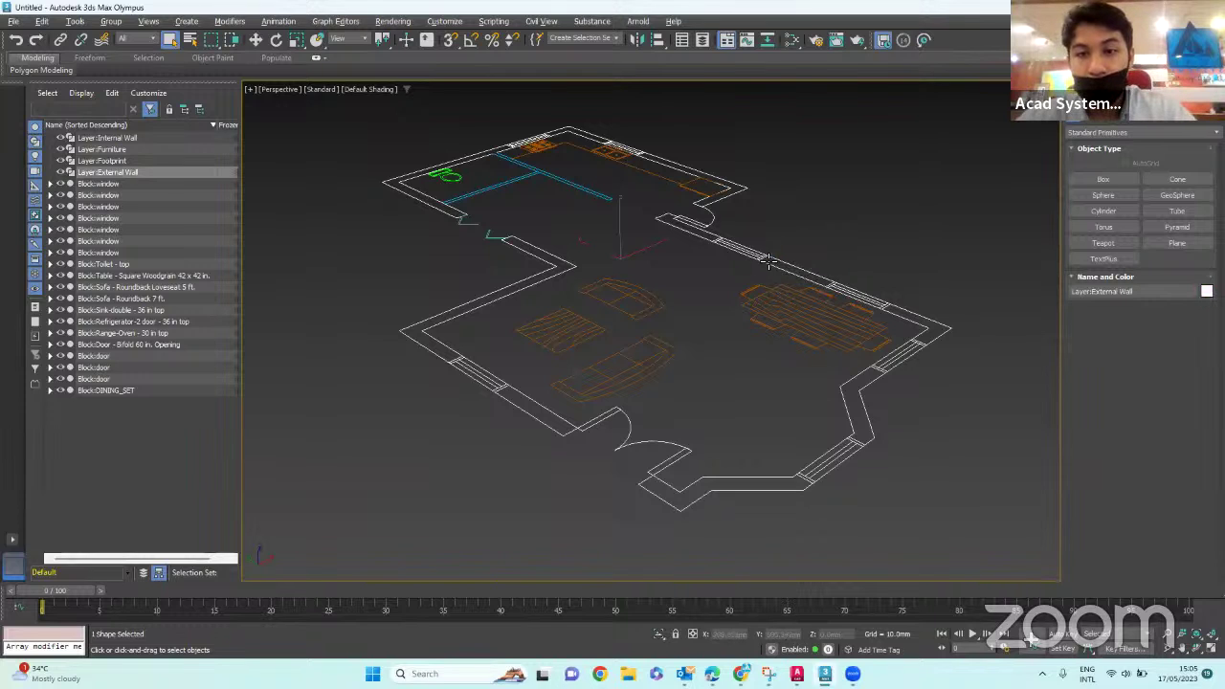
{"action": "scroll", "coordinate": [720, 310], "scroll_direction": "down", "scroll_amount": 3}
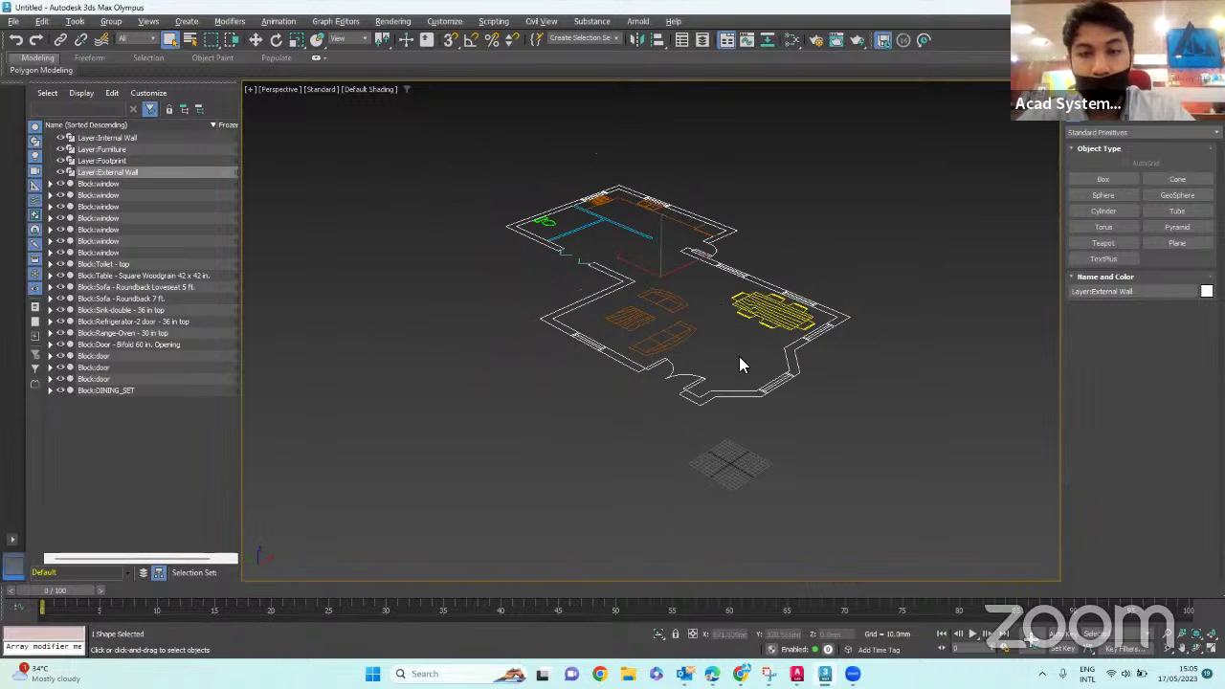
{"action": "middle_click_drag", "start_coordinate": [730, 368], "coordinate": [758, 385], "text": "alt"}
{"action": "scroll", "coordinate": [735, 393], "scroll_direction": "up", "scroll_amount": 10}
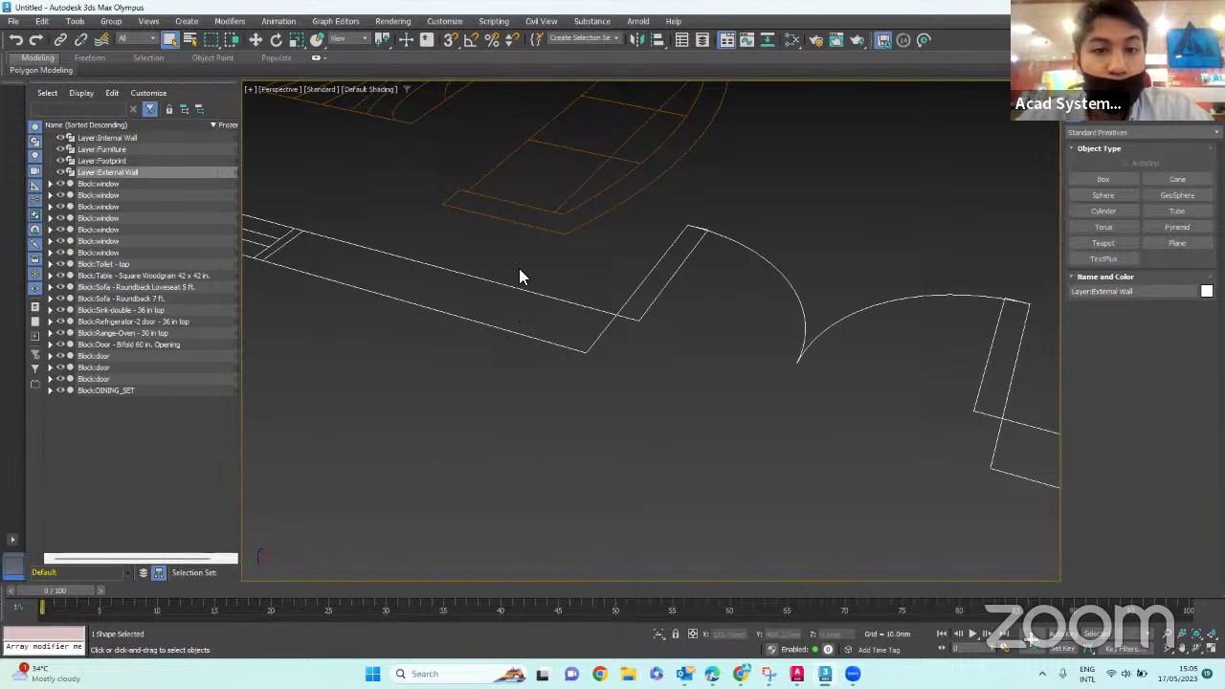
{"action": "left_click", "coordinate": [75, 22]}
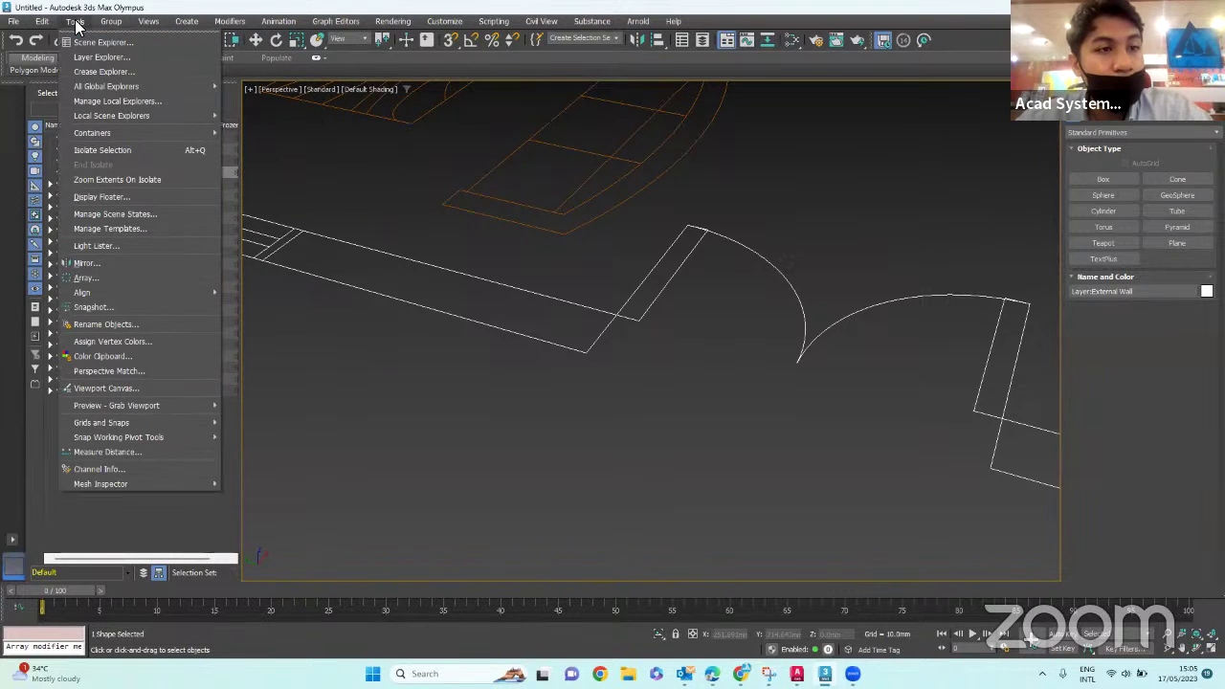
{"action": "left_click", "coordinate": [132, 456]}
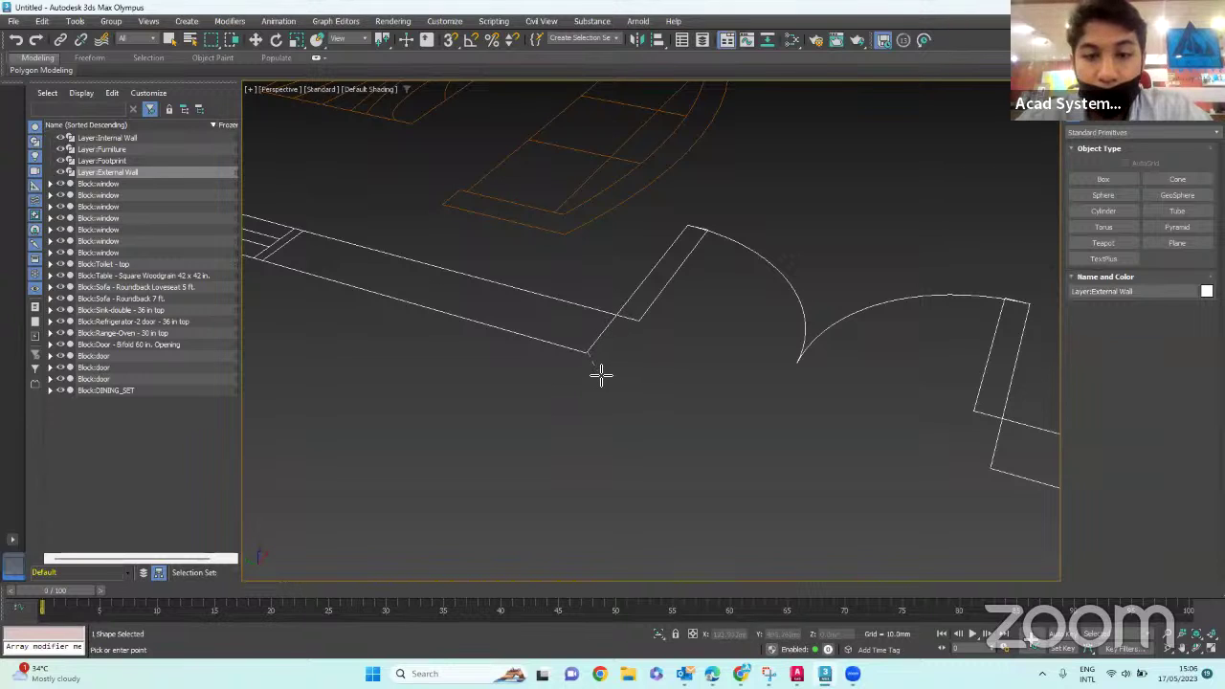
{"action": "middle_click_drag", "start_coordinate": [601, 375], "coordinate": [590, 355]}
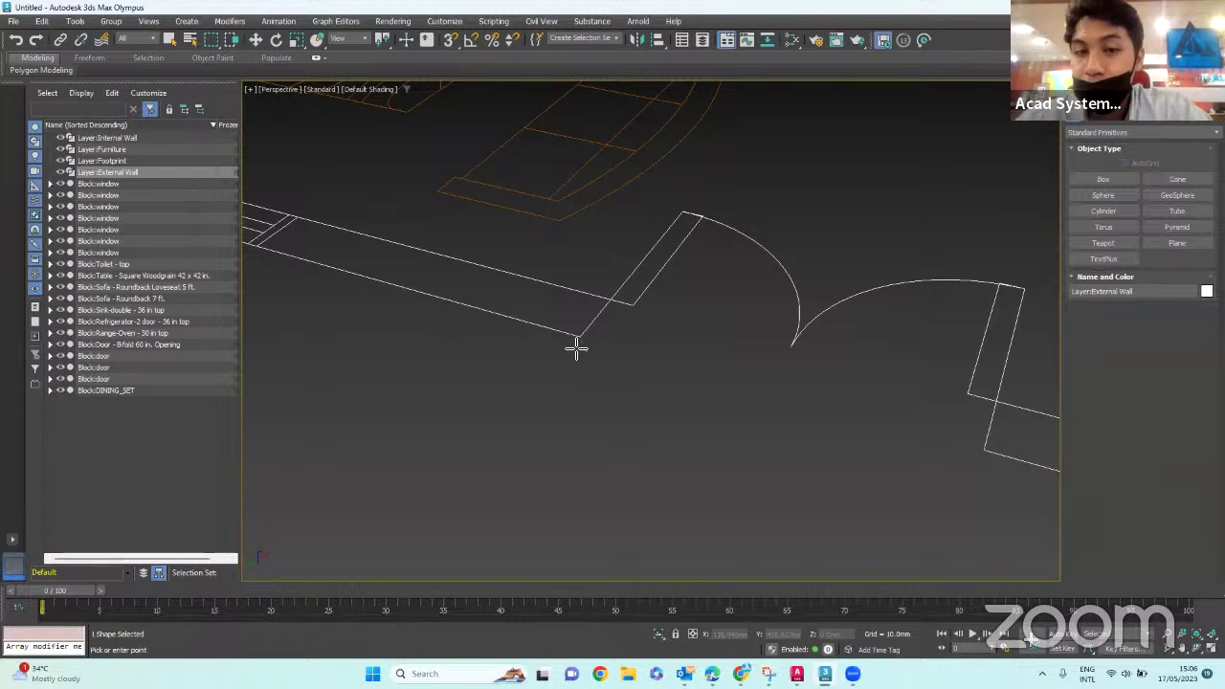
{"action": "right_click", "coordinate": [624, 352]}
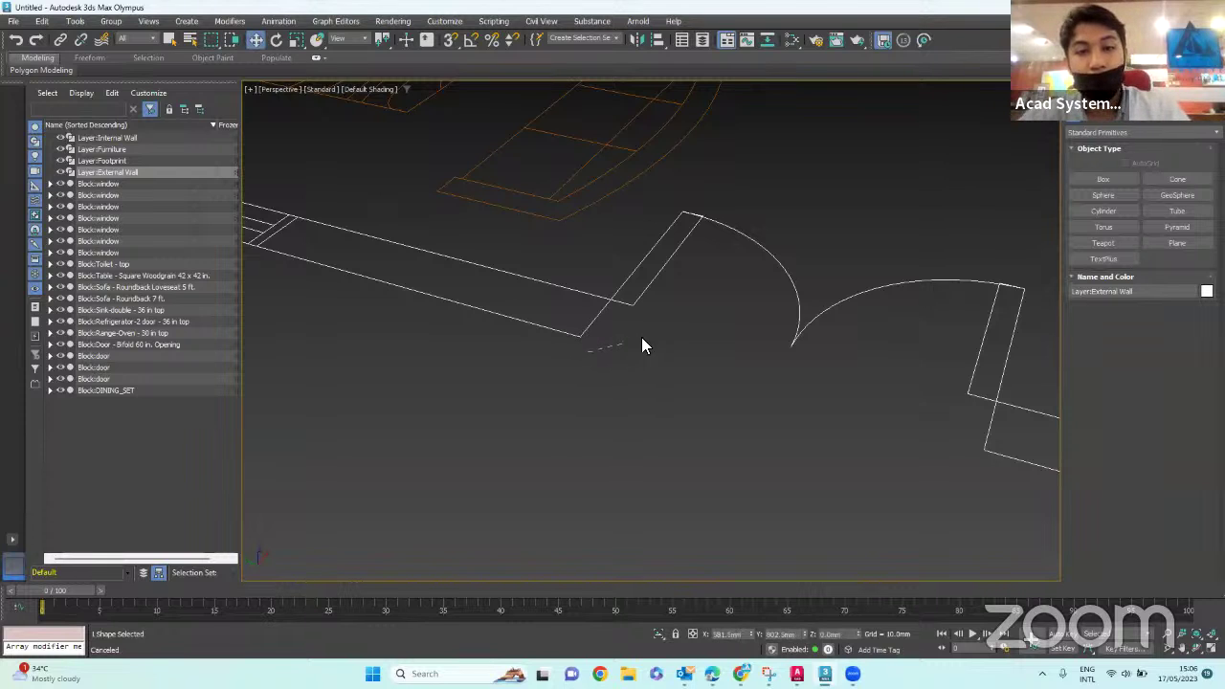
{"action": "left_click", "coordinate": [614, 365]}
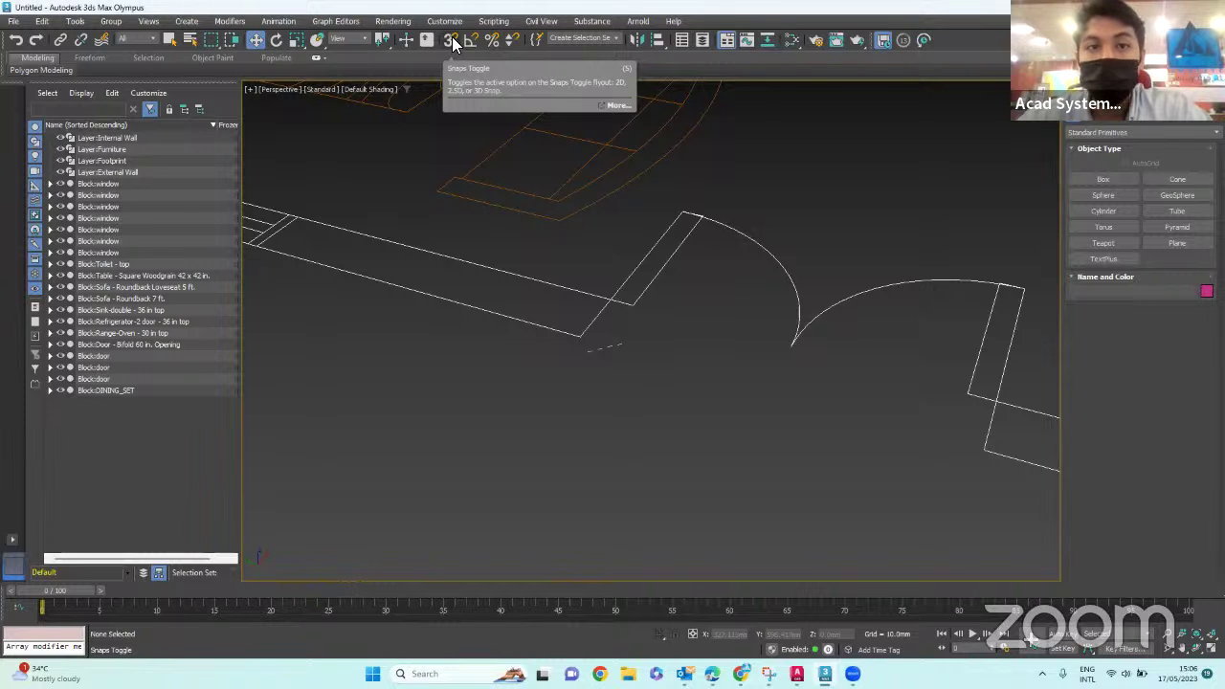
- Check that Vertex, Endpoint and Midpoint are enabled in the snap settings, and turn on 3D snapping
{"action": "right_click", "coordinate": [452, 40]}
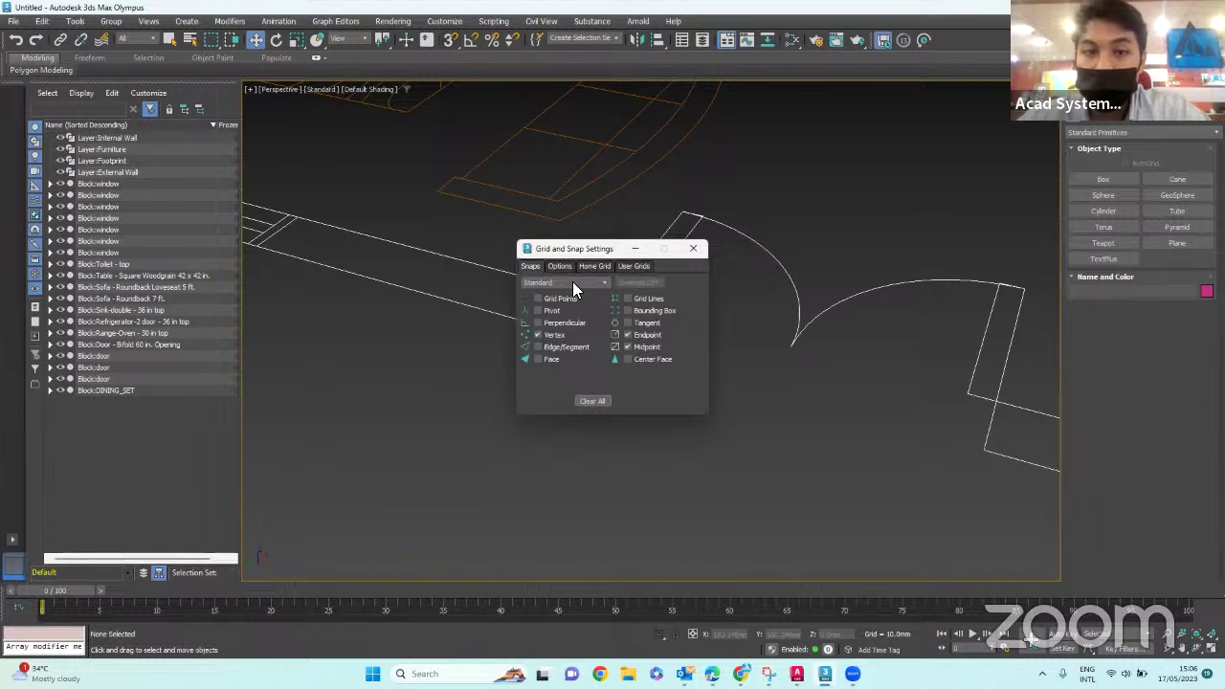
{"action": "left_click_drag", "start_coordinate": [594, 254], "coordinate": [599, 204]}
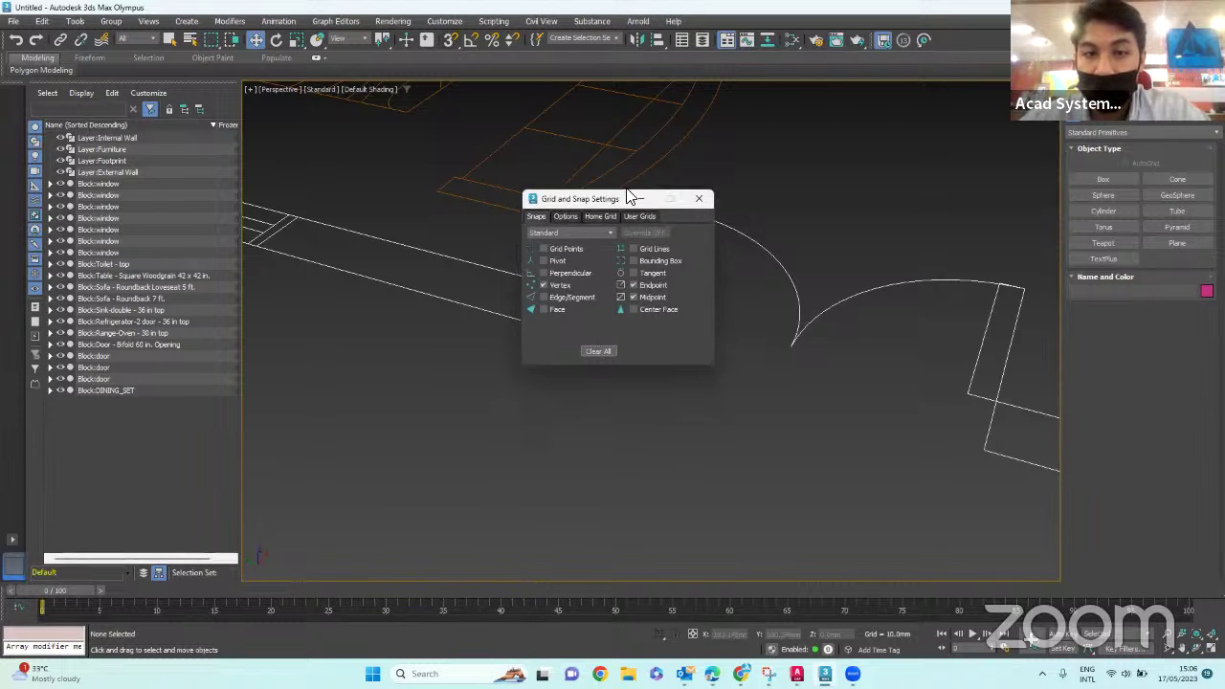
{"action": "left_click", "coordinate": [543, 286]}
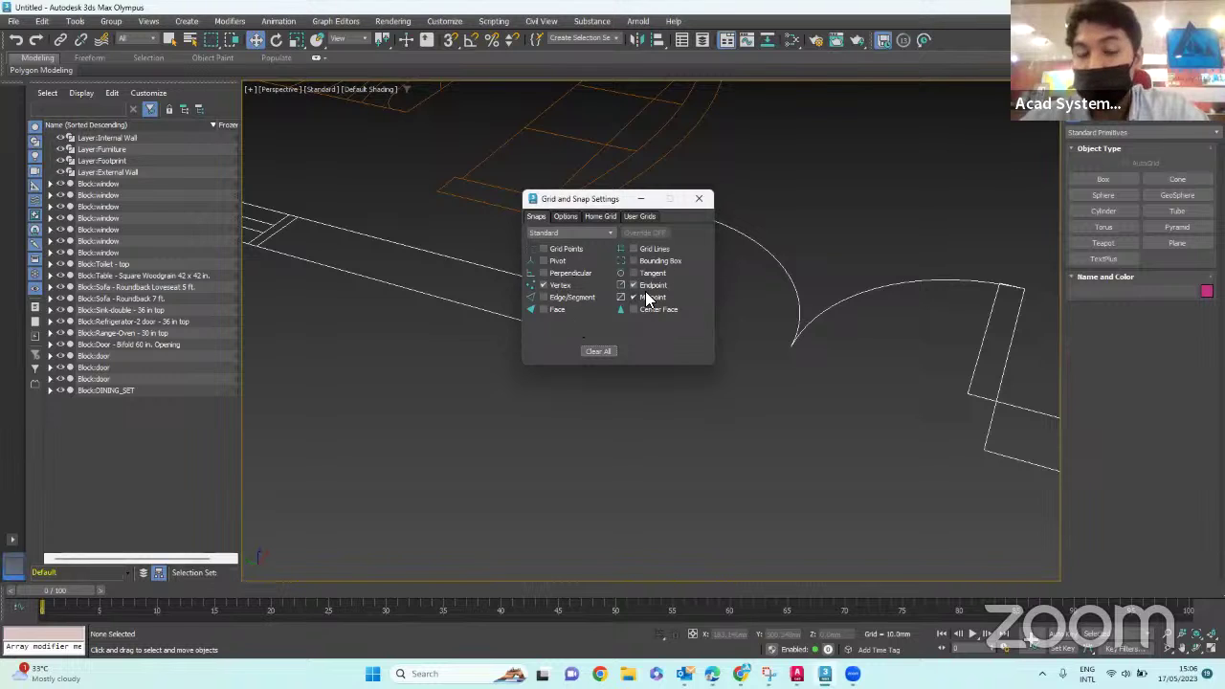
{"action": "left_click", "coordinate": [700, 200]}
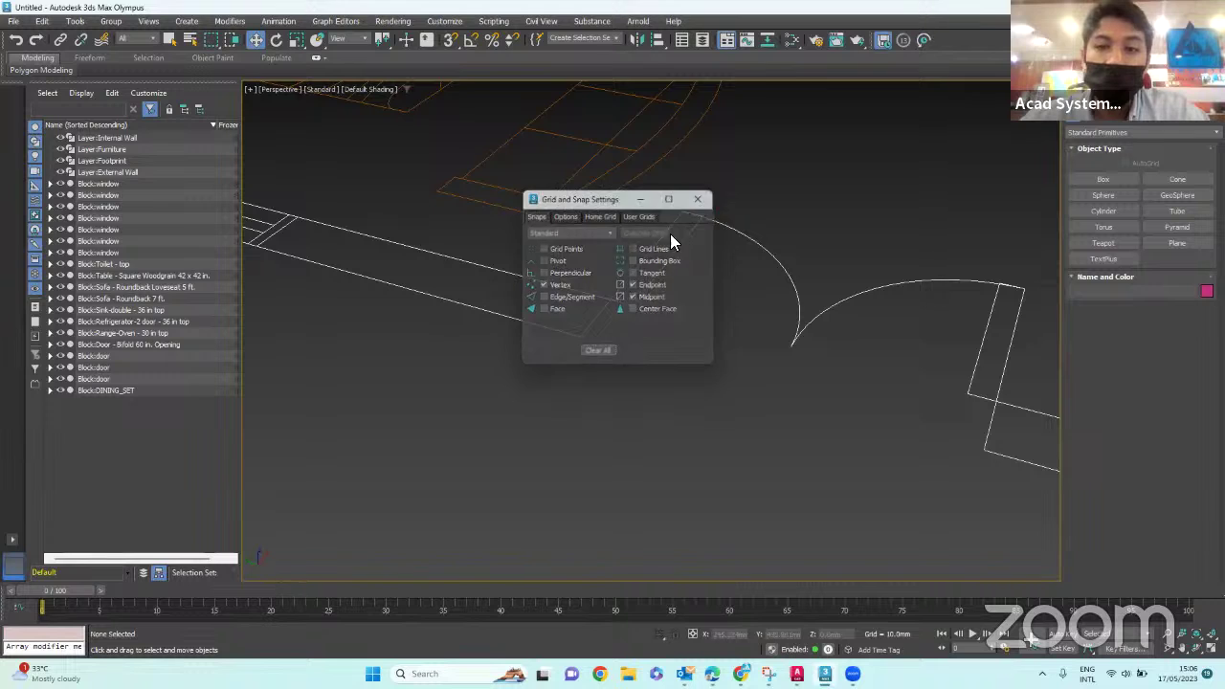
{"action": "left_click", "coordinate": [451, 40]}
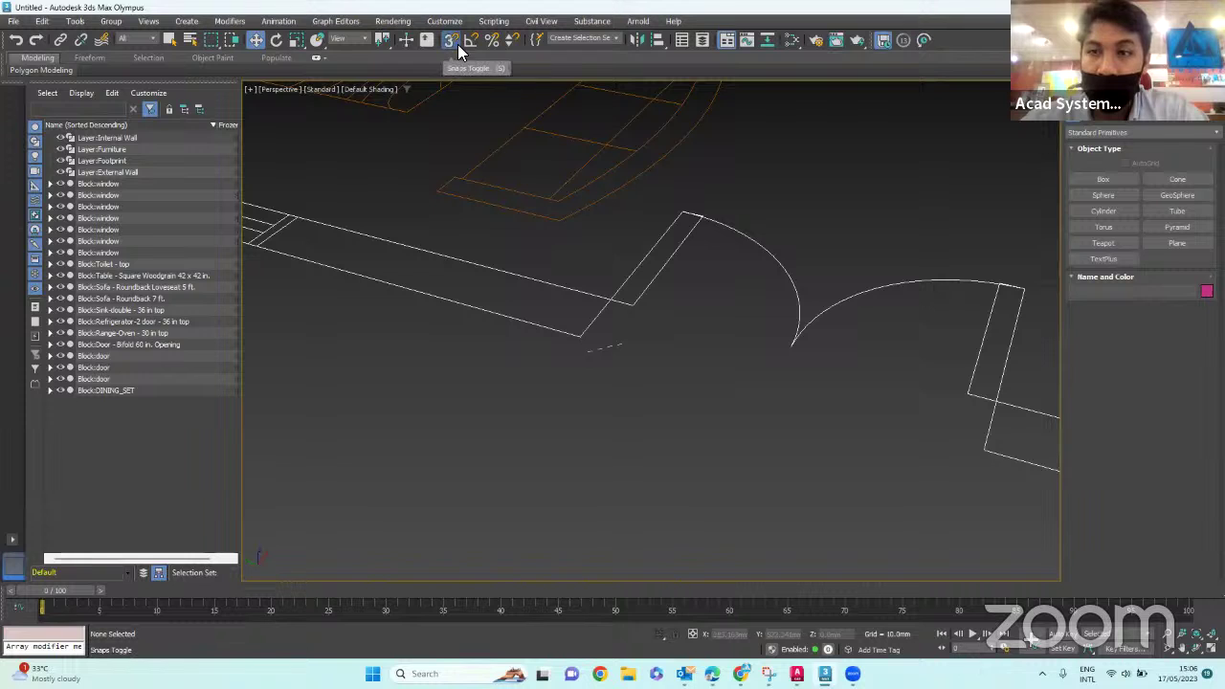
- Measure the external wall's thickness between its outer and inner corner endpoints beside the double door
{"action": "left_click", "coordinate": [75, 21]}
{"action": "left_click", "coordinate": [142, 448]}
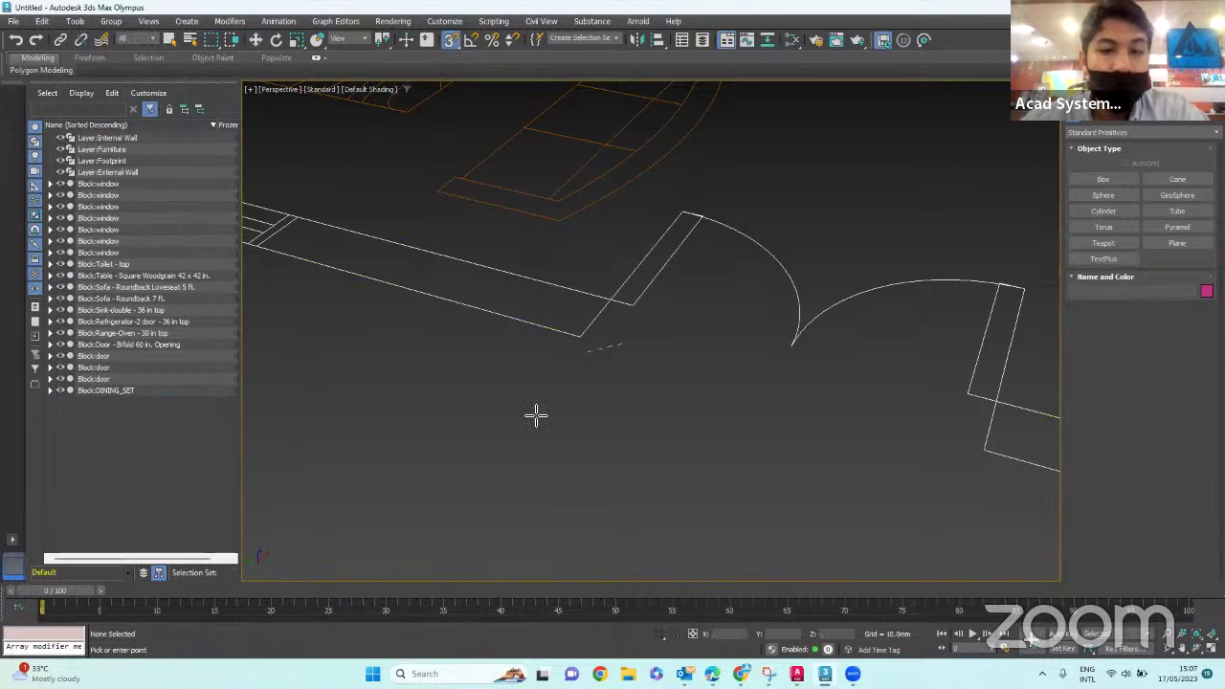
{"action": "left_click", "coordinate": [581, 338]}
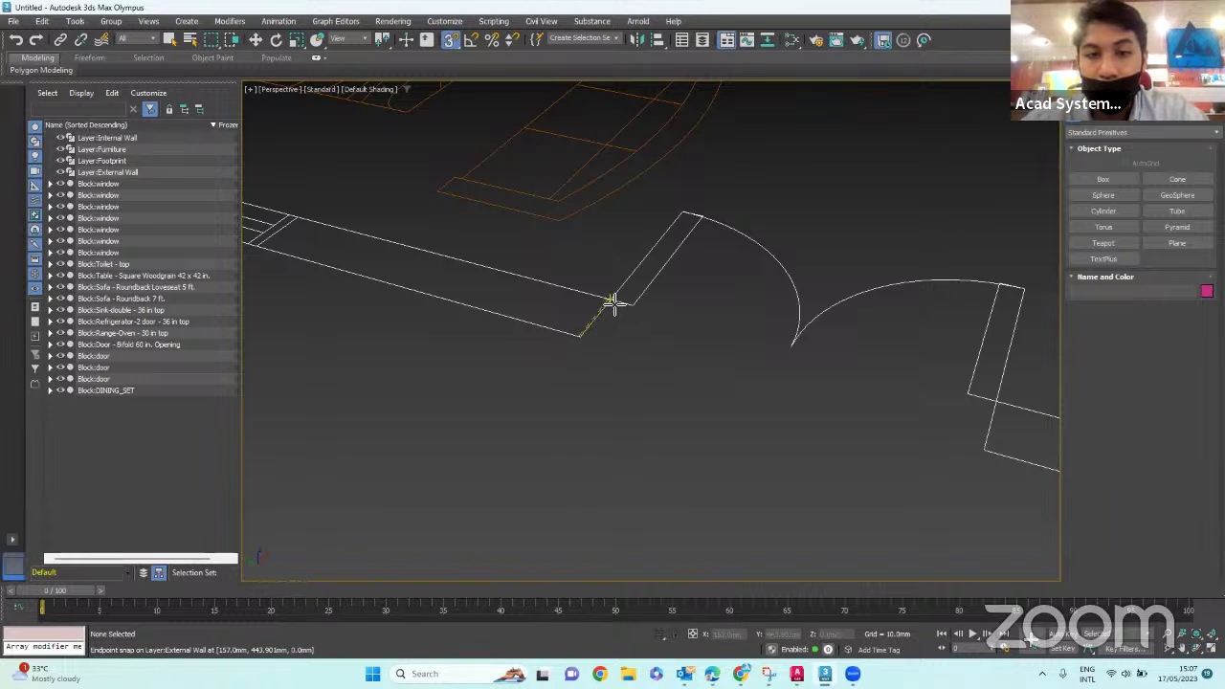
{"action": "left_click", "coordinate": [618, 305]}
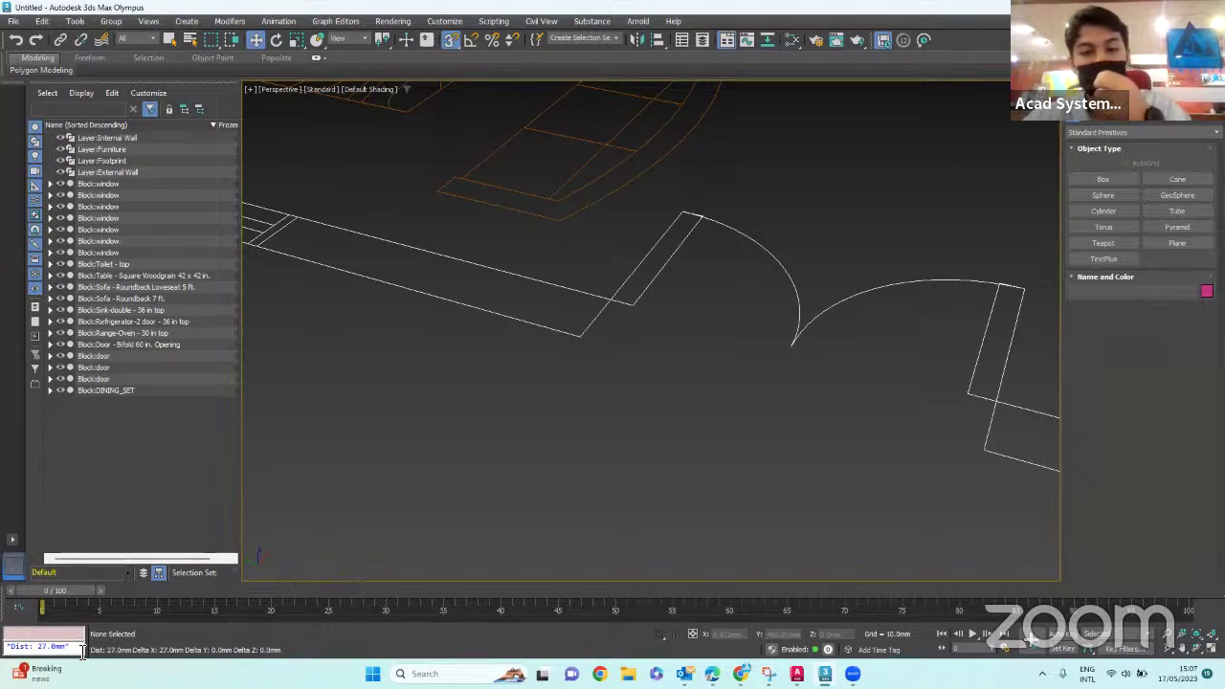
- Delete the external wall layer and all remaining floor plan objects to empty the scene
{"action": "scroll", "coordinate": [362, 433], "scroll_direction": "down", "scroll_amount": 5}
{"action": "scroll", "coordinate": [362, 434], "scroll_direction": "down", "scroll_amount": 3}
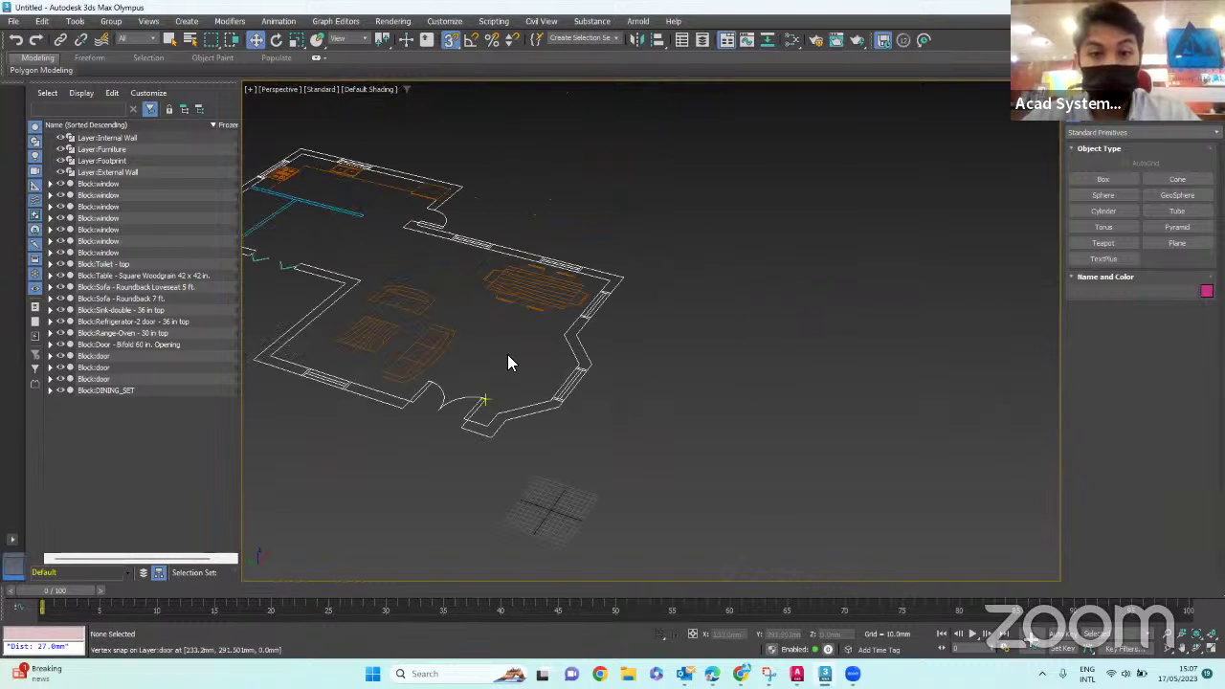
{"action": "middle_click_drag", "start_coordinate": [523, 235], "coordinate": [660, 246]}
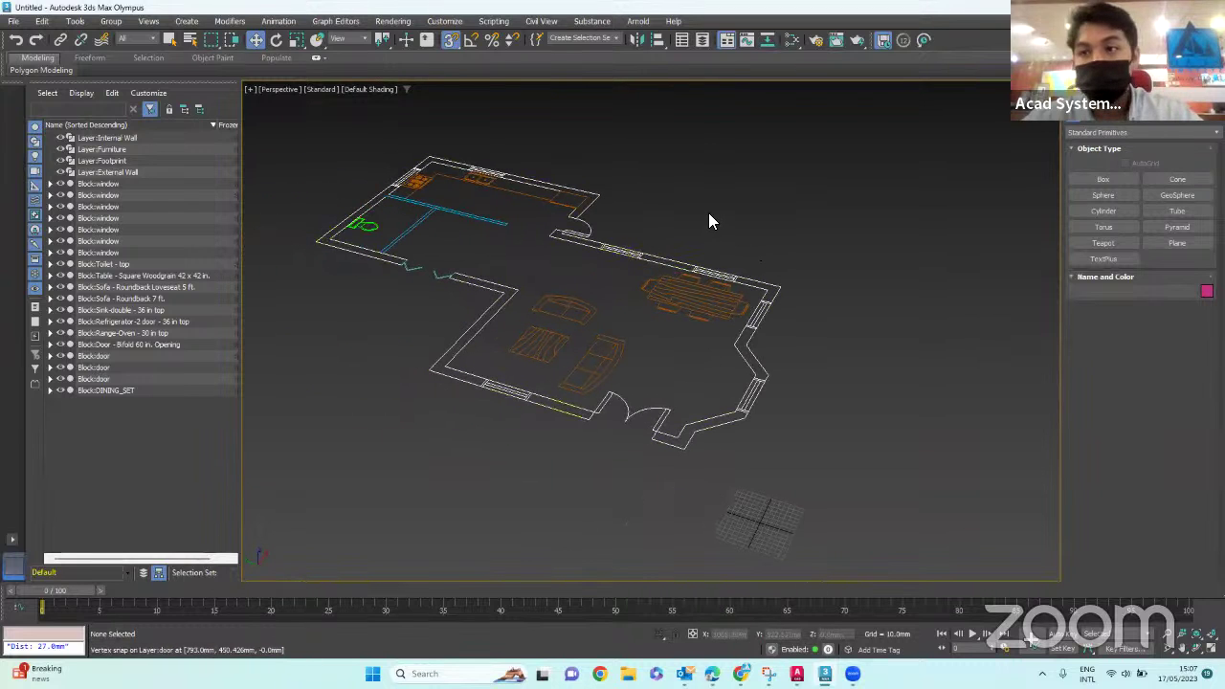
{"action": "left_click", "coordinate": [679, 255]}
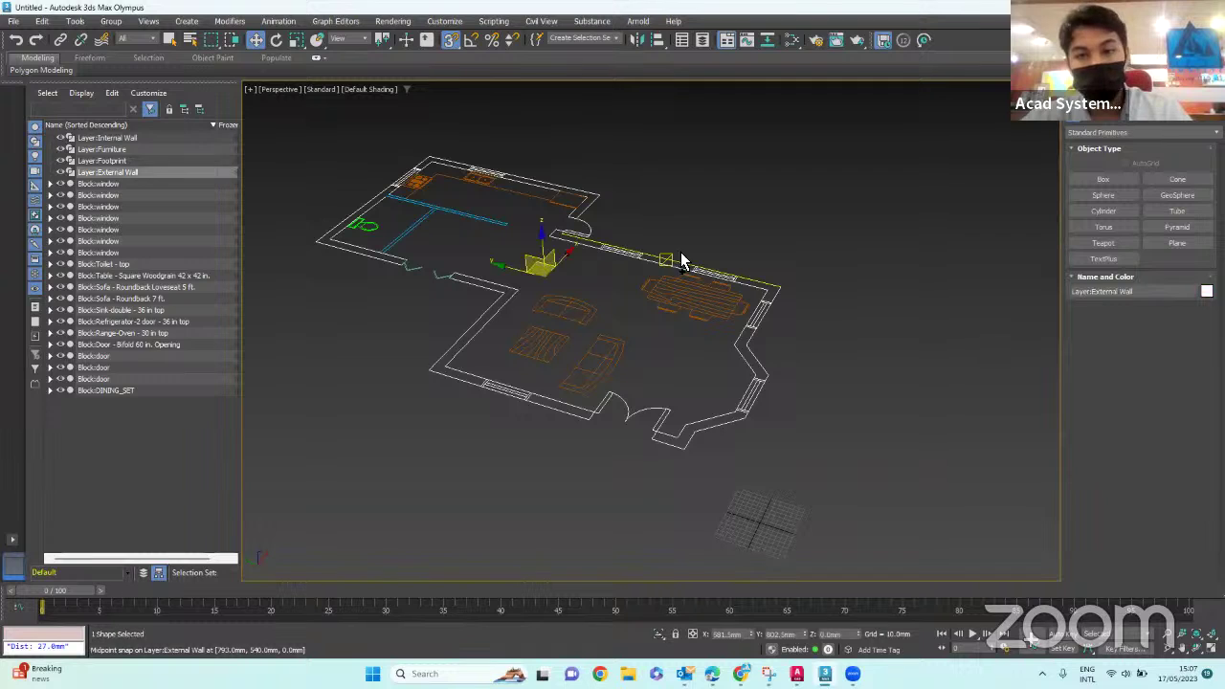
{"action": "left_click", "coordinate": [676, 178]}
{"action": "key", "text": "ctrl+z"}
{"action": "left_click", "coordinate": [670, 198]}
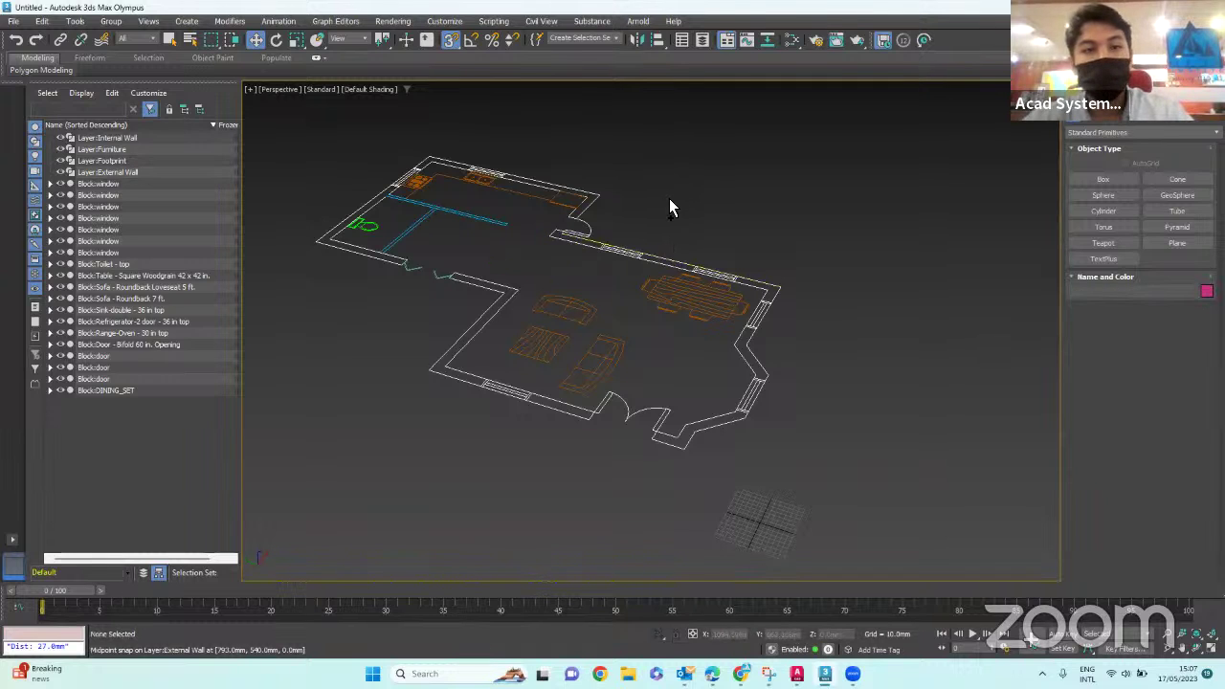
{"action": "left_click", "coordinate": [596, 247]}
{"action": "key", "text": "Delete"}
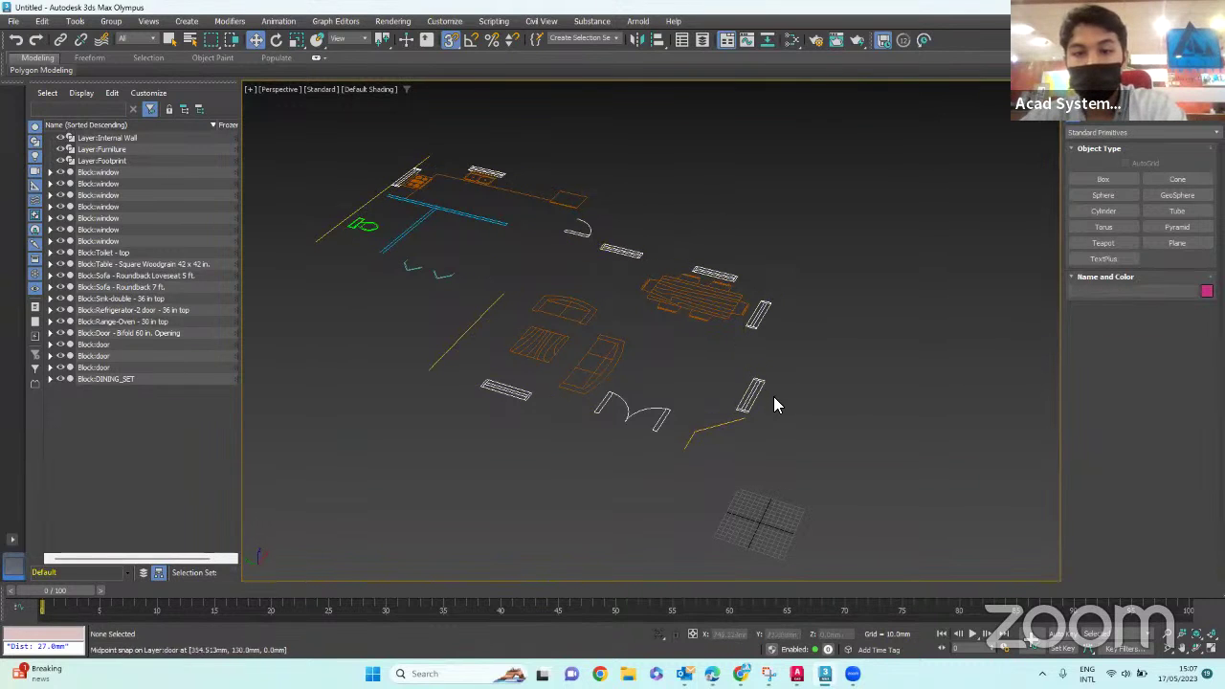
{"action": "scroll", "coordinate": [508, 180], "scroll_direction": "down", "scroll_amount": 5}
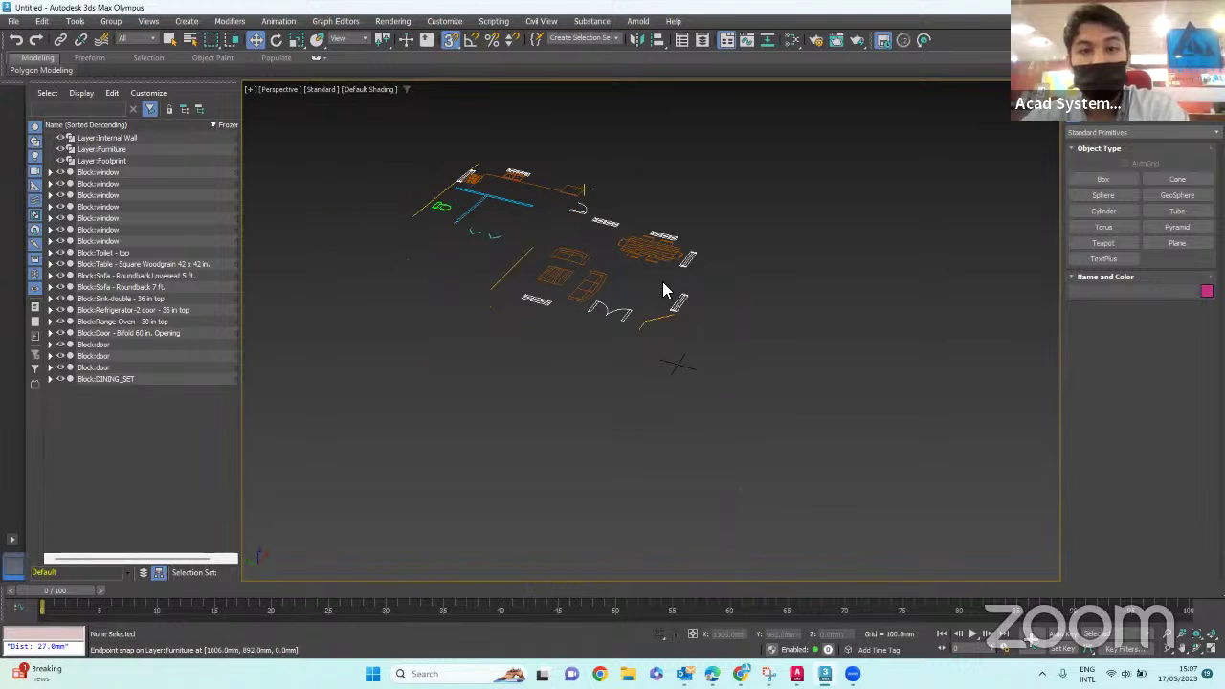
{"action": "left_click_drag", "start_coordinate": [527, 163], "coordinate": [408, 128]}
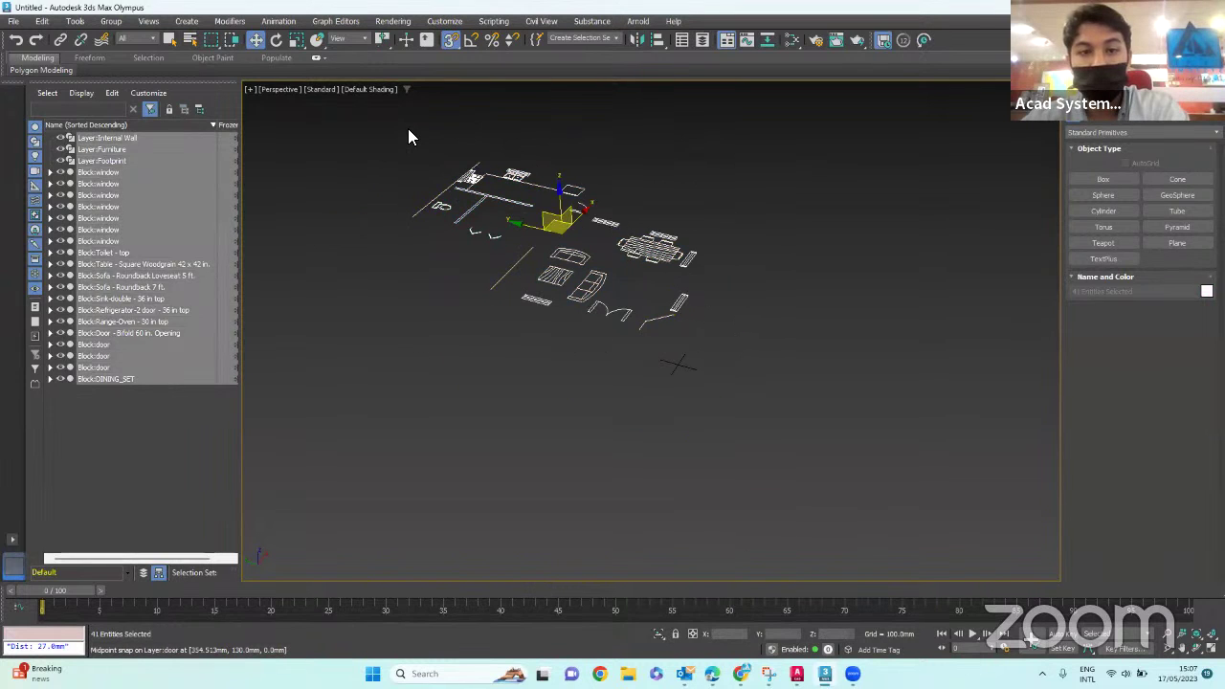
{"action": "key", "text": "Delete"}
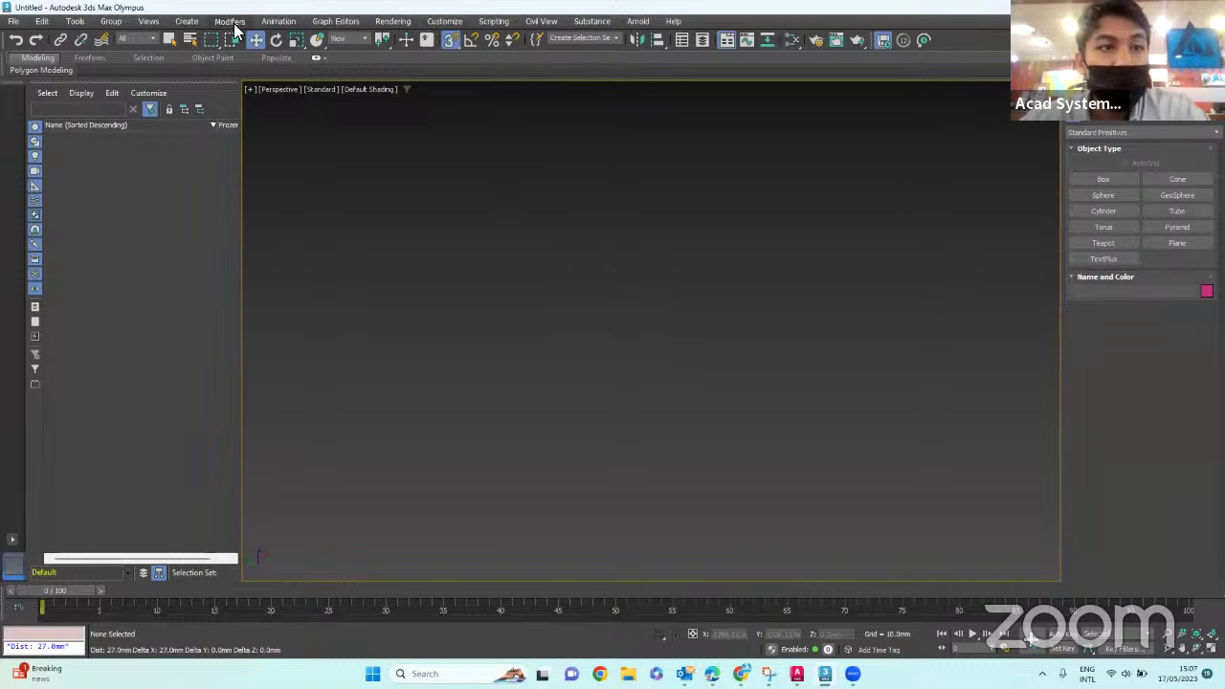
- Check the system unit scale in the units setup and close it without changing anything
{"action": "left_click", "coordinate": [446, 21]}
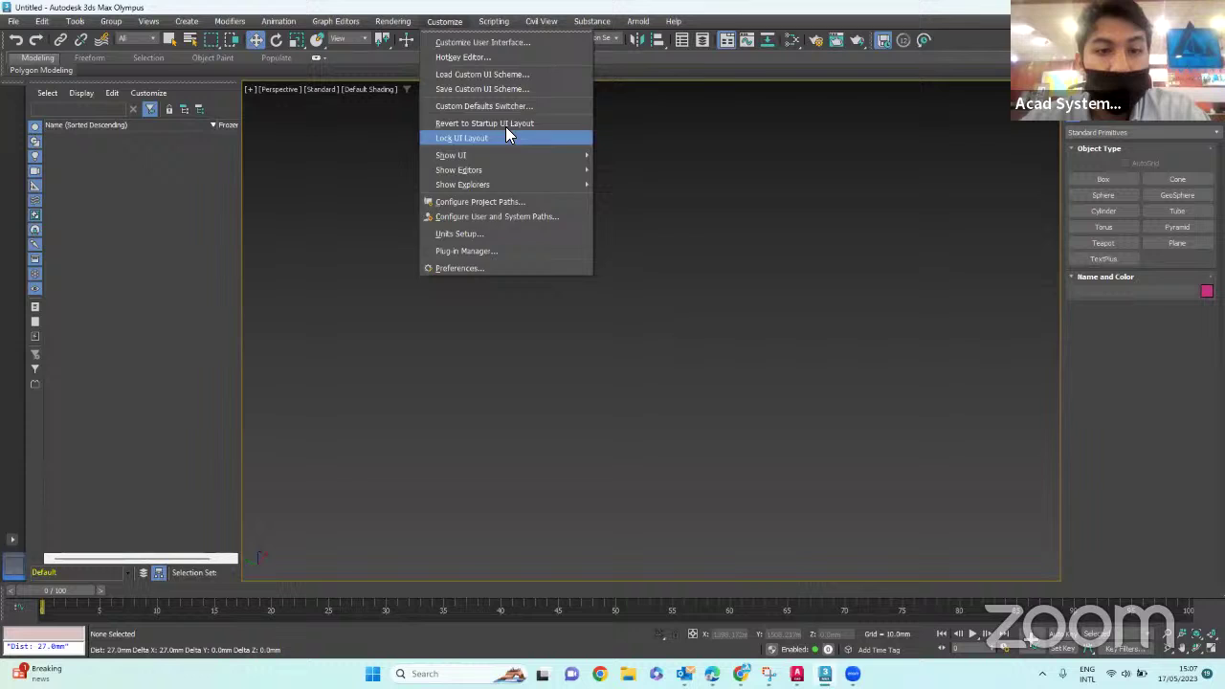
{"action": "left_click", "coordinate": [469, 235]}
{"action": "left_click", "coordinate": [674, 234]}
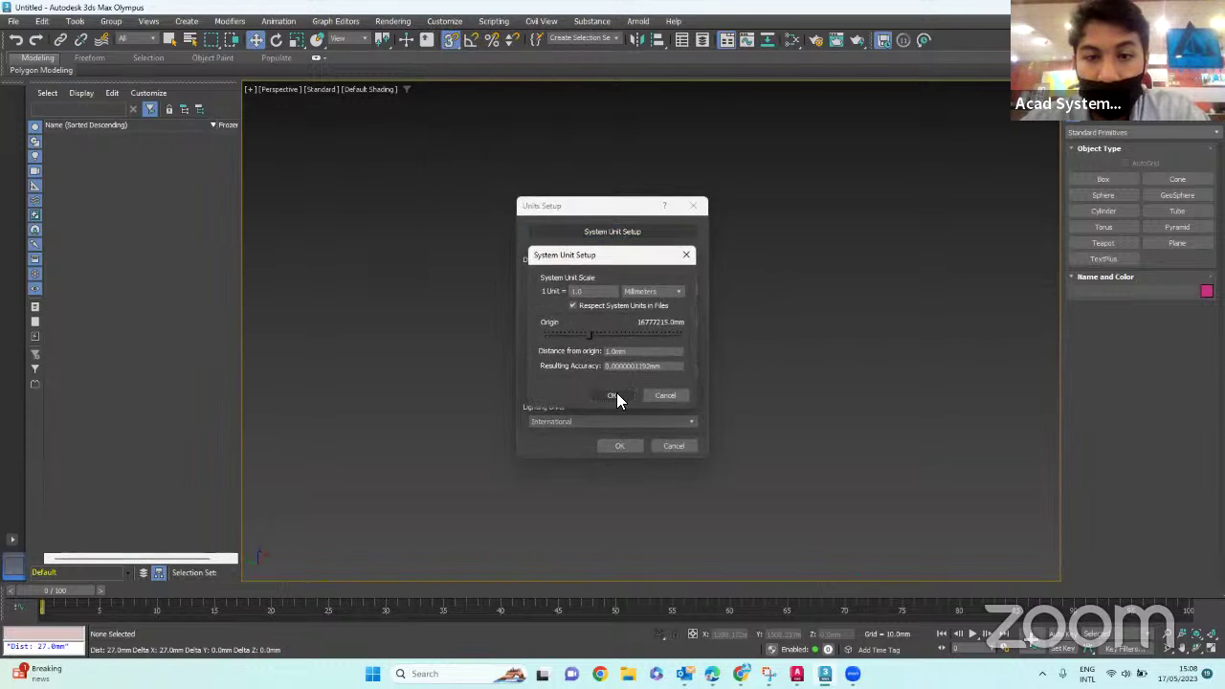
{"action": "left_click", "coordinate": [614, 395]}
{"action": "left_click", "coordinate": [693, 206]}
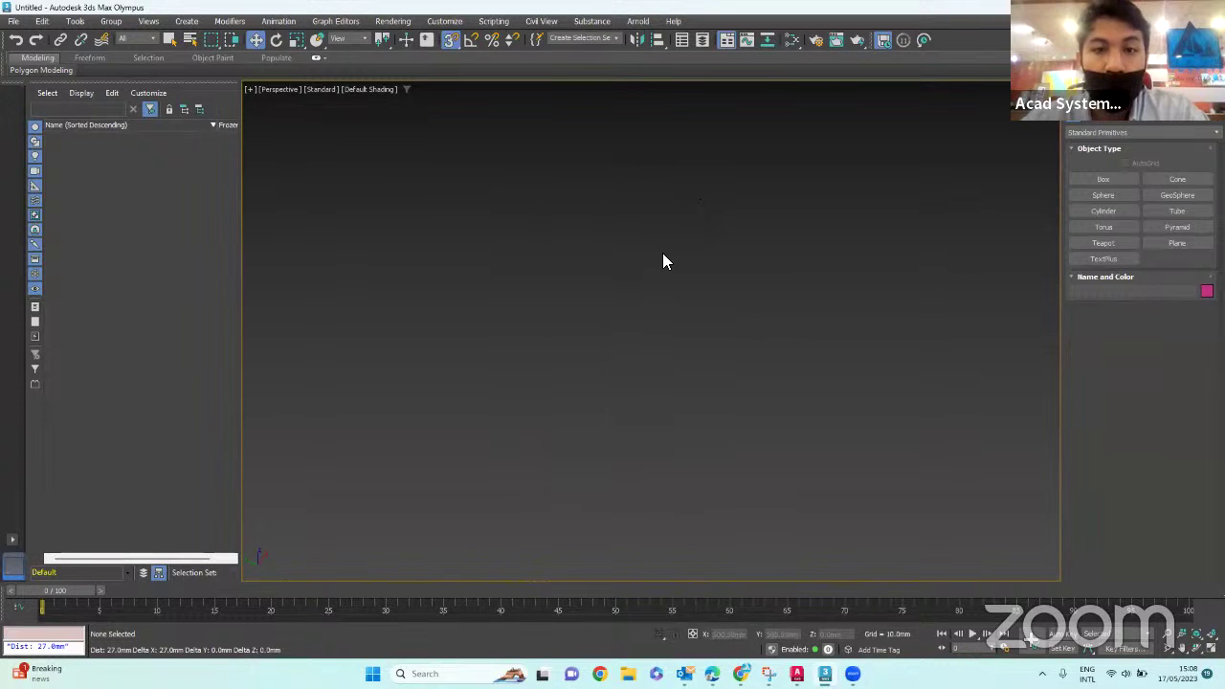
- Import Floor Plan Layout.dwg from the Desktop with incoming file units in Millimeters, Rescale on and the other options at their defaults
{"action": "left_click", "coordinate": [17, 23]}
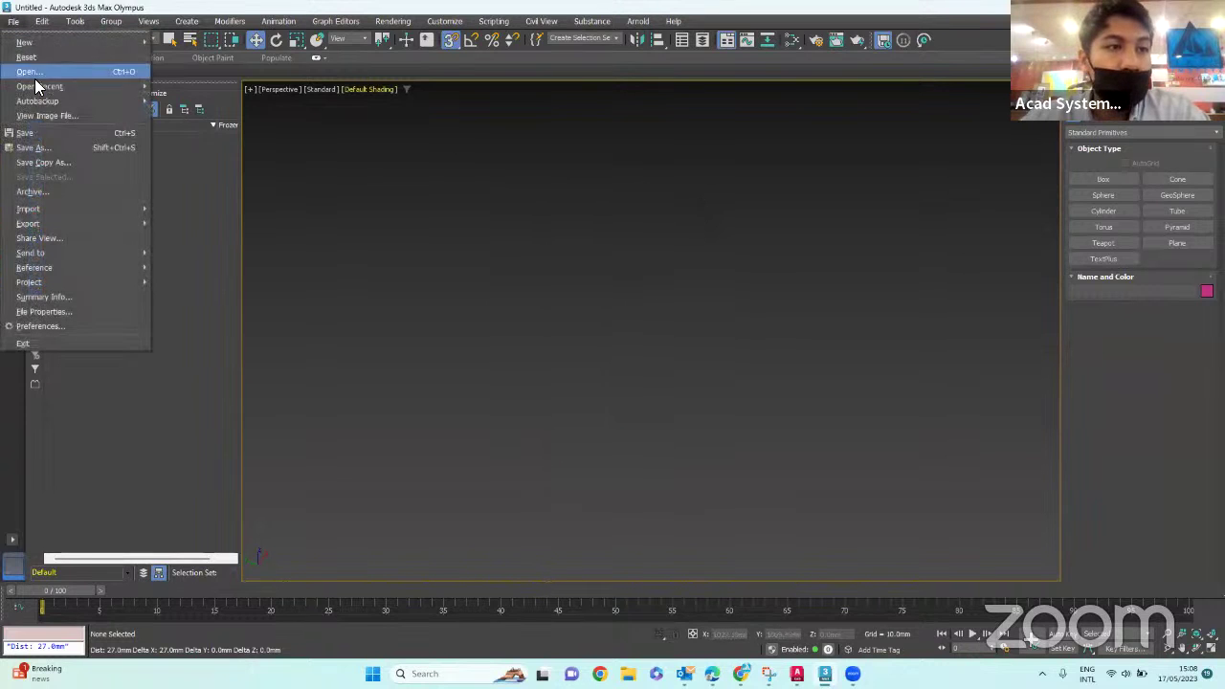
{"action": "mouse_move", "coordinate": [53, 209]}
{"action": "left_click", "coordinate": [187, 206]}
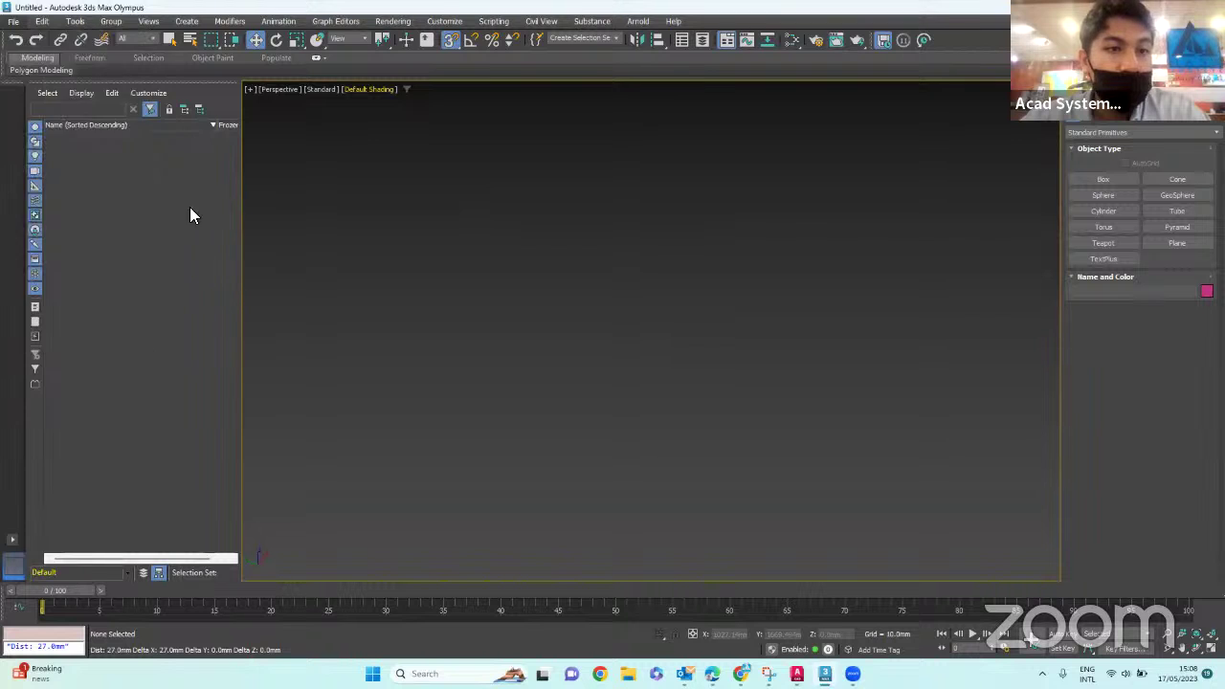
{"action": "left_click", "coordinate": [172, 210]}
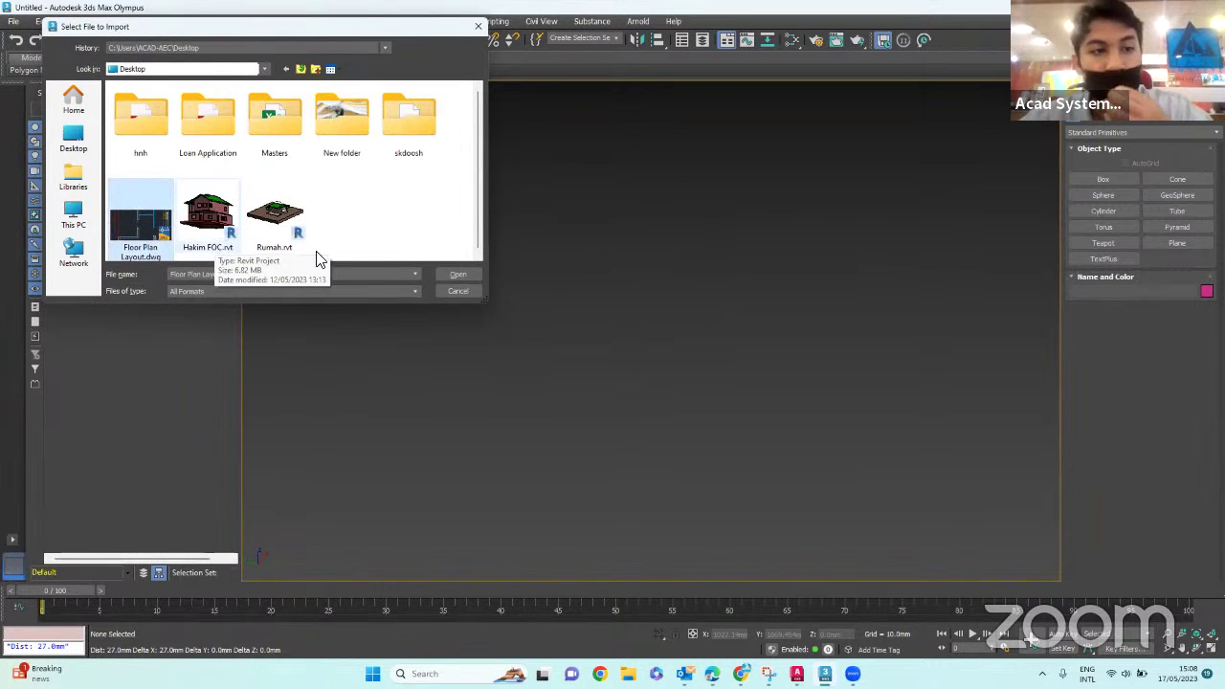
{"action": "left_click", "coordinate": [460, 276]}
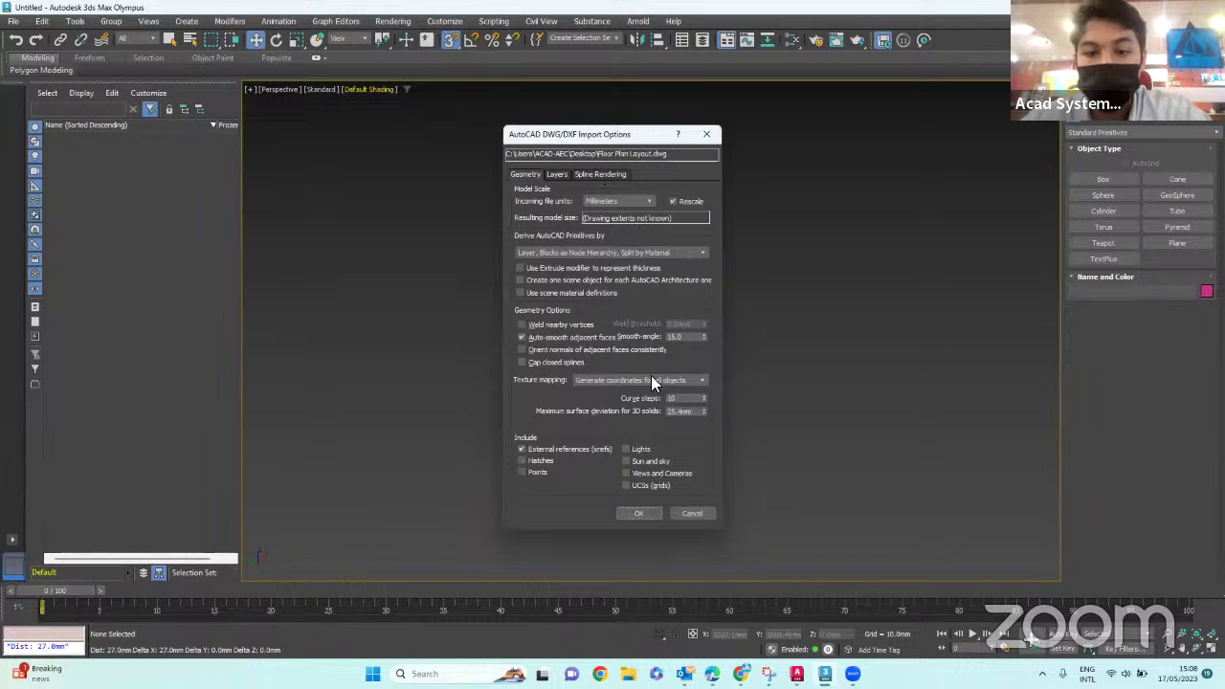
{"action": "left_click", "coordinate": [643, 512]}
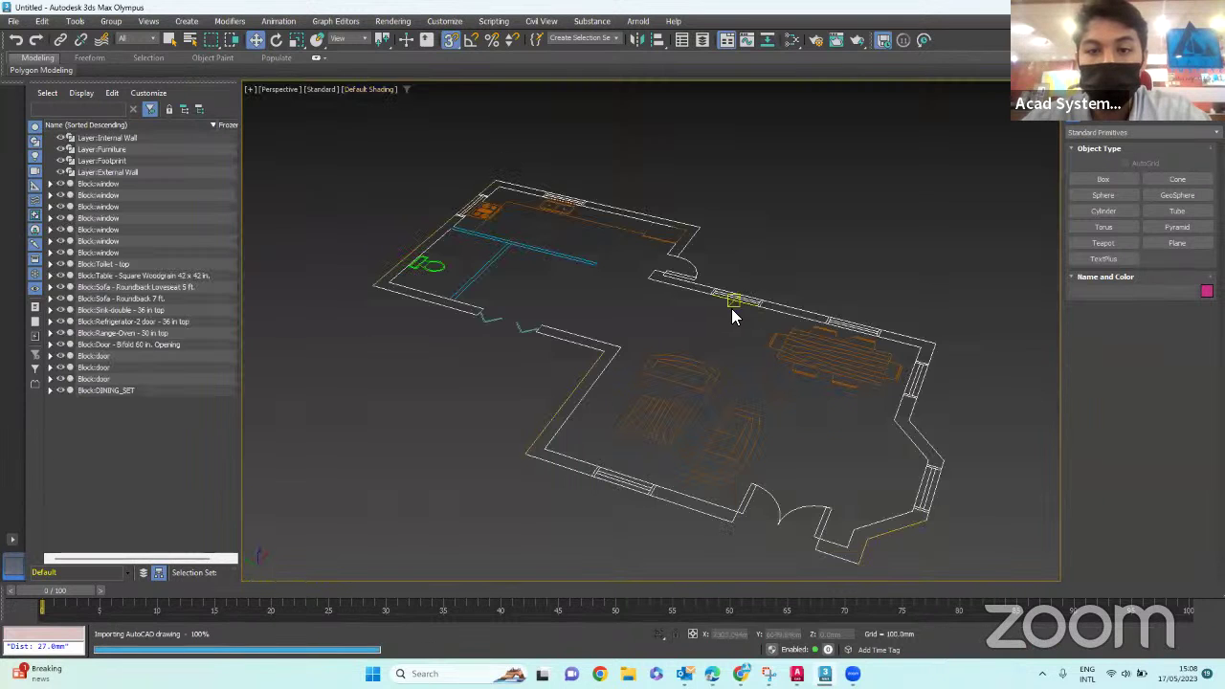
- Measure the reimported external wall's thickness between its outer and inner corners beside the double door
{"action": "scroll", "coordinate": [662, 216], "scroll_direction": "down", "scroll_amount": 3}
{"action": "scroll", "coordinate": [679, 322], "scroll_direction": "up", "scroll_amount": 5}
{"action": "scroll", "coordinate": [612, 309], "scroll_direction": "up", "scroll_amount": 3}
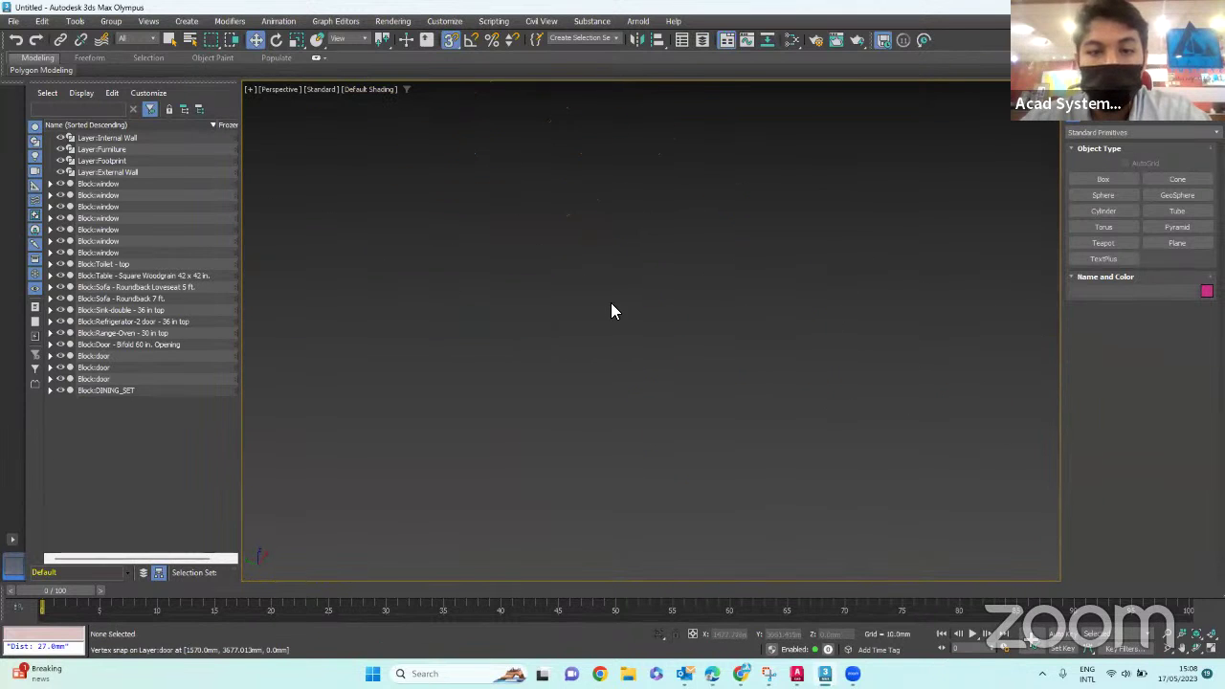
{"action": "scroll", "coordinate": [590, 276], "scroll_direction": "down", "scroll_amount": 3}
{"action": "scroll", "coordinate": [590, 276], "scroll_direction": "up", "scroll_amount": 4}
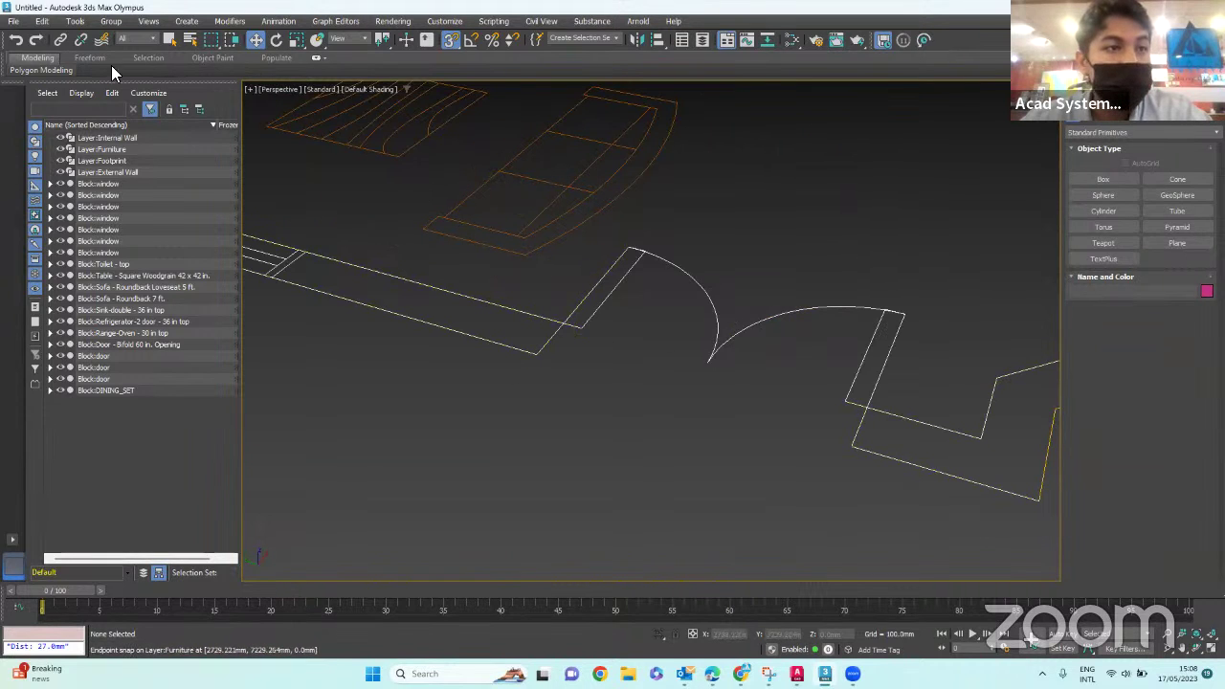
{"action": "left_click", "coordinate": [43, 21]}
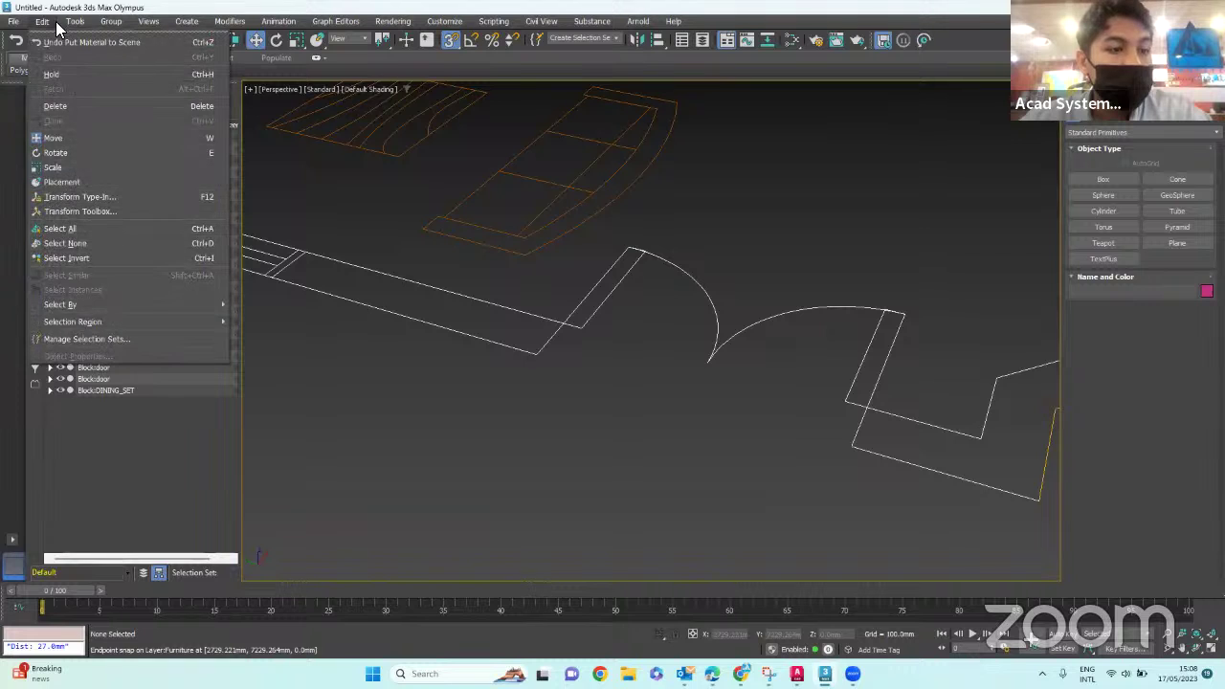
{"action": "left_click", "coordinate": [75, 21]}
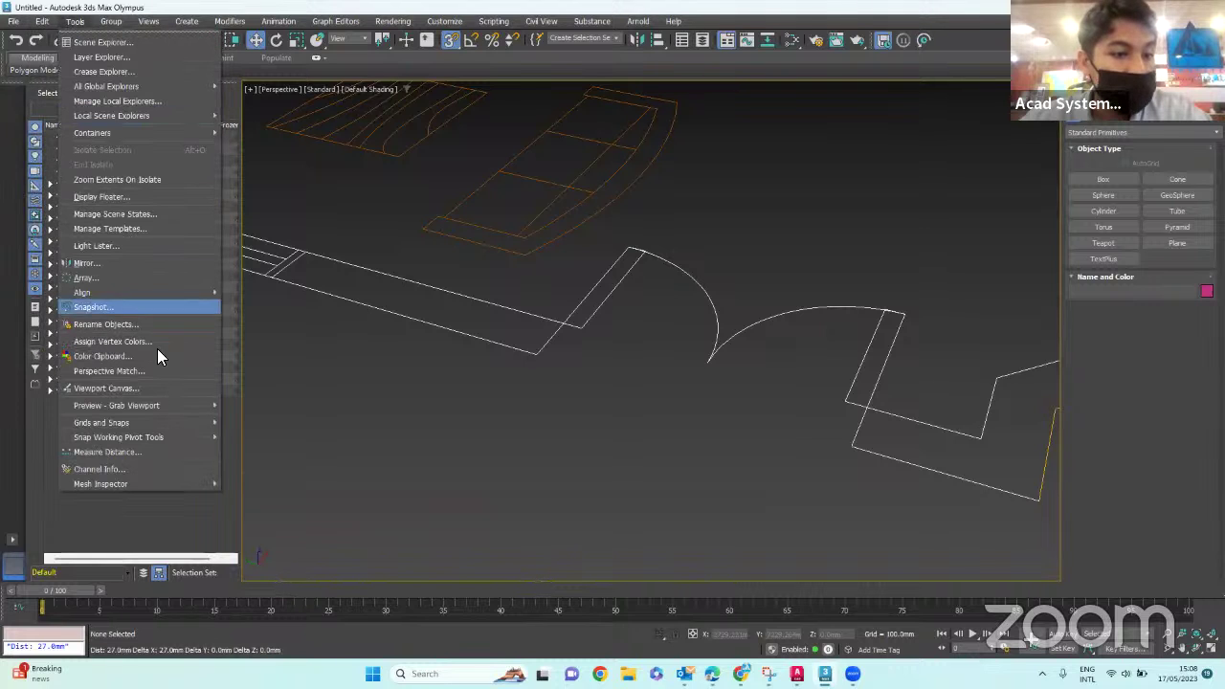
{"action": "left_click", "coordinate": [140, 452]}
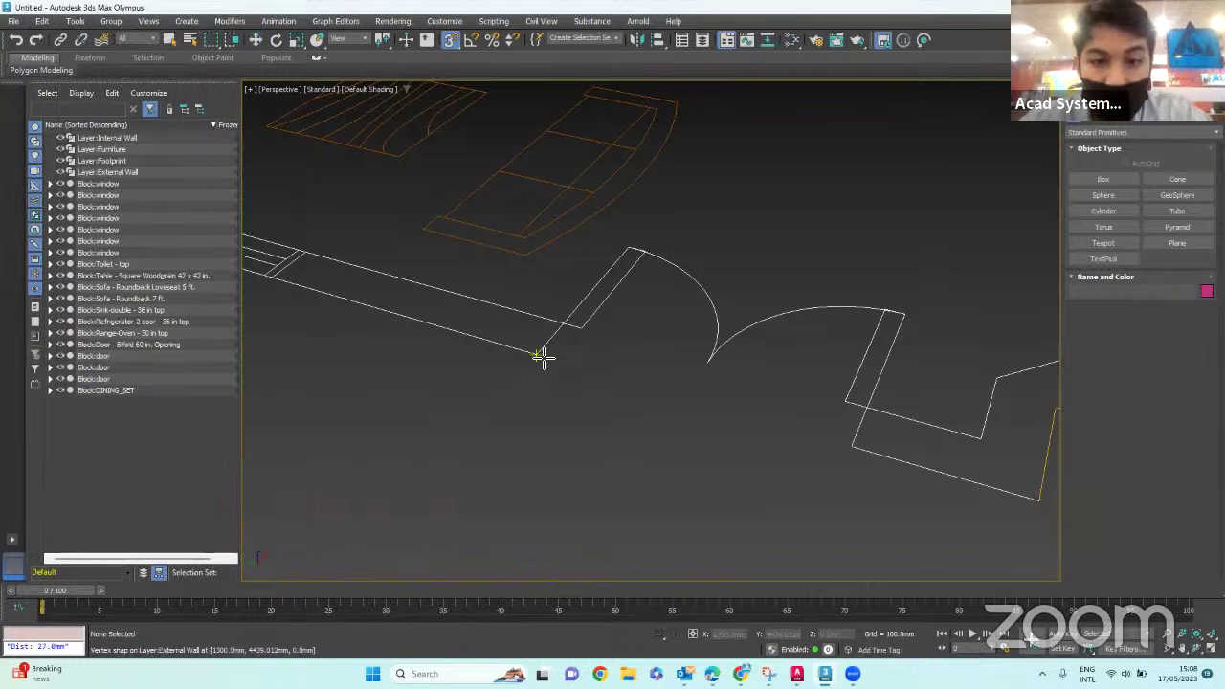
{"action": "left_click", "coordinate": [541, 356]}
{"action": "left_click", "coordinate": [563, 325]}
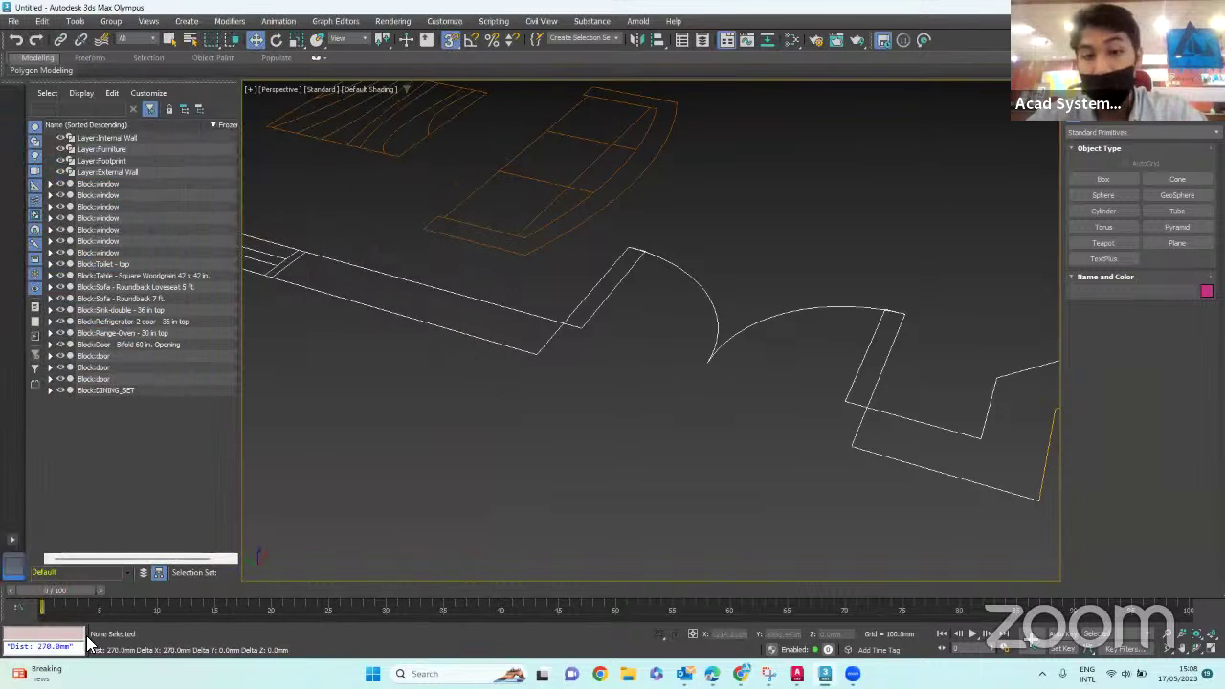
- Measure the external wall's thickness on both sides of the double door with Tape helpers snapped between outer and inner corners
{"action": "scroll", "coordinate": [670, 329], "scroll_direction": "down", "scroll_amount": 3}
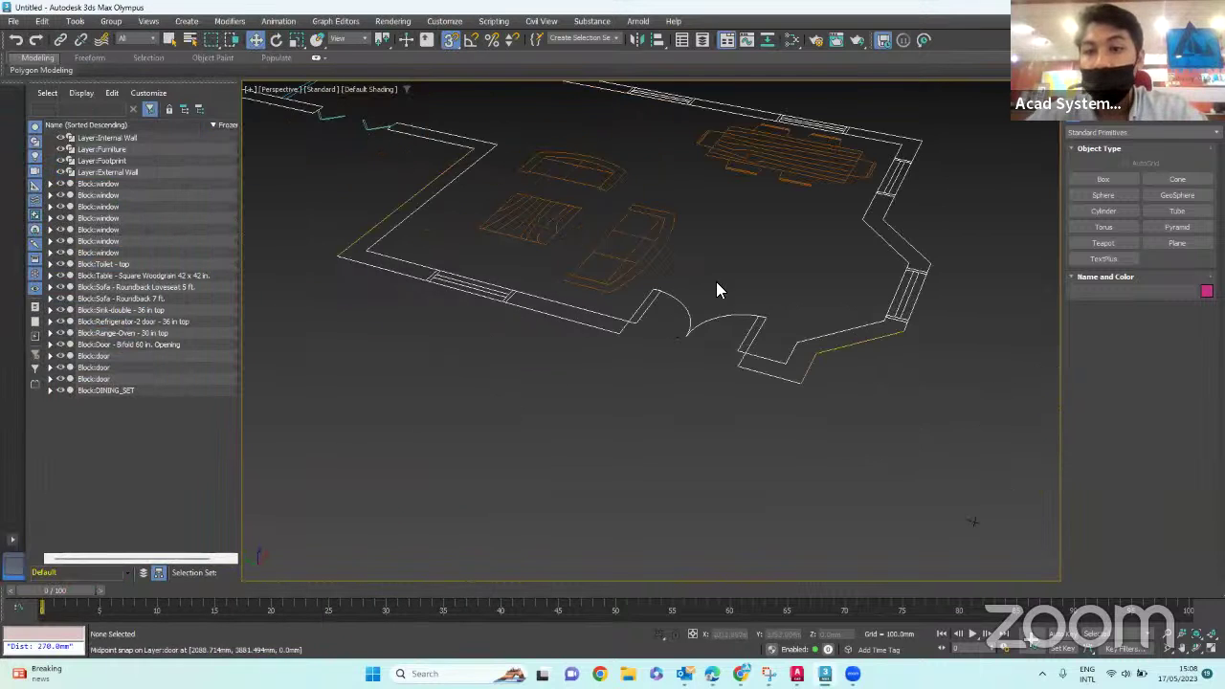
{"action": "middle_click_drag", "start_coordinate": [716, 287], "coordinate": [720, 234]}
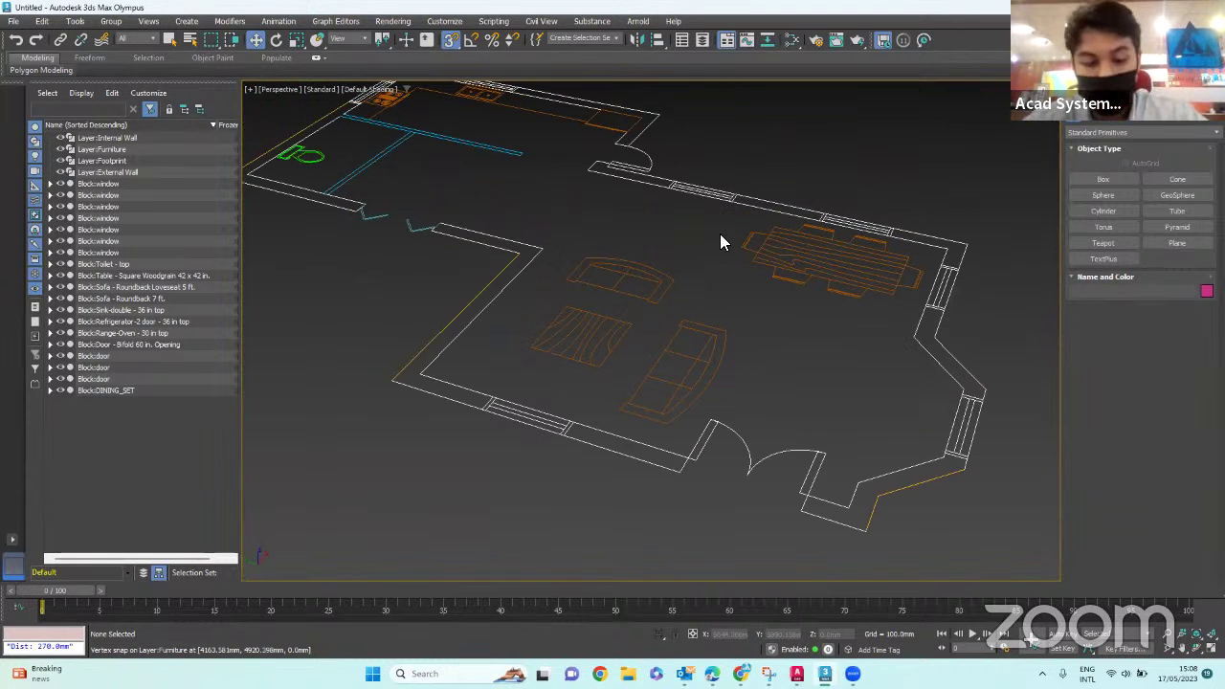
{"action": "middle_click_drag", "start_coordinate": [664, 295], "coordinate": [657, 276]}
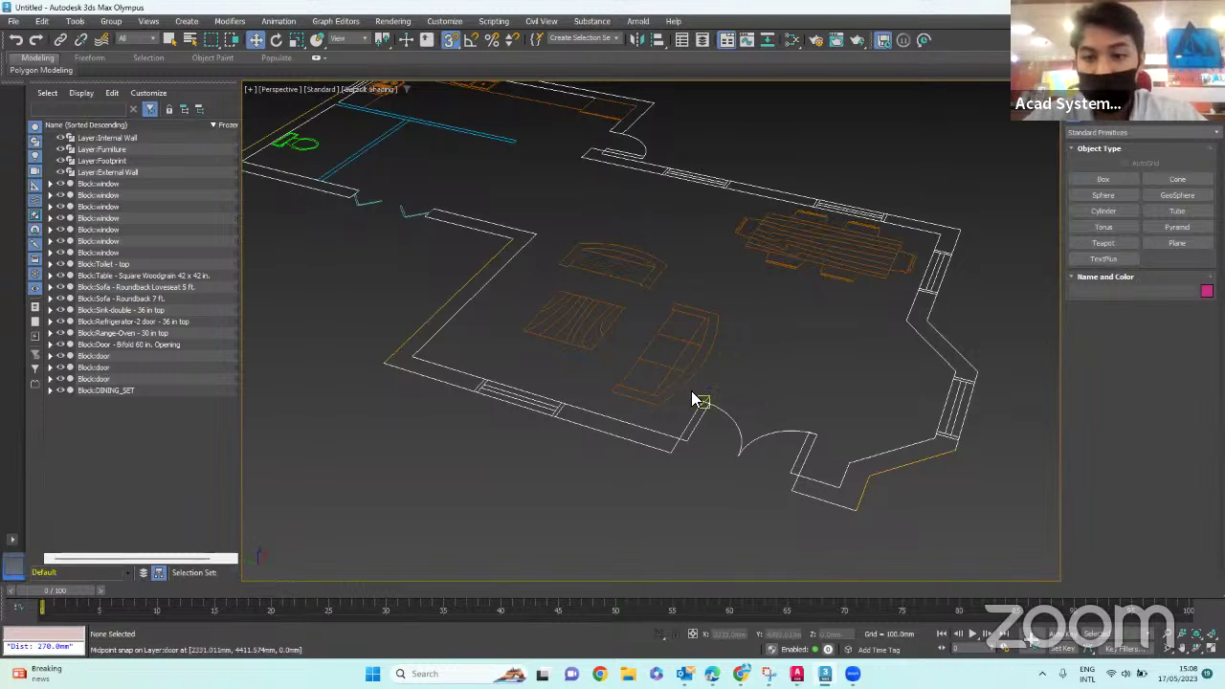
{"action": "middle_click_drag", "start_coordinate": [692, 396], "coordinate": [669, 409]}
{"action": "scroll", "coordinate": [672, 413], "scroll_direction": "up", "scroll_amount": 5}
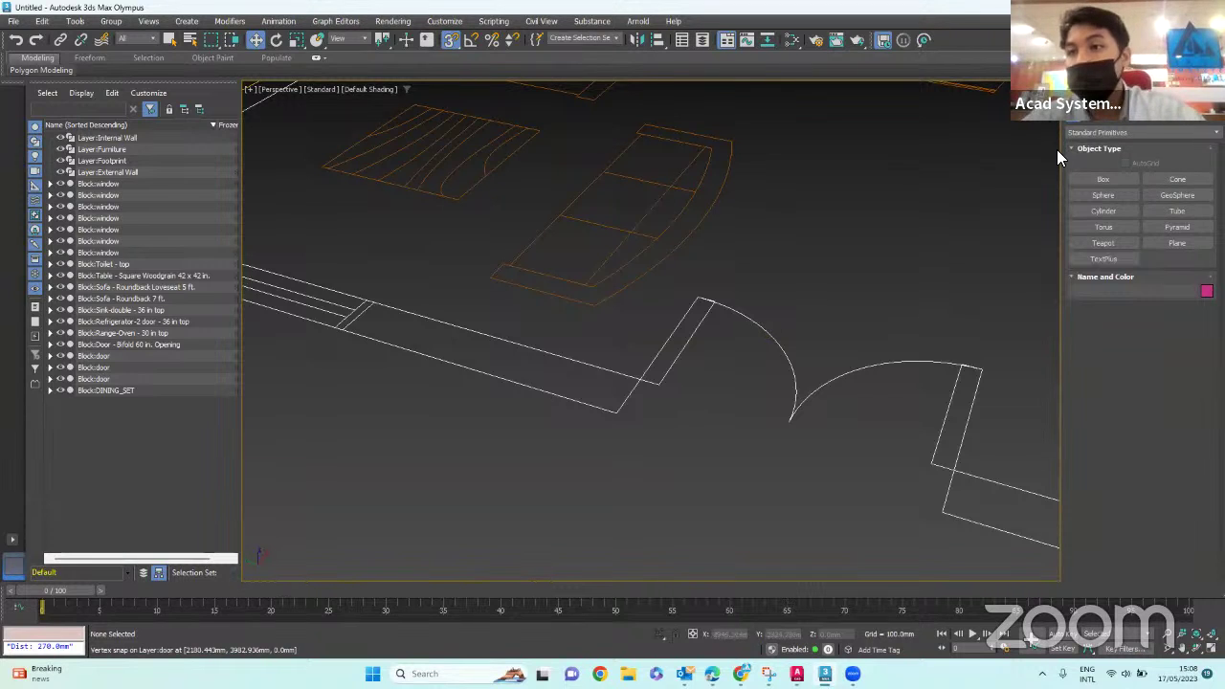
{"action": "left_click", "coordinate": [1140, 120]}
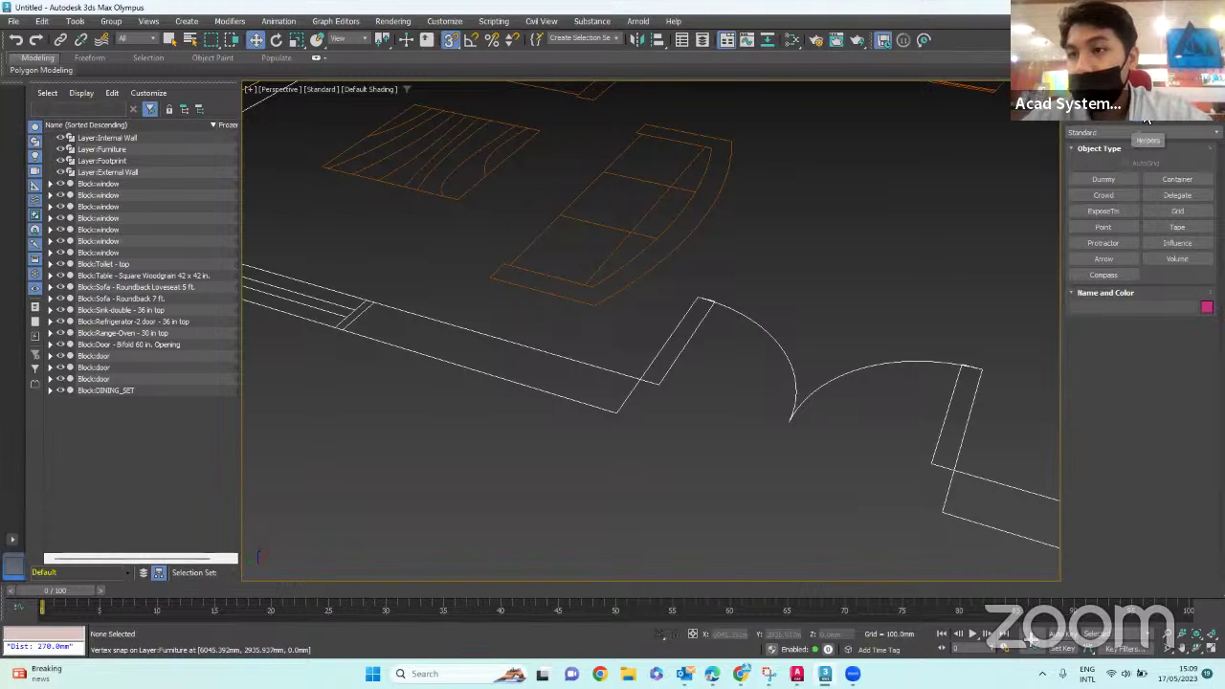
{"action": "left_click", "coordinate": [1178, 229]}
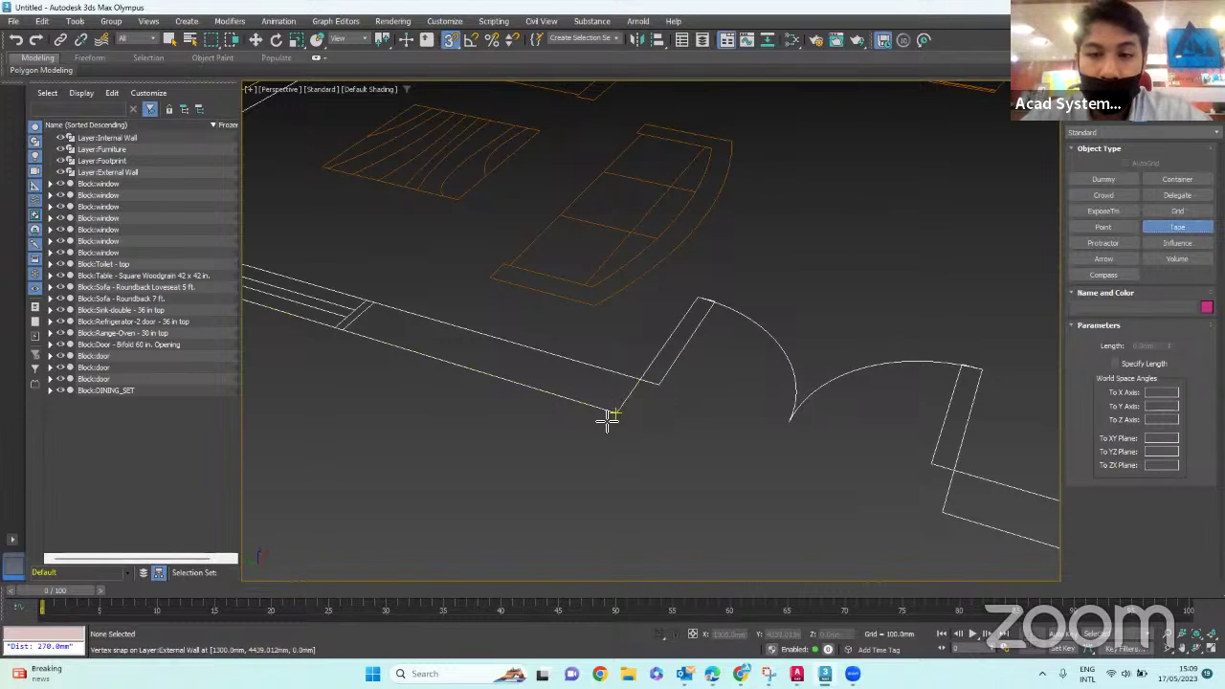
{"action": "left_click_drag", "start_coordinate": [618, 414], "coordinate": [642, 381]}
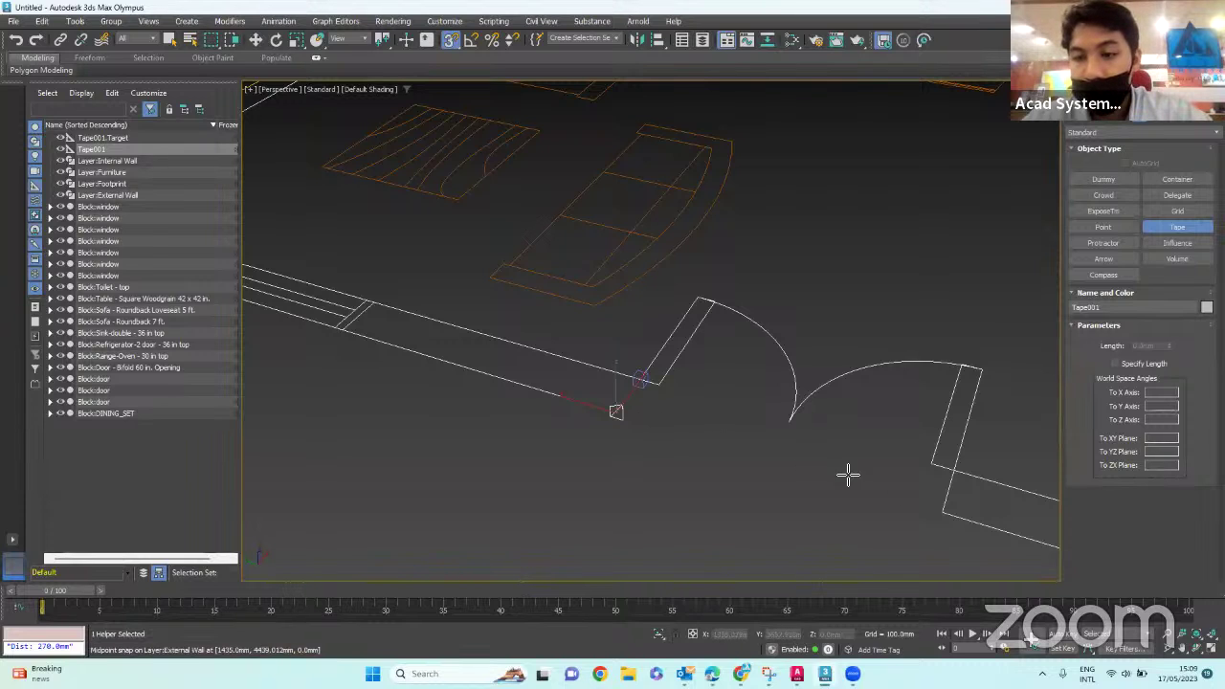
{"action": "left_click_drag", "start_coordinate": [944, 512], "coordinate": [954, 470]}
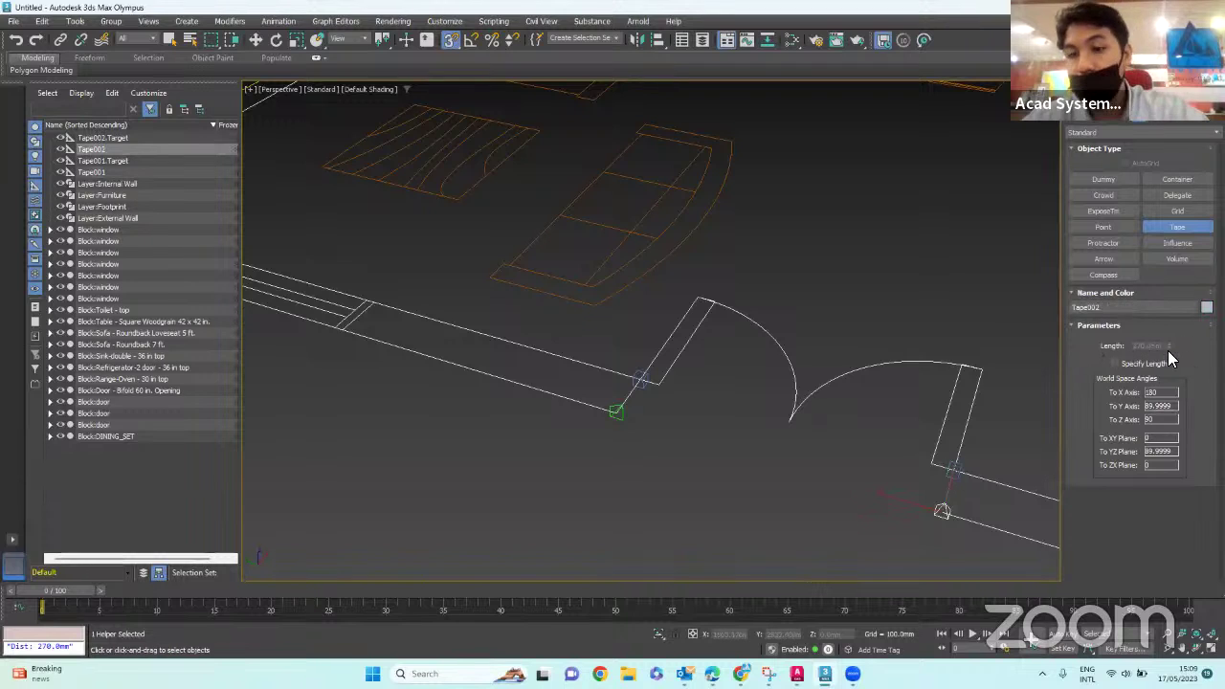
- Undo both Tape helpers and return to the Move tool
{"action": "key", "text": "ctrl+z"}
{"action": "key", "text": "ctrl+z"}
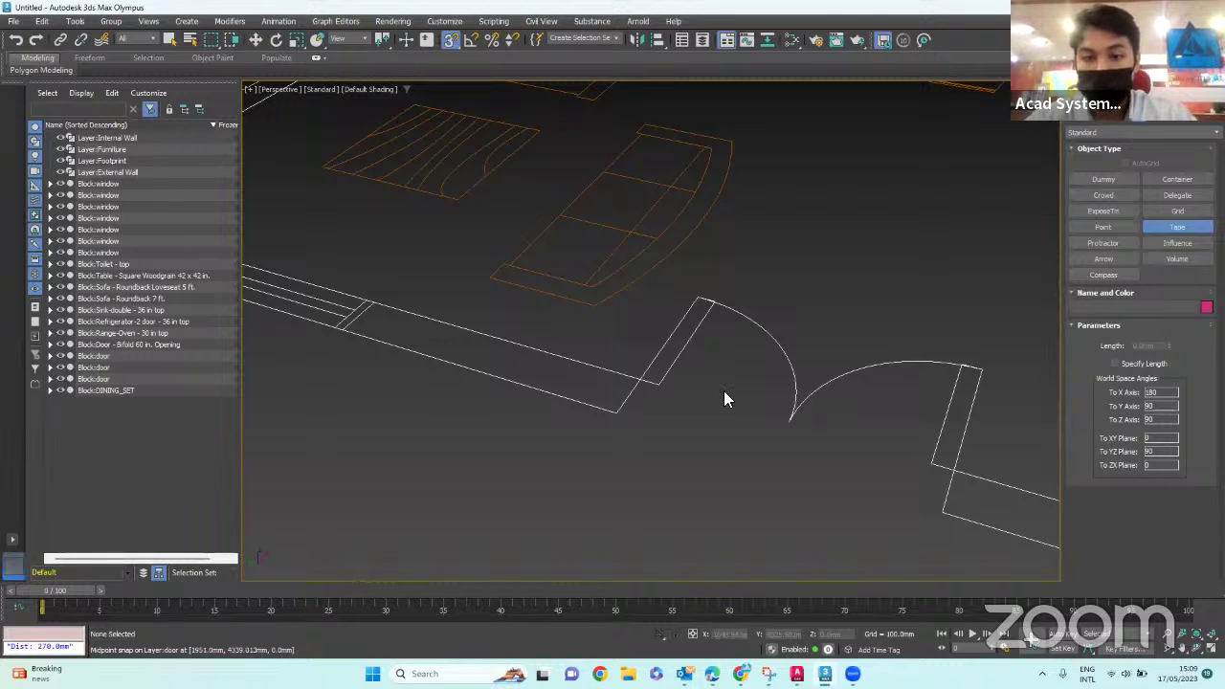
{"action": "key", "text": "w"}
- Examine the imported floor plan's walls, doors and windows from a rotated angle and as a whole
{"action": "scroll", "coordinate": [840, 290], "scroll_direction": "down", "scroll_amount": 8}
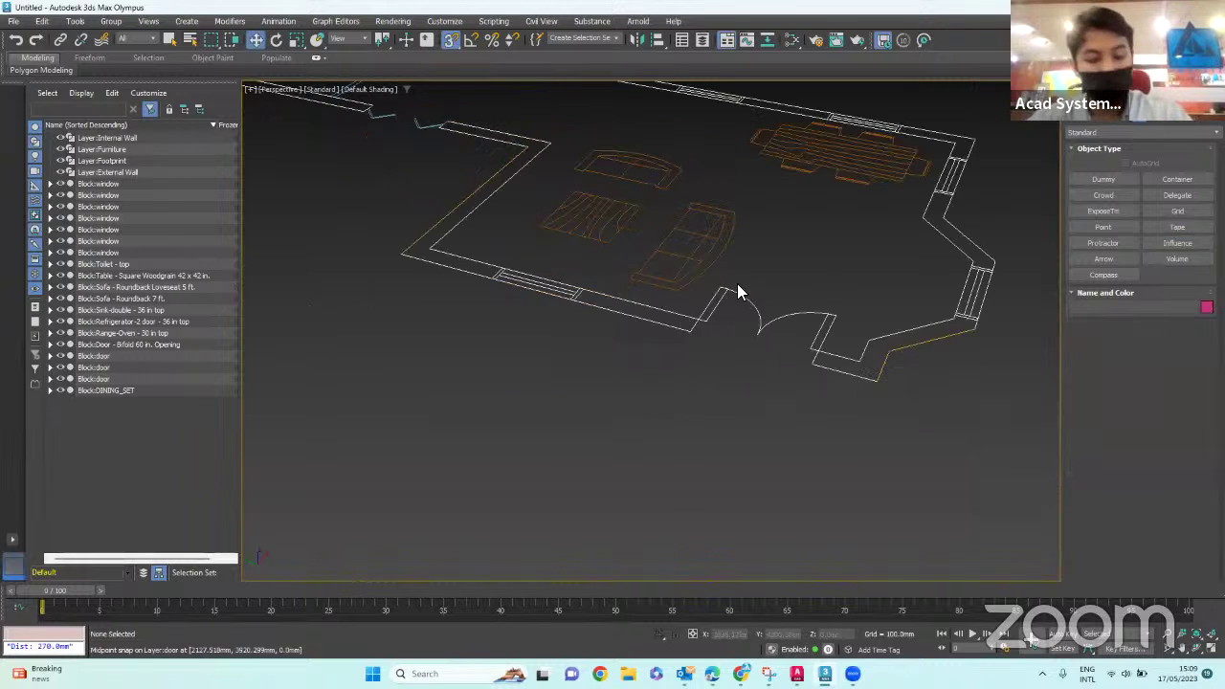
{"action": "scroll", "coordinate": [749, 289], "scroll_direction": "up", "scroll_amount": 2}
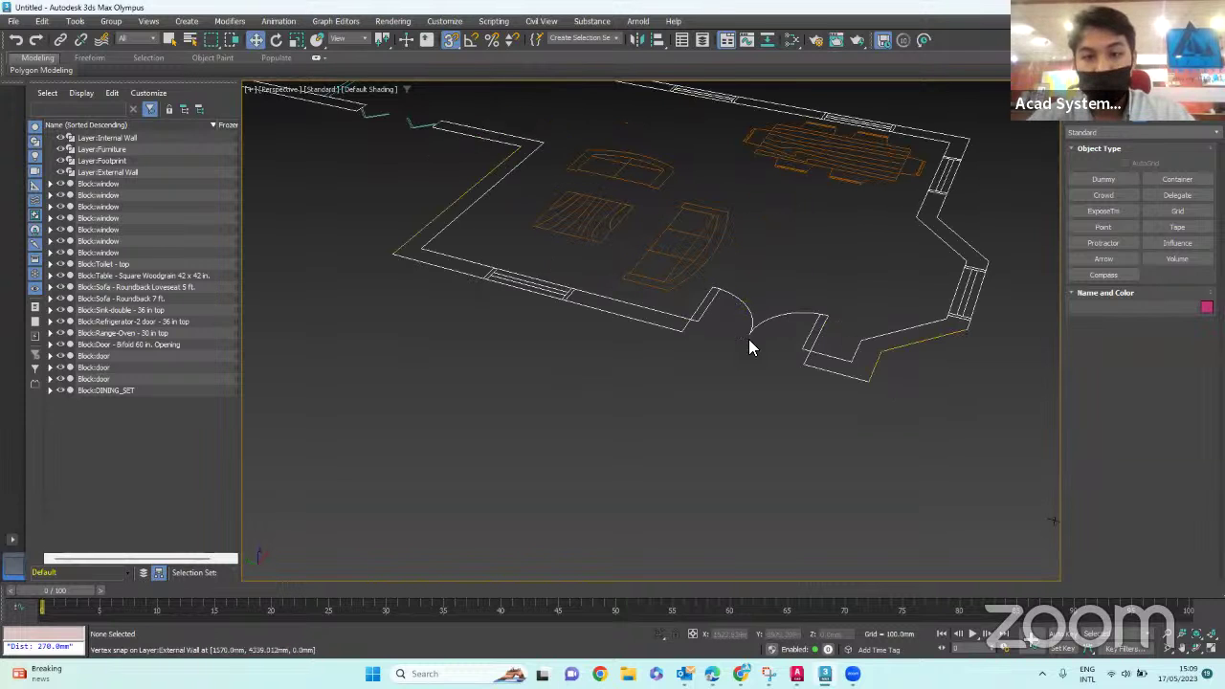
{"action": "middle_click_drag", "start_coordinate": [745, 354], "coordinate": [802, 355], "text": "alt"}
{"action": "scroll", "coordinate": [800, 346], "scroll_direction": "down", "scroll_amount": 3}
{"action": "scroll", "coordinate": [613, 272], "scroll_direction": "up", "scroll_amount": 4}
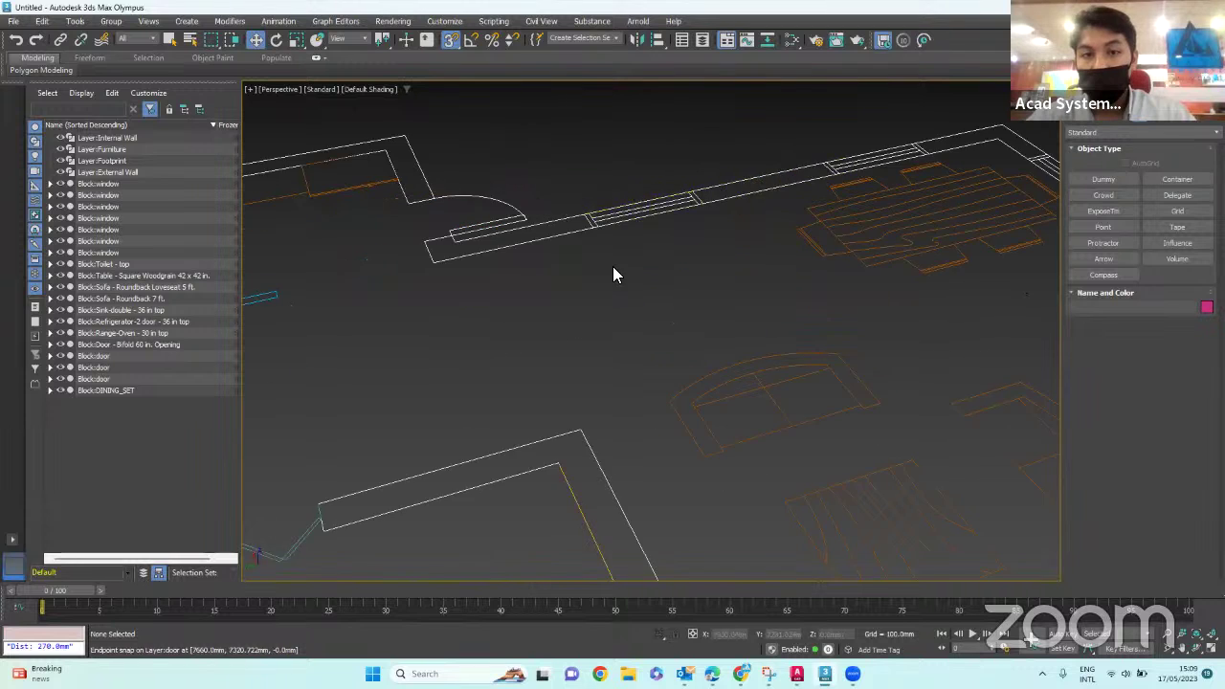
{"action": "scroll", "coordinate": [711, 265], "scroll_direction": "down", "scroll_amount": 2}
{"action": "scroll", "coordinate": [729, 247], "scroll_direction": "up", "scroll_amount": 1}
{"action": "scroll", "coordinate": [730, 247], "scroll_direction": "down", "scroll_amount": 3}
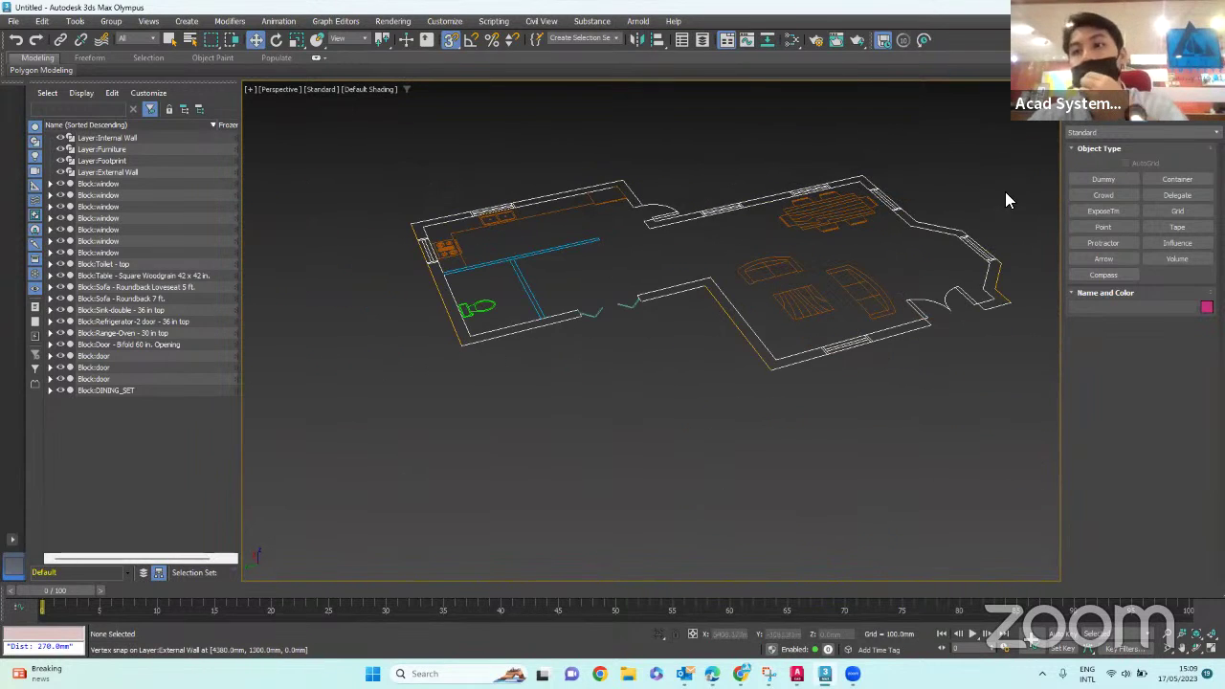
- Start an AEC Extended Wall with a width of 270 mm and a height of 3000 mm
{"action": "left_click", "coordinate": [1070, 124]}
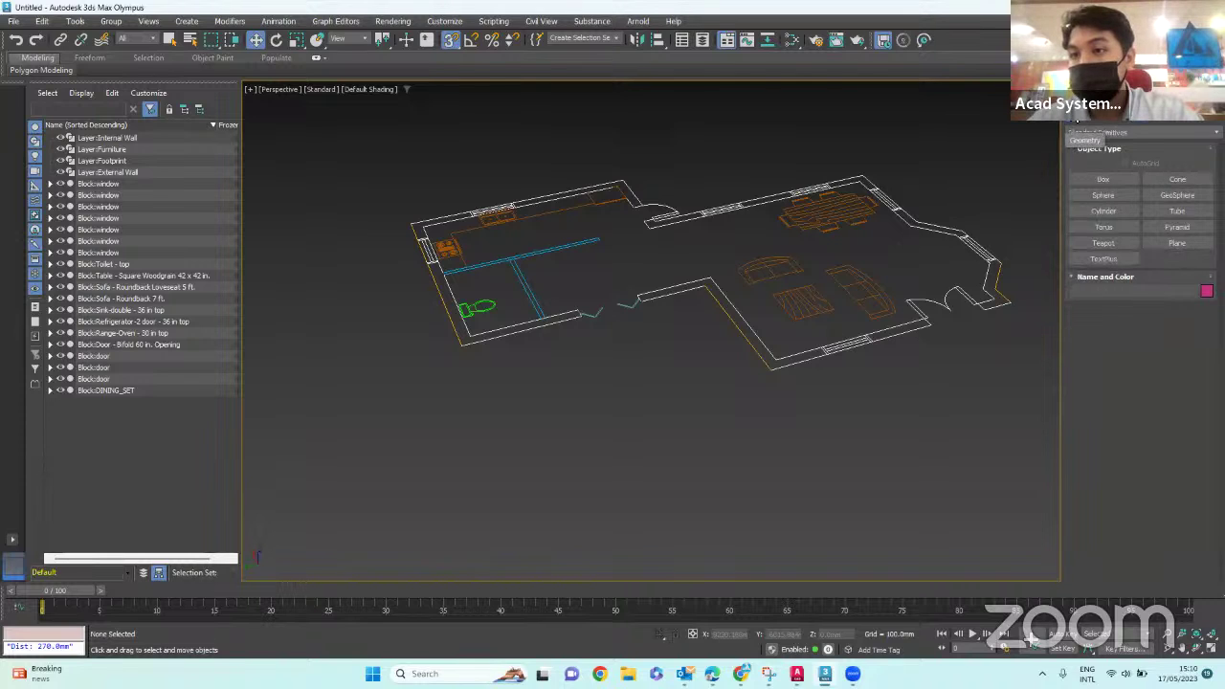
{"action": "left_click", "coordinate": [1101, 134]}
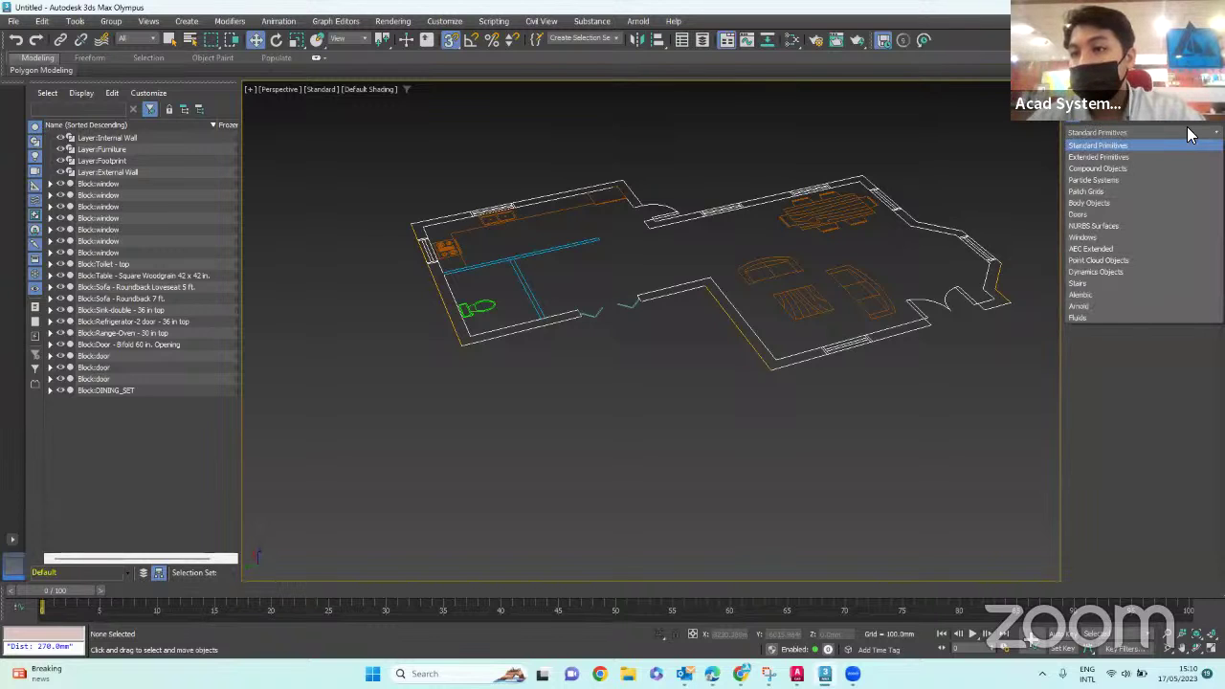
{"action": "left_click", "coordinate": [1092, 249]}
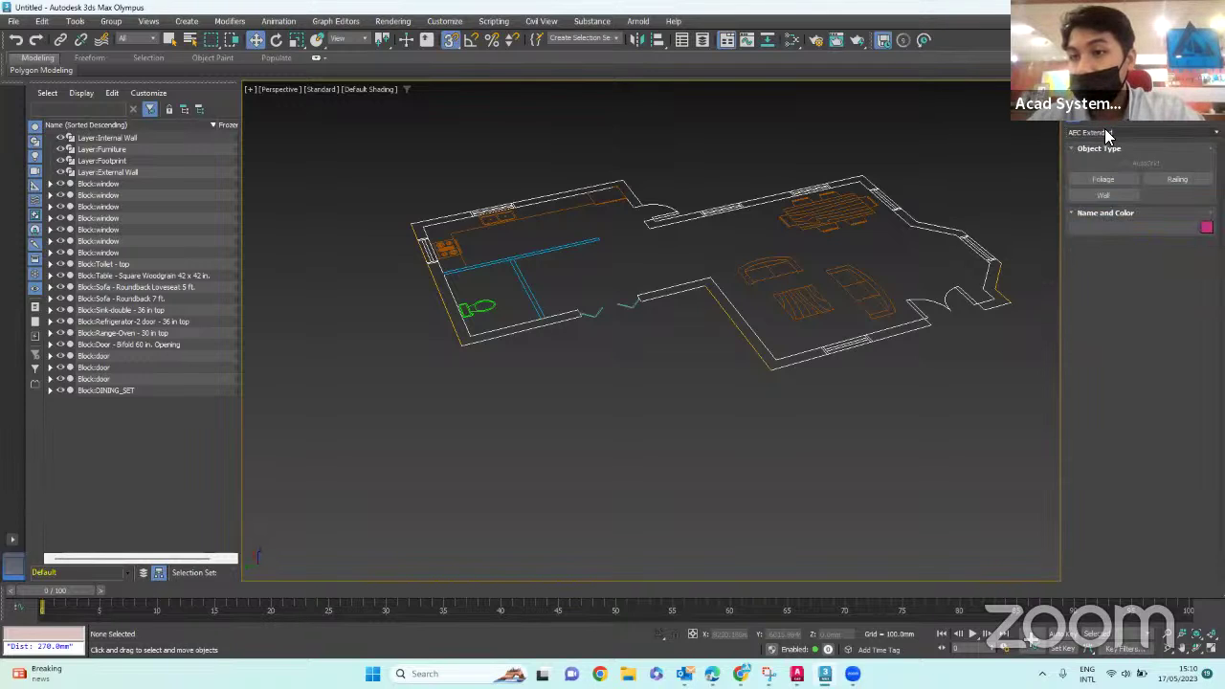
{"action": "left_click", "coordinate": [1135, 193]}
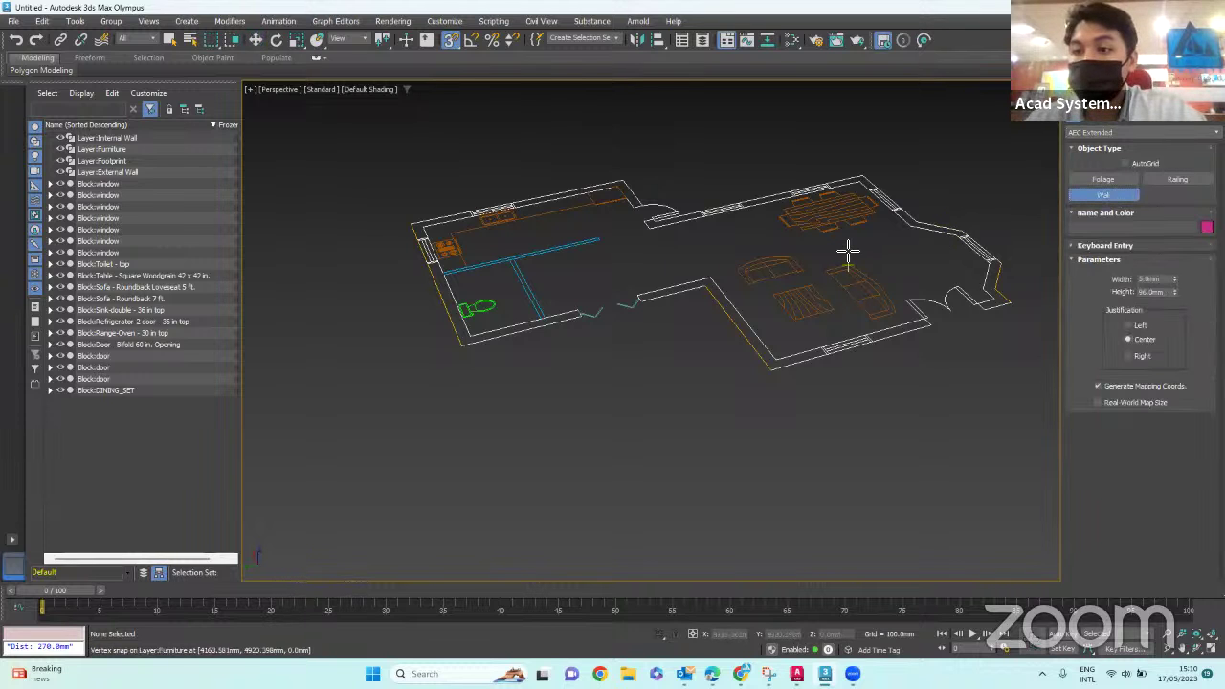
{"action": "scroll", "coordinate": [948, 285], "scroll_direction": "up", "scroll_amount": 8}
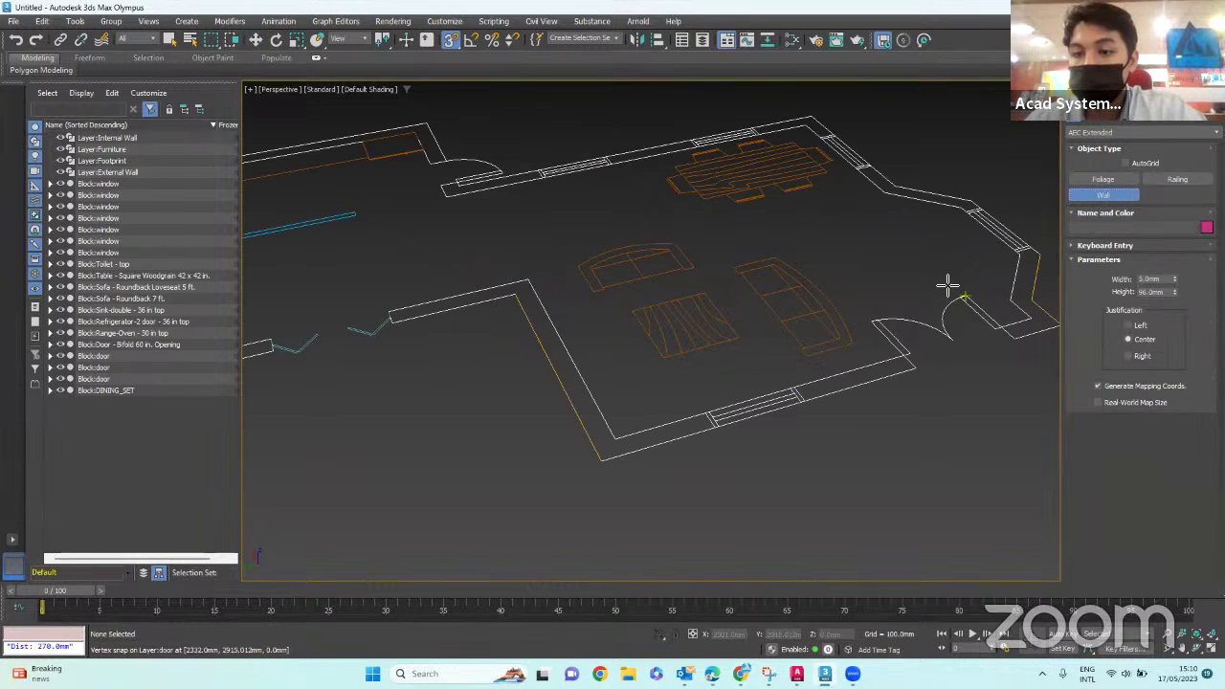
{"action": "middle_click_drag", "start_coordinate": [829, 307], "coordinate": [826, 265]}
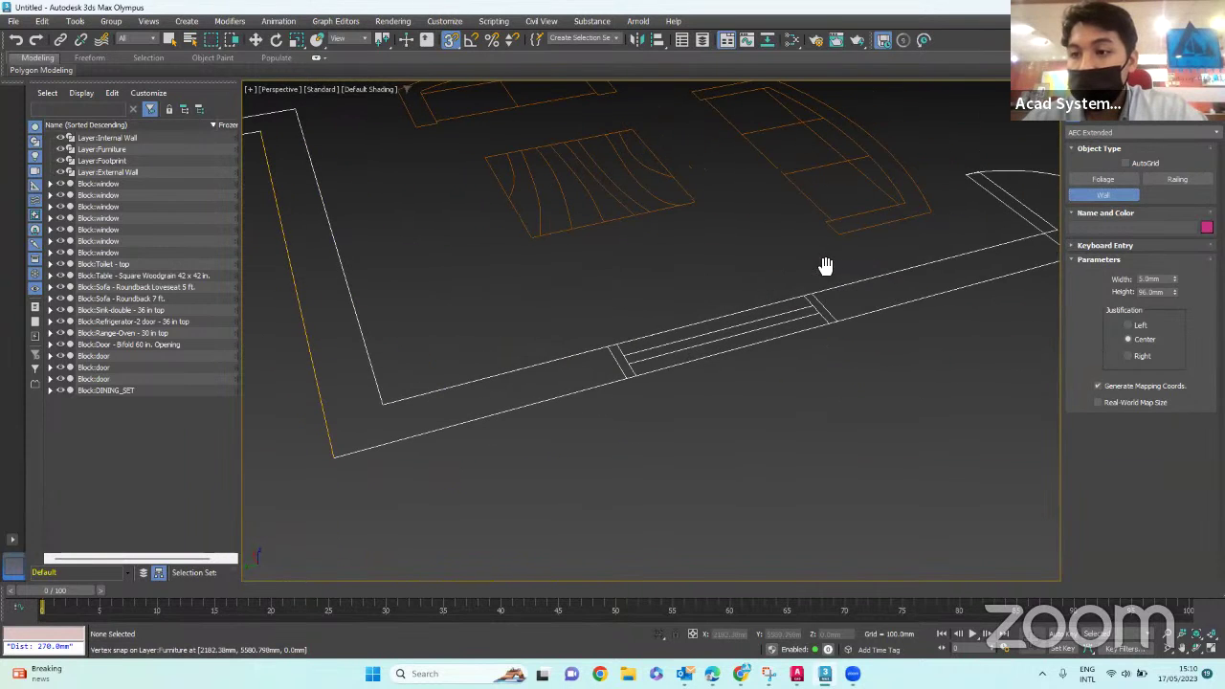
{"action": "left_click", "coordinate": [1164, 279]}
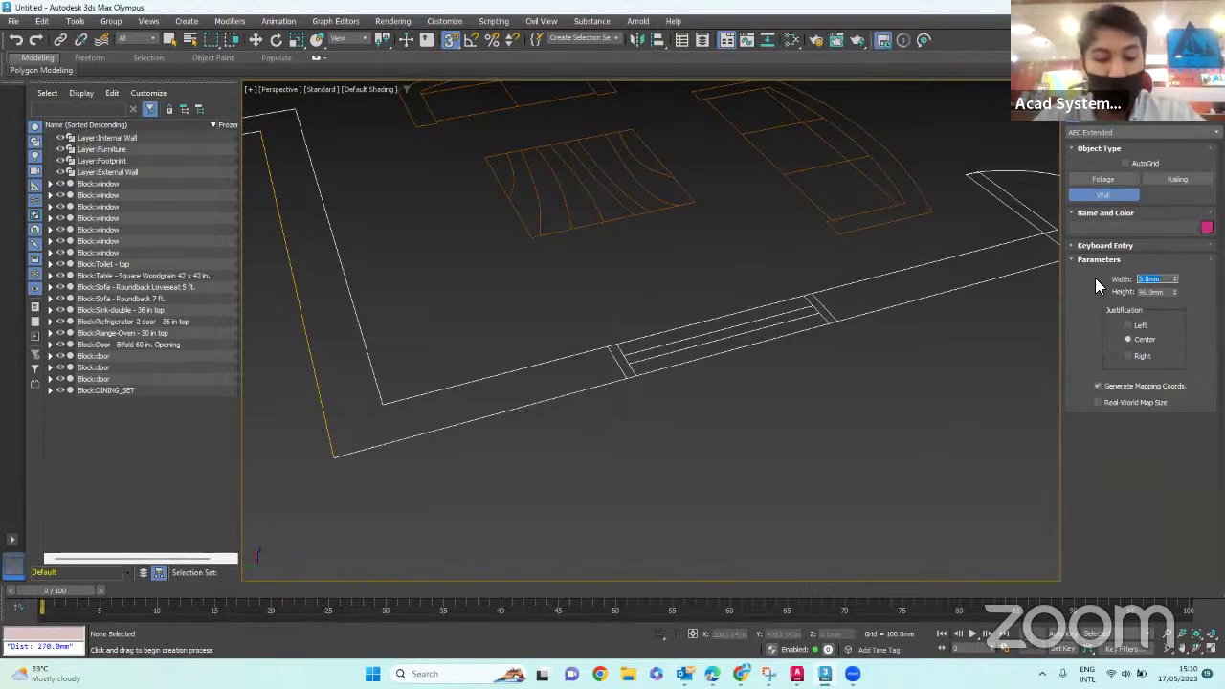
{"action": "type", "text": "270"}
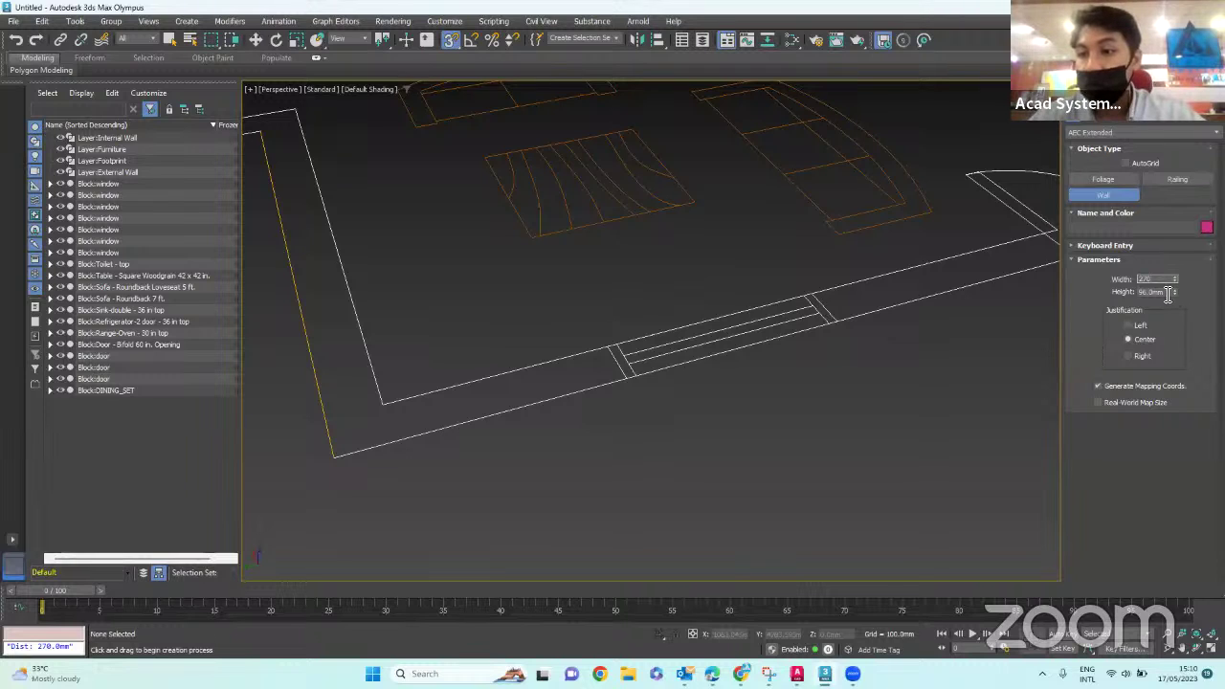
{"action": "key", "text": "Tab"}
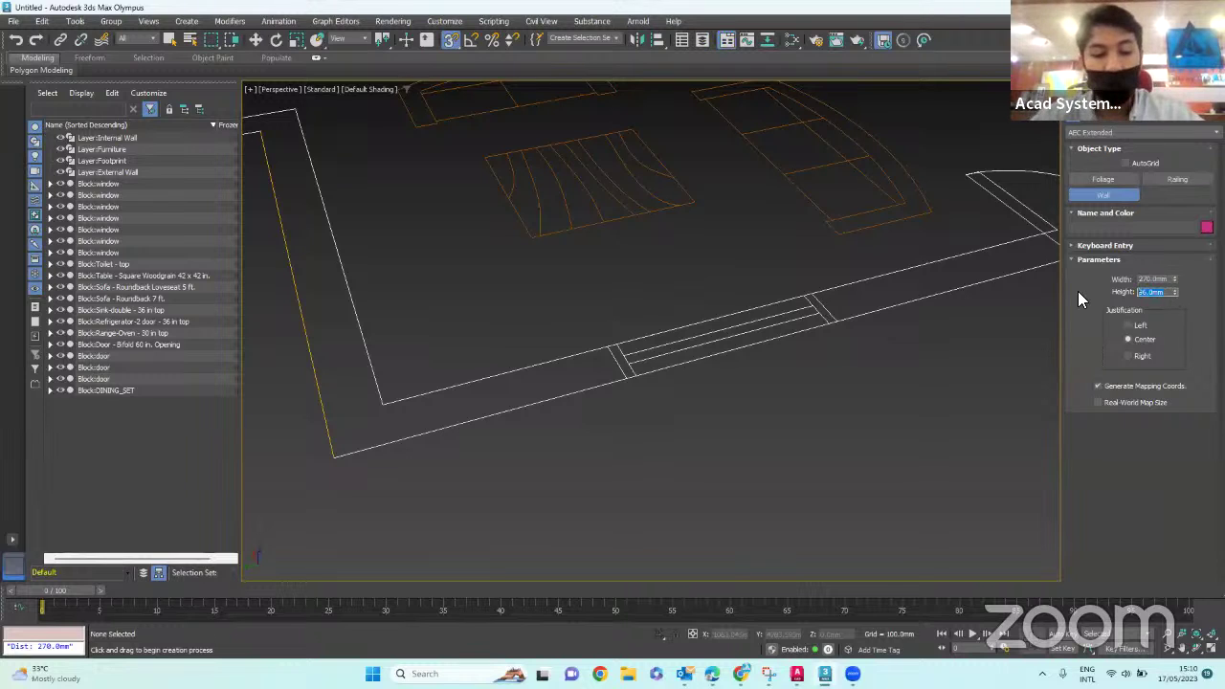
{"action": "type", "text": "3000"}
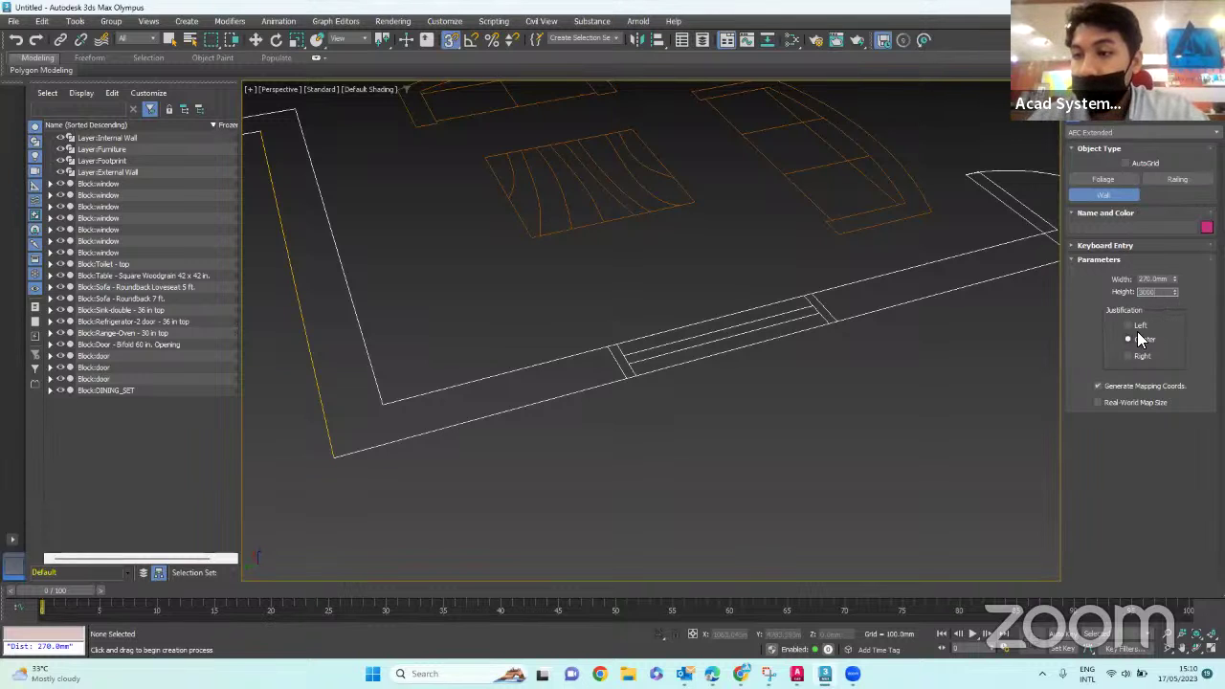
- Set the wall's justification to Left for tracing the external wall beside the double door
{"action": "scroll", "coordinate": [963, 342], "scroll_direction": "down", "scroll_amount": 3}
{"action": "scroll", "coordinate": [990, 301], "scroll_direction": "up", "scroll_amount": 5}
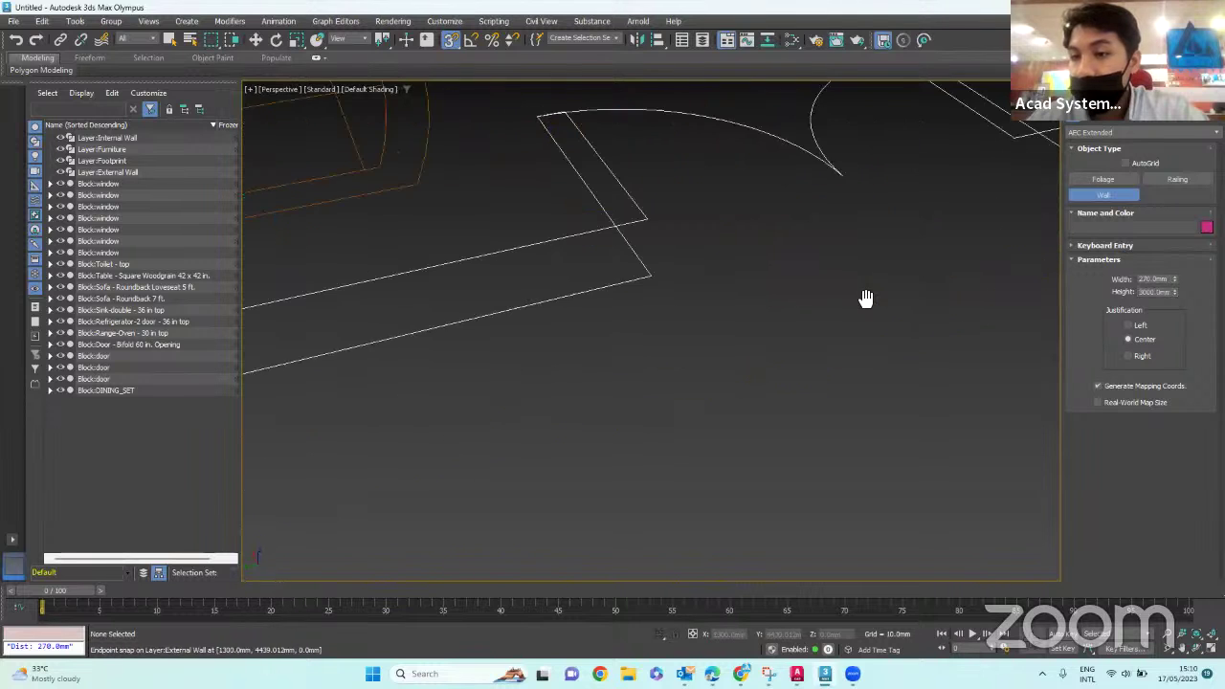
{"action": "middle_click_drag", "start_coordinate": [865, 296], "coordinate": [968, 344]}
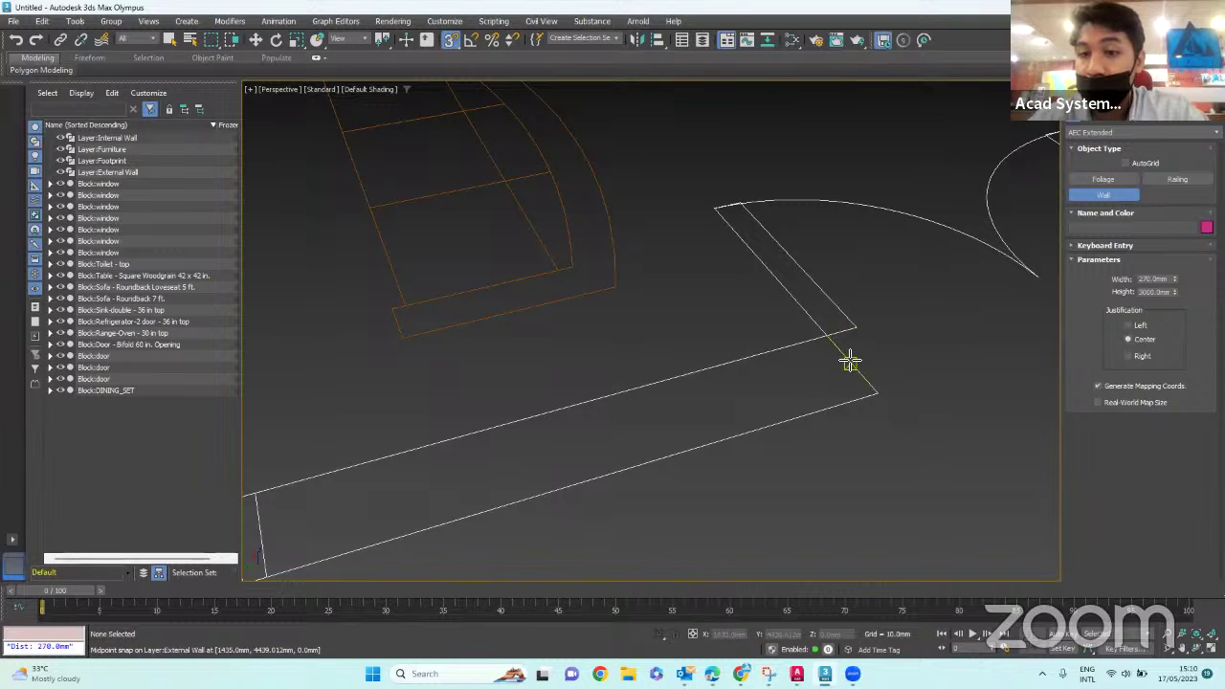
{"action": "scroll", "coordinate": [848, 356], "scroll_direction": "down", "scroll_amount": 2}
{"action": "scroll", "coordinate": [895, 367], "scroll_direction": "up", "scroll_amount": 2}
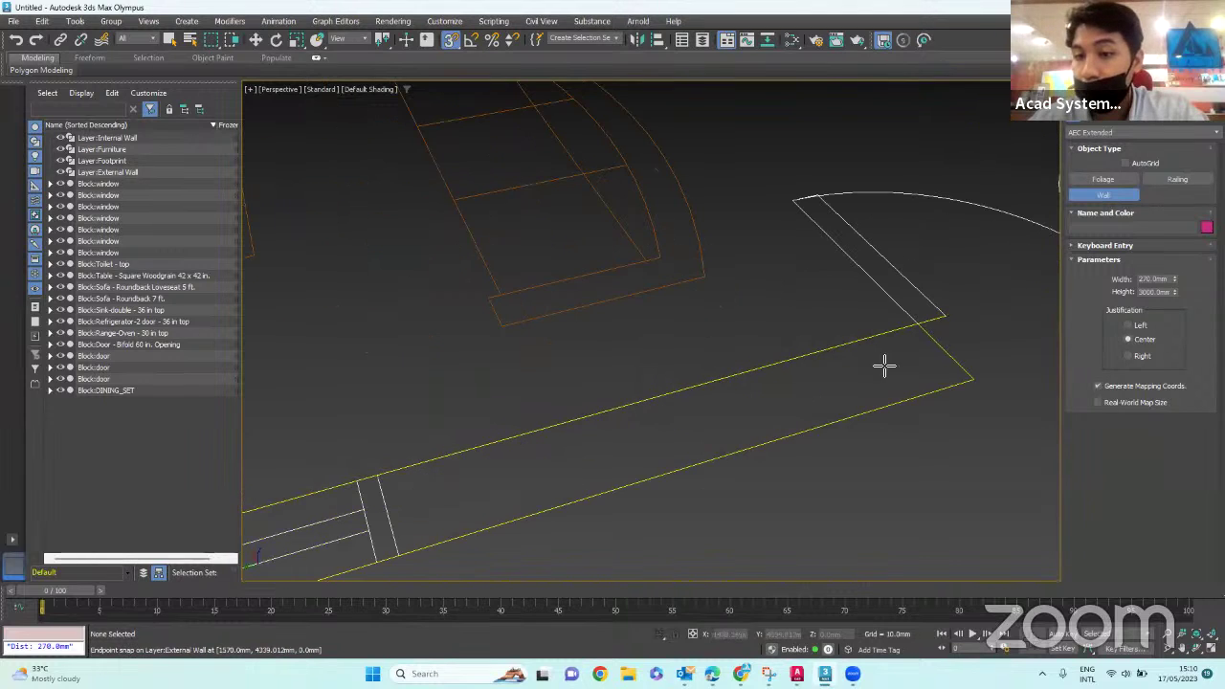
{"action": "left_click", "coordinate": [1130, 326]}
- Start the wall at the outer corner beside the double door and trace it past the living-room window to the next outer corners
{"action": "left_click", "coordinate": [921, 328]}
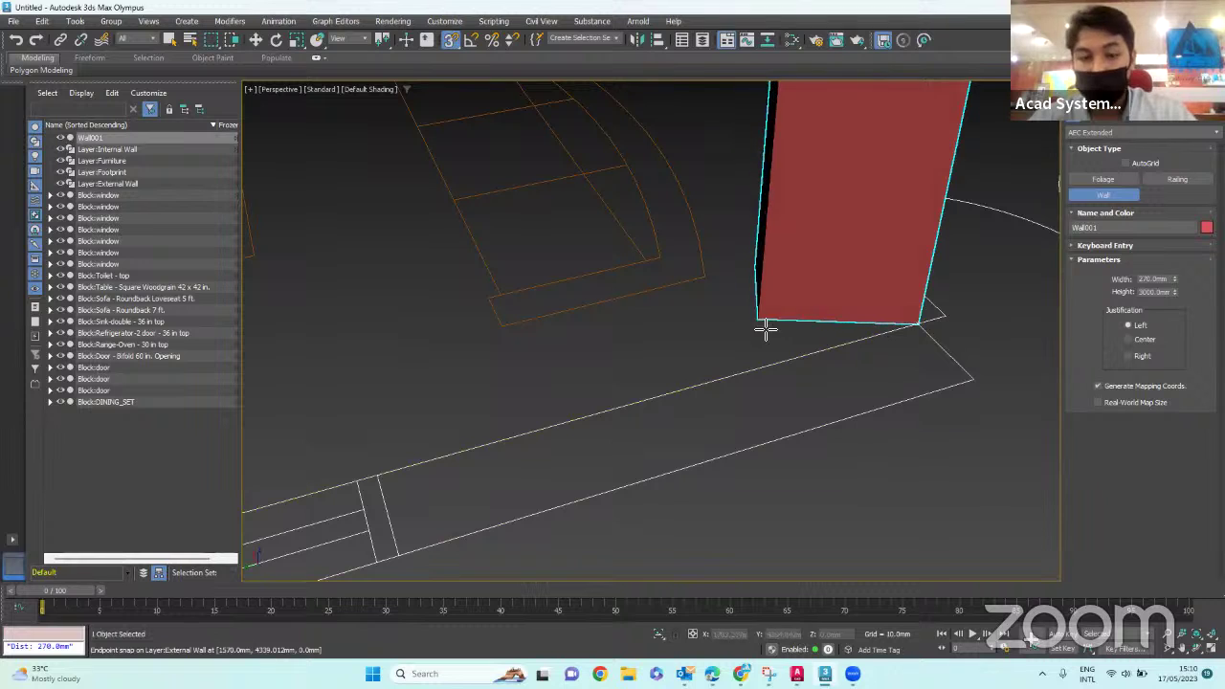
{"action": "right_click", "coordinate": [766, 331]}
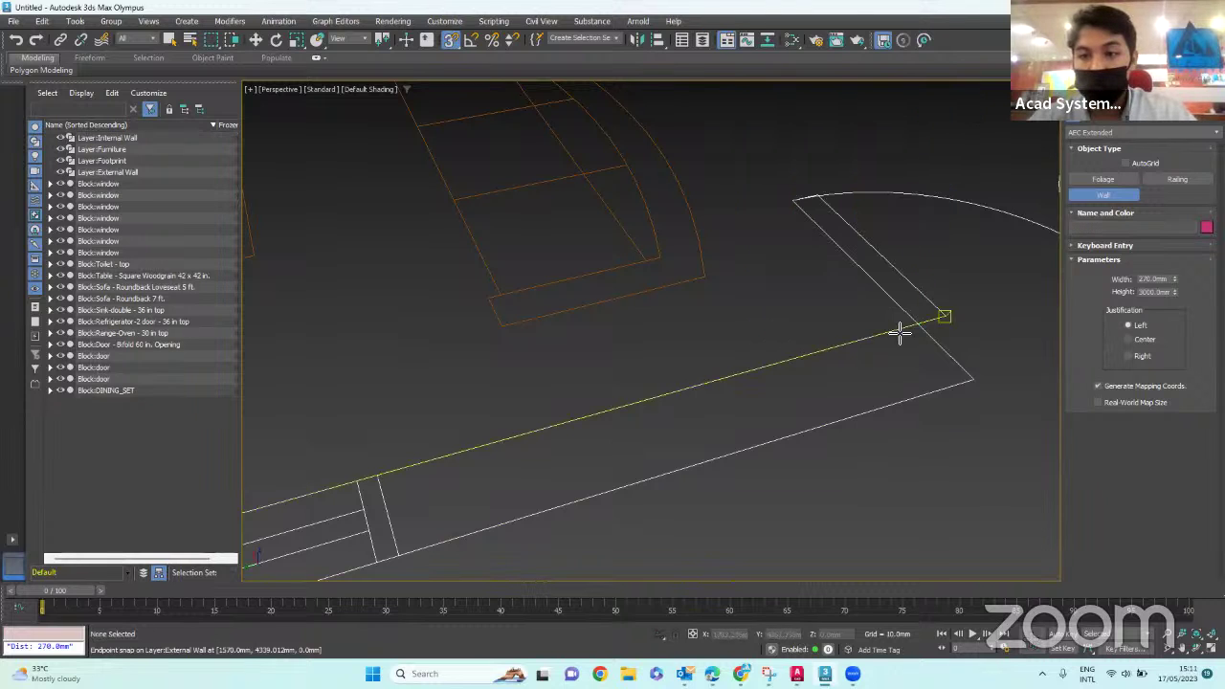
{"action": "left_click", "coordinate": [979, 381]}
{"action": "scroll", "coordinate": [948, 325], "scroll_direction": "down", "scroll_amount": 5}
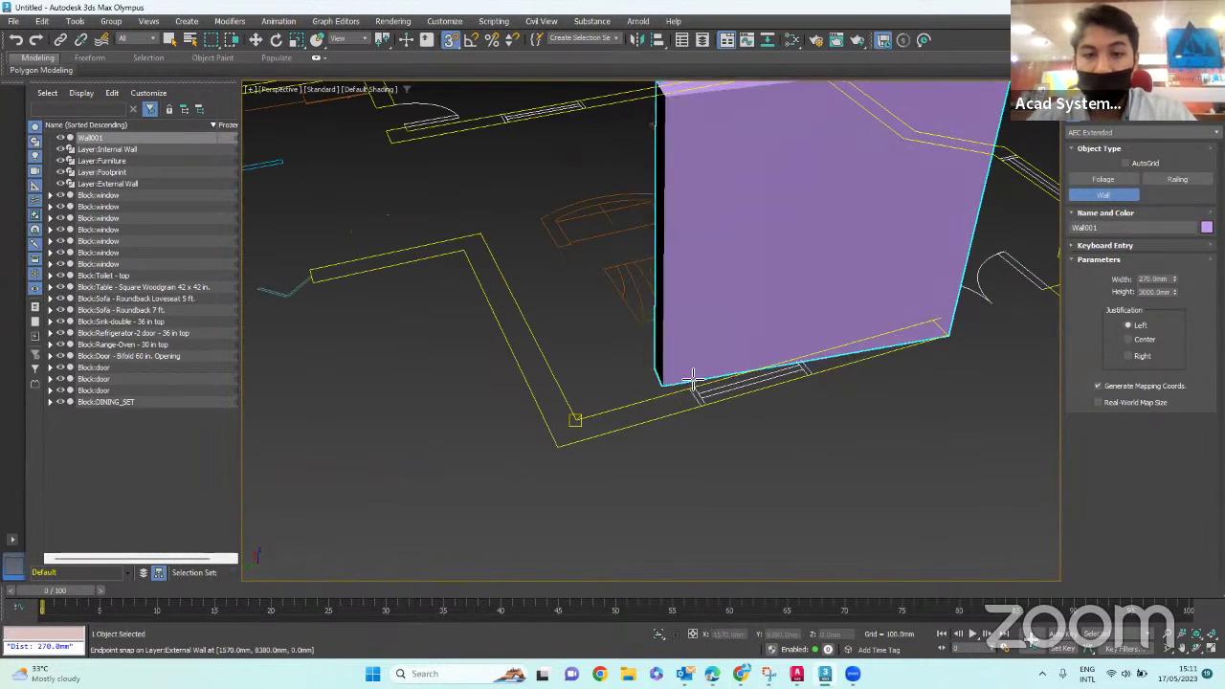
{"action": "scroll", "coordinate": [727, 393], "scroll_direction": "down", "scroll_amount": 5}
{"action": "left_click", "coordinate": [675, 424]}
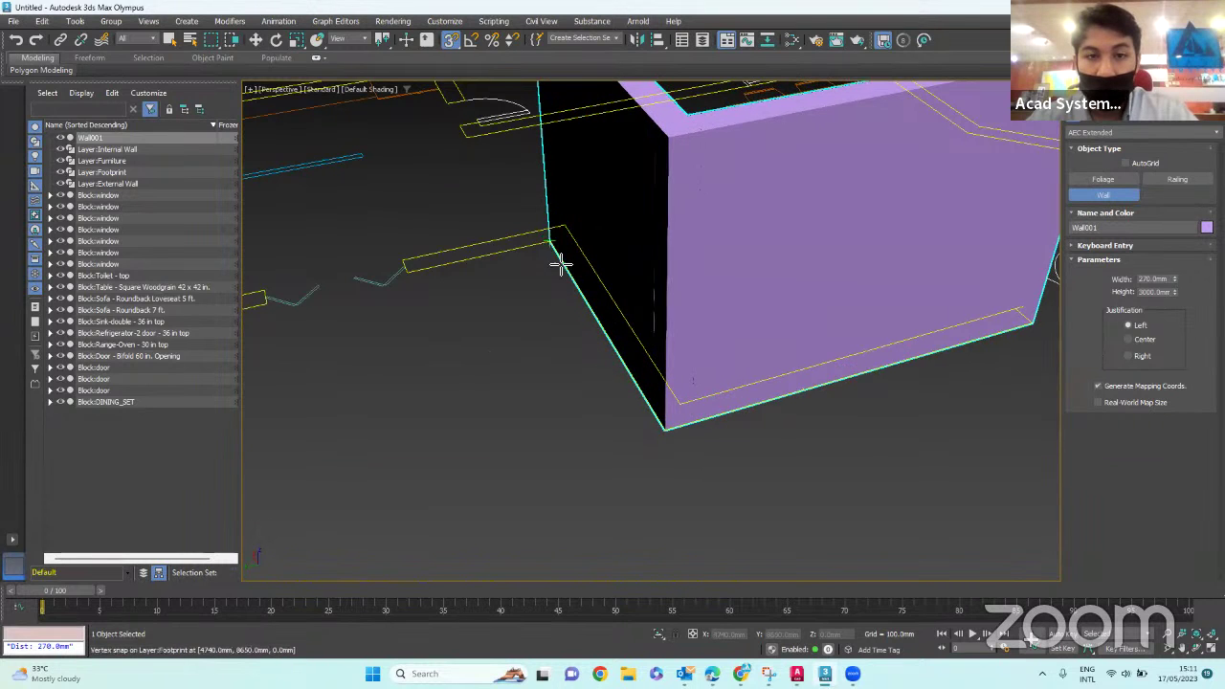
{"action": "scroll", "coordinate": [561, 265], "scroll_direction": "down", "scroll_amount": 6}
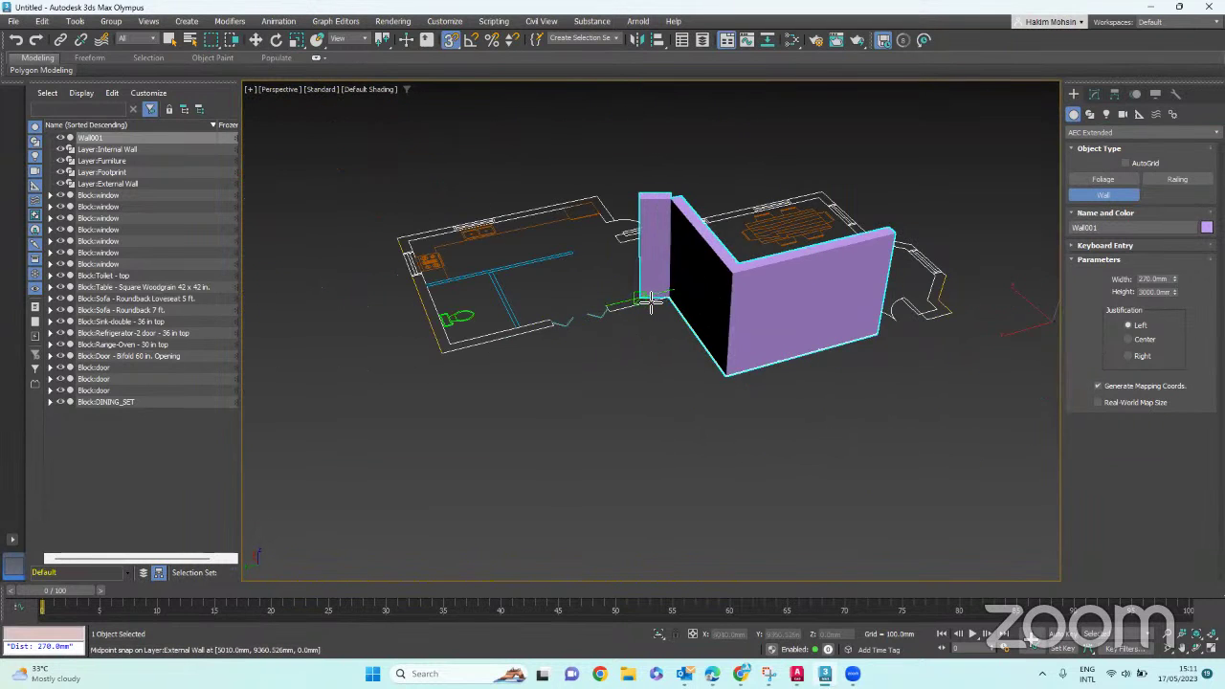
- Continue the external wall past the bifold door opening to the outer corner beside the toilet
{"action": "scroll", "coordinate": [613, 316], "scroll_direction": "up", "scroll_amount": 2}
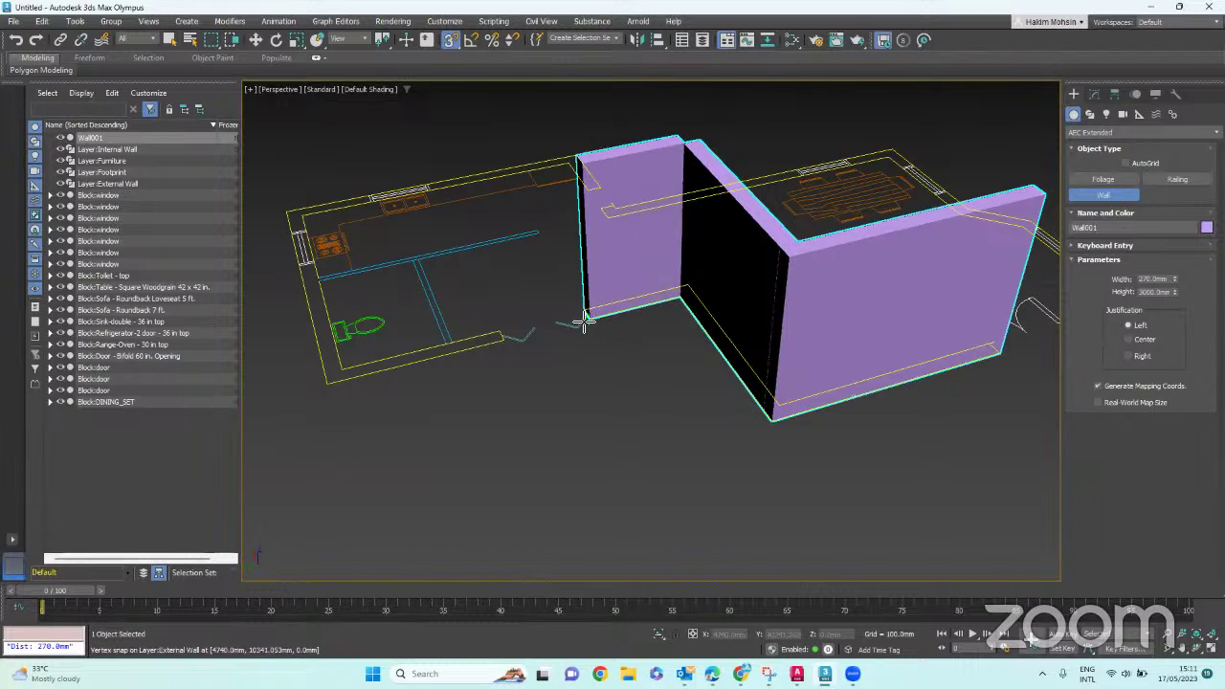
{"action": "scroll", "coordinate": [586, 325], "scroll_direction": "up", "scroll_amount": 3}
{"action": "scroll", "coordinate": [627, 309], "scroll_direction": "down", "scroll_amount": 2}
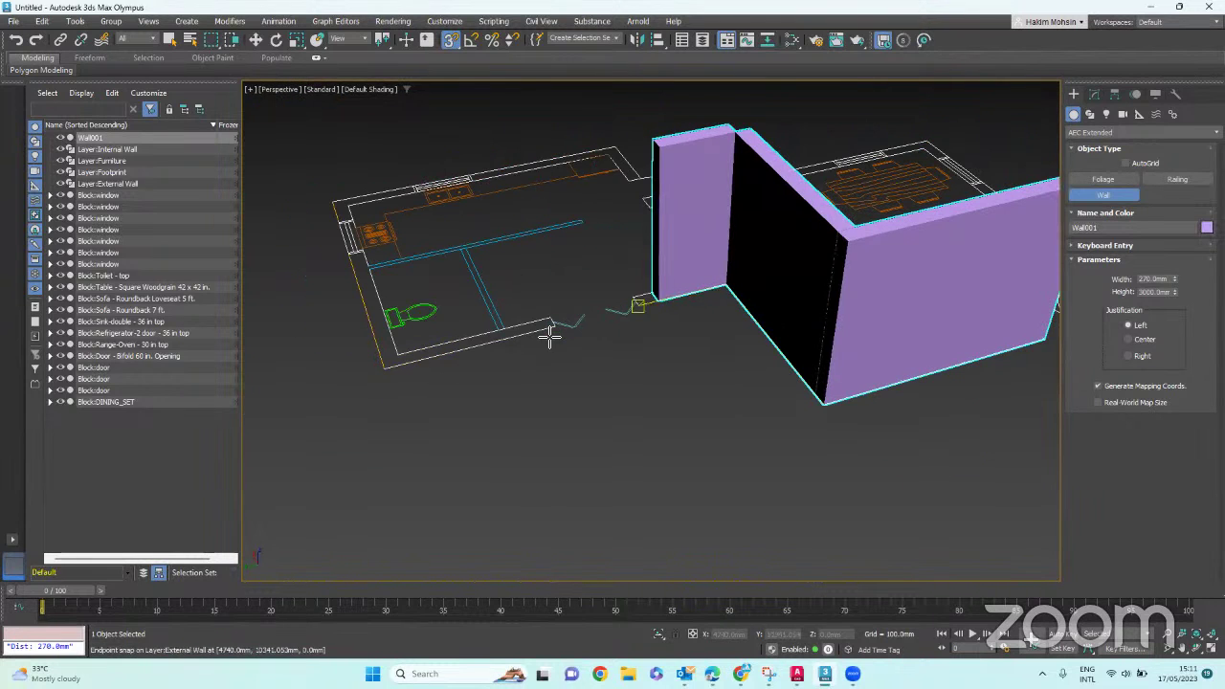
{"action": "scroll", "coordinate": [539, 334], "scroll_direction": "up", "scroll_amount": 4}
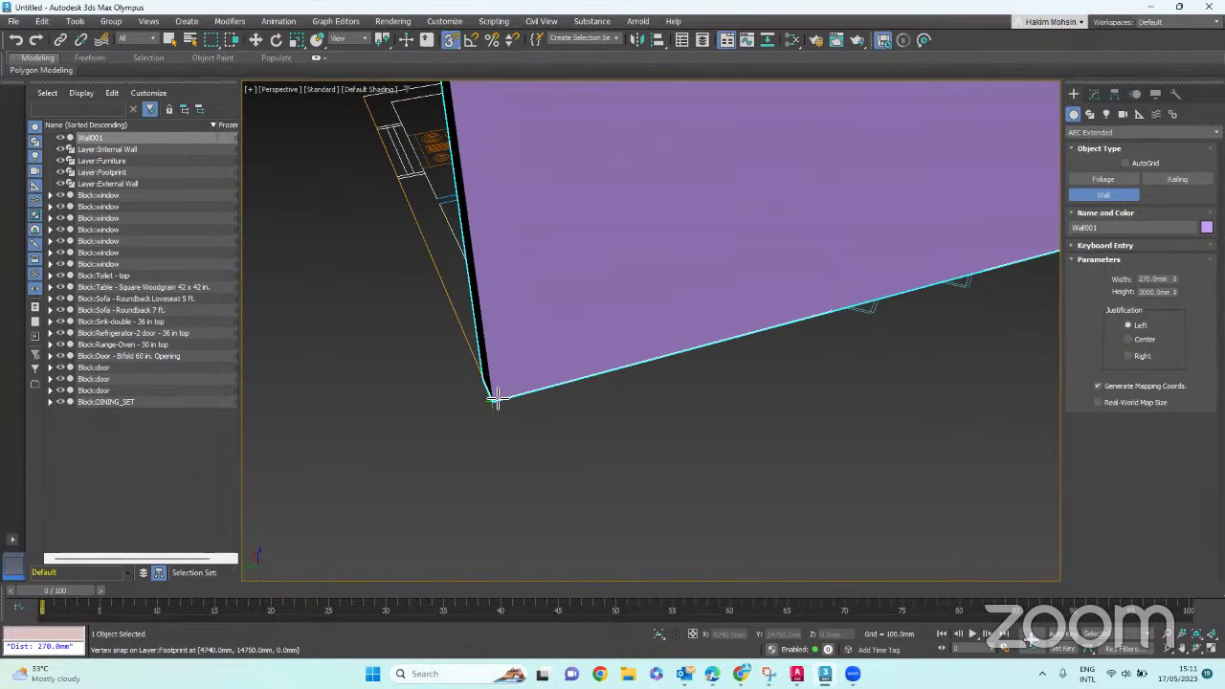
{"action": "scroll", "coordinate": [574, 385], "scroll_direction": "down", "scroll_amount": 5}
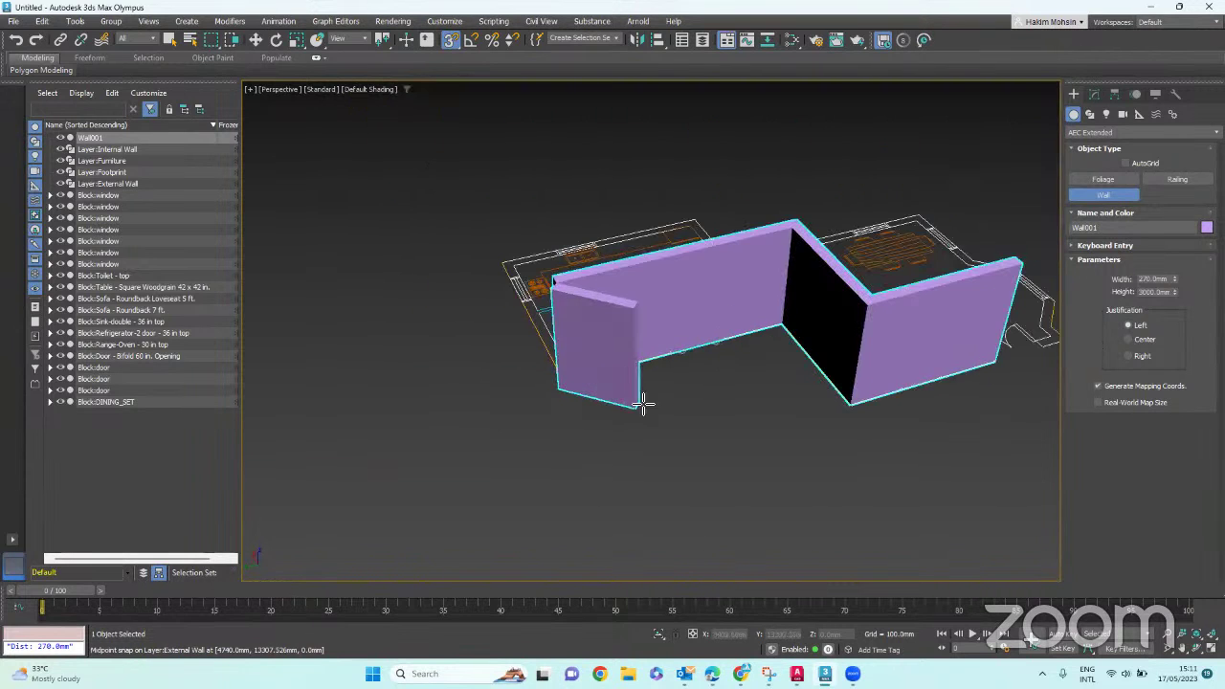
- Turn on see-through display for the wall and continue it along the end wall to the outer corner beside the stove
{"action": "middle_click_drag", "start_coordinate": [643, 404], "coordinate": [794, 383], "text": "alt"}
{"action": "scroll", "coordinate": [702, 471], "scroll_direction": "up", "scroll_amount": 5}
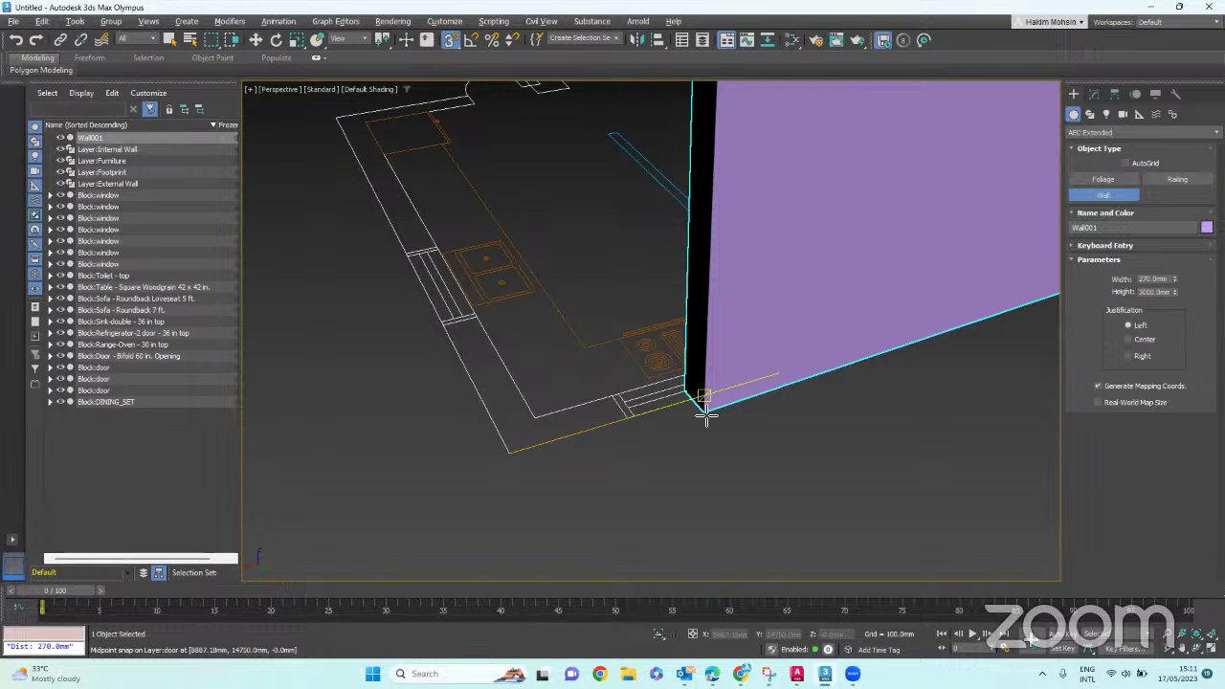
{"action": "key", "text": "alt+x"}
{"action": "middle_click_drag", "start_coordinate": [711, 418], "coordinate": [708, 325], "text": "alt"}
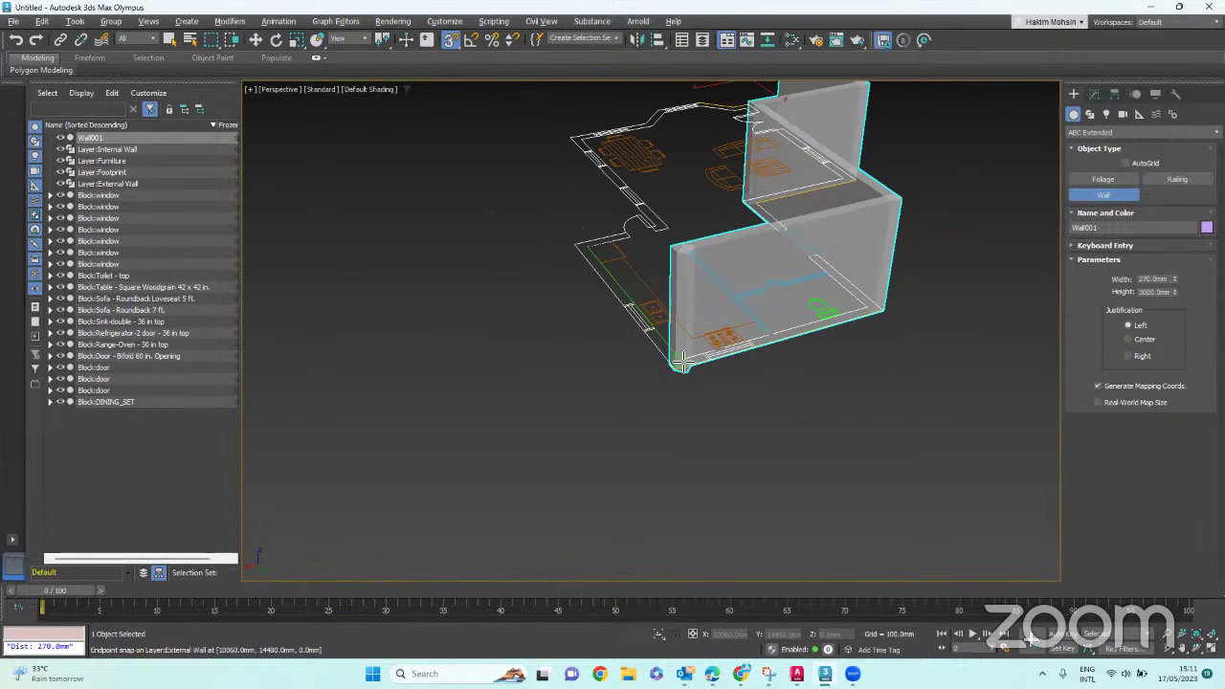
{"action": "scroll", "coordinate": [743, 377], "scroll_direction": "up", "scroll_amount": 3}
- Trace the wall along the kitchen sink side, round its outer corner and on to the corner beside the single door
{"action": "scroll", "coordinate": [743, 378], "scroll_direction": "up", "scroll_amount": 10}
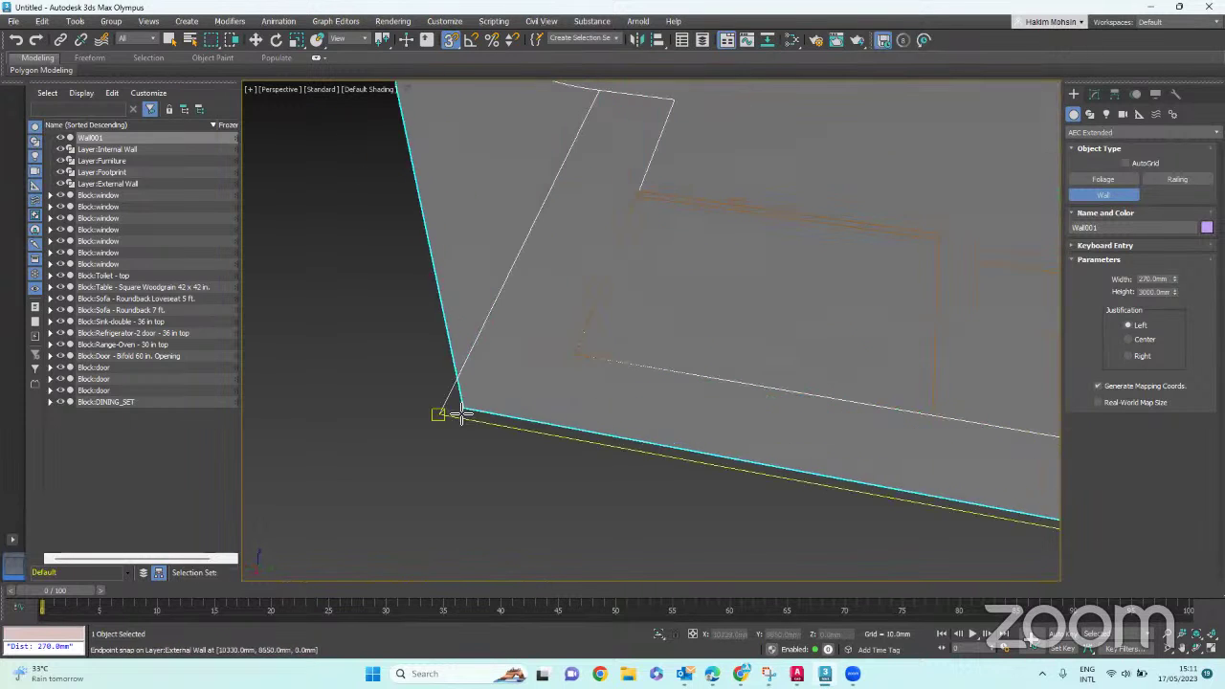
{"action": "scroll", "coordinate": [441, 417], "scroll_direction": "down", "scroll_amount": 10}
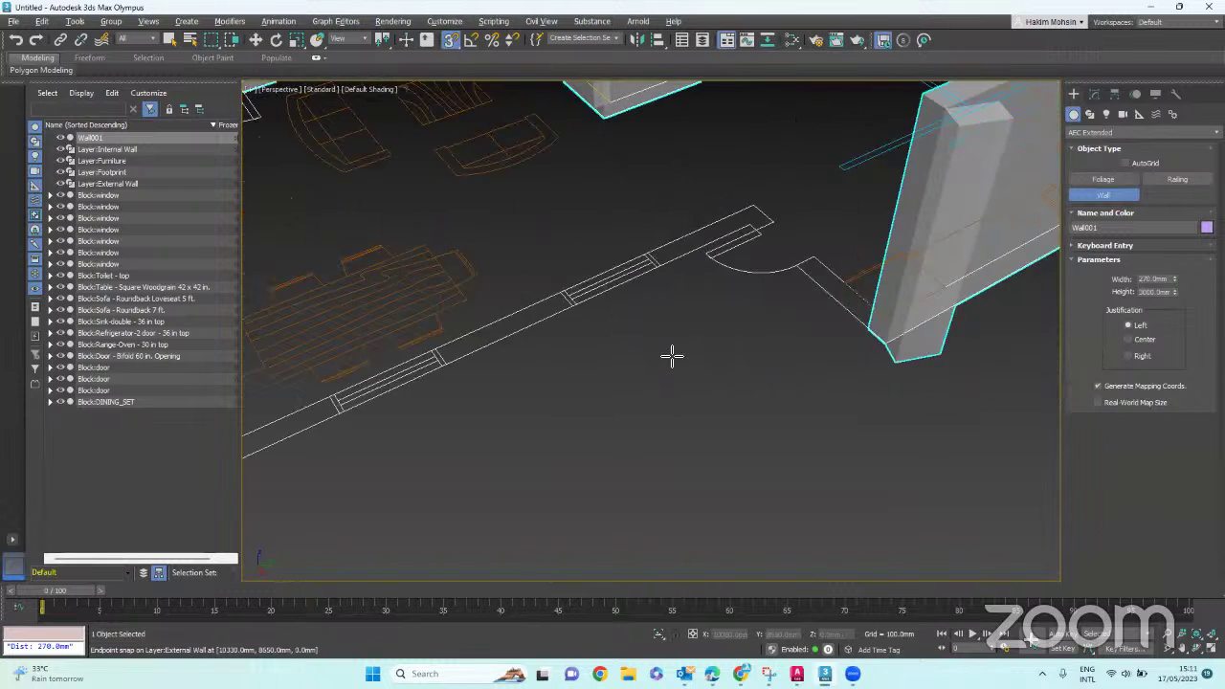
{"action": "scroll", "coordinate": [766, 206], "scroll_direction": "up", "scroll_amount": 10}
{"action": "left_click", "coordinate": [761, 209]}
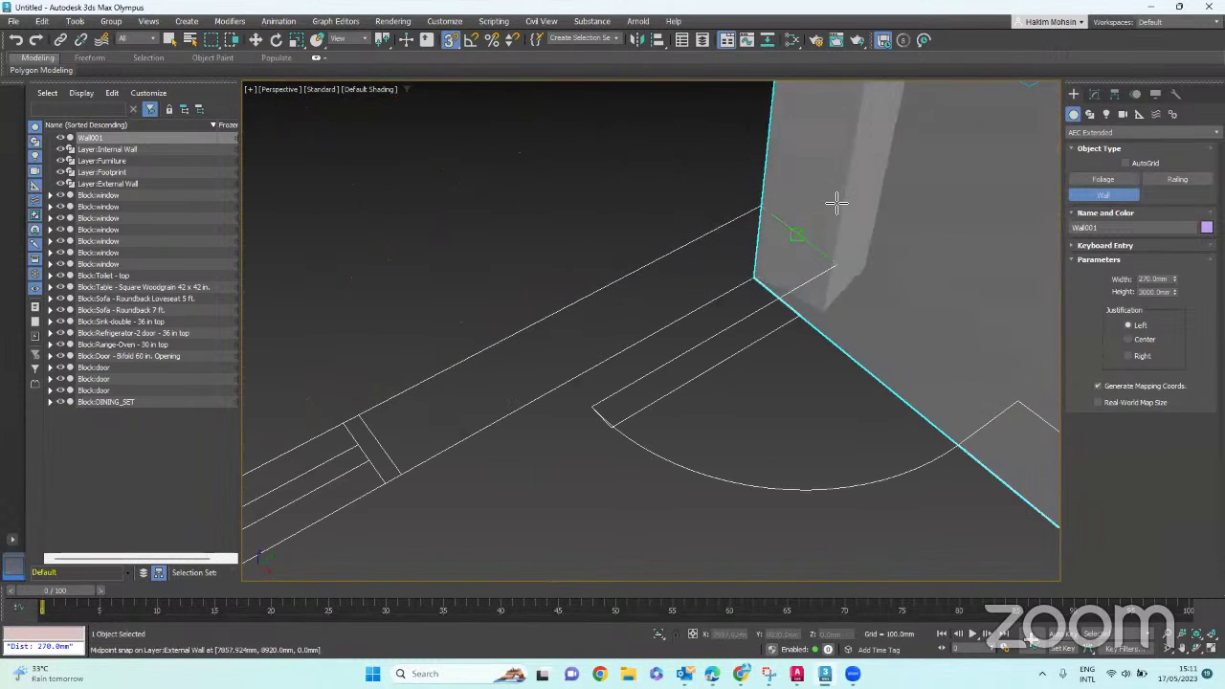
- Extend the wall past the two side windows to the dining room's outer corner
{"action": "scroll", "coordinate": [839, 202], "scroll_direction": "down", "scroll_amount": 10}
{"action": "left_click", "coordinate": [448, 416]}
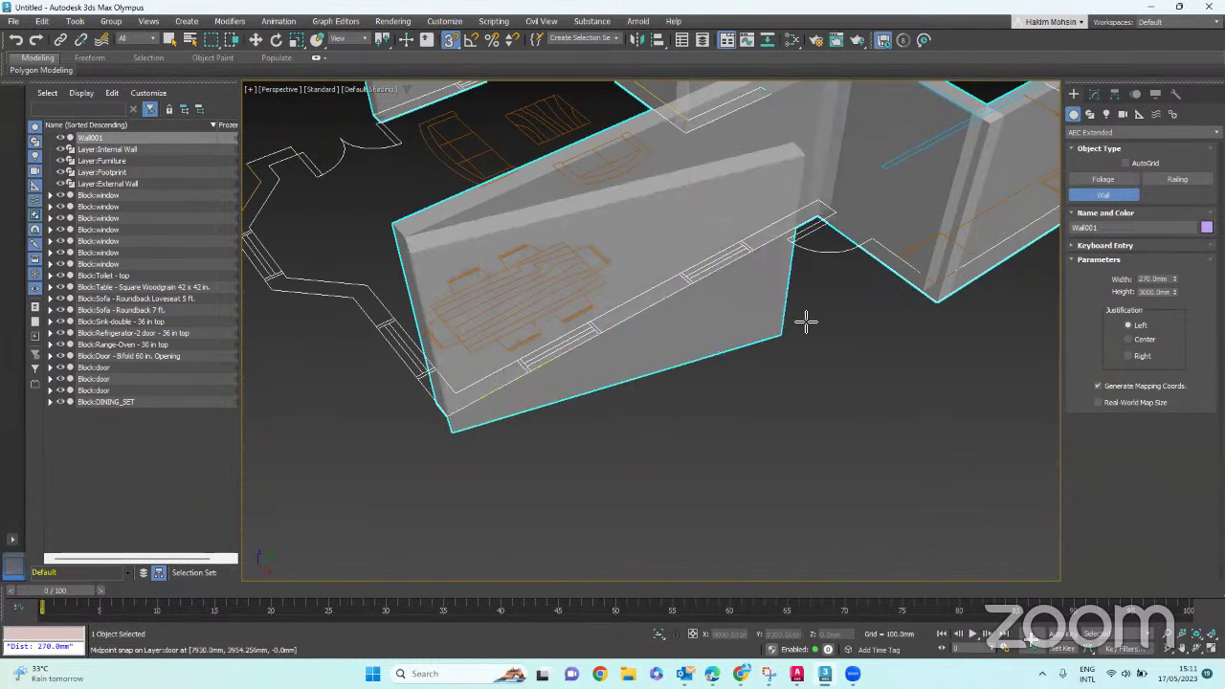
{"action": "scroll", "coordinate": [807, 323], "scroll_direction": "down", "scroll_amount": 10}
{"action": "scroll", "coordinate": [751, 352], "scroll_direction": "up", "scroll_amount": 10}
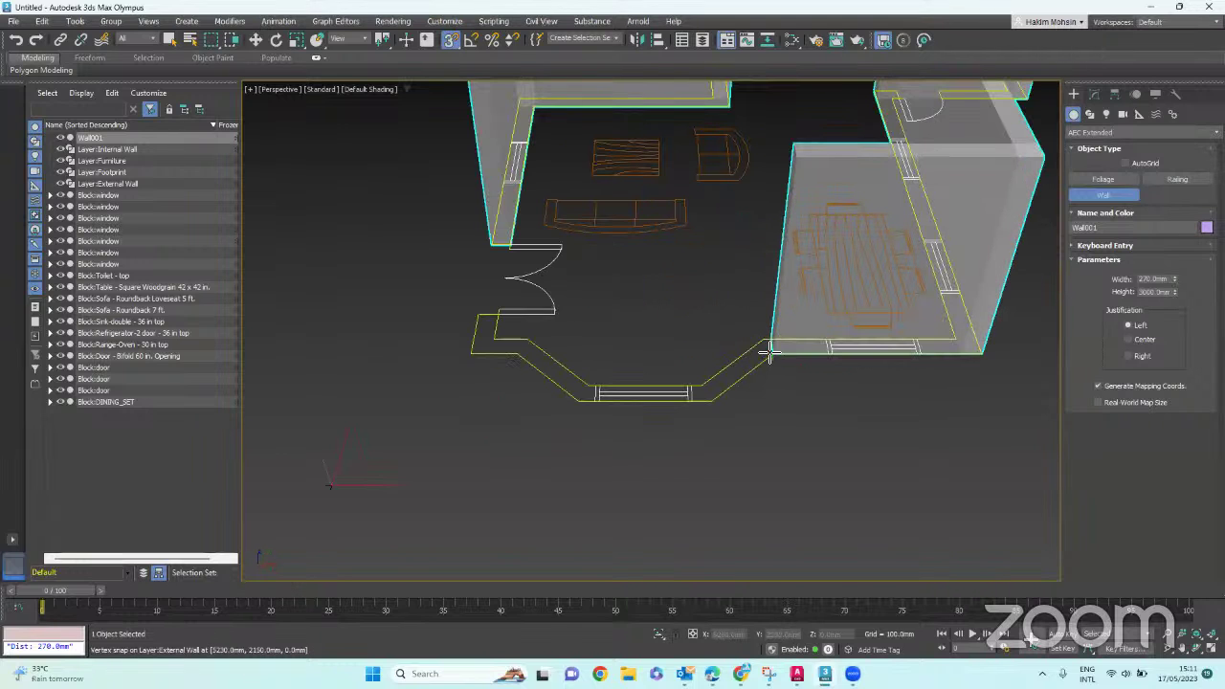
- Trace the wall through the outer corners of the angled window bay, declining to weld the last point
{"action": "left_click", "coordinate": [774, 355]}
{"action": "left_click", "coordinate": [714, 402]}
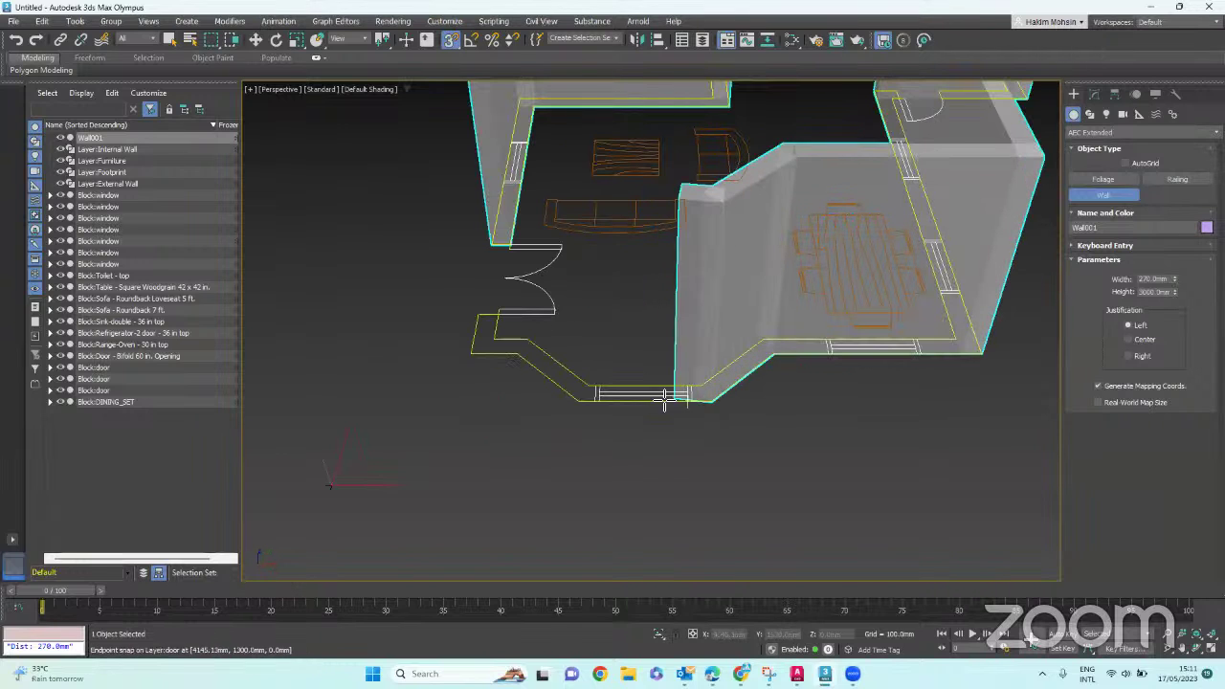
{"action": "left_click", "coordinate": [581, 404]}
{"action": "left_click", "coordinate": [513, 357]}
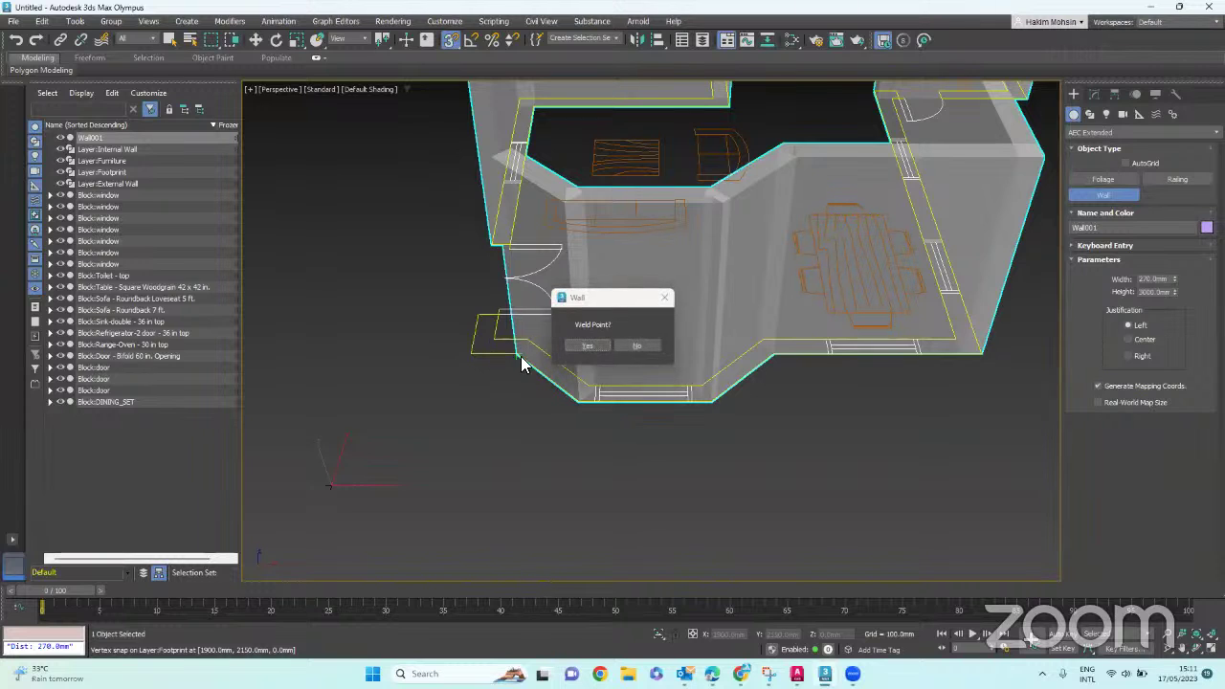
{"action": "left_click", "coordinate": [632, 346]}
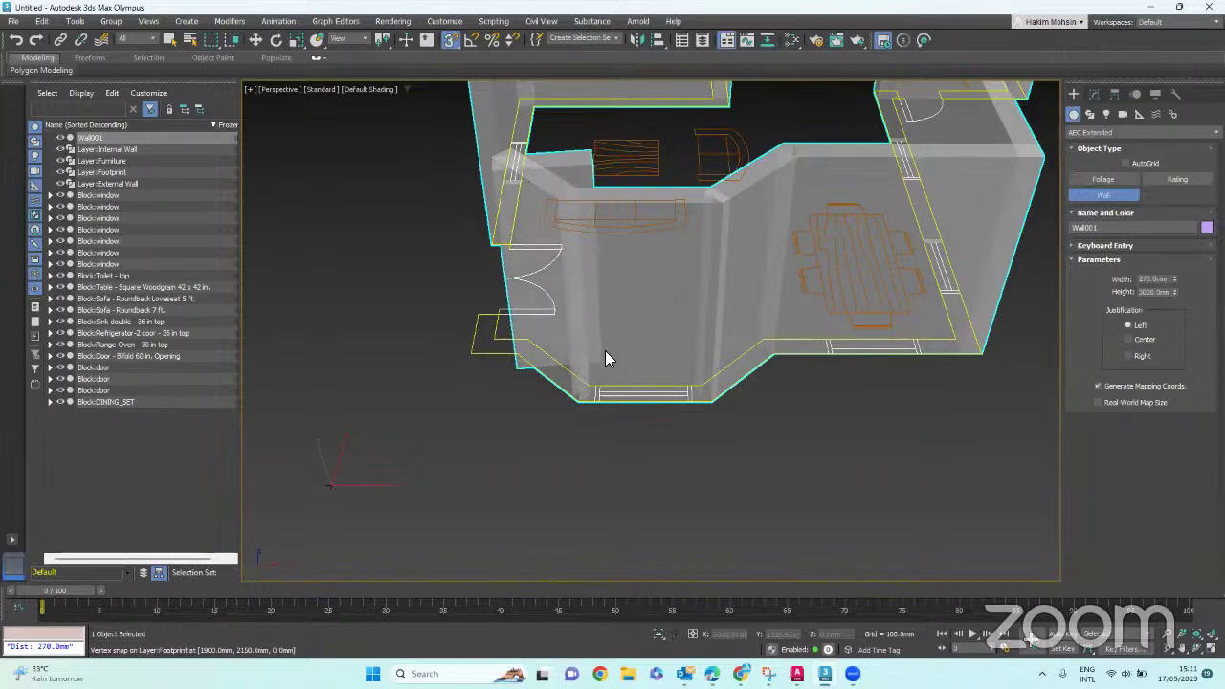
- Try to extend the wall from the bay past the outer corner beside the double door, accepting the point weld
{"action": "middle_click_drag", "start_coordinate": [607, 350], "coordinate": [718, 362], "text": "alt"}
{"action": "scroll", "coordinate": [555, 369], "scroll_direction": "up", "scroll_amount": 4}
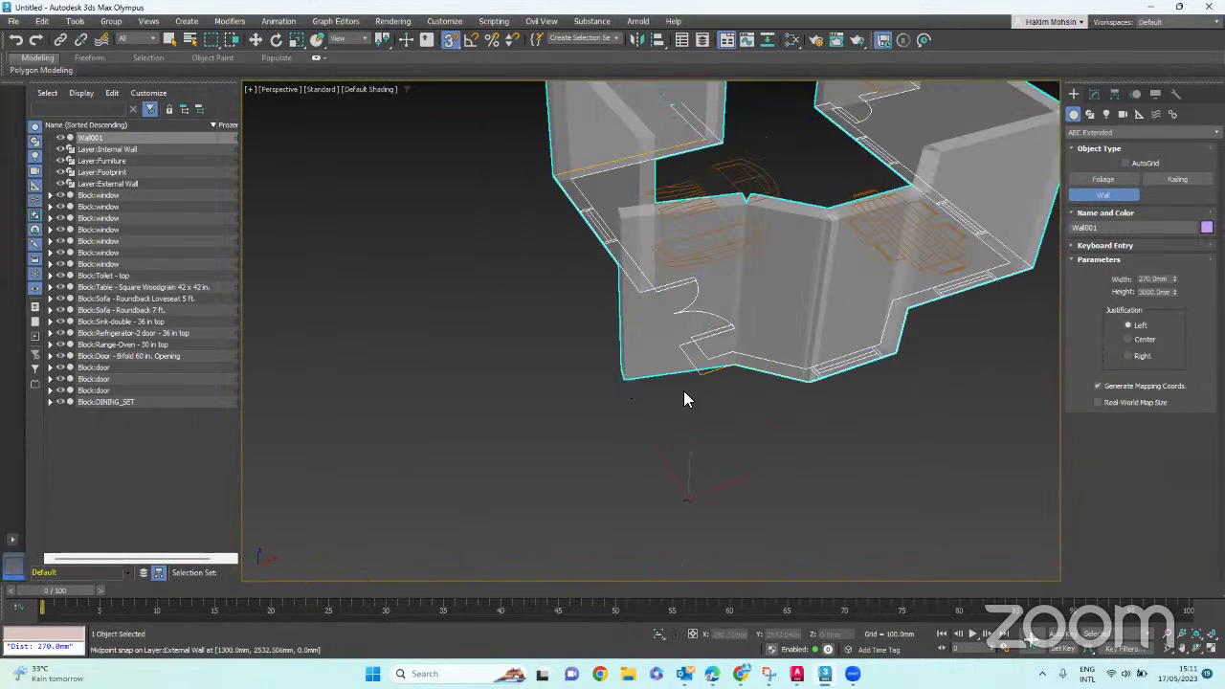
{"action": "scroll", "coordinate": [705, 374], "scroll_direction": "up", "scroll_amount": 5}
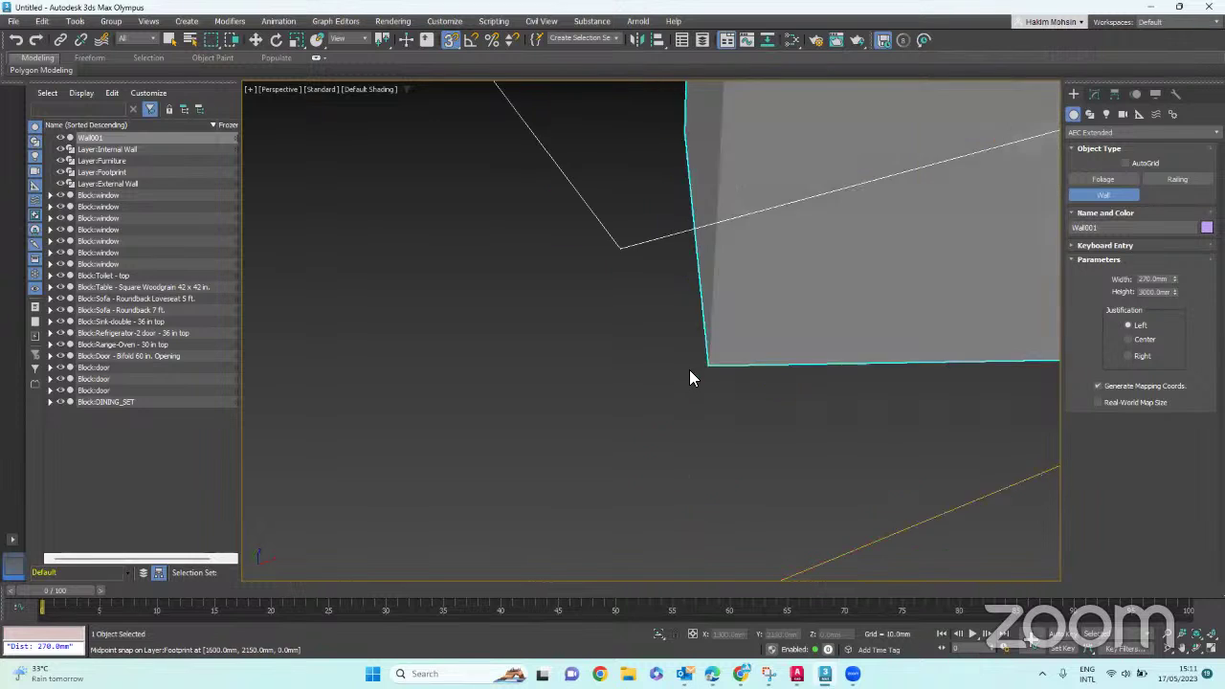
{"action": "scroll", "coordinate": [697, 369], "scroll_direction": "up", "scroll_amount": 3}
{"action": "scroll", "coordinate": [640, 411], "scroll_direction": "down", "scroll_amount": 8}
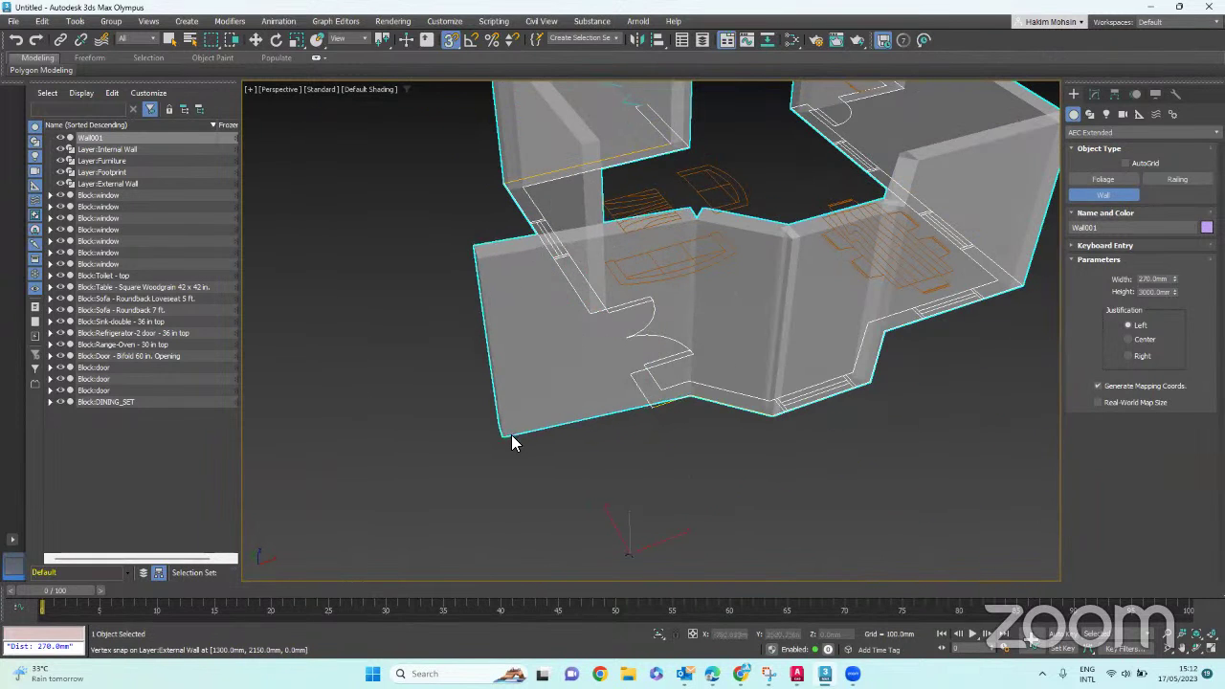
{"action": "left_click", "coordinate": [507, 435]}
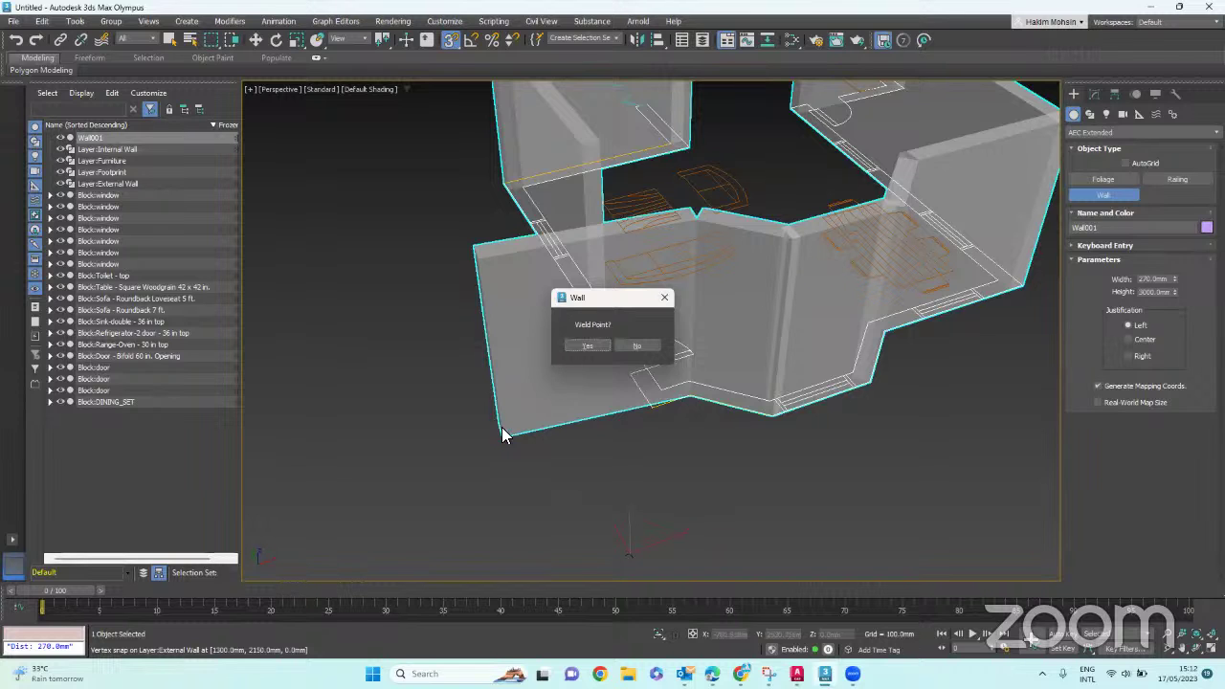
{"action": "left_click", "coordinate": [601, 346]}
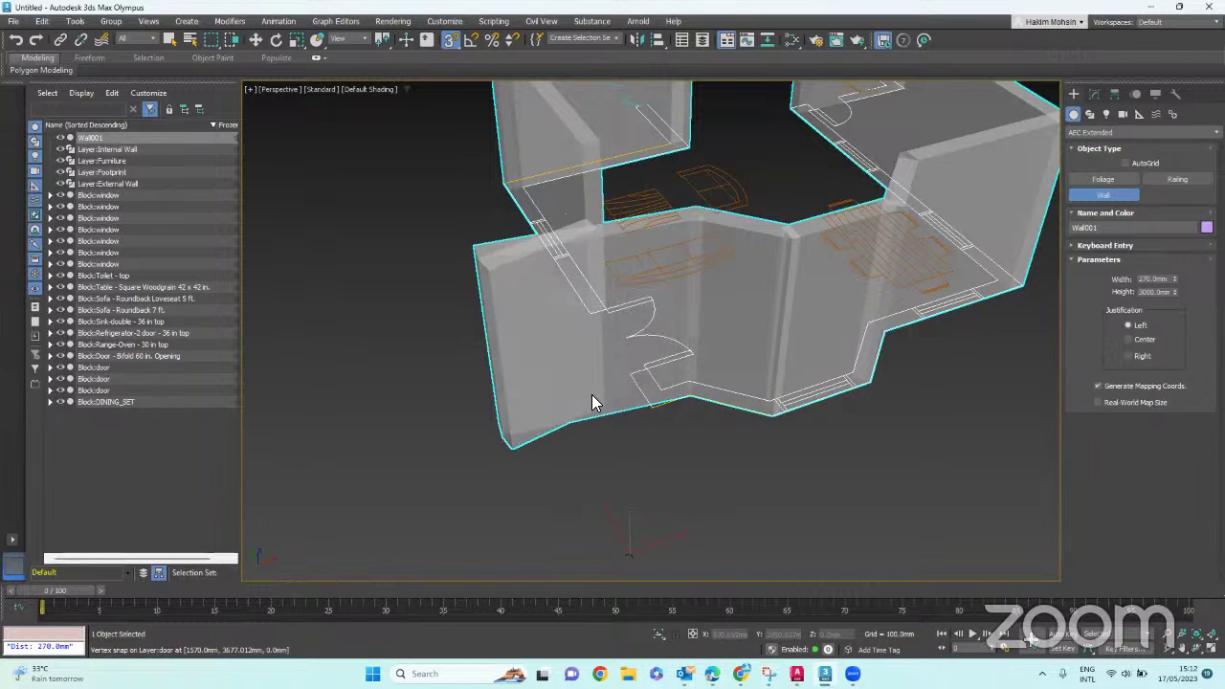
{"action": "scroll", "coordinate": [546, 315], "scroll_direction": "up", "scroll_amount": 2}
{"action": "scroll", "coordinate": [552, 370], "scroll_direction": "down", "scroll_amount": 4}
{"action": "scroll", "coordinate": [547, 358], "scroll_direction": "up", "scroll_amount": 4}
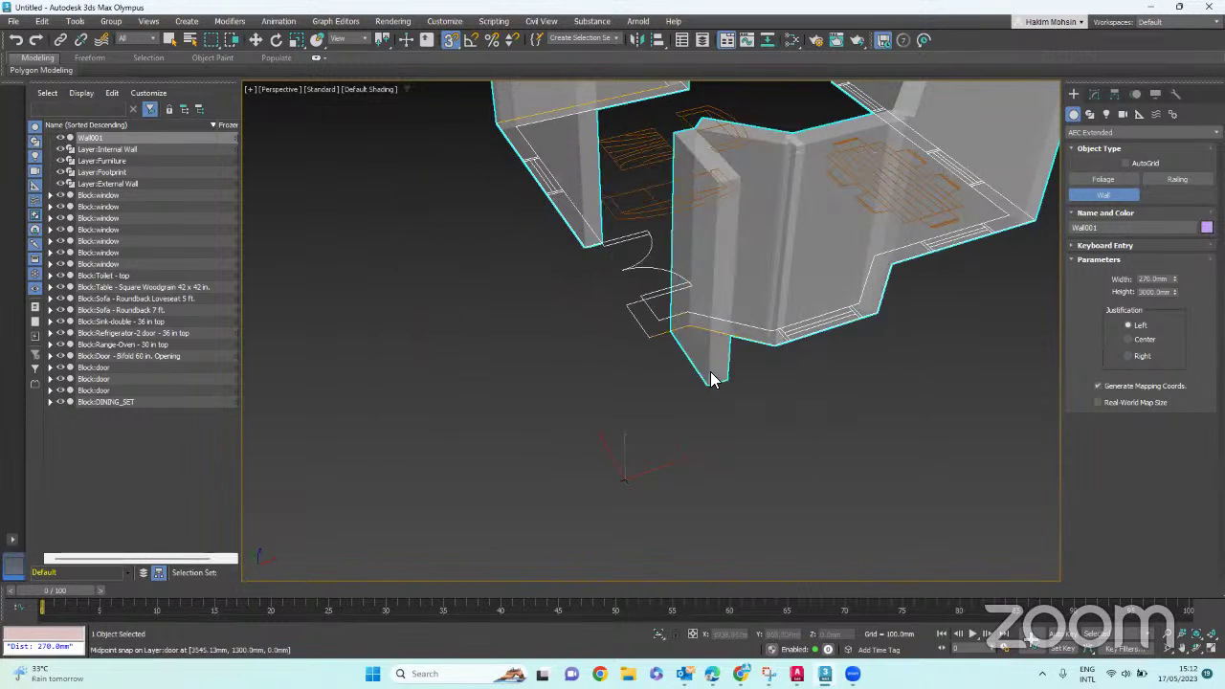
- Continue the wall from the end of the bay to the outer corner beside the double door
{"action": "scroll", "coordinate": [704, 354], "scroll_direction": "up", "scroll_amount": 5}
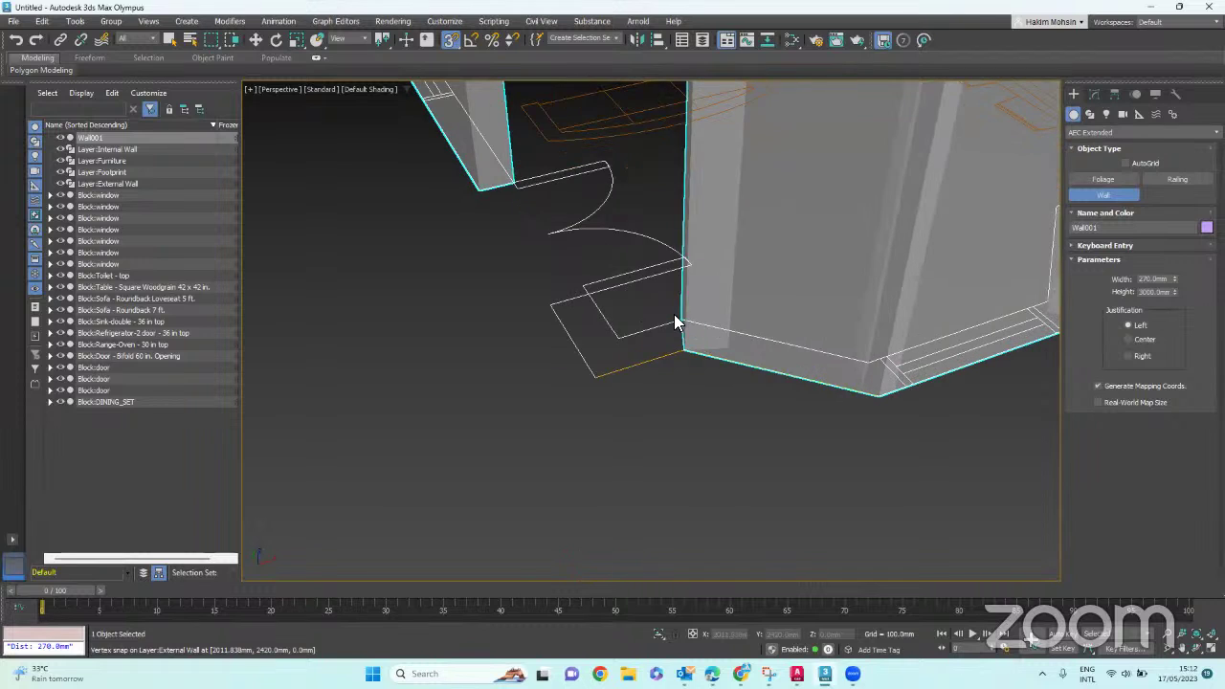
{"action": "left_click", "coordinate": [675, 322]}
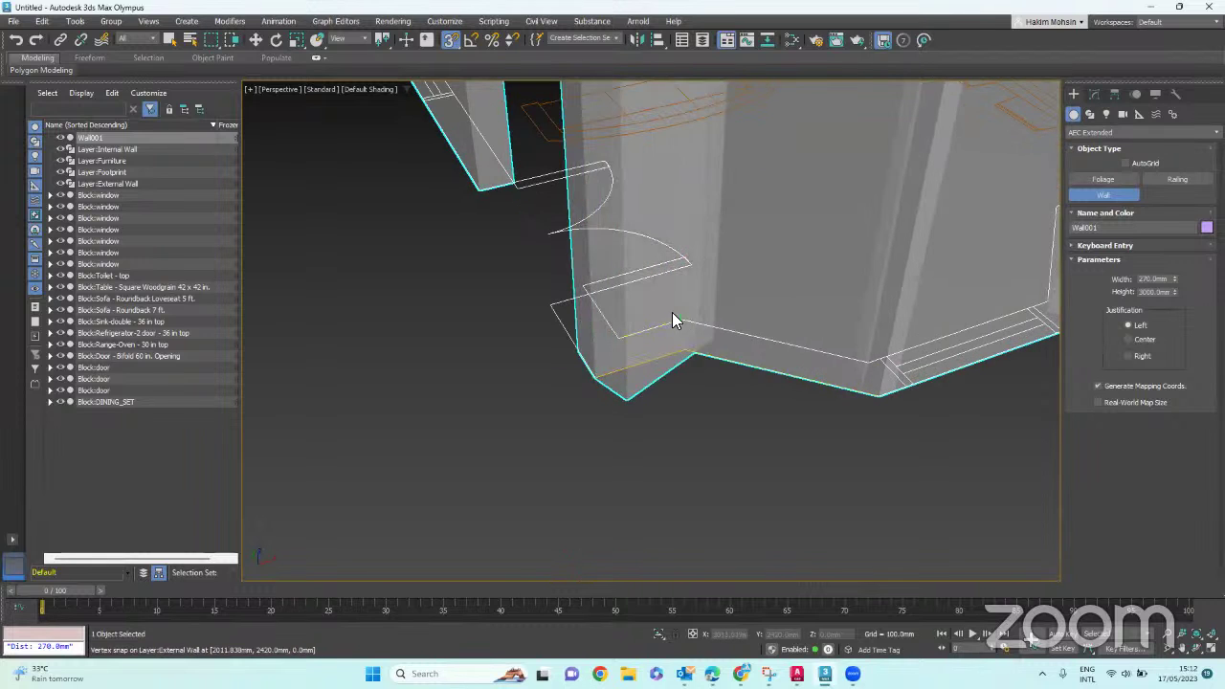
{"action": "scroll", "coordinate": [670, 320], "scroll_direction": "down", "scroll_amount": 4}
- Close the external wall across the double door at its starting point, weld the point and end wall creation
{"action": "scroll", "coordinate": [818, 331], "scroll_direction": "up", "scroll_amount": 3}
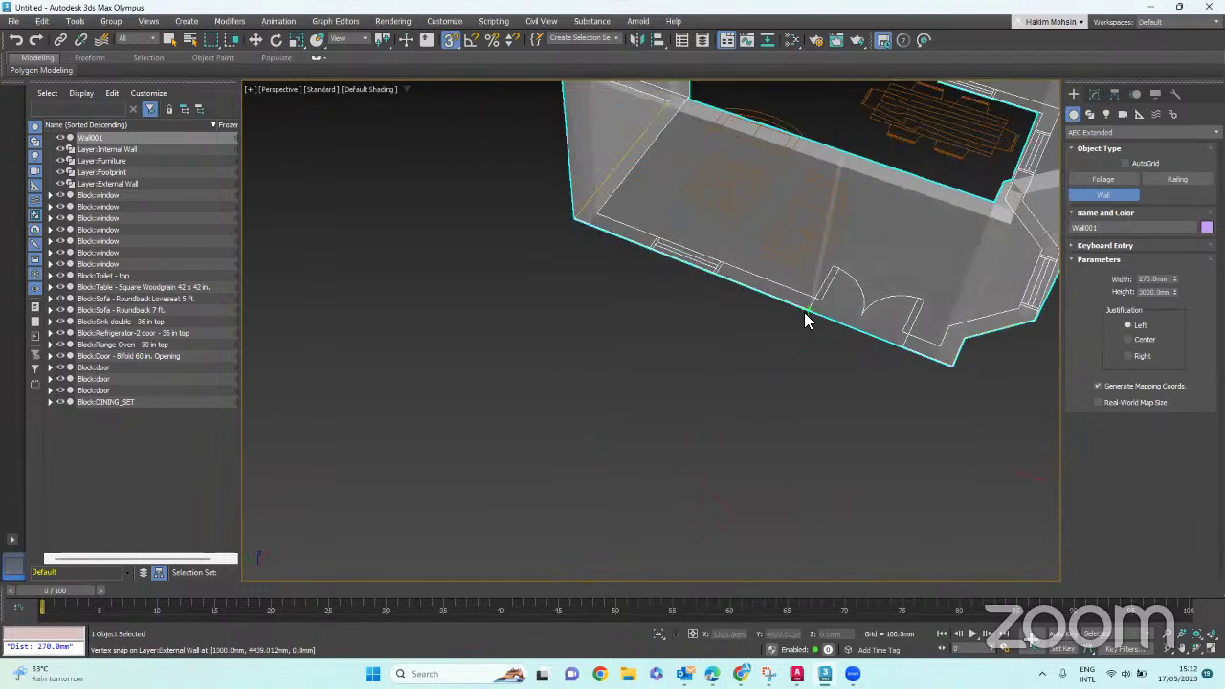
{"action": "scroll", "coordinate": [821, 316], "scroll_direction": "up", "scroll_amount": 2}
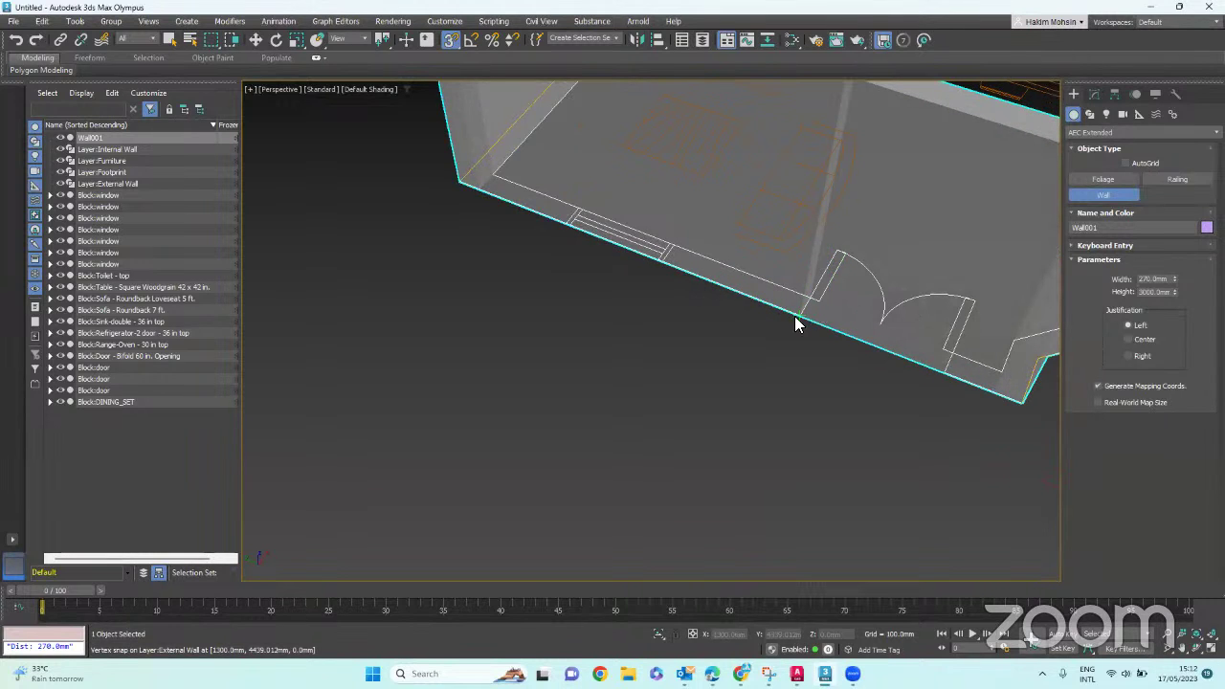
{"action": "middle_click_drag", "start_coordinate": [801, 319], "coordinate": [775, 381]}
{"action": "left_click", "coordinate": [766, 387]}
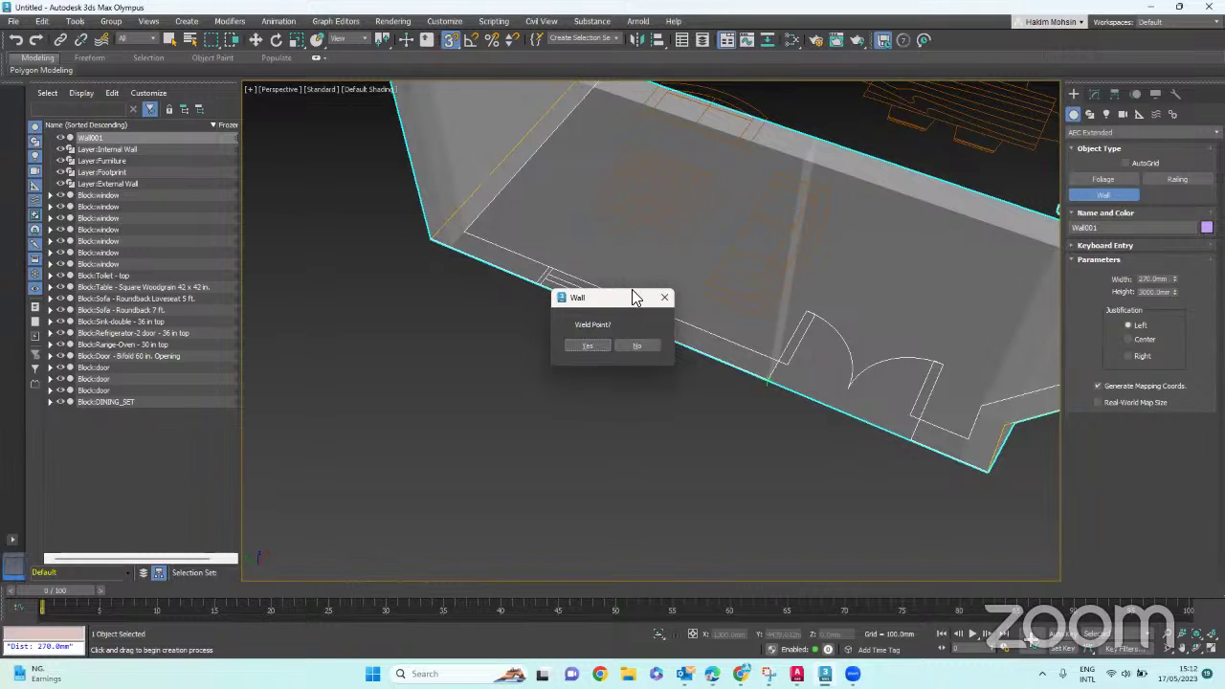
{"action": "left_click_drag", "start_coordinate": [636, 302], "coordinate": [673, 282]}
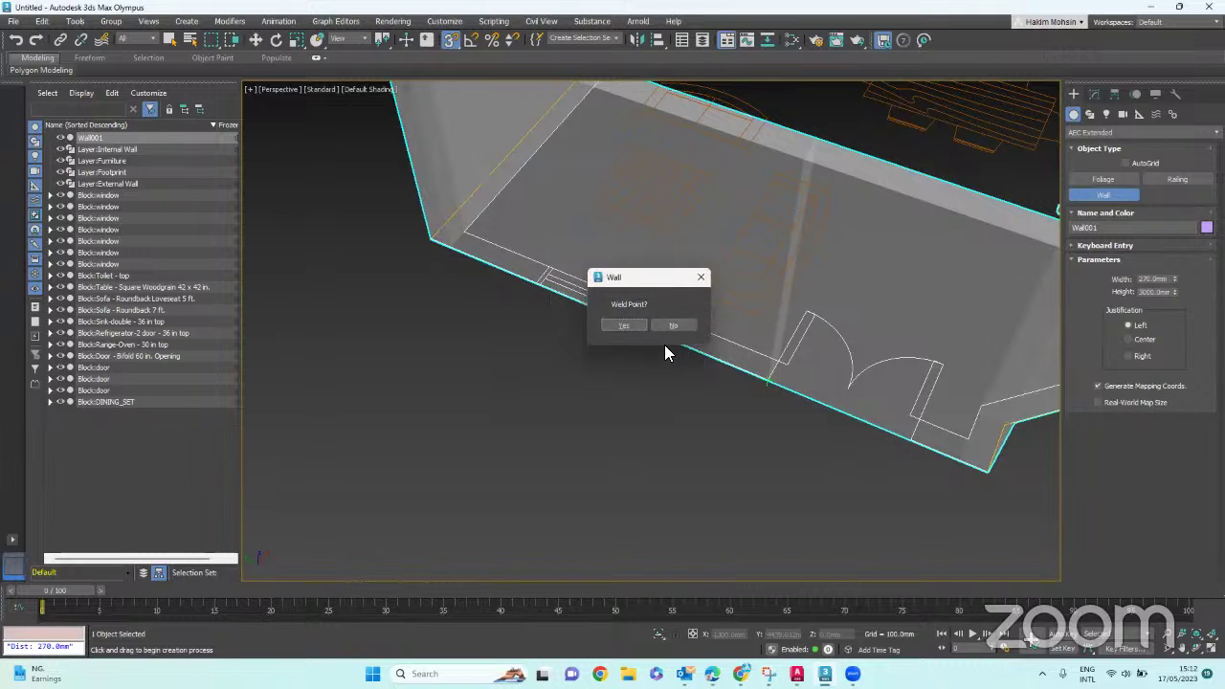
{"action": "left_click", "coordinate": [639, 328]}
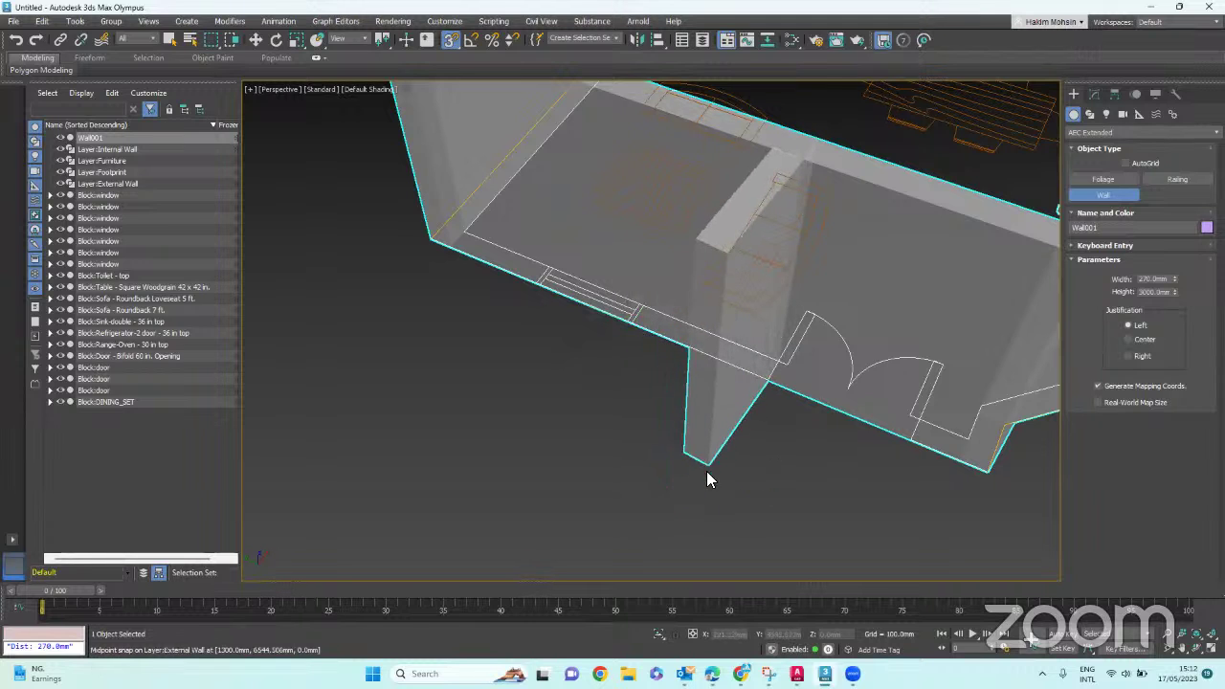
{"action": "right_click", "coordinate": [649, 492]}
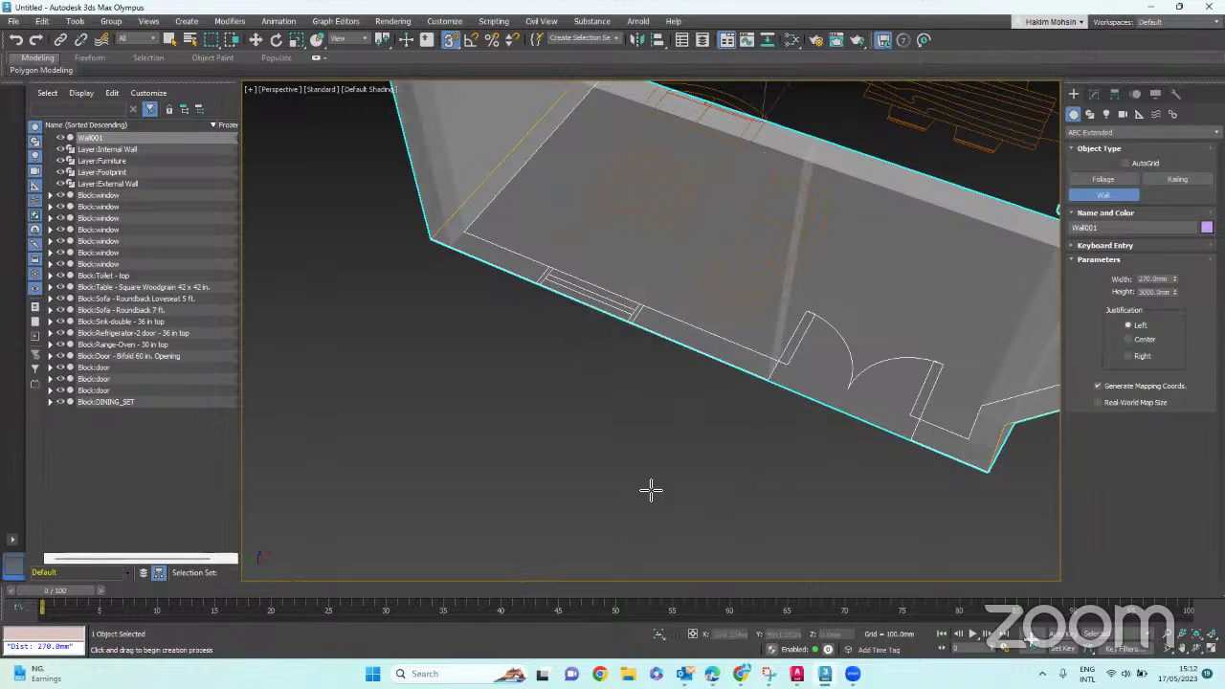
- Frame the closed external wall as a whole and turn off its see-through display
{"action": "key", "text": "z"}
{"action": "middle_click_drag", "start_coordinate": [753, 451], "coordinate": [718, 379], "text": "alt"}
{"action": "scroll", "coordinate": [816, 396], "scroll_direction": "up", "scroll_amount": 3}
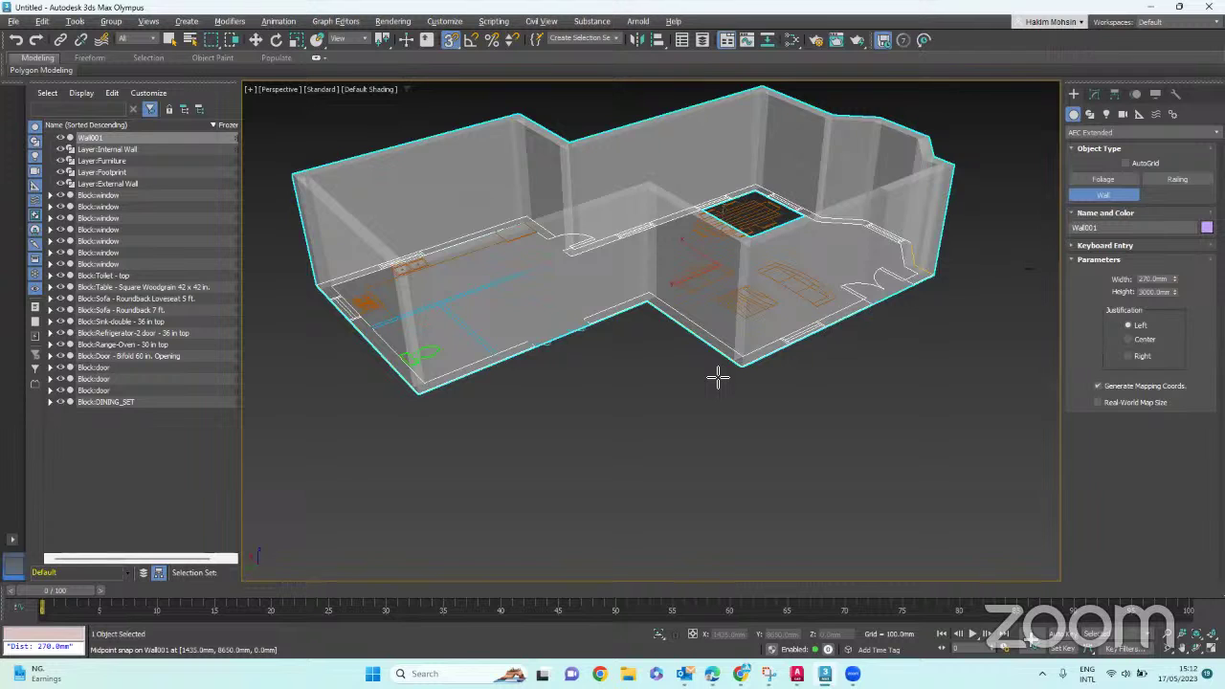
{"action": "key", "text": "alt+x"}
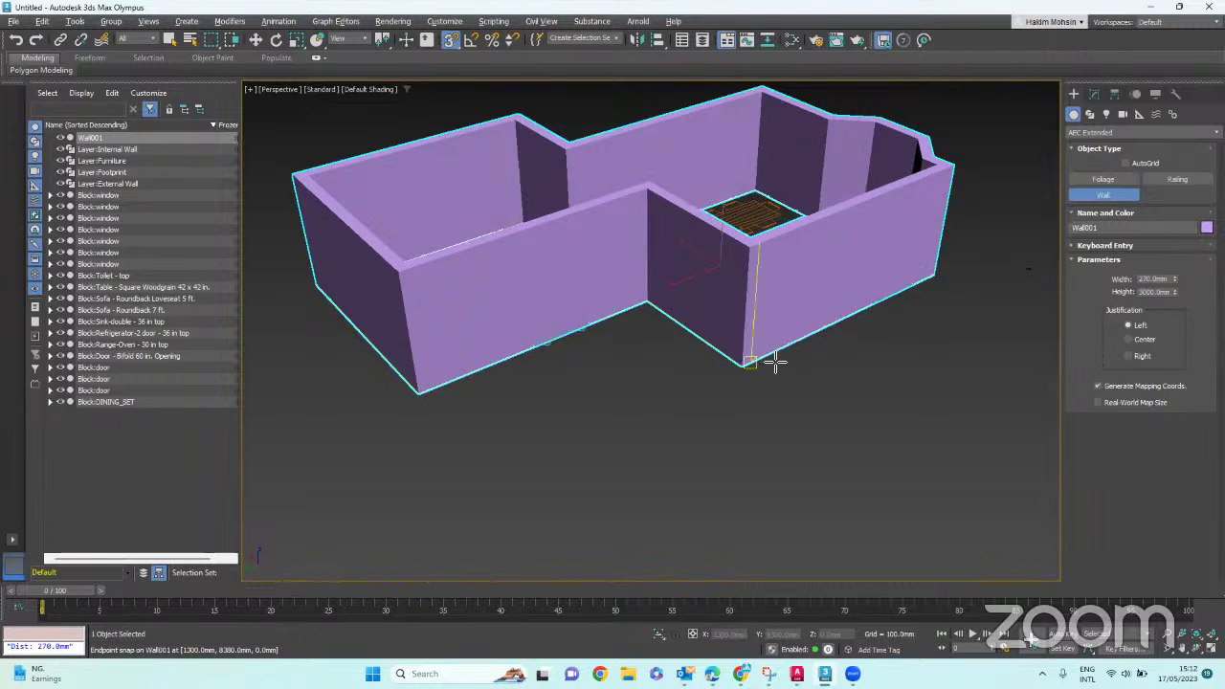
- End wall creation and turn on the see-through display of the selected external wall
{"action": "middle_click_drag", "start_coordinate": [810, 367], "coordinate": [848, 347], "text": "alt"}
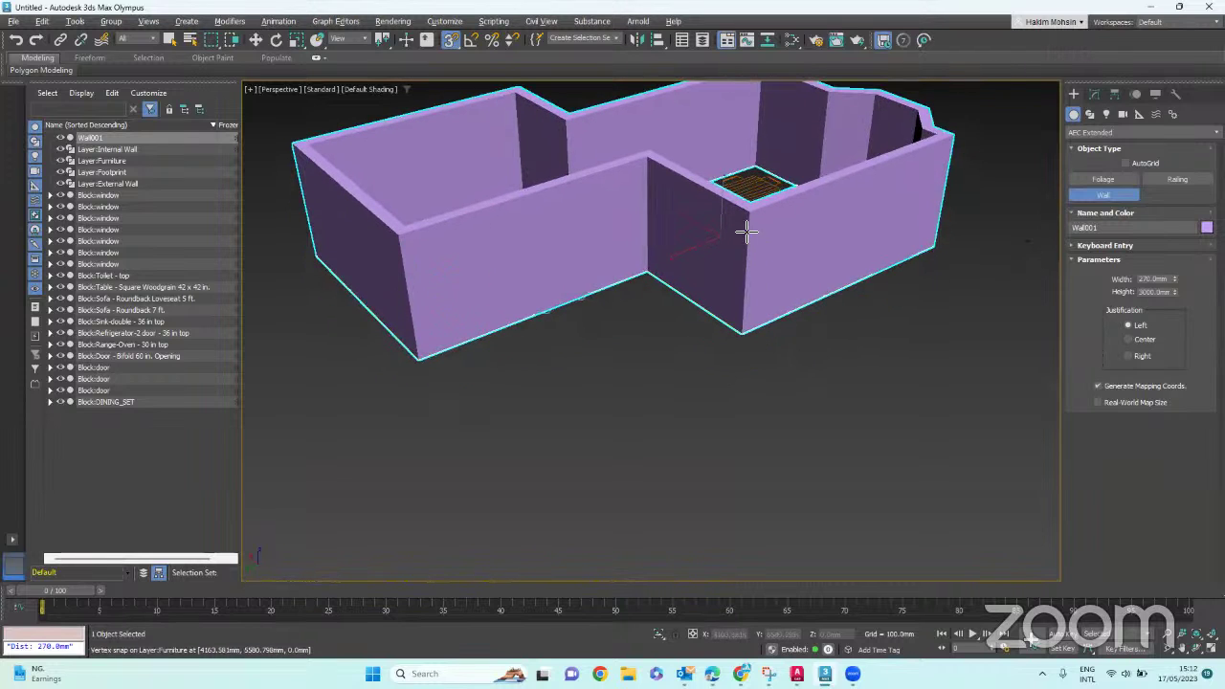
{"action": "scroll", "coordinate": [746, 230], "scroll_direction": "up", "scroll_amount": 3}
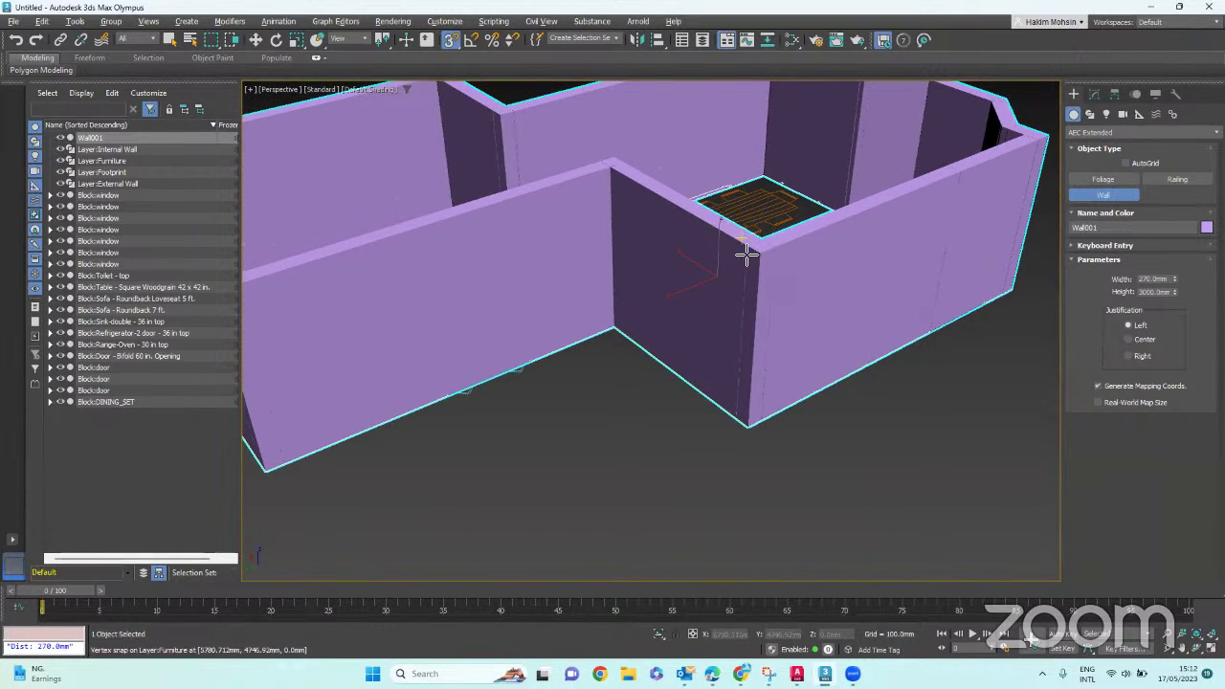
{"action": "right_click", "coordinate": [787, 240]}
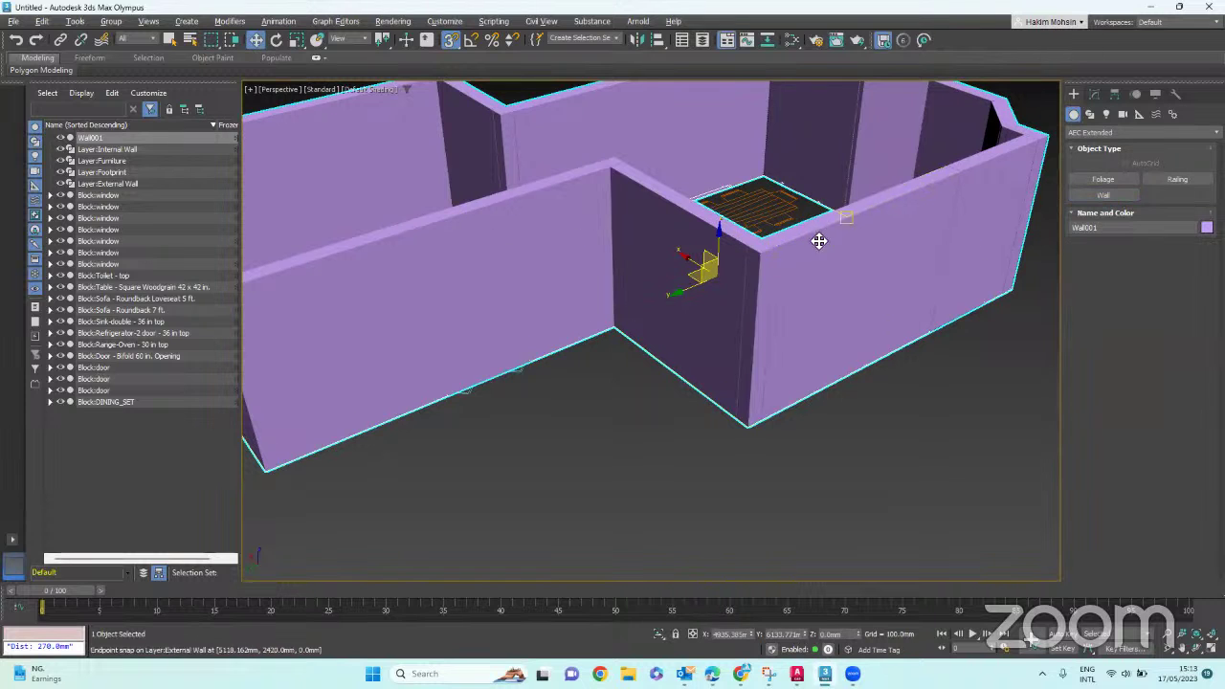
{"action": "scroll", "coordinate": [801, 249], "scroll_direction": "down", "scroll_amount": 5}
{"action": "scroll", "coordinate": [785, 290], "scroll_direction": "up", "scroll_amount": 6}
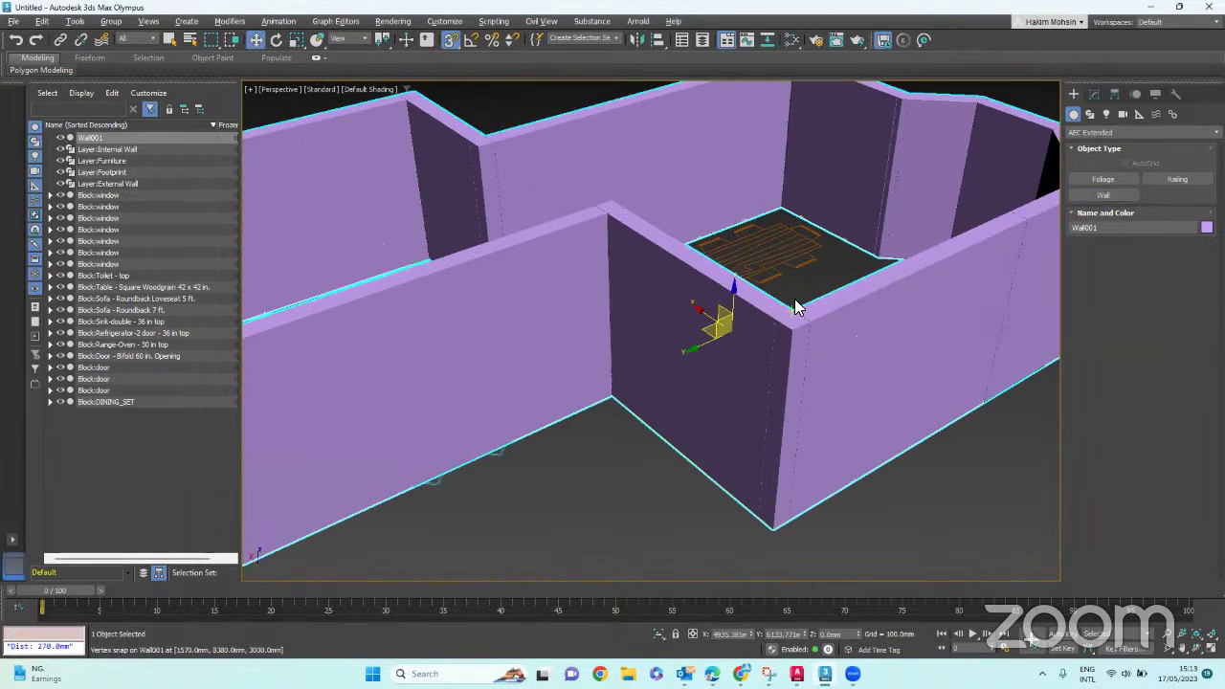
{"action": "key", "text": "alt+x"}
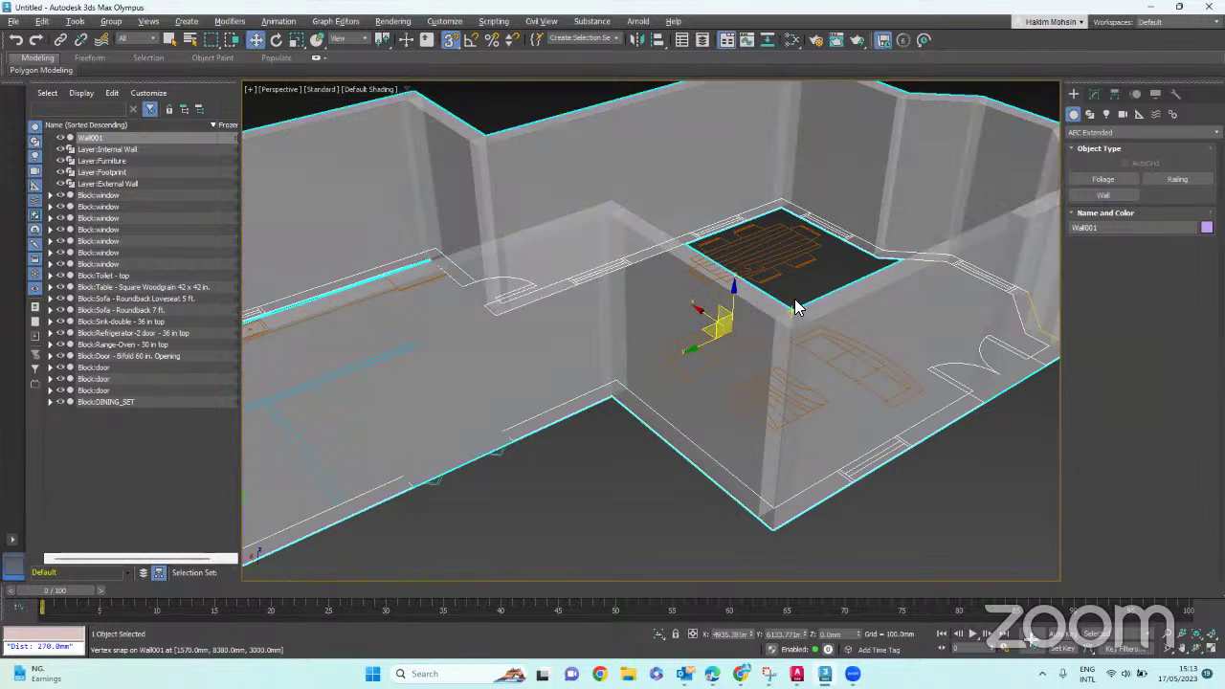
{"action": "scroll", "coordinate": [796, 306], "scroll_direction": "down", "scroll_amount": 5}
{"action": "scroll", "coordinate": [813, 296], "scroll_direction": "up", "scroll_amount": 4}
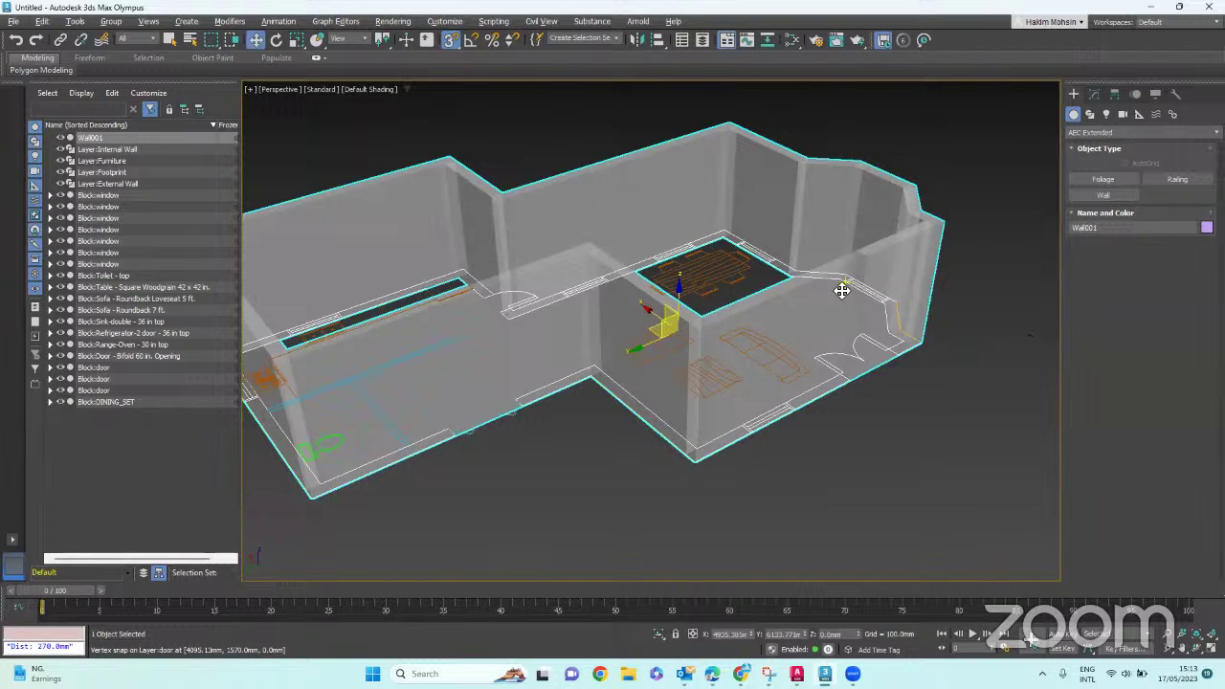
- Switch the geometry creation category from AEC Extended to Doors
{"action": "middle_click_drag", "start_coordinate": [839, 388], "coordinate": [659, 200], "text": "alt"}
{"action": "scroll", "coordinate": [659, 200], "scroll_direction": "down", "scroll_amount": 4}
{"action": "scroll", "coordinate": [677, 287], "scroll_direction": "up", "scroll_amount": 6}
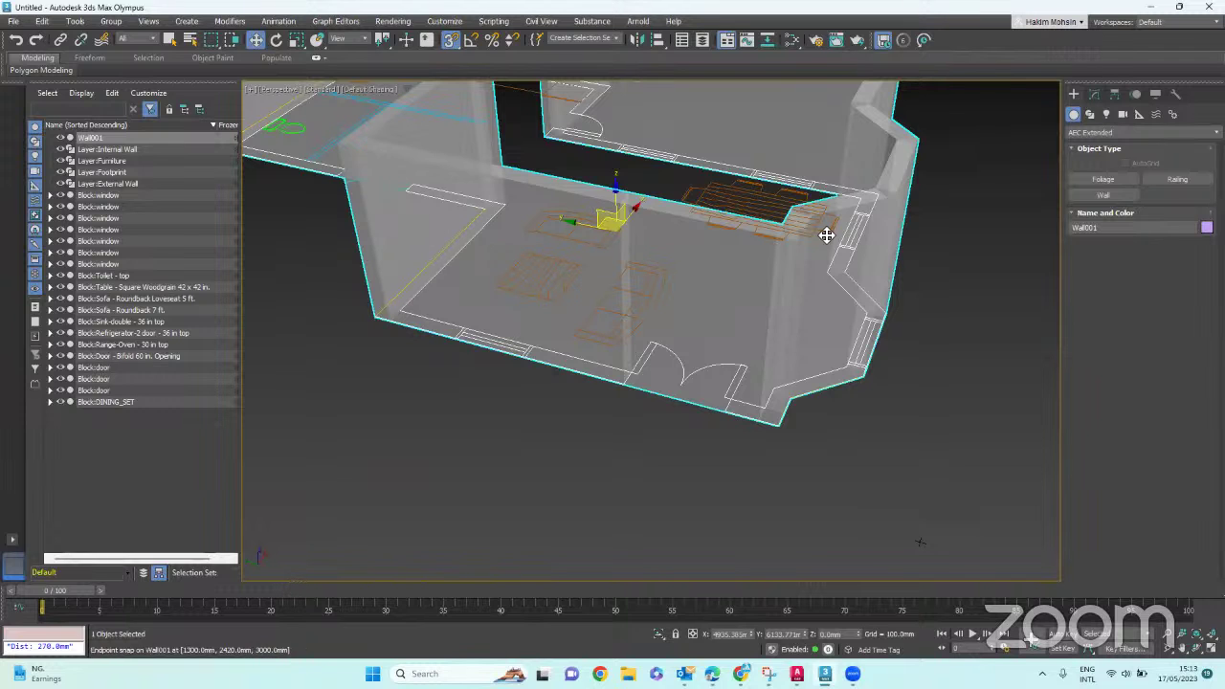
{"action": "middle_click_drag", "start_coordinate": [891, 237], "coordinate": [853, 274], "text": "alt"}
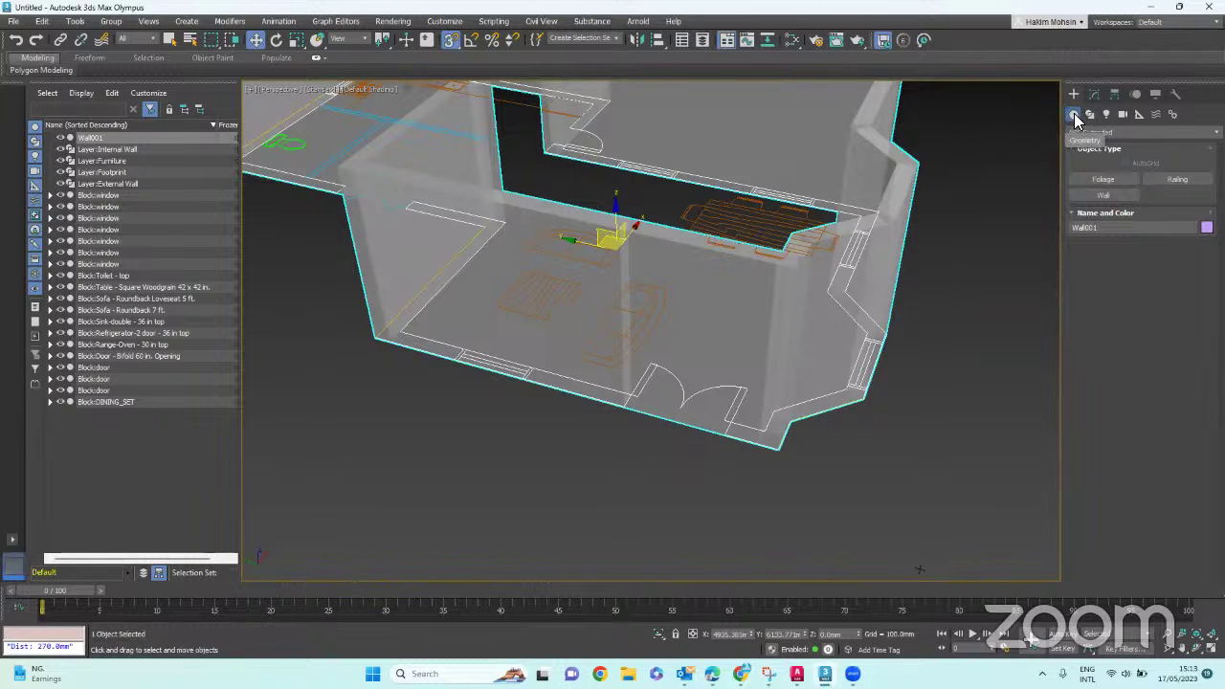
{"action": "left_click", "coordinate": [1116, 134]}
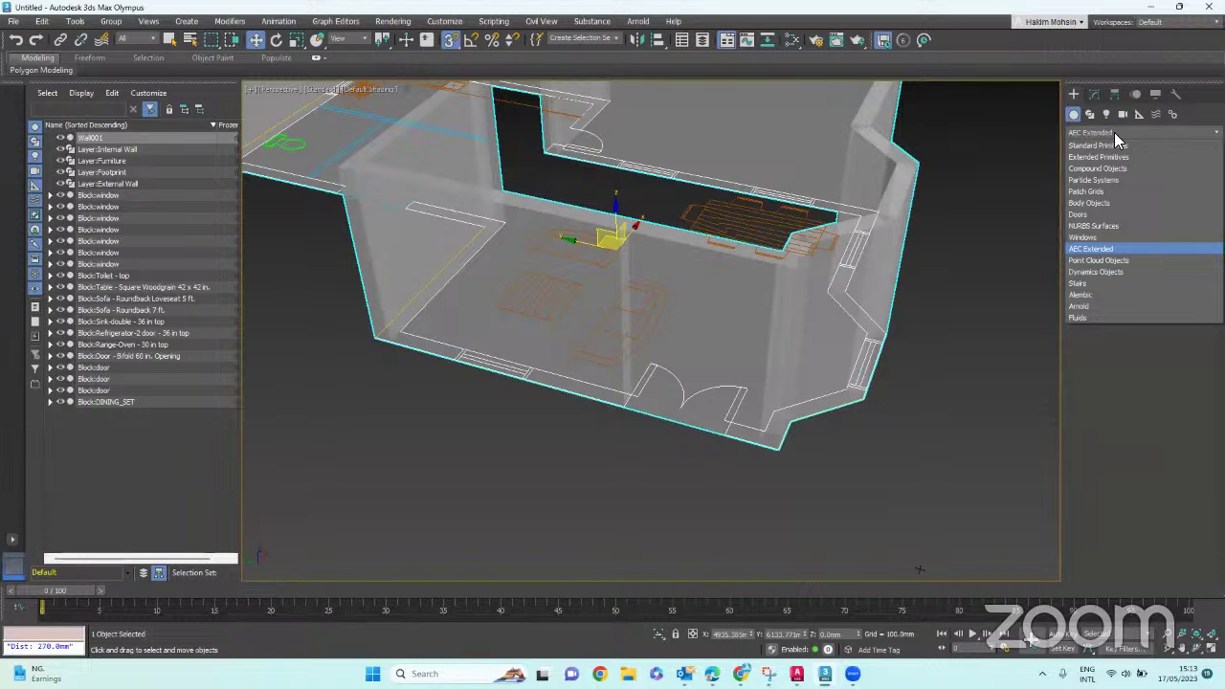
{"action": "left_click", "coordinate": [1088, 214]}
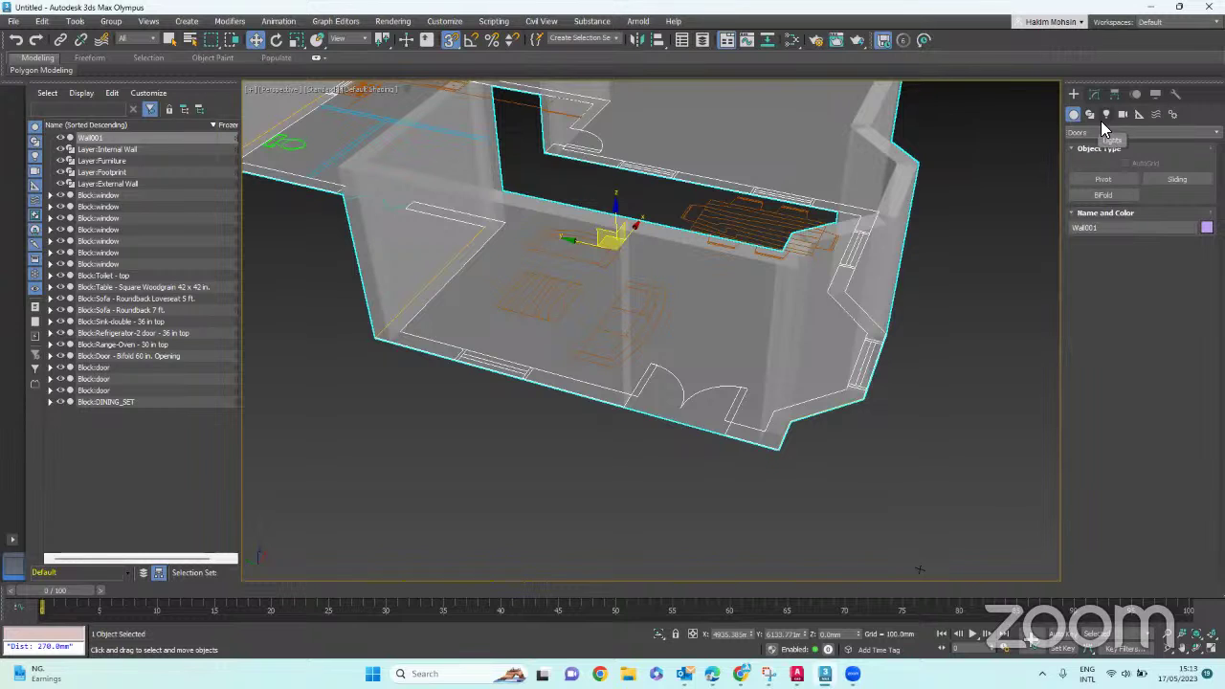
{"action": "left_click", "coordinate": [1178, 179]}
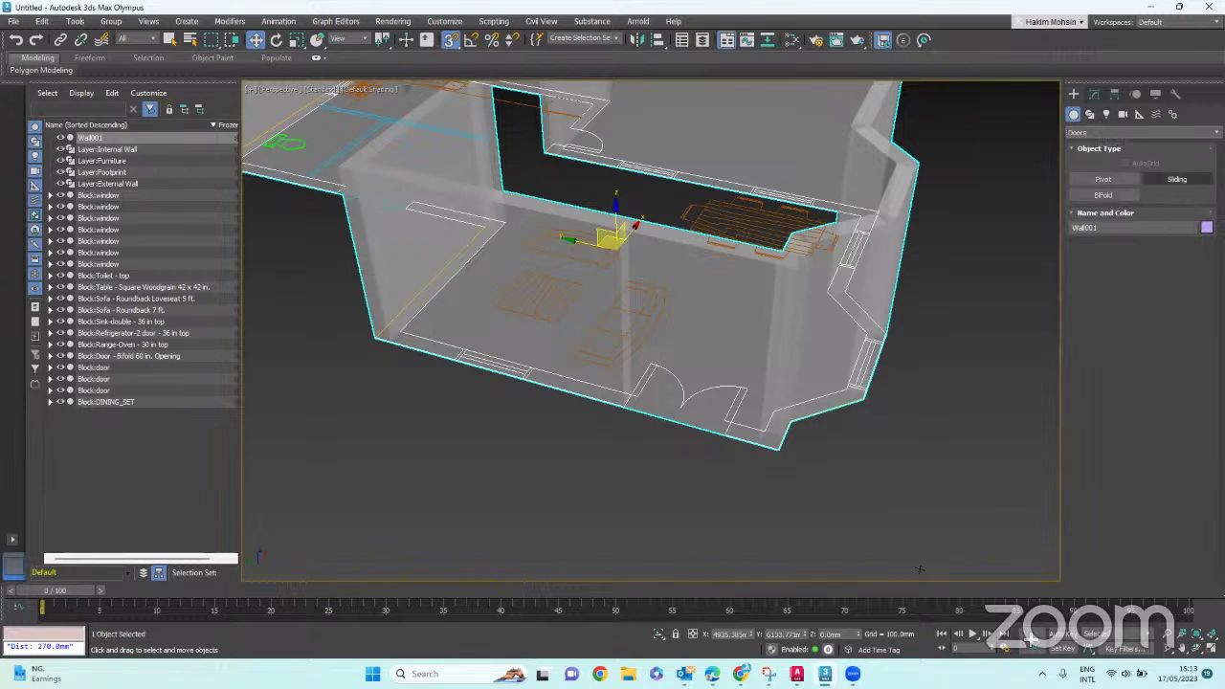
{"action": "left_click", "coordinate": [1135, 195]}
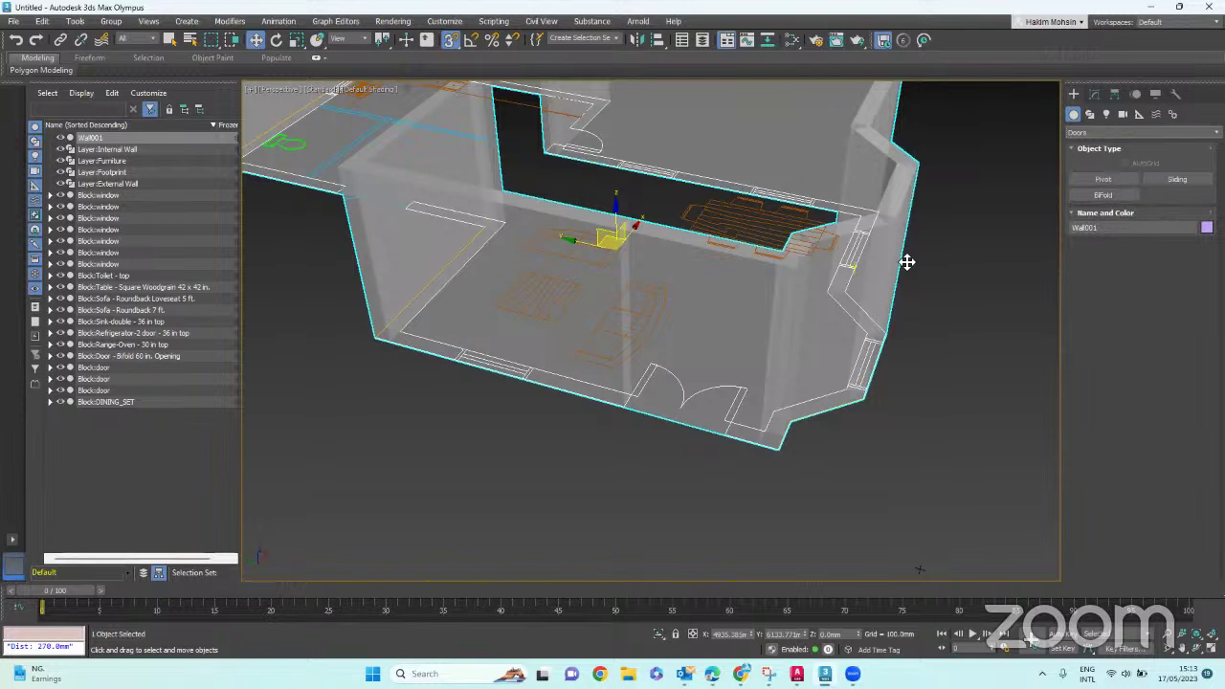
- Create a pivot door in the external wall's single-door opening, snapped to the plan at 762 mm wide and 270 mm deep, about 1757 mm high
{"action": "scroll", "coordinate": [681, 266], "scroll_direction": "up", "scroll_amount": 10}
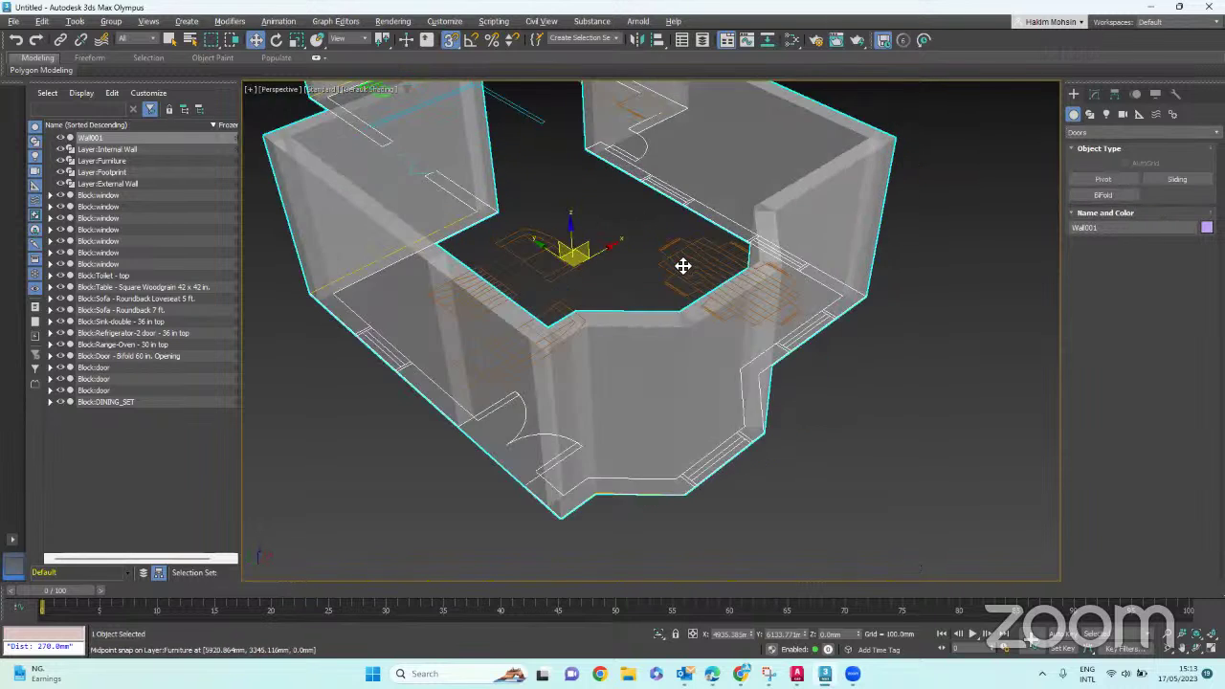
{"action": "scroll", "coordinate": [632, 230], "scroll_direction": "up", "scroll_amount": 5}
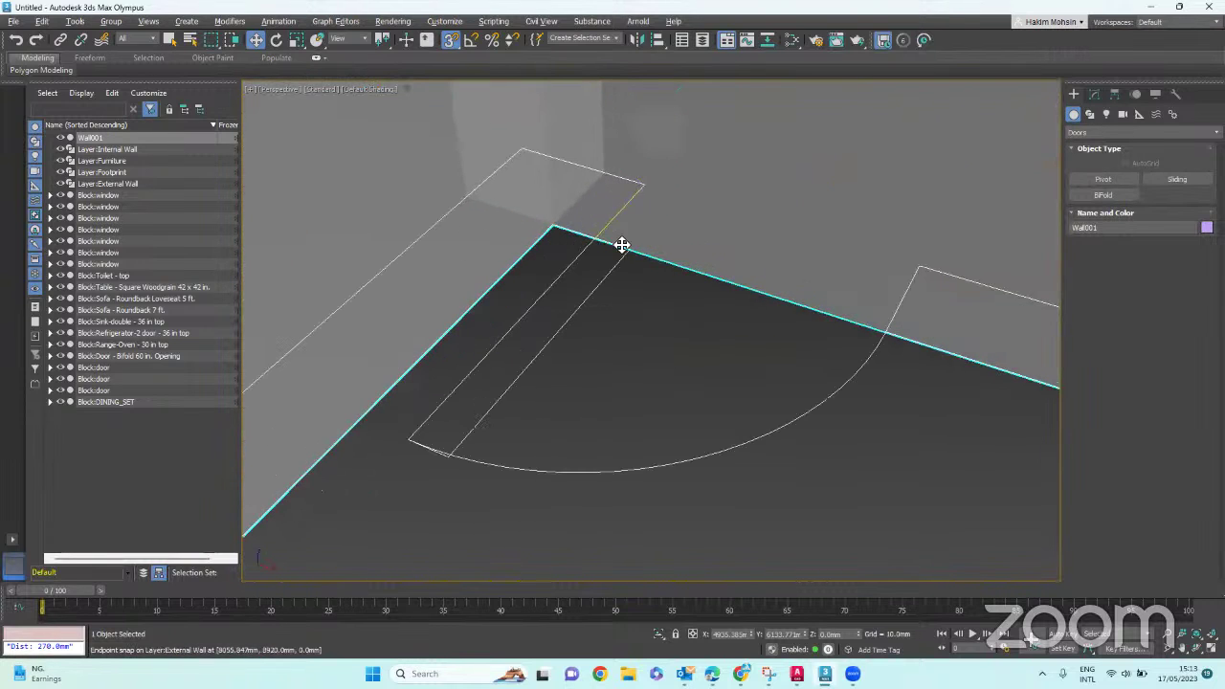
{"action": "scroll", "coordinate": [613, 232], "scroll_direction": "down", "scroll_amount": 3}
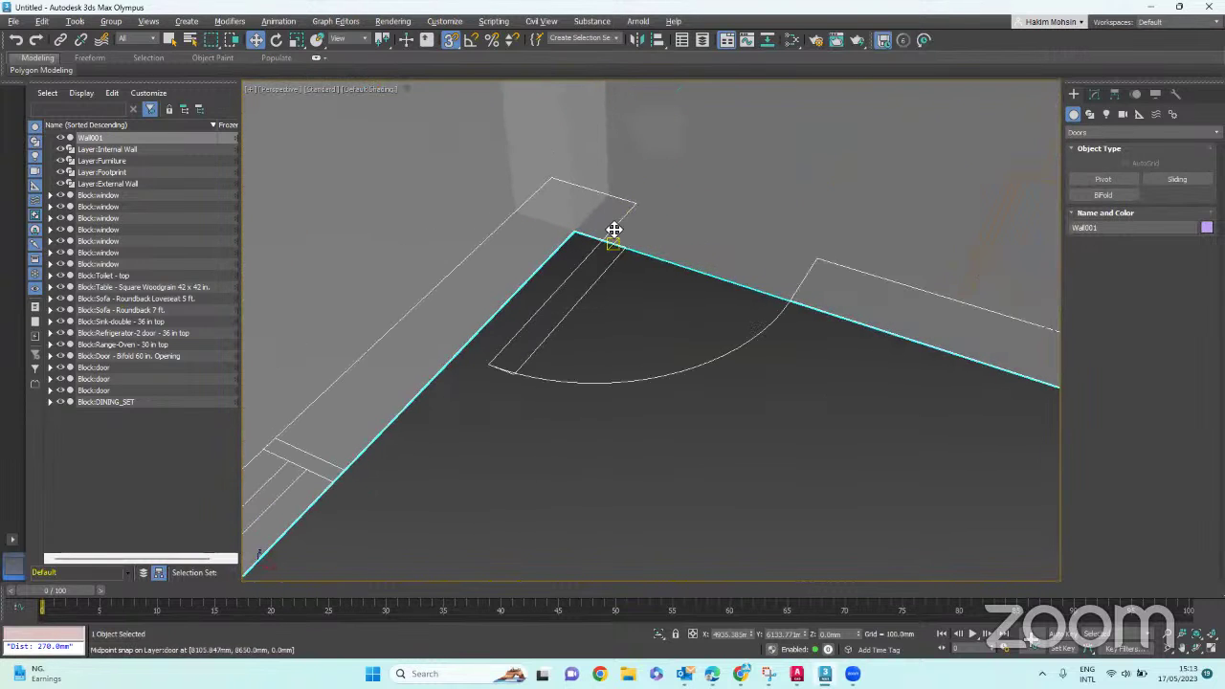
{"action": "left_click", "coordinate": [1103, 180]}
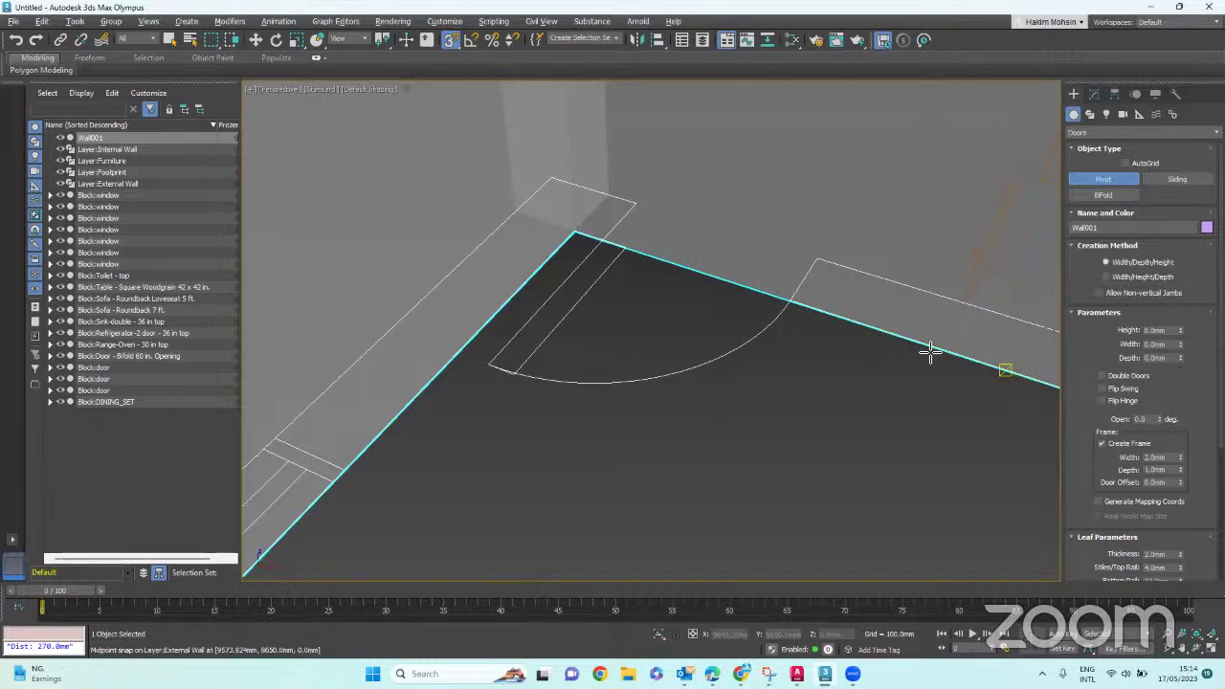
{"action": "middle_click_drag", "start_coordinate": [709, 279], "coordinate": [698, 299]}
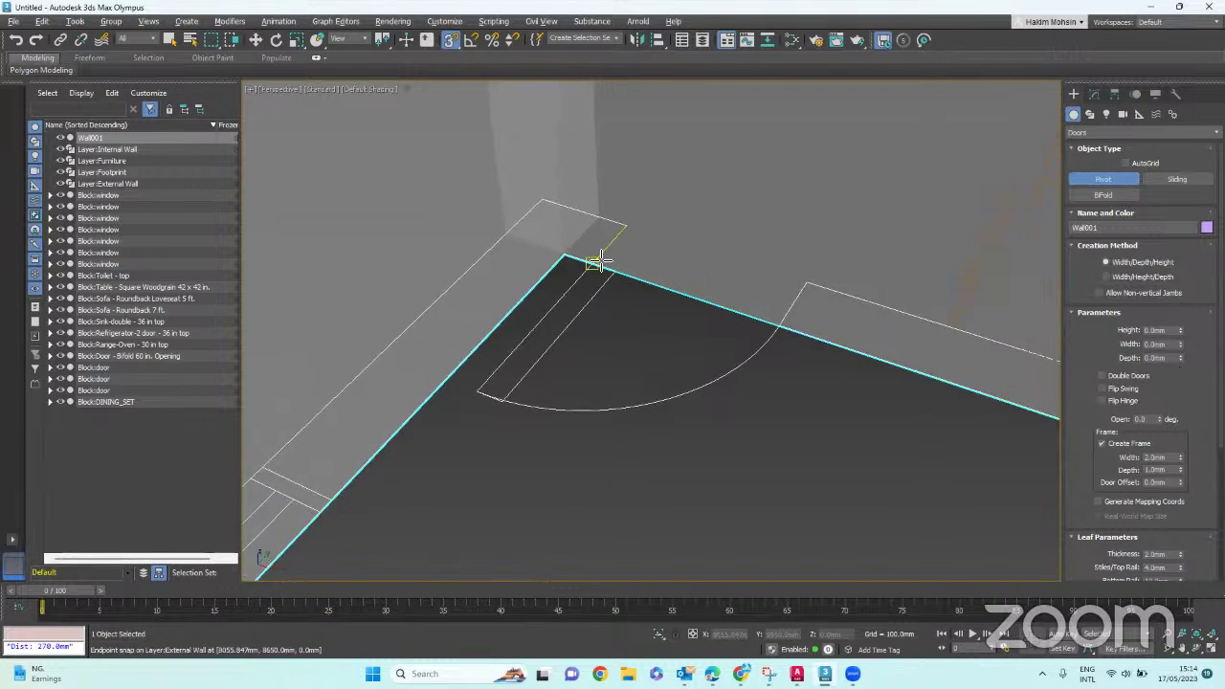
{"action": "left_click_drag", "start_coordinate": [594, 268], "coordinate": [783, 330]}
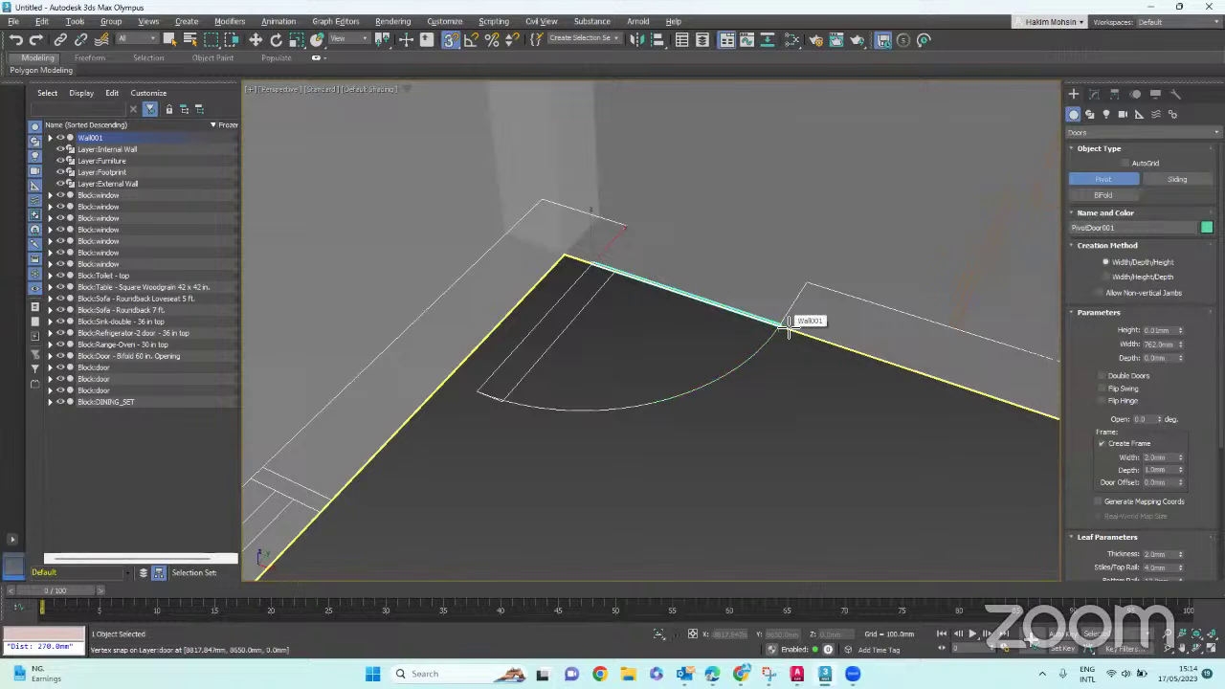
{"action": "left_click_drag", "start_coordinate": [788, 328], "coordinate": [788, 328]}
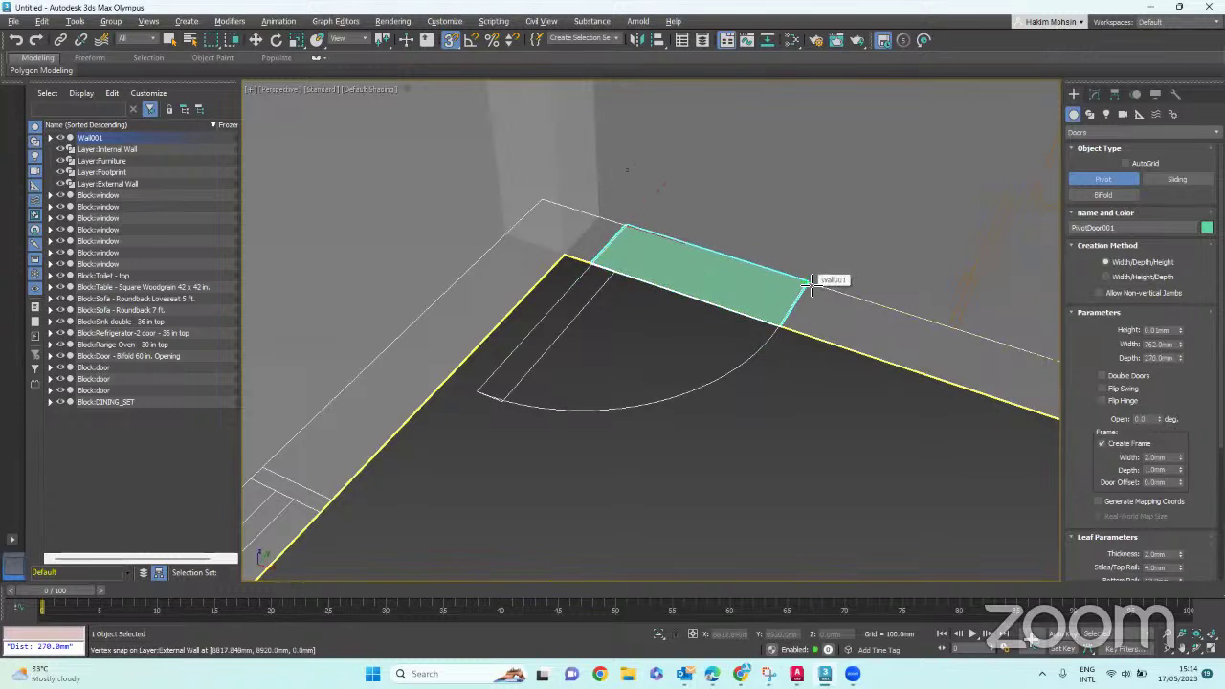
{"action": "scroll", "coordinate": [810, 284], "scroll_direction": "down", "scroll_amount": 5}
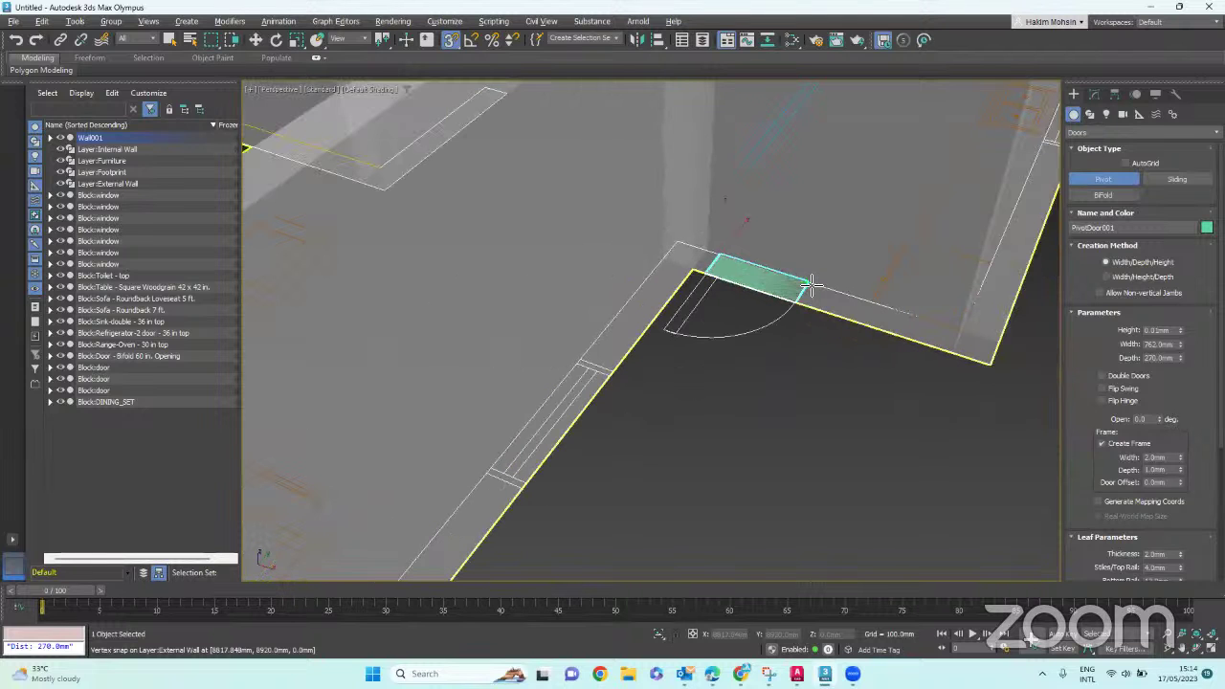
{"action": "left_click", "coordinate": [810, 284]}
{"action": "middle_click_drag", "start_coordinate": [812, 219], "coordinate": [814, 174], "text": "alt"}
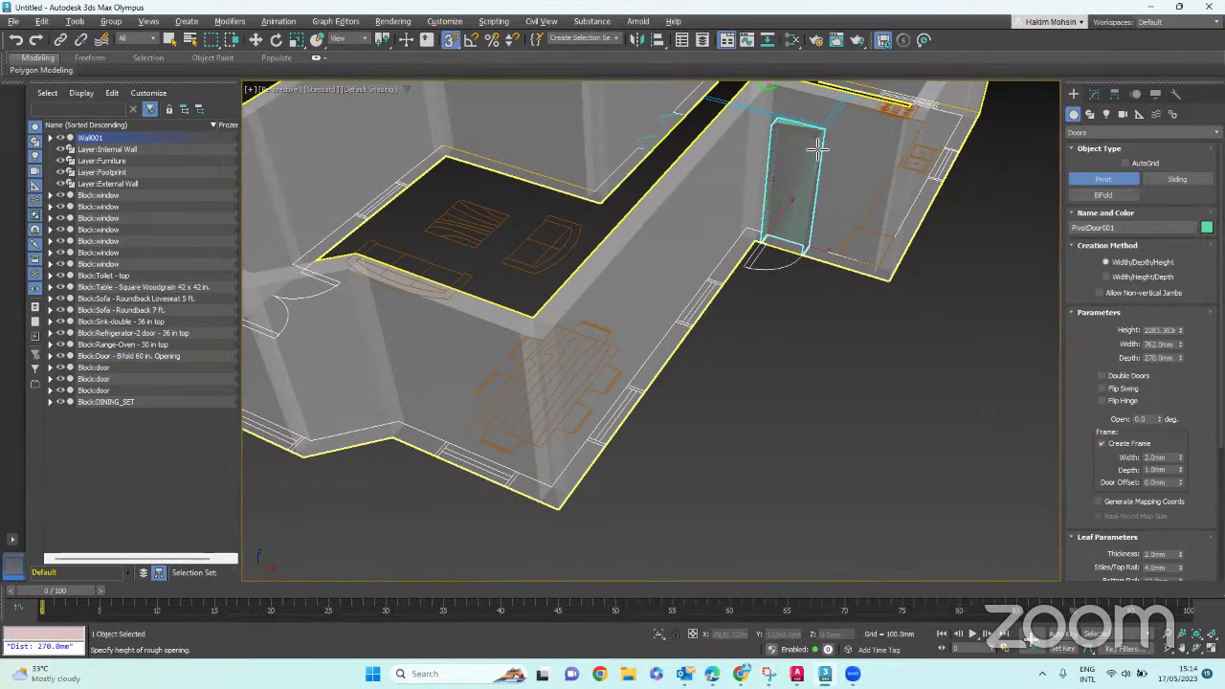
{"action": "scroll", "coordinate": [815, 159], "scroll_direction": "up", "scroll_amount": 3}
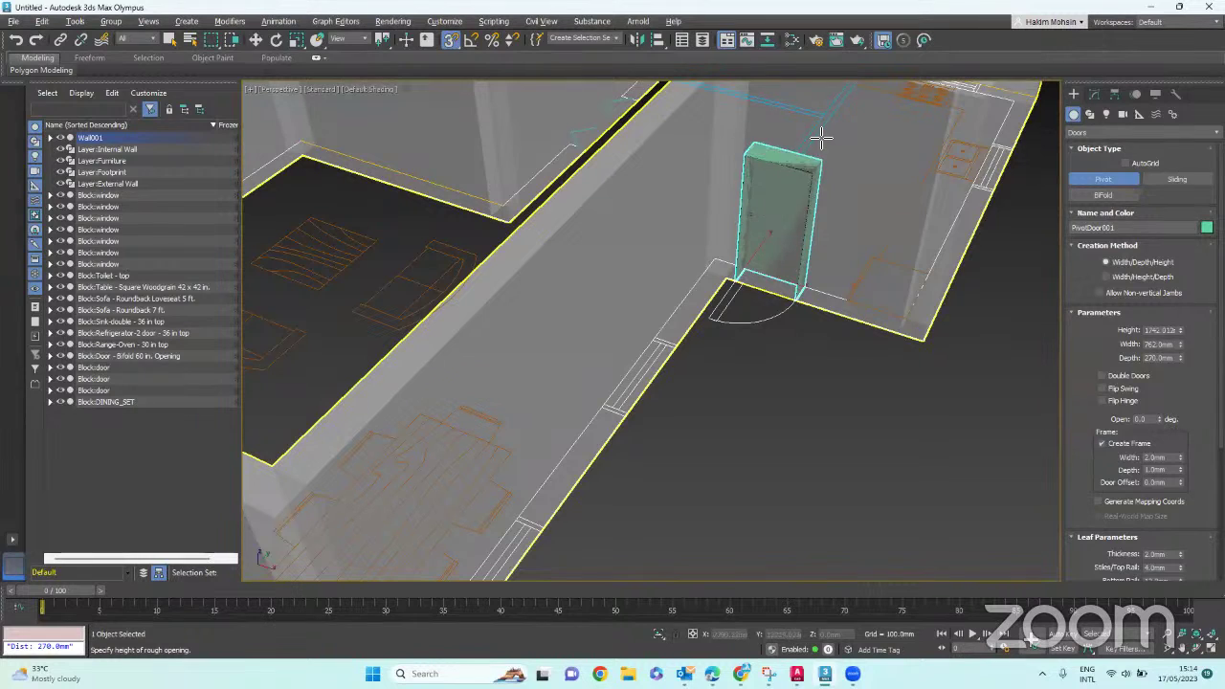
{"action": "left_click", "coordinate": [820, 135]}
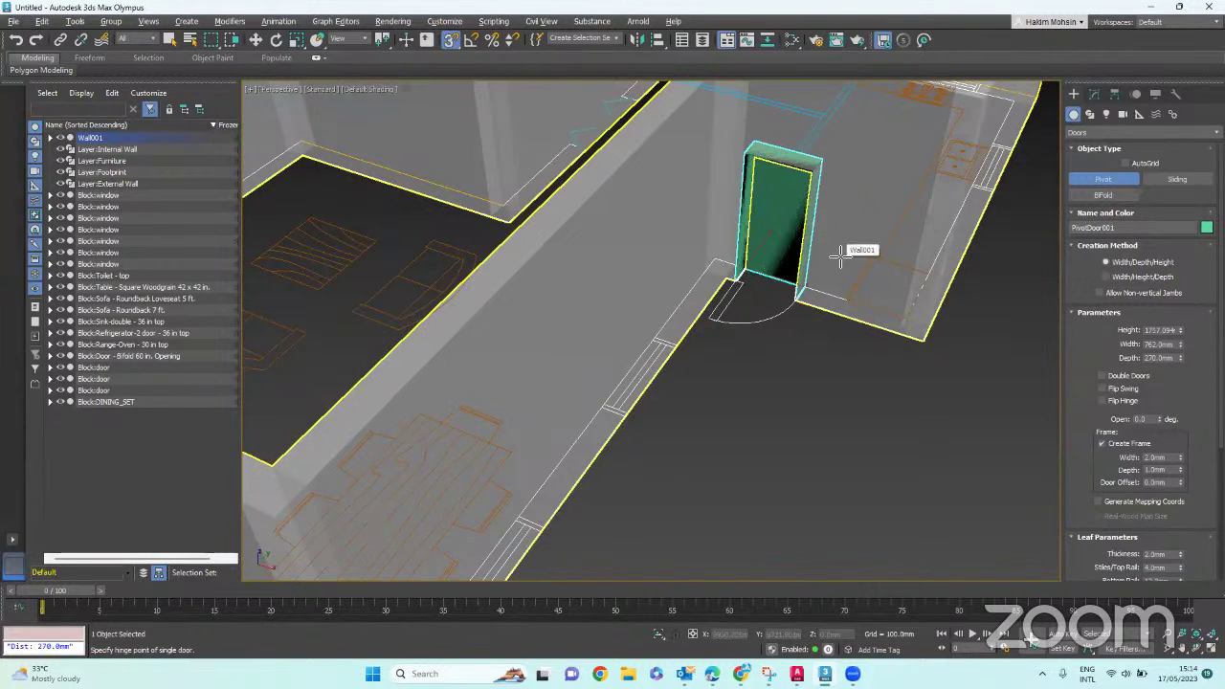
- Set the pivot door's height to 2000 mm and end door creation, keeping the door selected
{"action": "scroll", "coordinate": [833, 244], "scroll_direction": "up", "scroll_amount": 4}
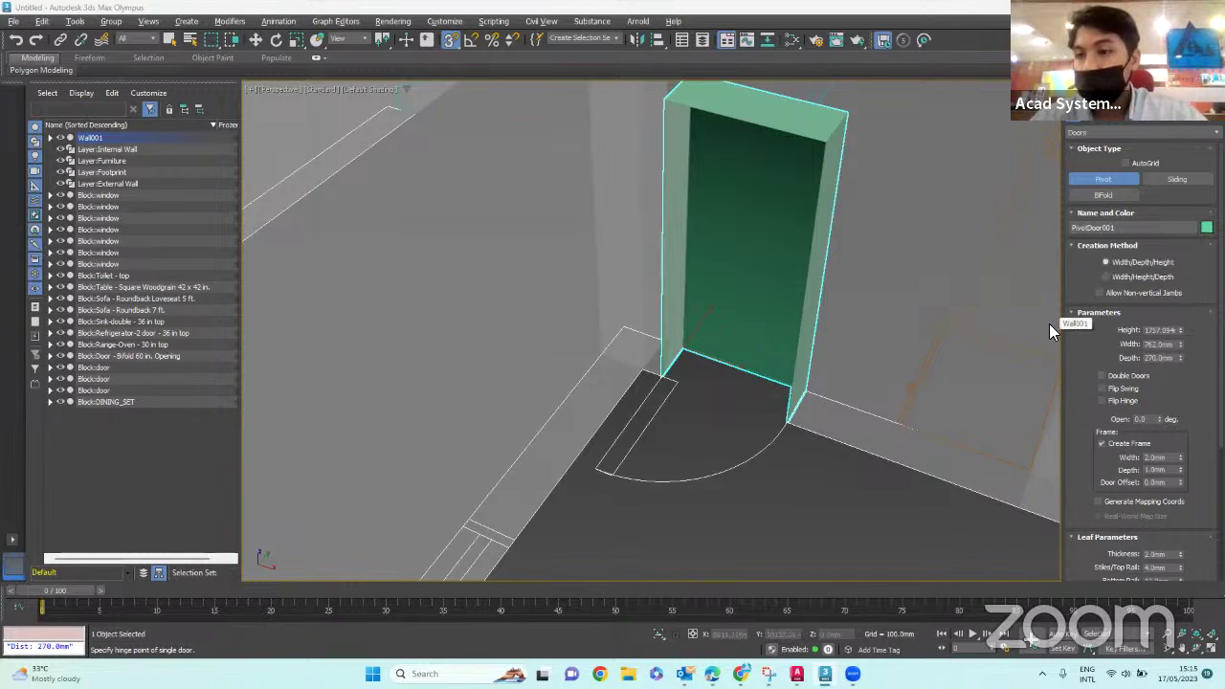
{"action": "double_click", "coordinate": [1160, 331]}
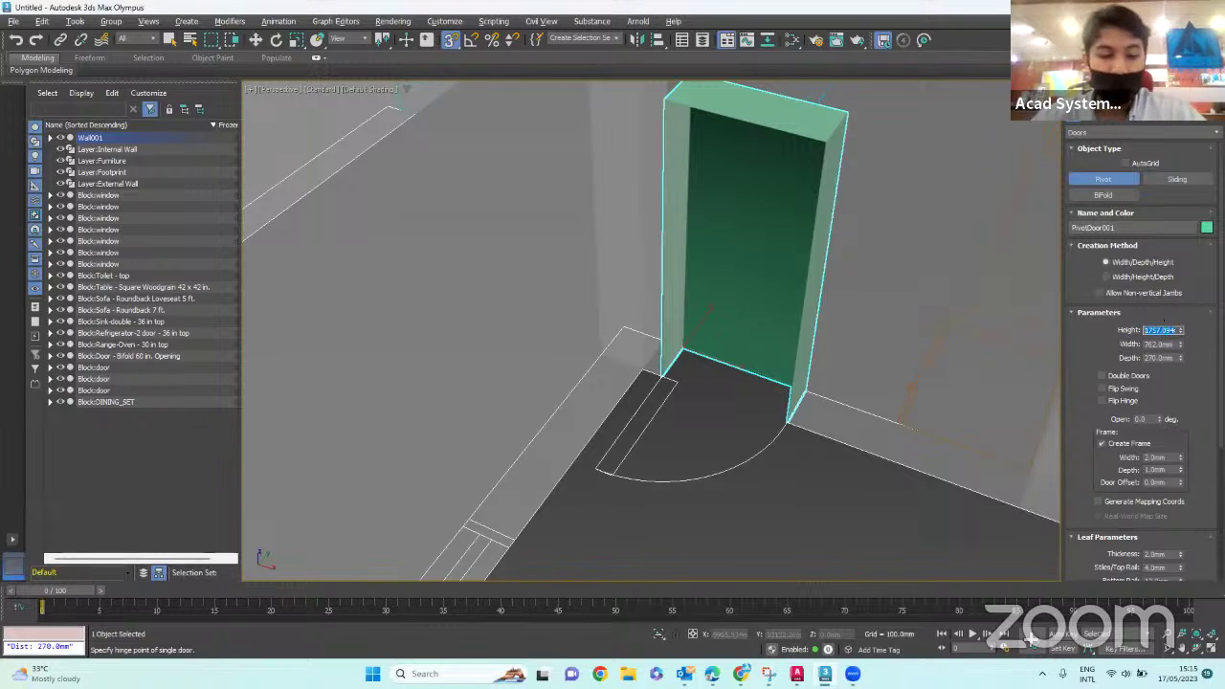
{"action": "type", "text": "2m"}
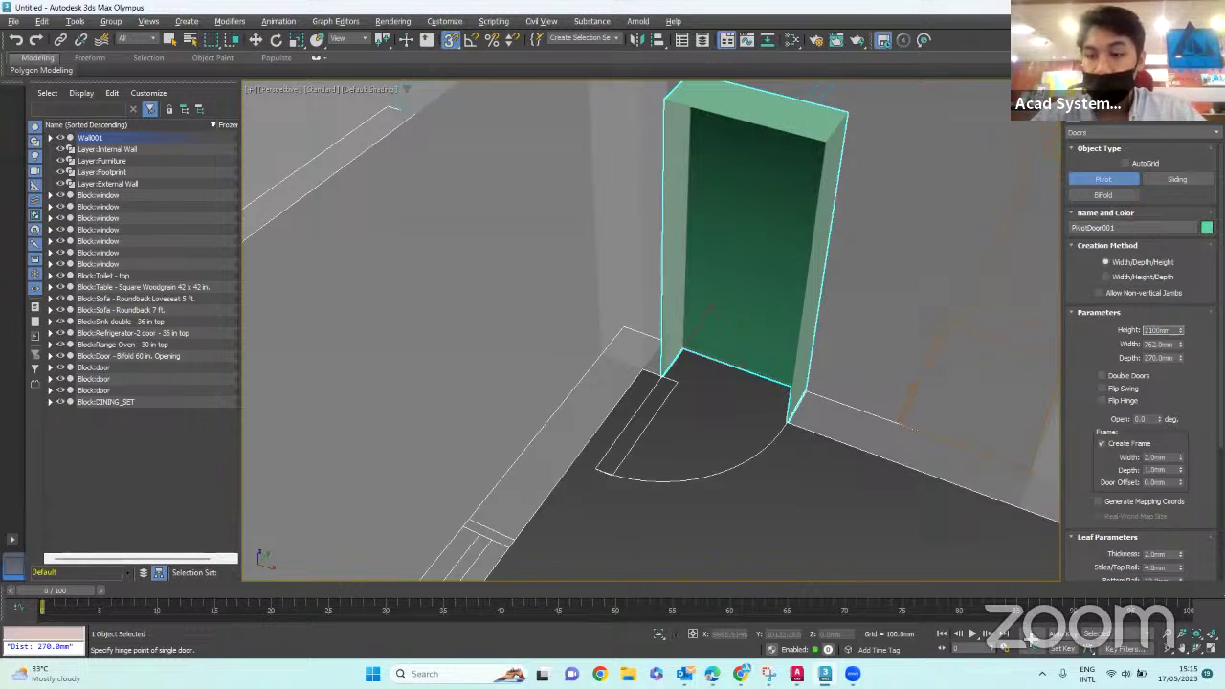
{"action": "type", "text": "21mm"}
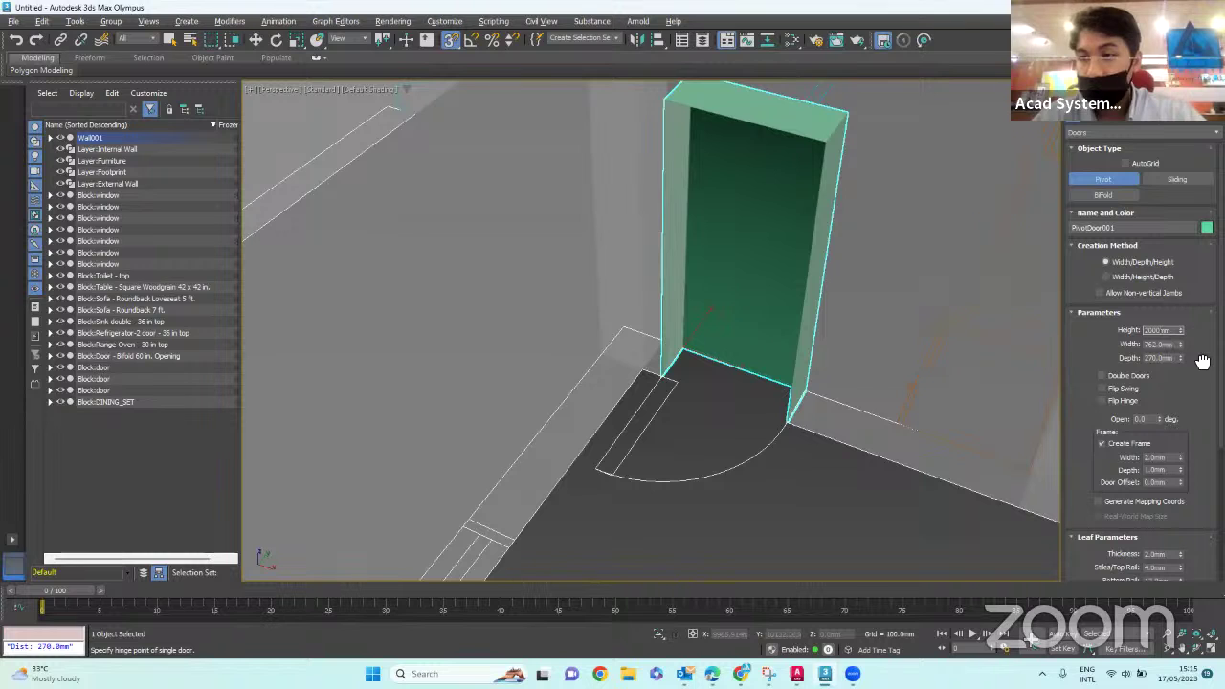
{"action": "key", "text": "Return"}
{"action": "middle_click_drag", "start_coordinate": [891, 355], "coordinate": [859, 199], "text": "alt"}
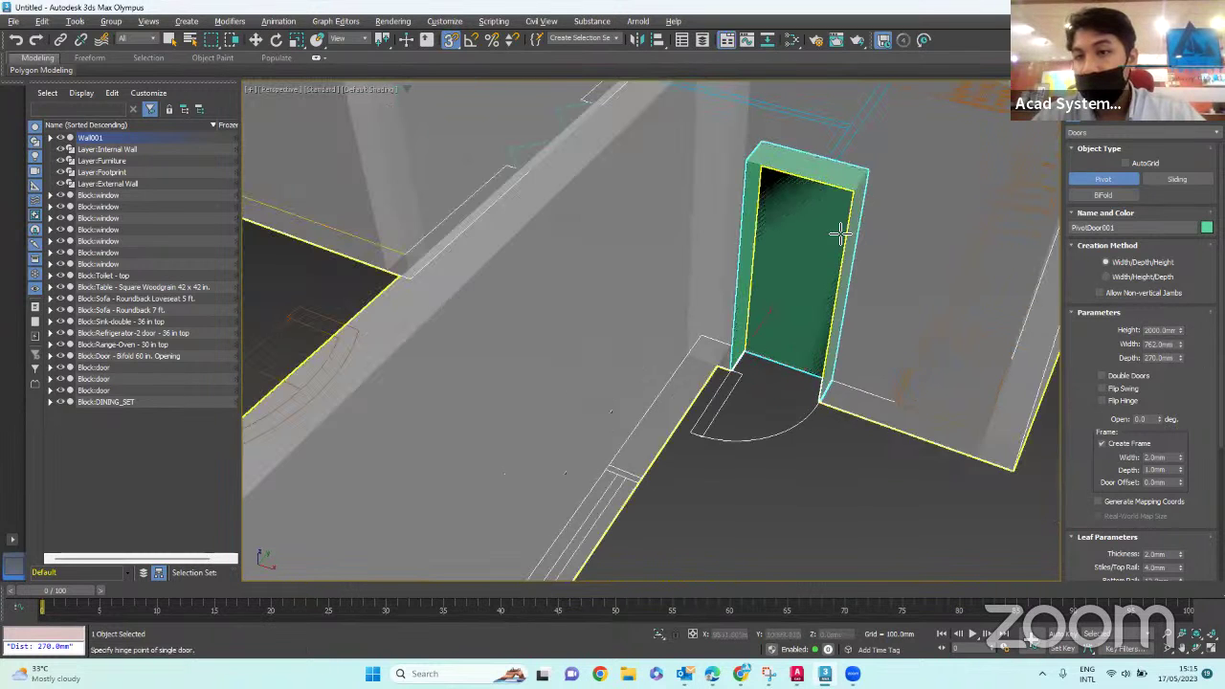
{"action": "middle_click_drag", "start_coordinate": [930, 319], "coordinate": [843, 308]}
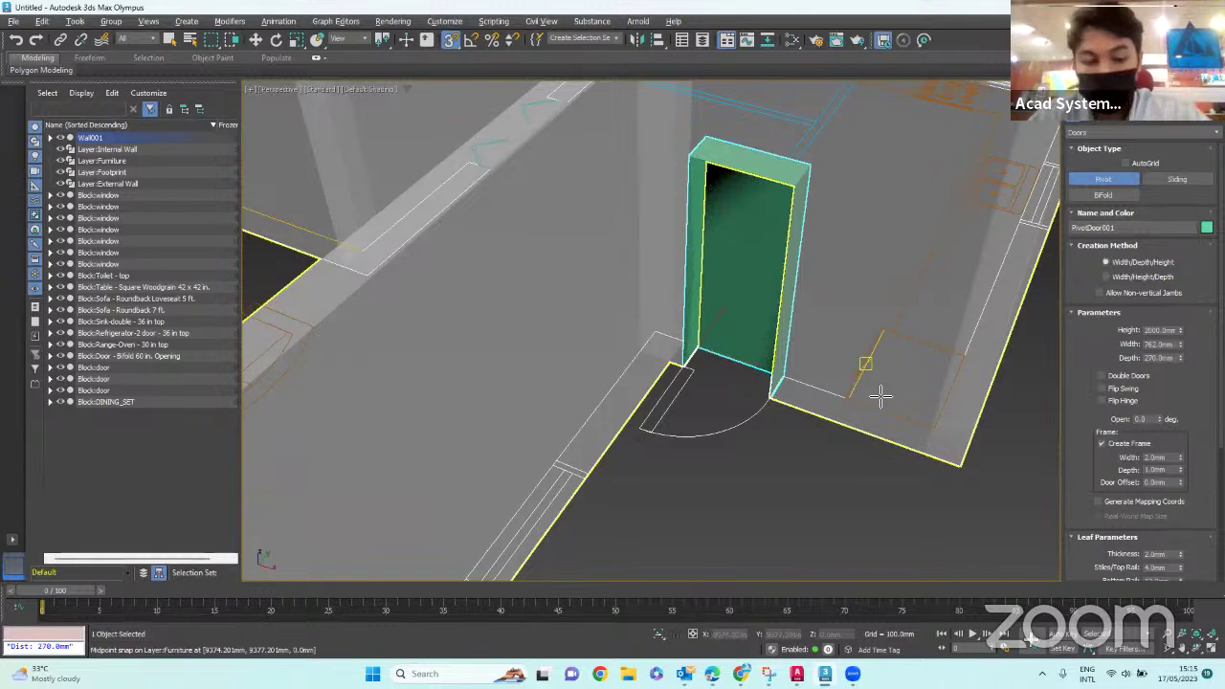
{"action": "key", "text": "w"}
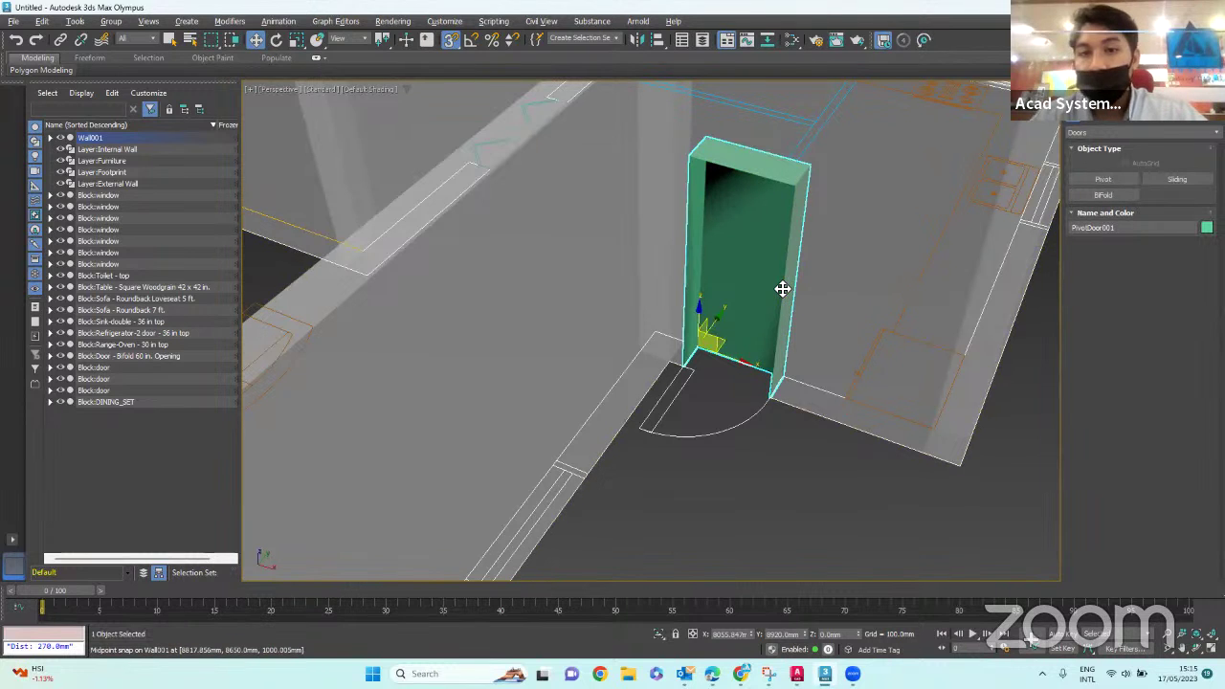
{"action": "left_click", "coordinate": [170, 39]}
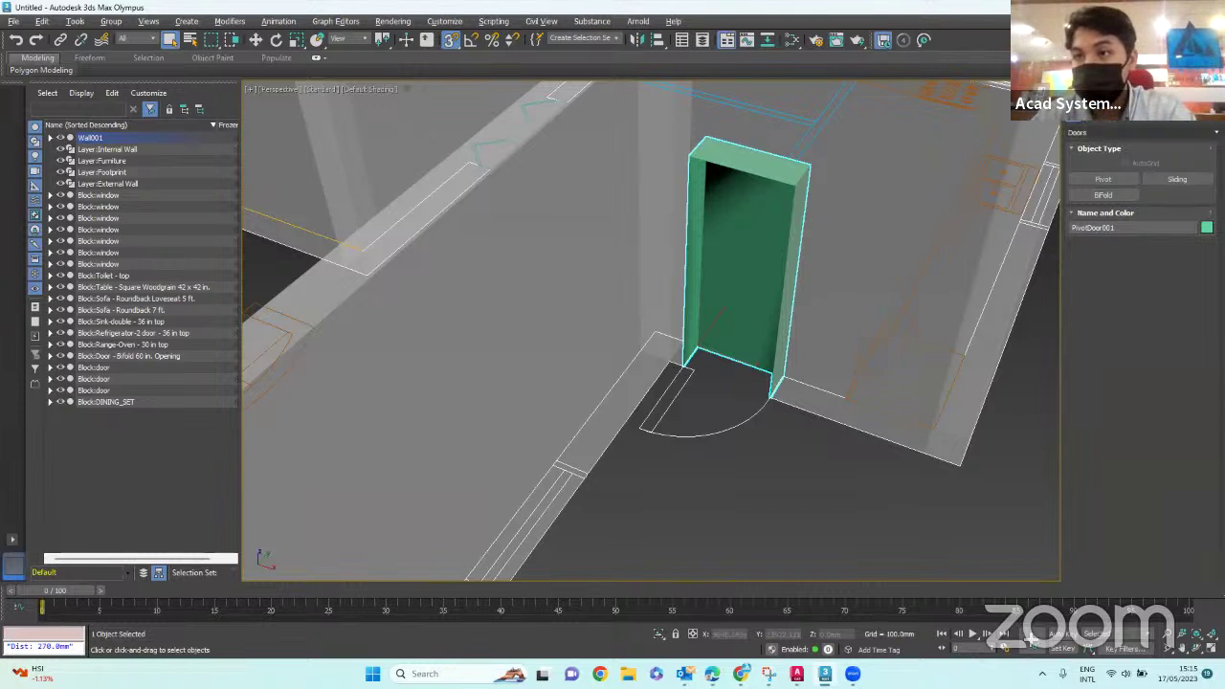
- Modify the pivot door so that it is open about 33 degrees
{"action": "left_click", "coordinate": [1101, 96]}
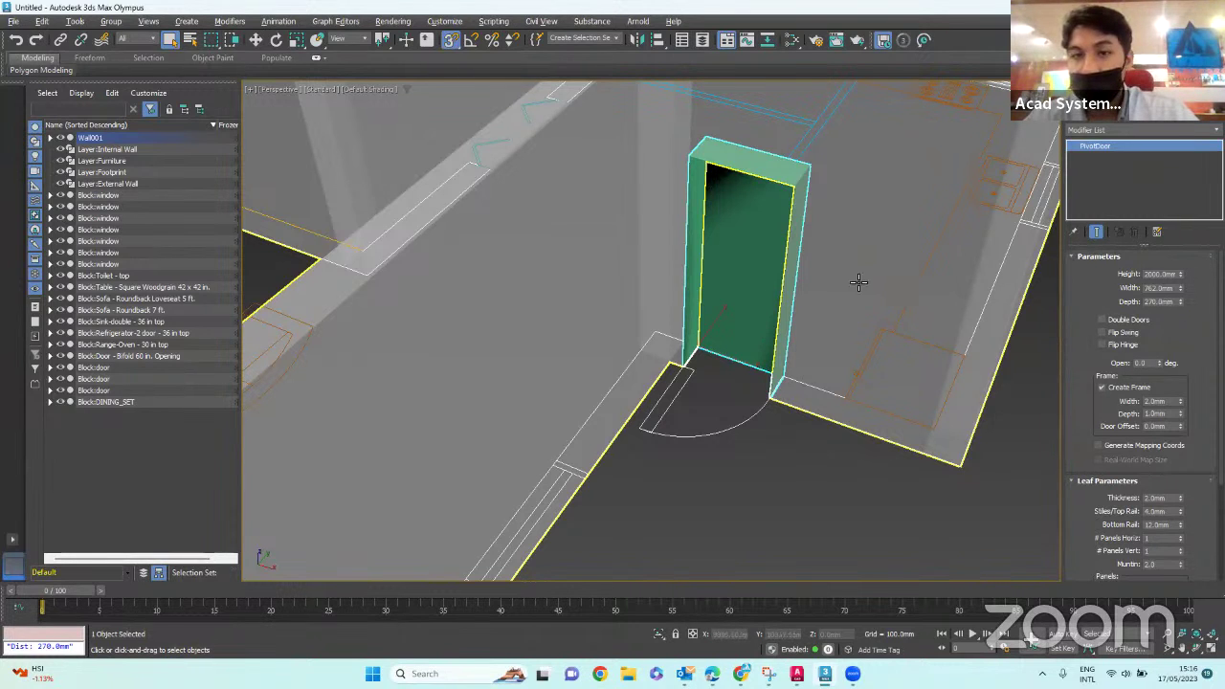
{"action": "middle_click_drag", "start_coordinate": [858, 276], "coordinate": [843, 308], "text": "alt"}
{"action": "scroll", "coordinate": [809, 325], "scroll_direction": "up", "scroll_amount": 3}
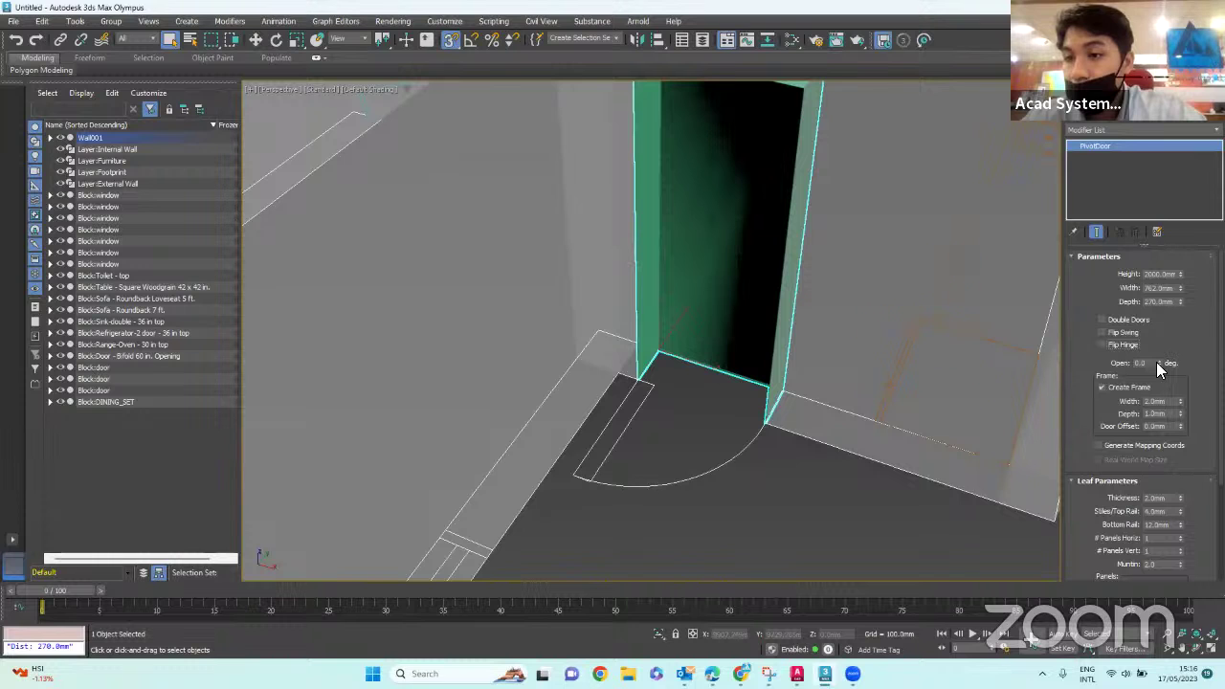
{"action": "left_click_drag", "start_coordinate": [1156, 361], "coordinate": [1163, 320]}
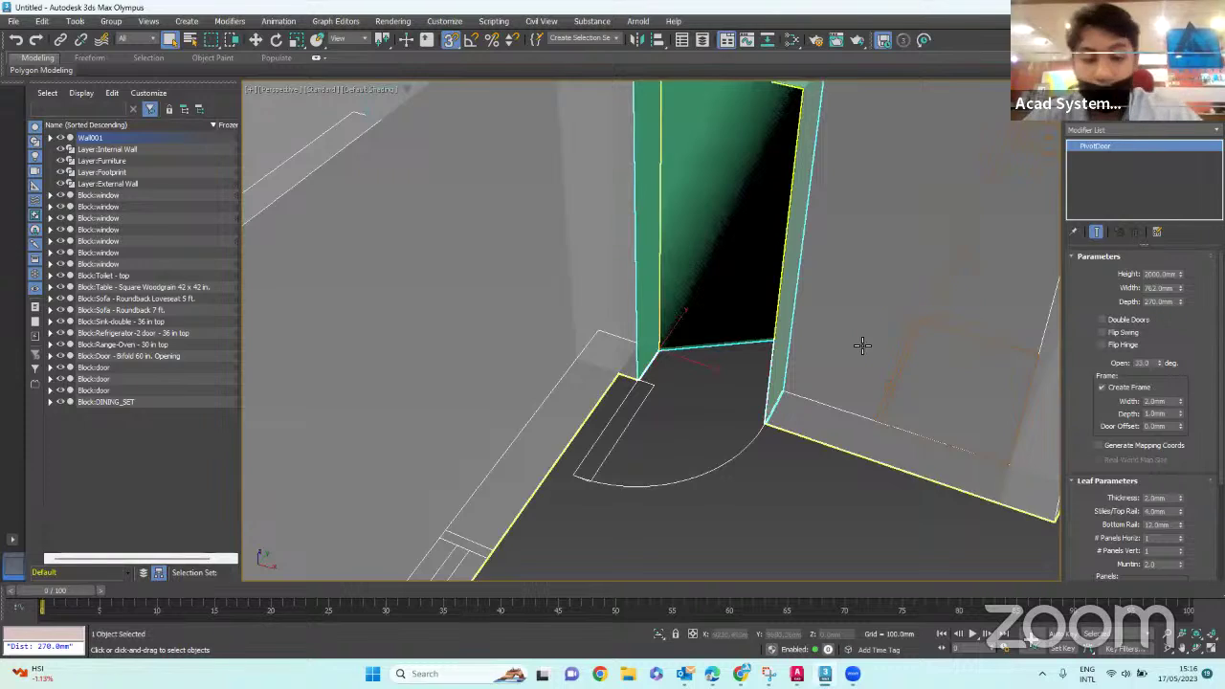
{"action": "mouse_move", "coordinate": [845, 363]}
{"action": "middle_mouse_down", "text": "alt"}
{"action": "mouse_move", "coordinate": [865, 319]}
{"action": "mouse_move", "coordinate": [840, 342]}
{"action": "mouse_move", "coordinate": [668, 351]}
{"action": "mouse_move", "coordinate": [826, 358]}
{"action": "middle_mouse_up", "text": "alt"}
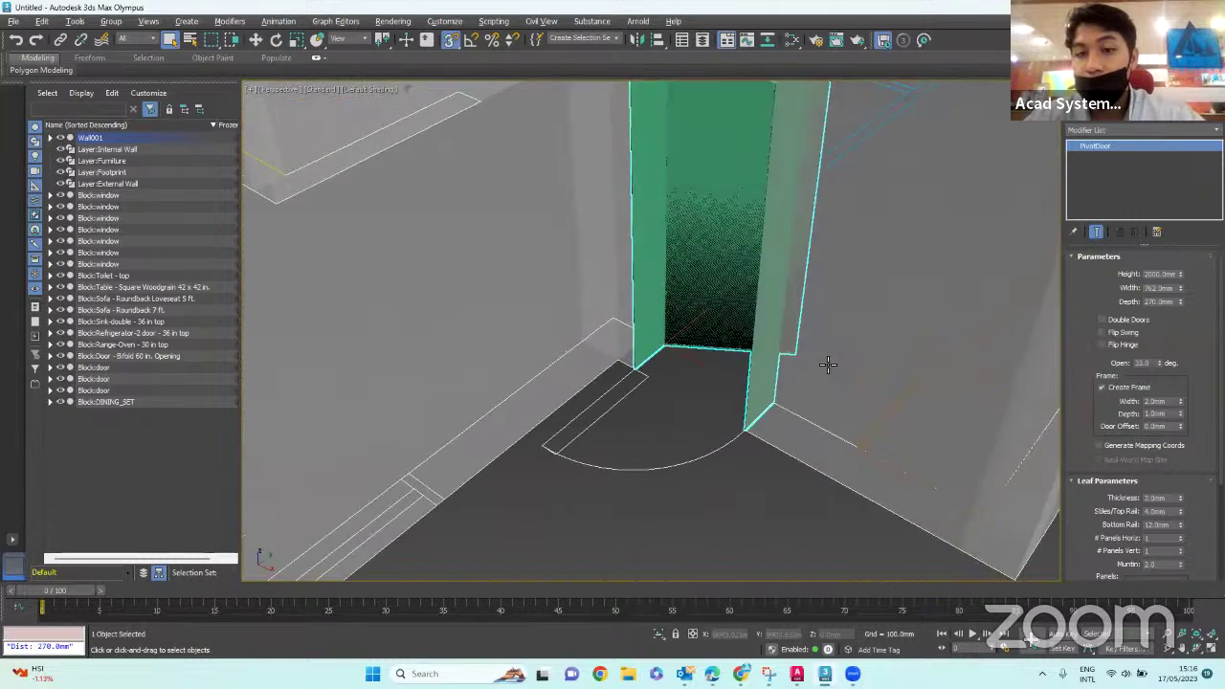
- Flip the pivot door's swing so that the leaf opens to the side of the plan's swing arc
{"action": "scroll", "coordinate": [685, 344], "scroll_direction": "down", "scroll_amount": 3}
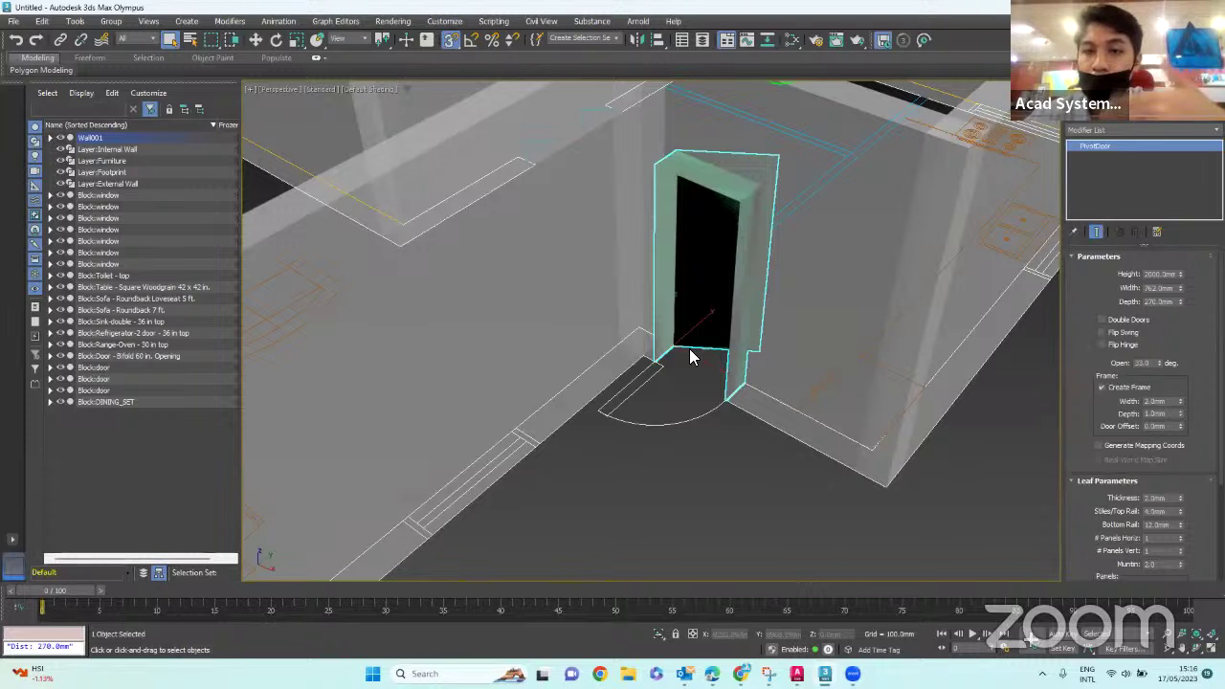
{"action": "scroll", "coordinate": [690, 348], "scroll_direction": "up", "scroll_amount": 3}
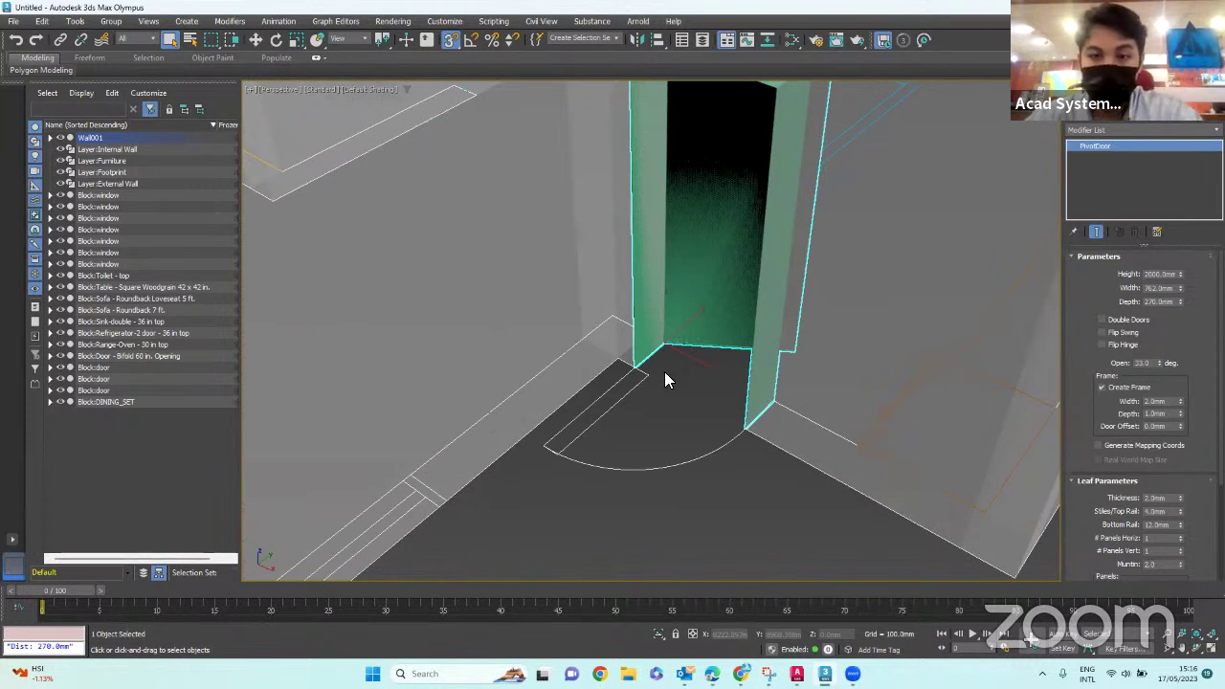
{"action": "scroll", "coordinate": [661, 384], "scroll_direction": "down", "scroll_amount": 3}
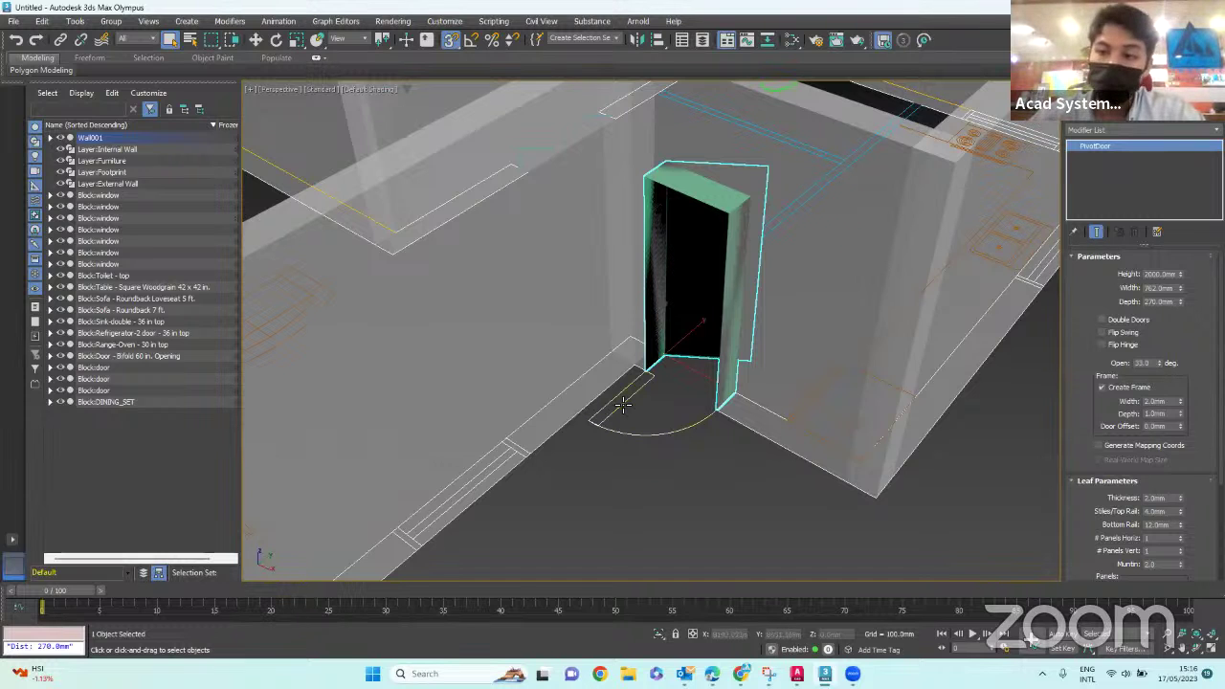
{"action": "left_click", "coordinate": [1102, 332]}
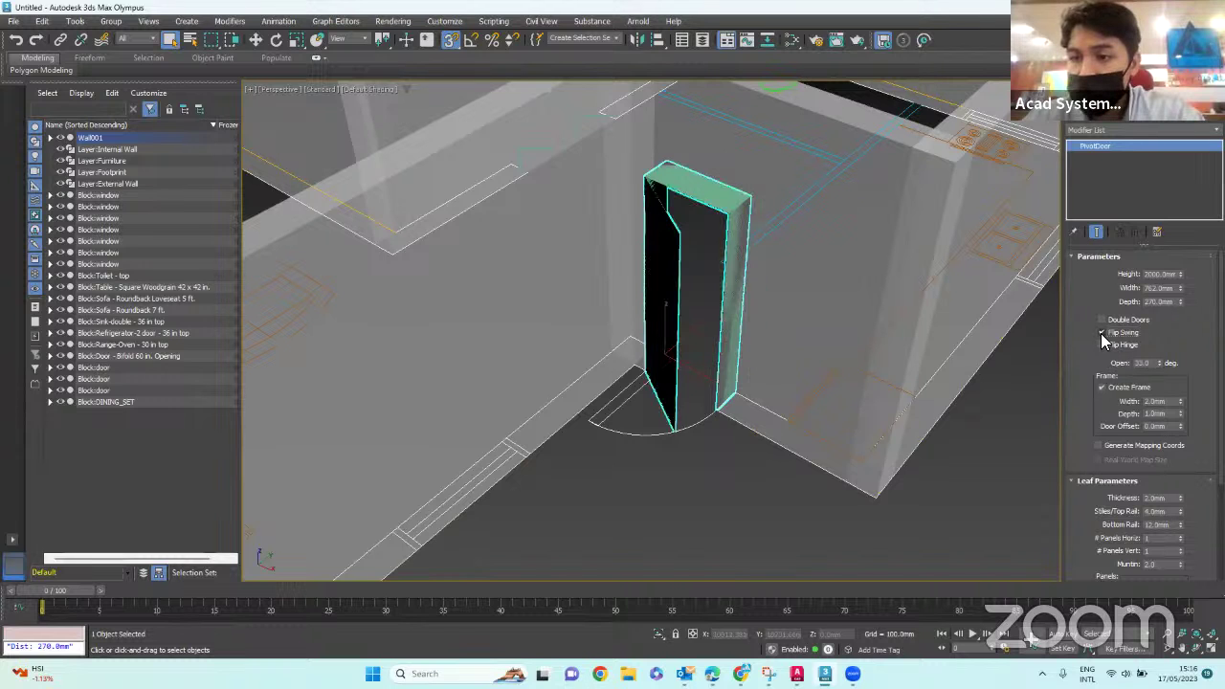
{"action": "middle_click_drag", "start_coordinate": [744, 380], "coordinate": [723, 401], "text": "alt"}
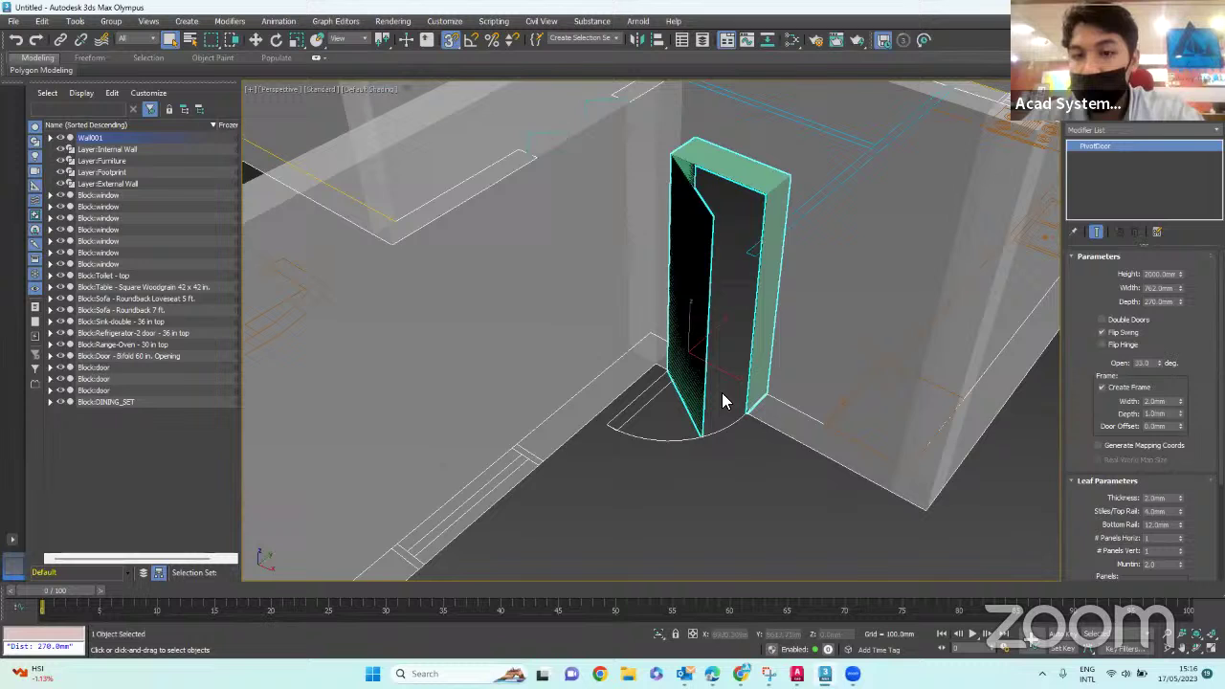
{"action": "left_click", "coordinate": [1102, 332]}
{"action": "left_click", "coordinate": [1102, 333]}
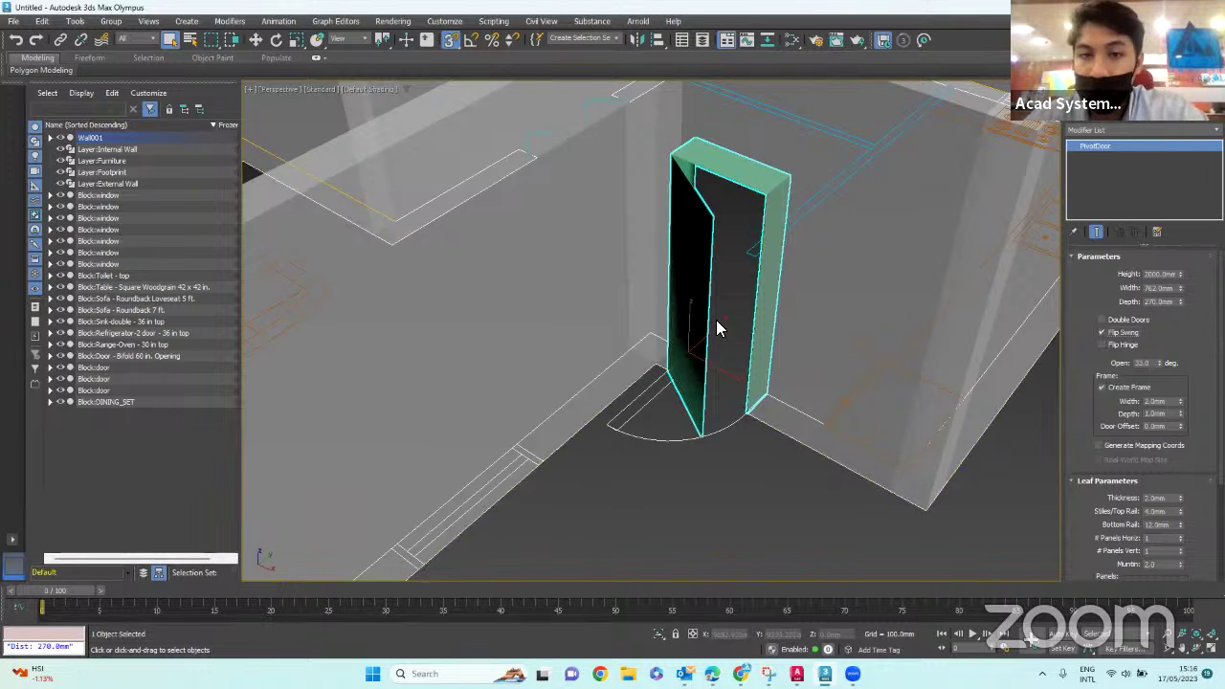
- Try flipping the pivot door's hinge to the opposite side of the frame and restore the original hinge side
{"action": "scroll", "coordinate": [716, 321], "scroll_direction": "up", "scroll_amount": 3}
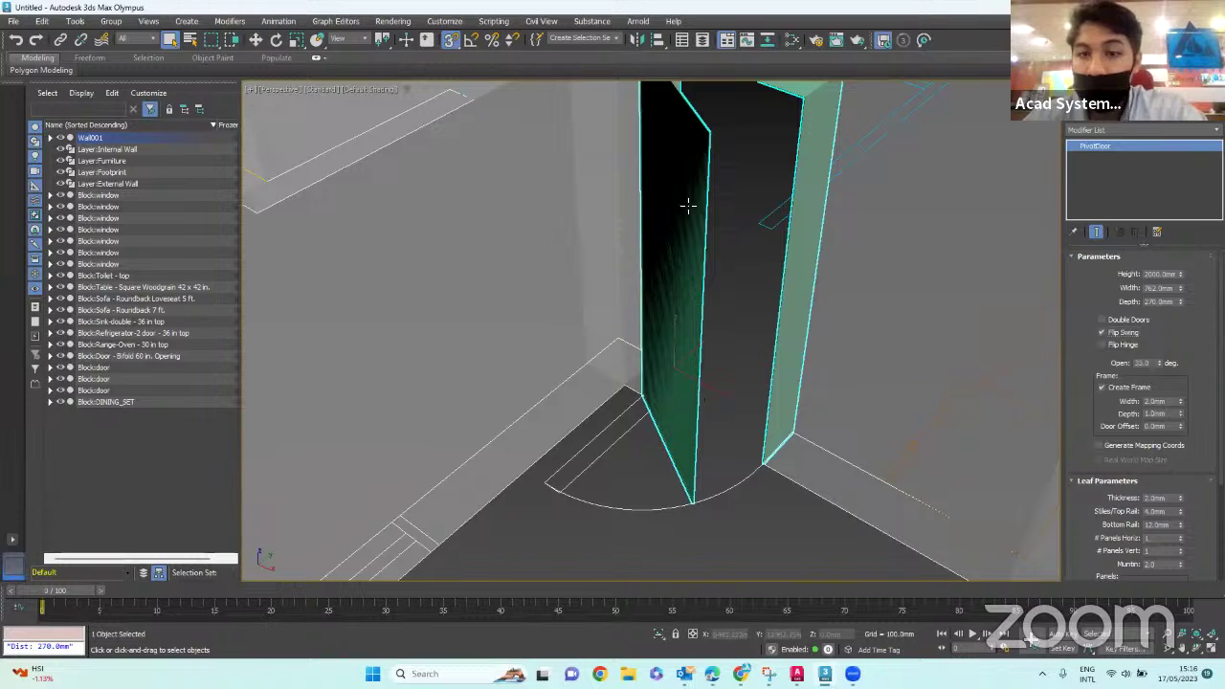
{"action": "scroll", "coordinate": [666, 296], "scroll_direction": "down", "scroll_amount": 4}
{"action": "scroll", "coordinate": [655, 316], "scroll_direction": "up", "scroll_amount": 2}
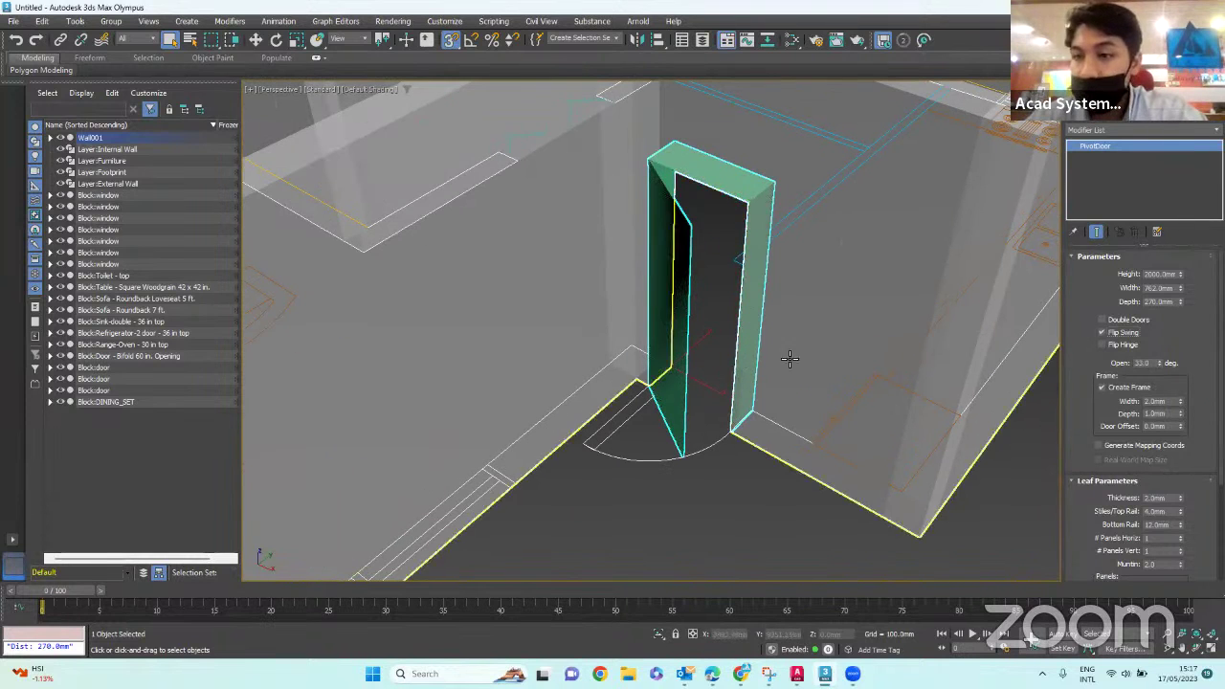
{"action": "left_click", "coordinate": [1110, 347]}
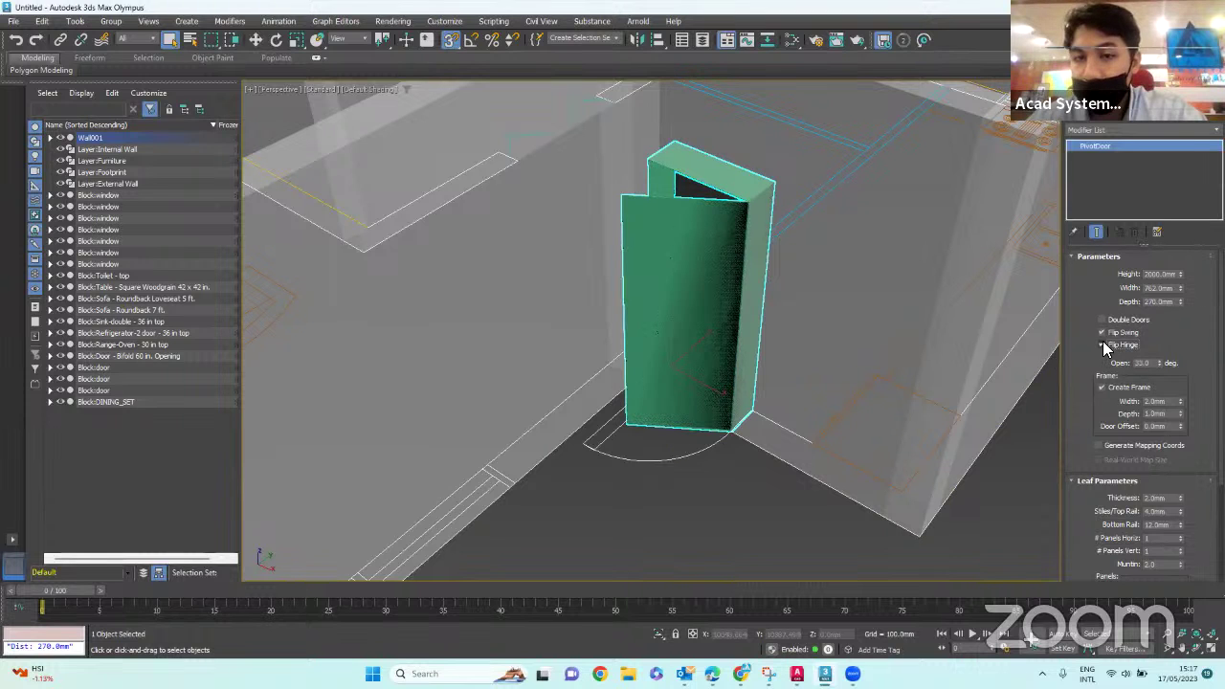
{"action": "scroll", "coordinate": [651, 403], "scroll_direction": "up", "scroll_amount": 3}
{"action": "scroll", "coordinate": [733, 391], "scroll_direction": "down", "scroll_amount": 5}
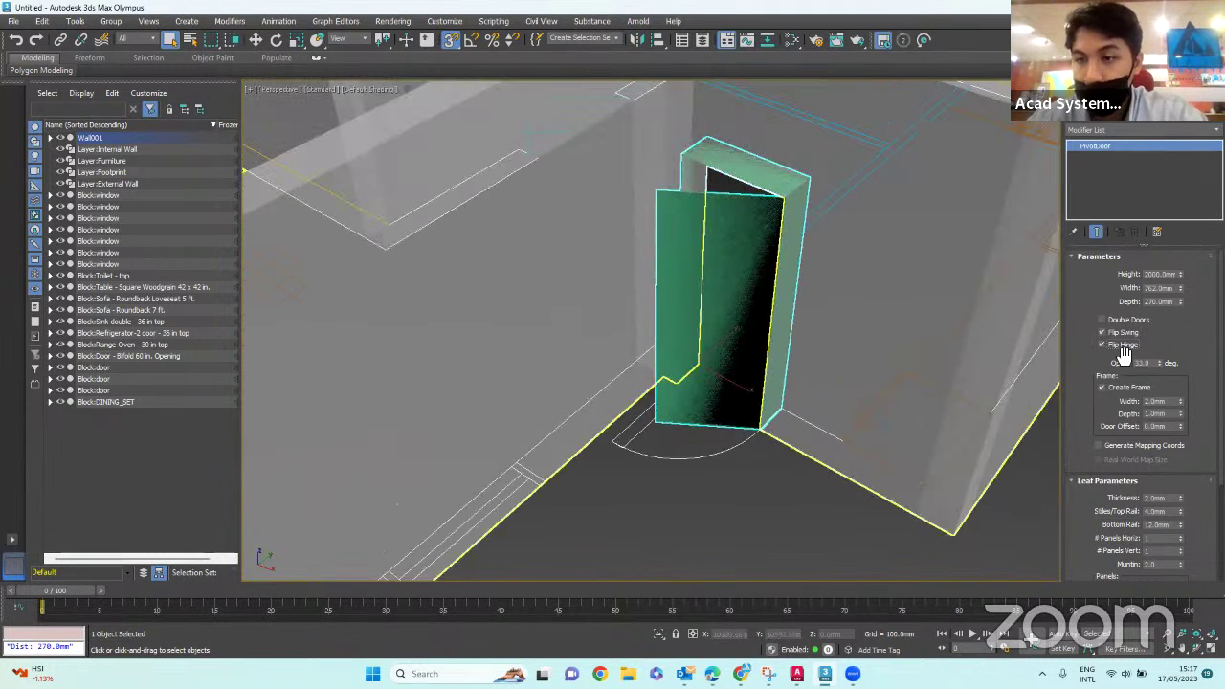
{"action": "left_click", "coordinate": [1103, 345]}
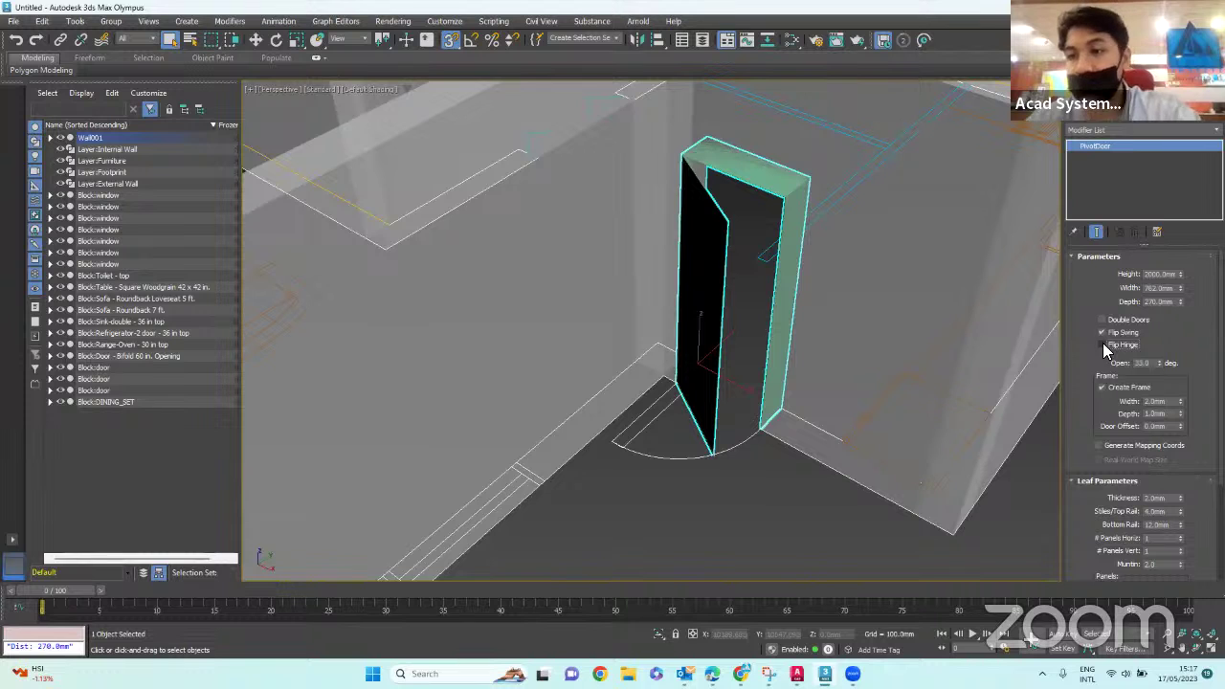
- Set the pivot door's frame width to 40 mm
{"action": "scroll", "coordinate": [704, 203], "scroll_direction": "up", "scroll_amount": 6}
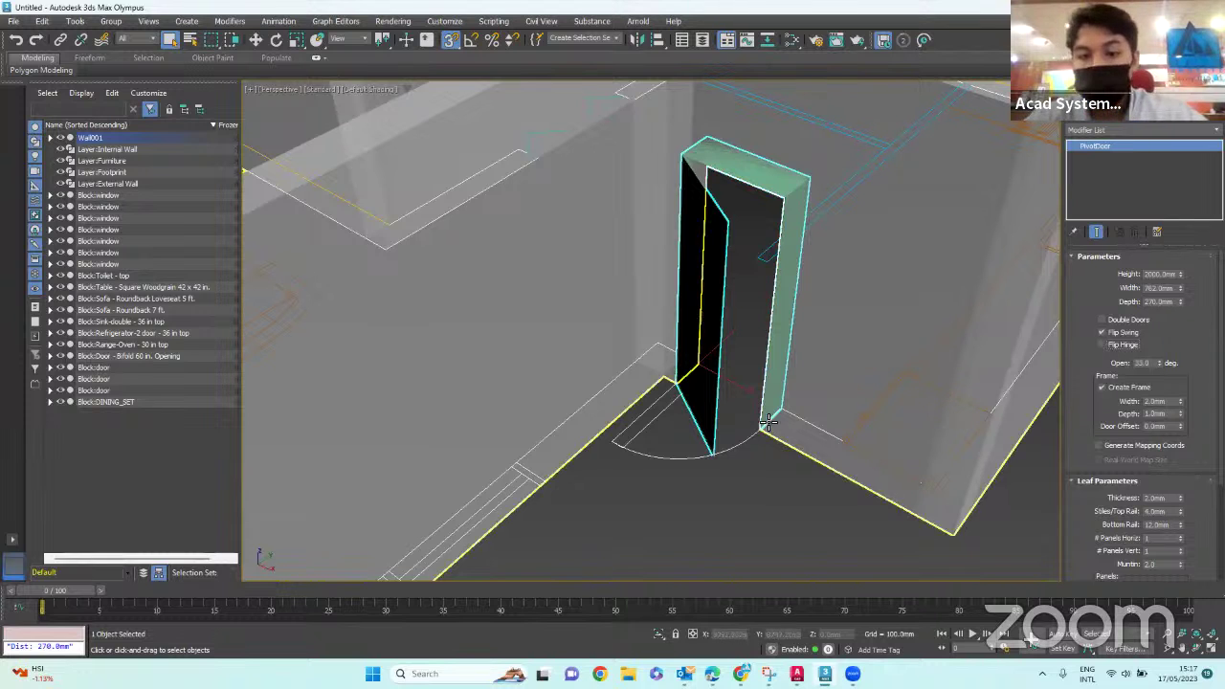
{"action": "scroll", "coordinate": [697, 201], "scroll_direction": "down", "scroll_amount": 4}
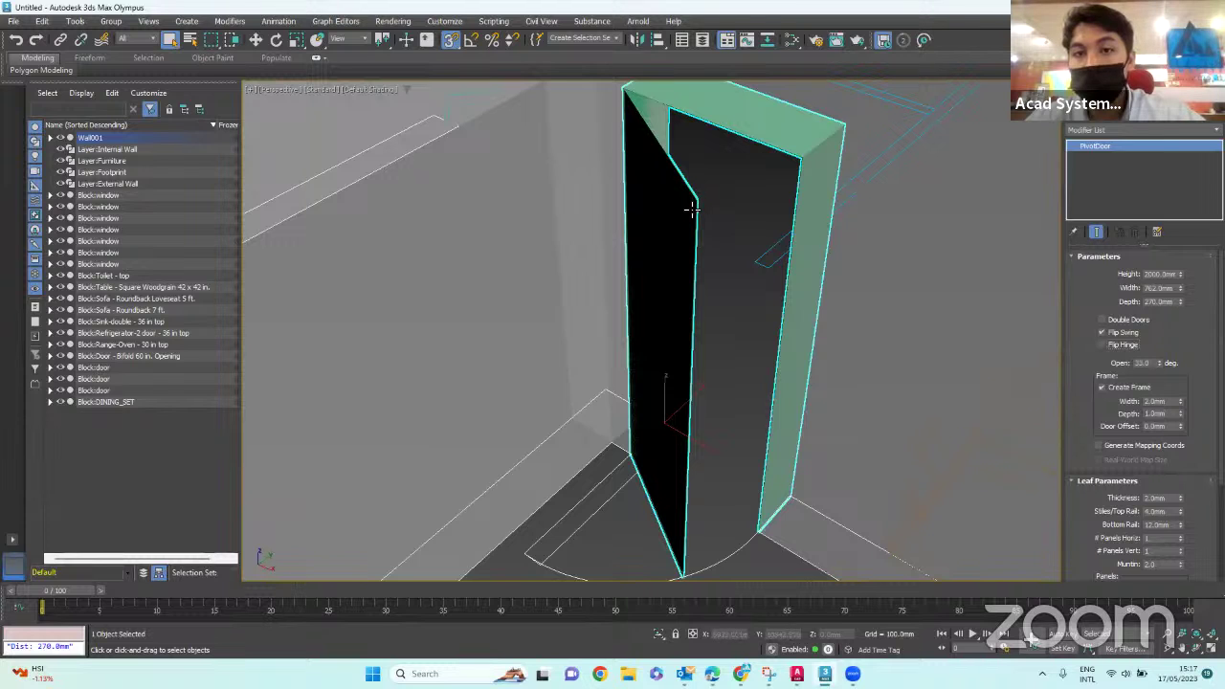
{"action": "scroll", "coordinate": [692, 208], "scroll_direction": "down", "scroll_amount": 3}
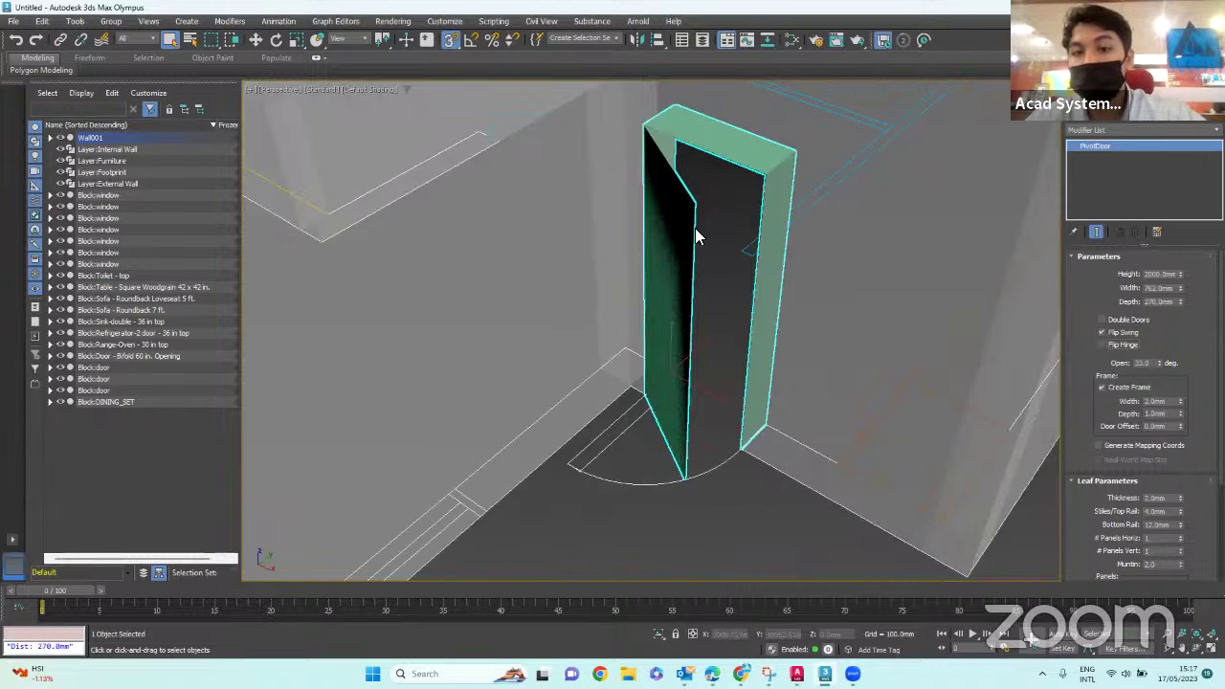
{"action": "left_click", "coordinate": [1159, 401]}
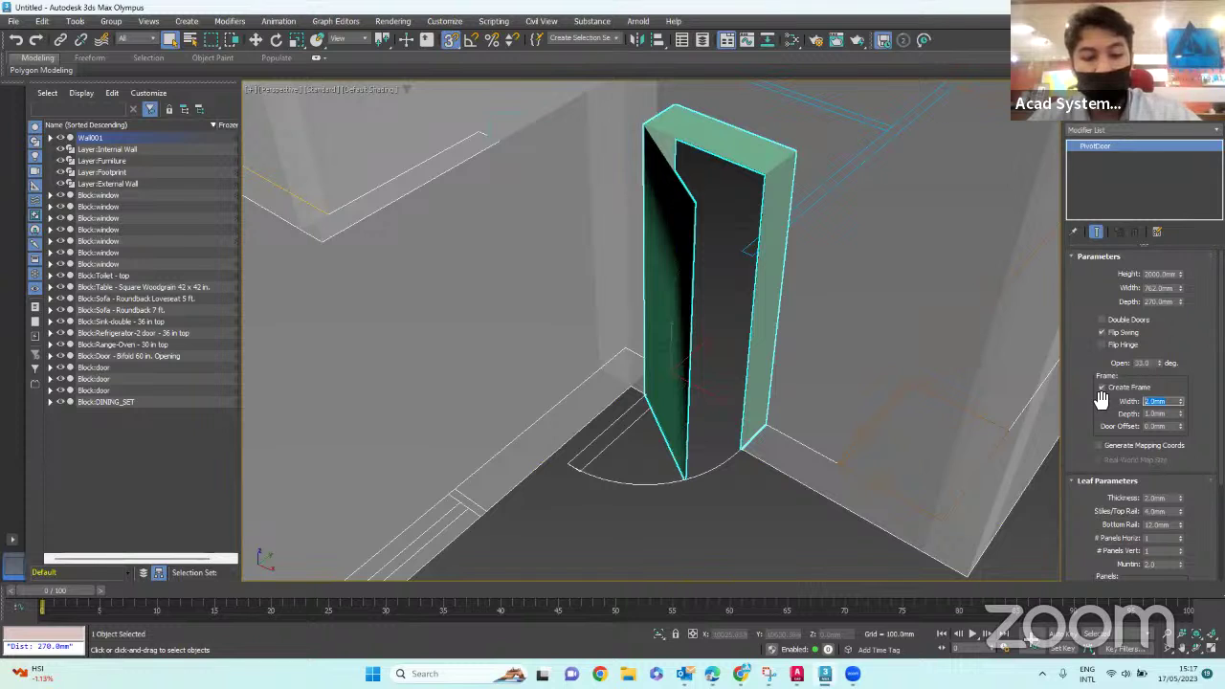
{"action": "type", "text": "50"}
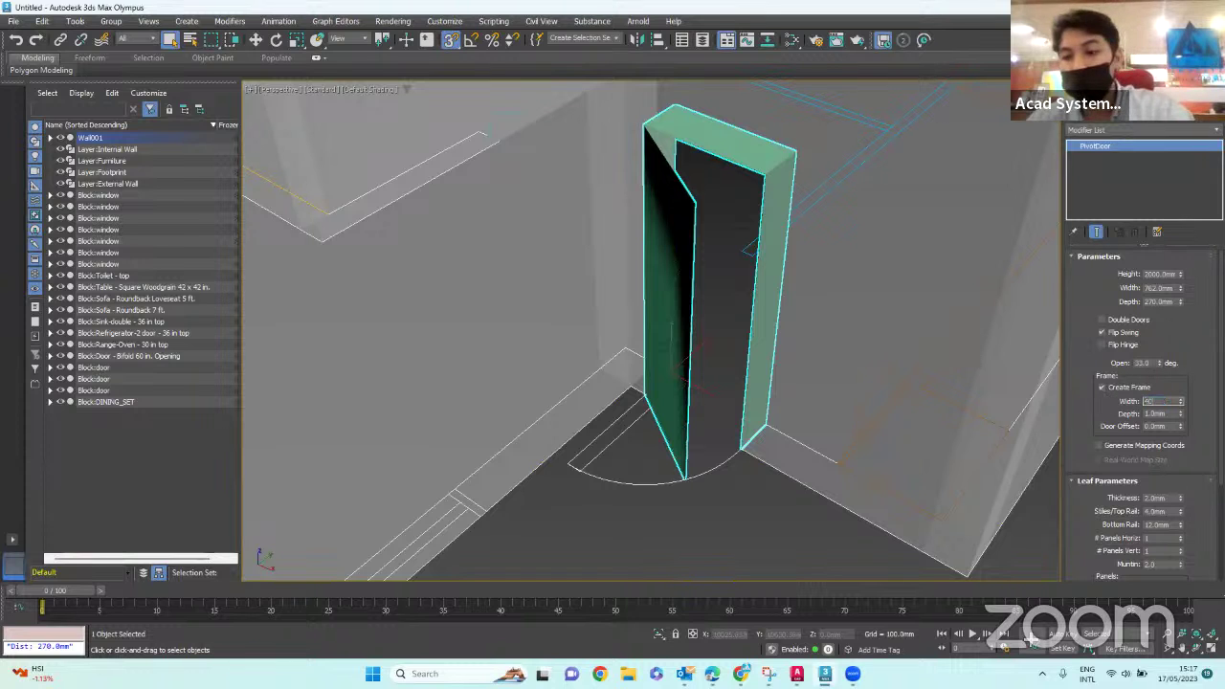
{"action": "left_click", "coordinate": [1166, 414]}
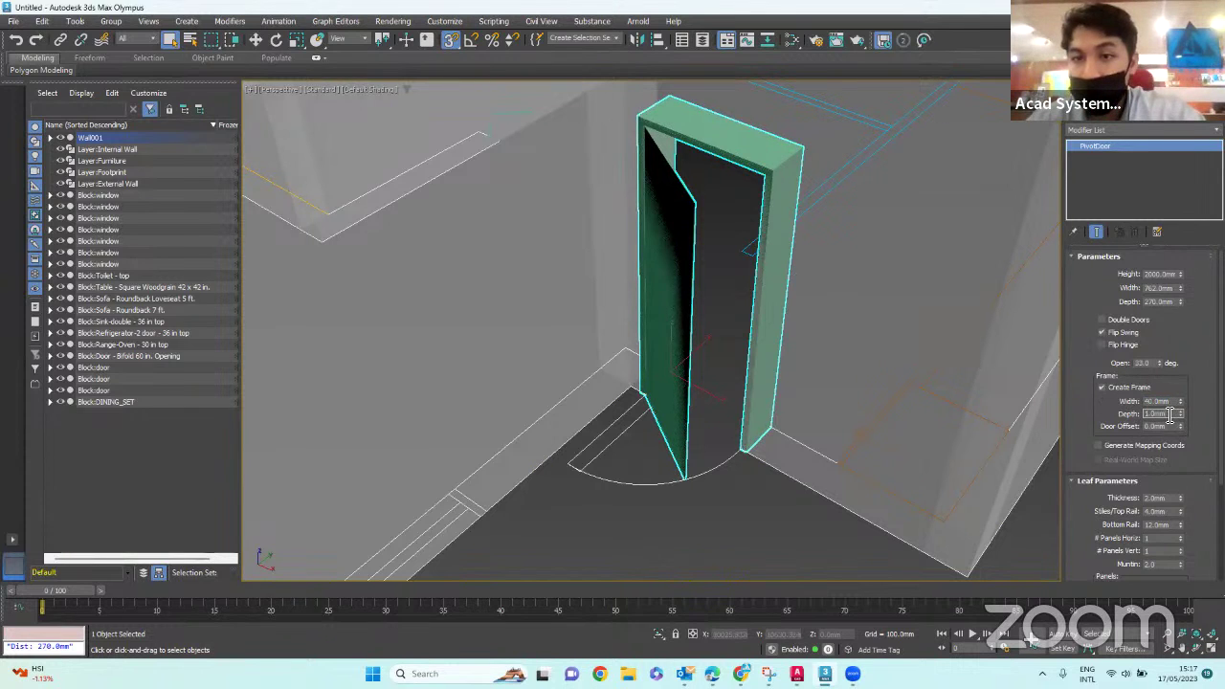
- Set the pivot door's leaf thickness to 40 mm
{"action": "scroll", "coordinate": [1162, 410], "scroll_direction": "down", "scroll_amount": 1}
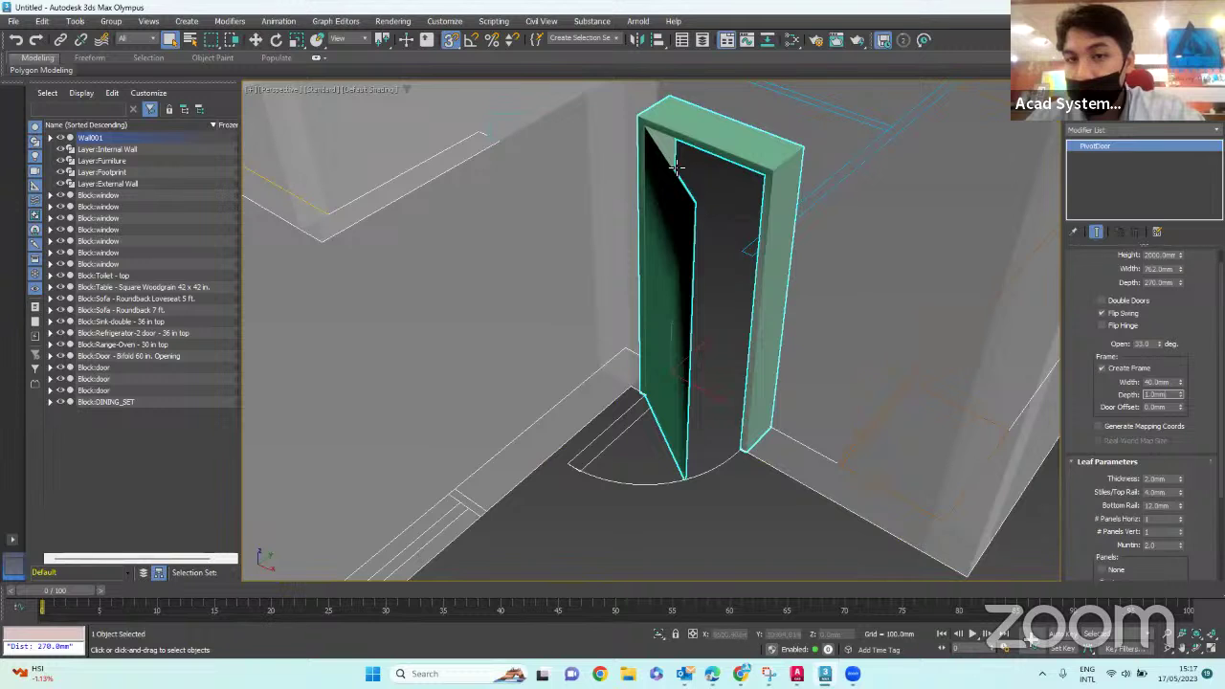
{"action": "double_click", "coordinate": [1158, 479]}
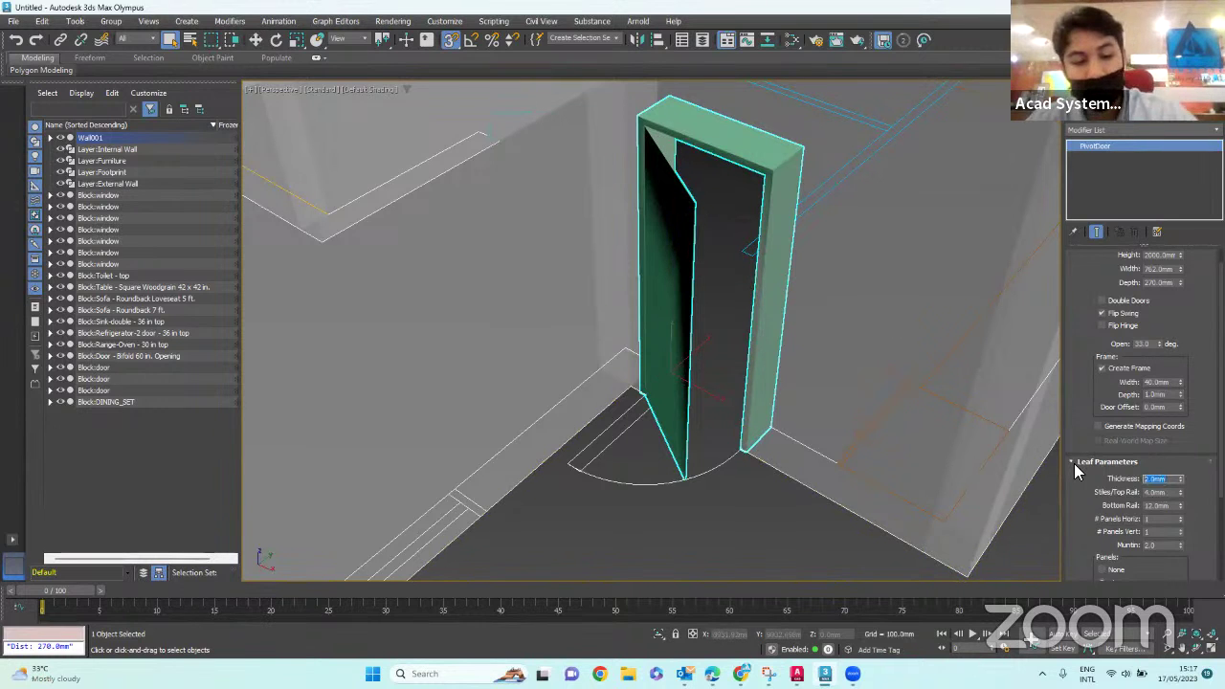
{"action": "type", "text": "20"}
{"action": "key", "text": "Return"}
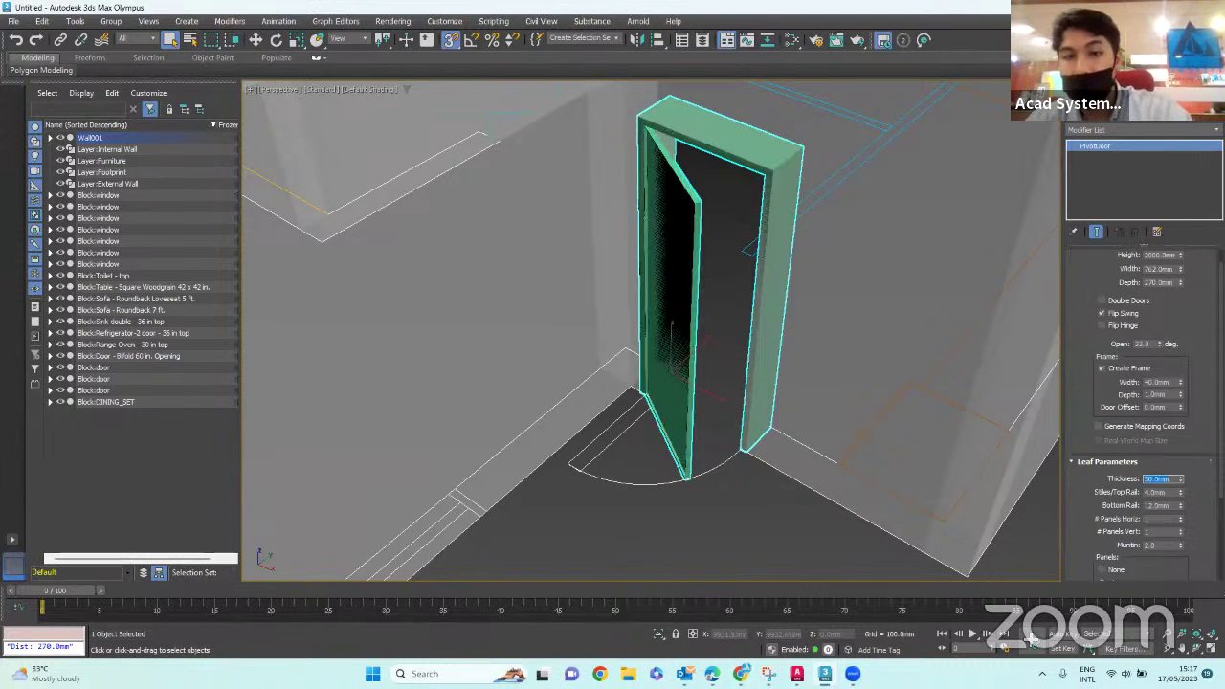
{"action": "scroll", "coordinate": [691, 444], "scroll_direction": "up", "scroll_amount": 4}
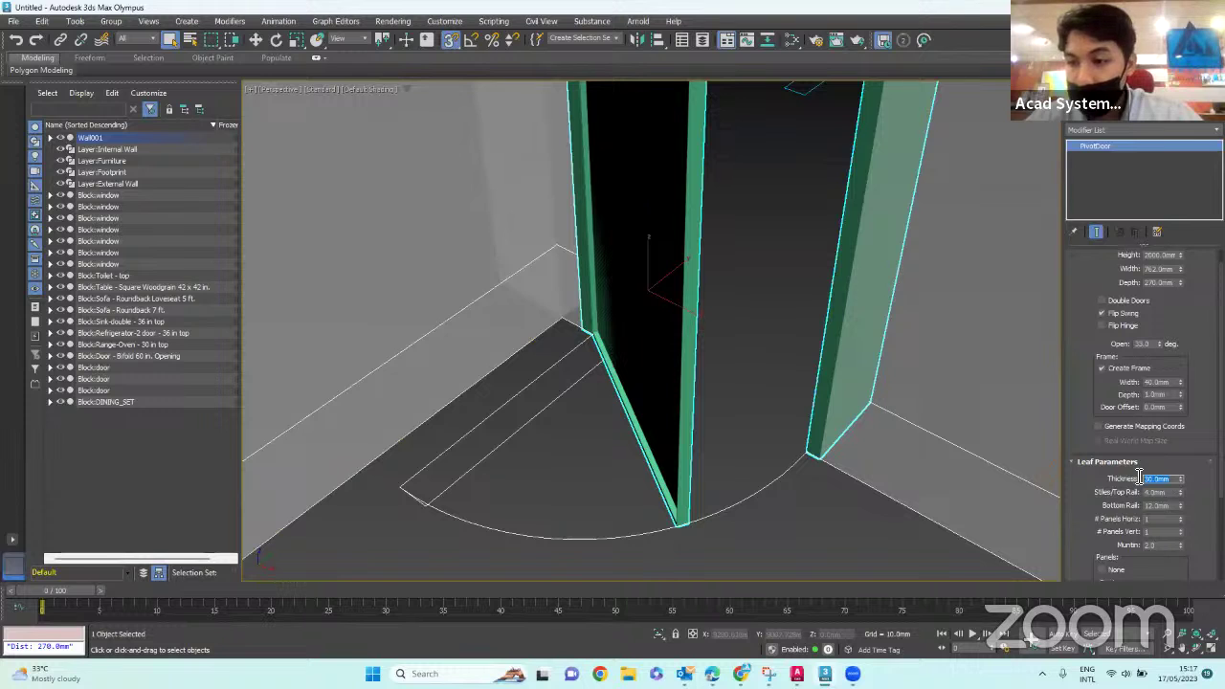
{"action": "type", "text": "4"}
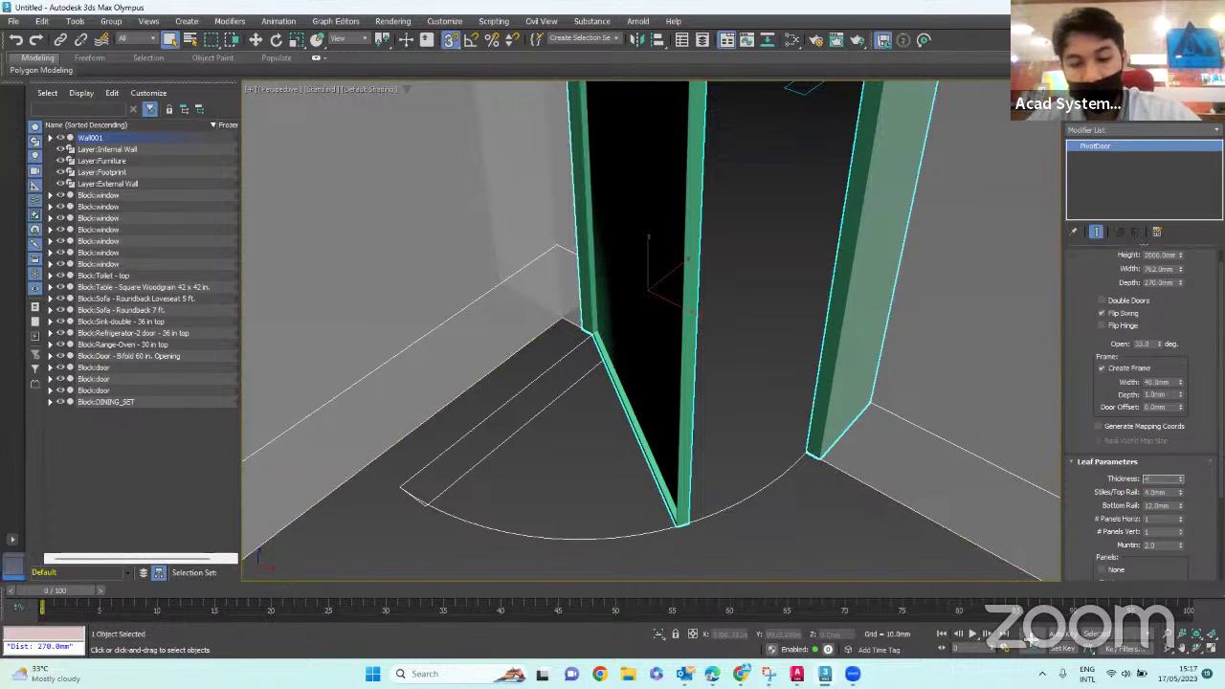
{"action": "type", "text": "0"}
{"action": "key", "text": "Return"}
{"action": "middle_click_drag", "start_coordinate": [689, 460], "coordinate": [787, 452], "text": "alt"}
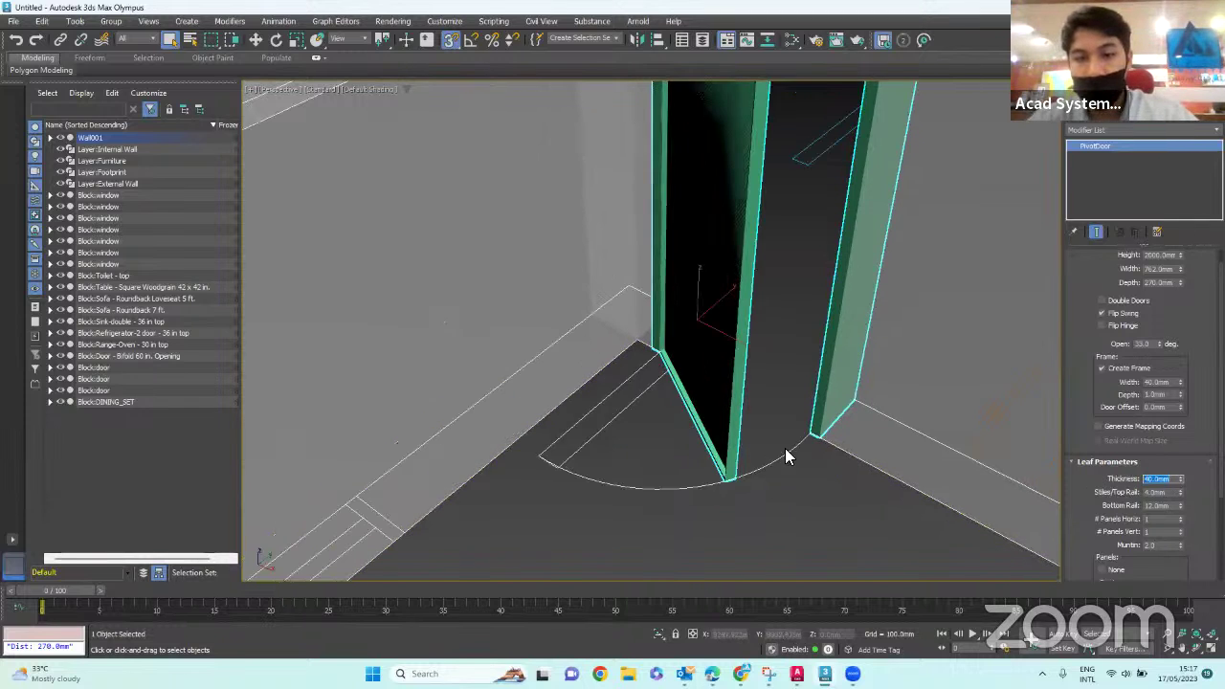
{"action": "scroll", "coordinate": [760, 482], "scroll_direction": "up", "scroll_amount": 6}
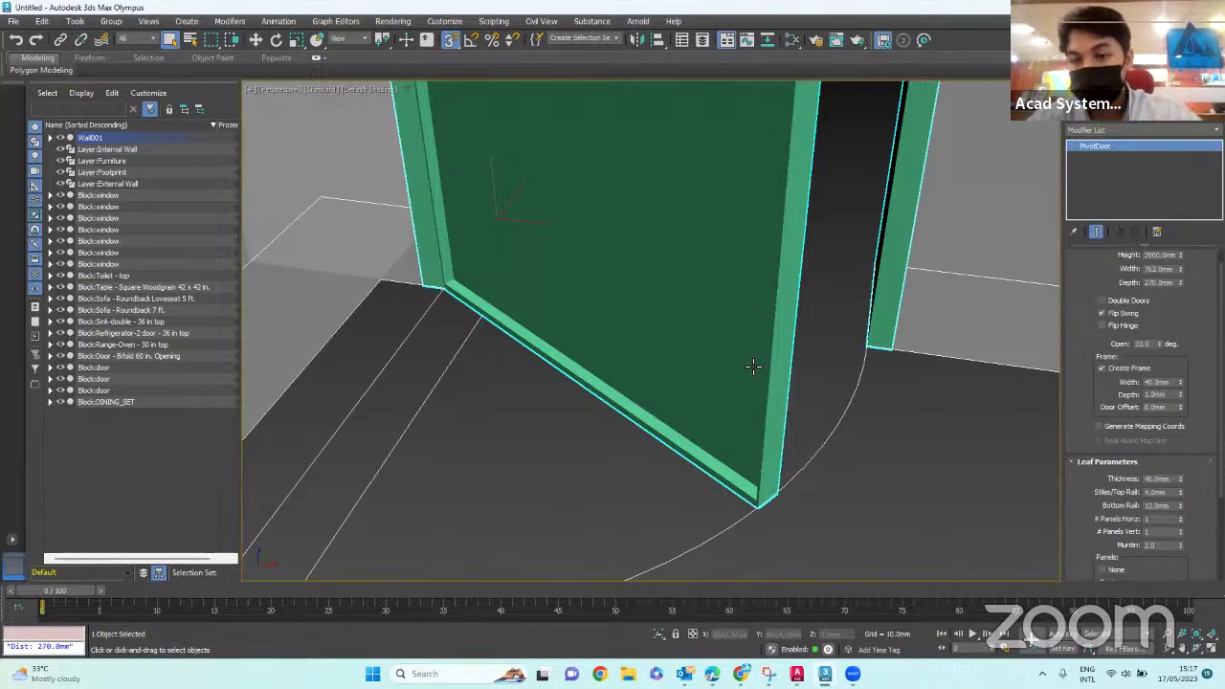
{"action": "scroll", "coordinate": [766, 354], "scroll_direction": "down", "scroll_amount": 3}
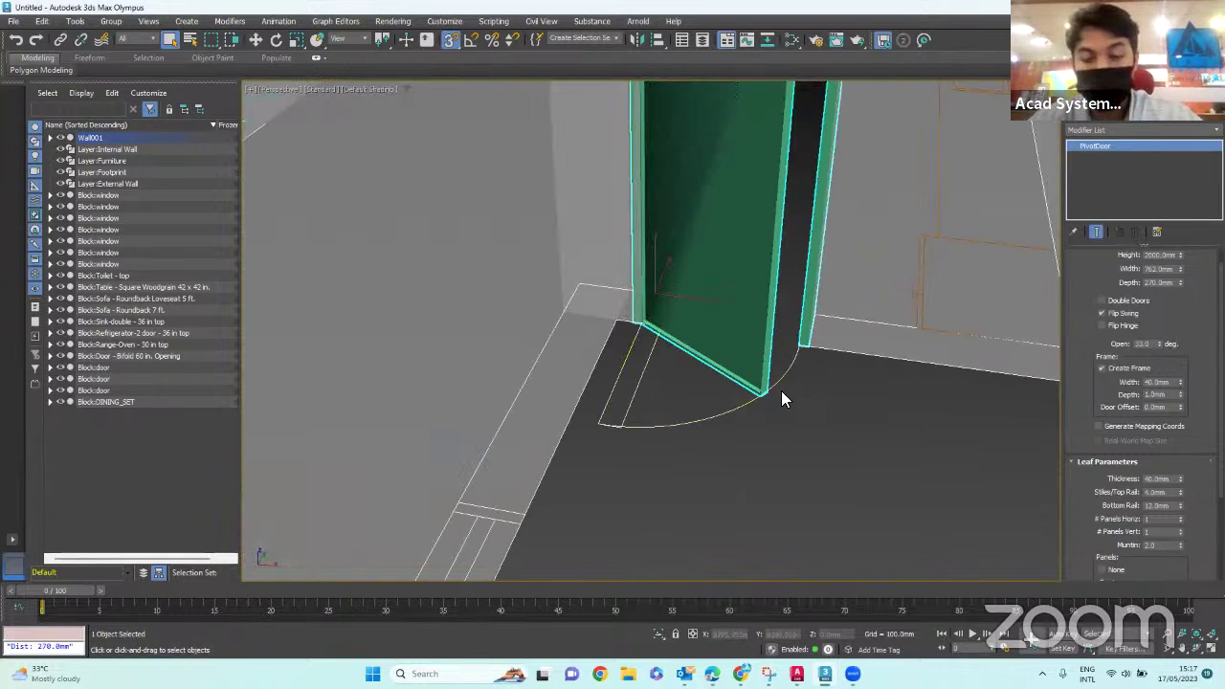
{"action": "mouse_move", "coordinate": [781, 391]}
{"action": "middle_mouse_down", "text": "alt"}
{"action": "mouse_move", "coordinate": [753, 405]}
{"action": "mouse_move", "coordinate": [772, 302]}
{"action": "mouse_move", "coordinate": [788, 400]}
{"action": "middle_mouse_up", "text": "alt"}
{"action": "scroll", "coordinate": [725, 380], "scroll_direction": "up", "scroll_amount": 2}
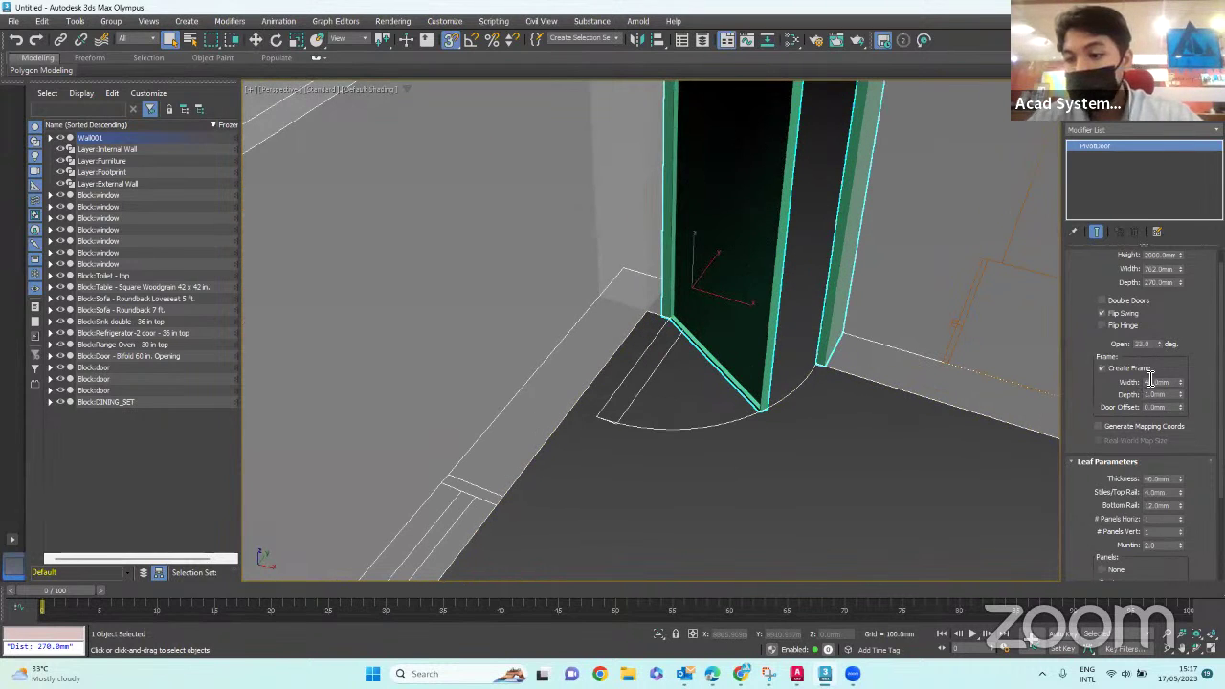
- Change the pivot door leaf's panel type from Glass to None to make a plain solid leaf
{"action": "scroll", "coordinate": [1151, 378], "scroll_direction": "down", "scroll_amount": 1}
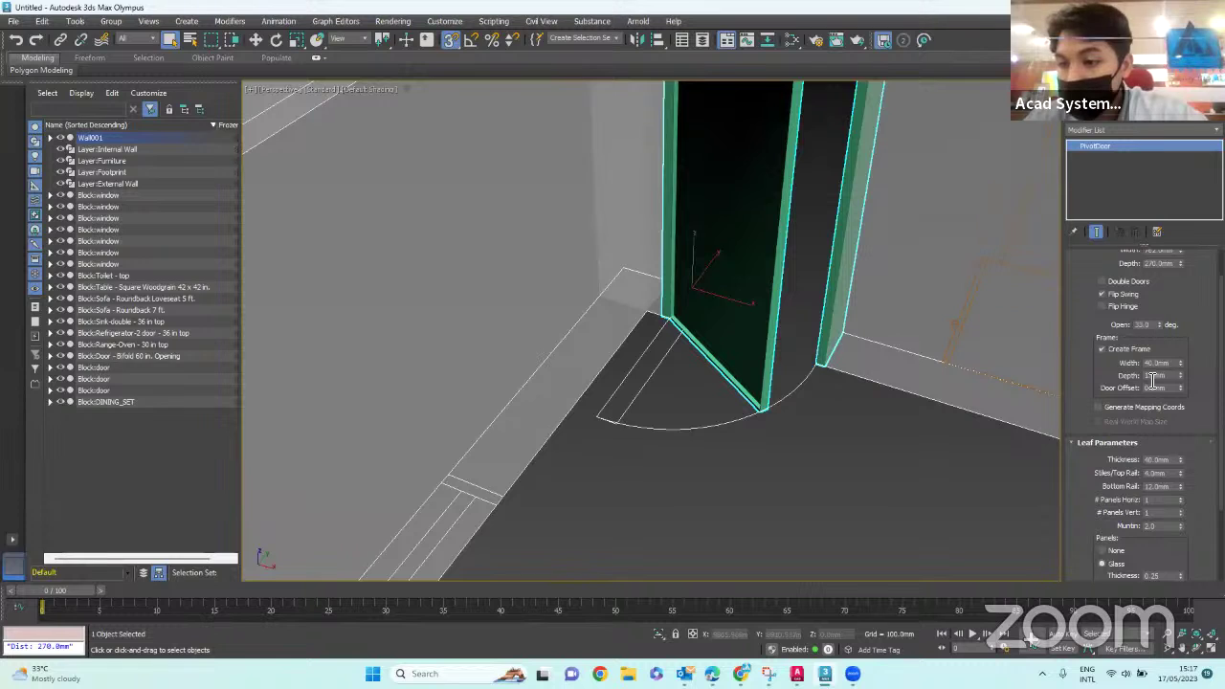
{"action": "scroll", "coordinate": [1138, 502], "scroll_direction": "down", "scroll_amount": 3}
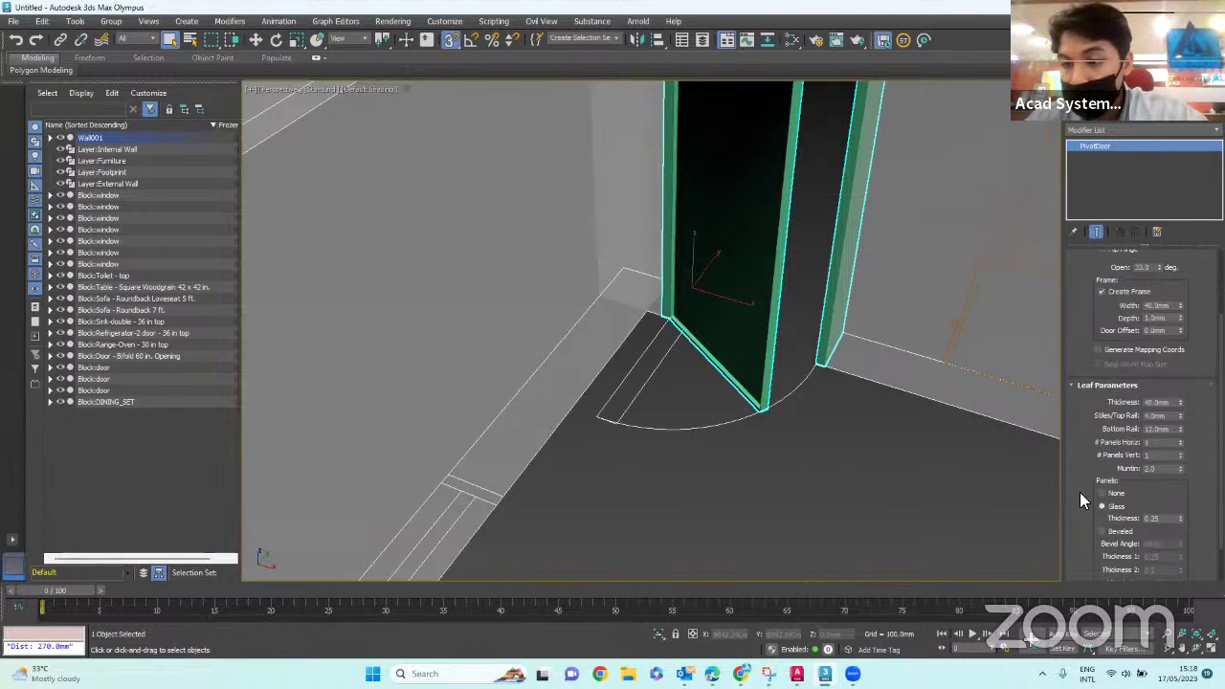
{"action": "left_click", "coordinate": [1103, 506]}
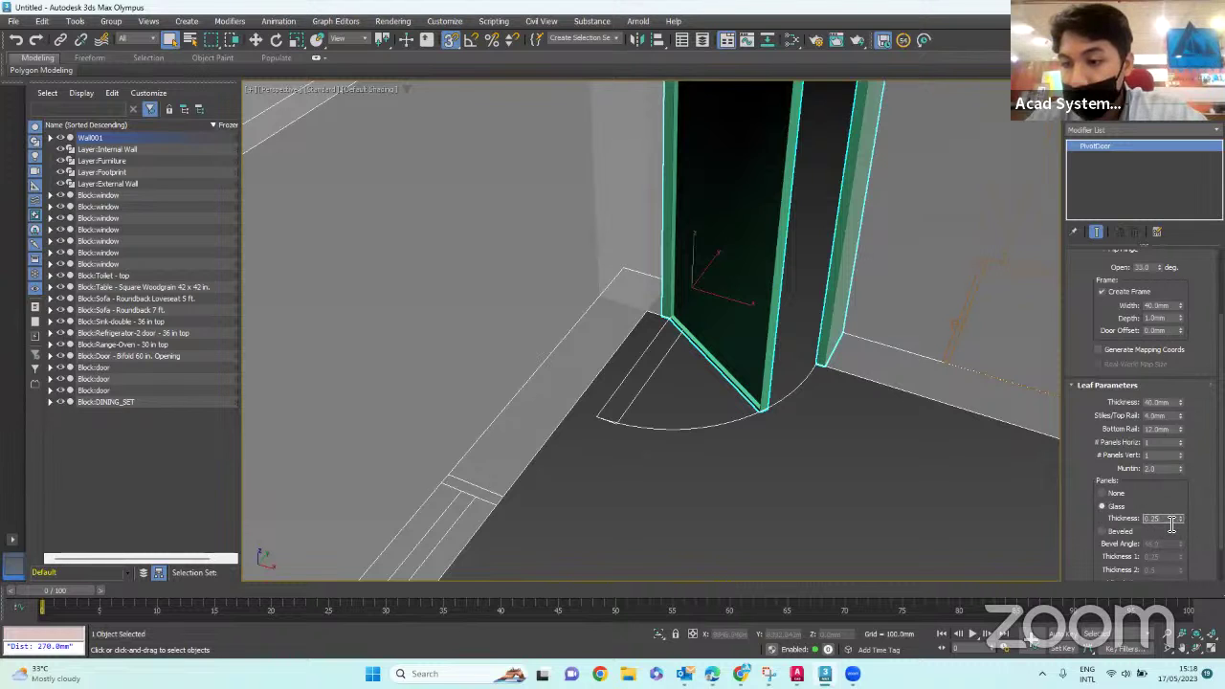
{"action": "scroll", "coordinate": [763, 402], "scroll_direction": "up", "scroll_amount": 4}
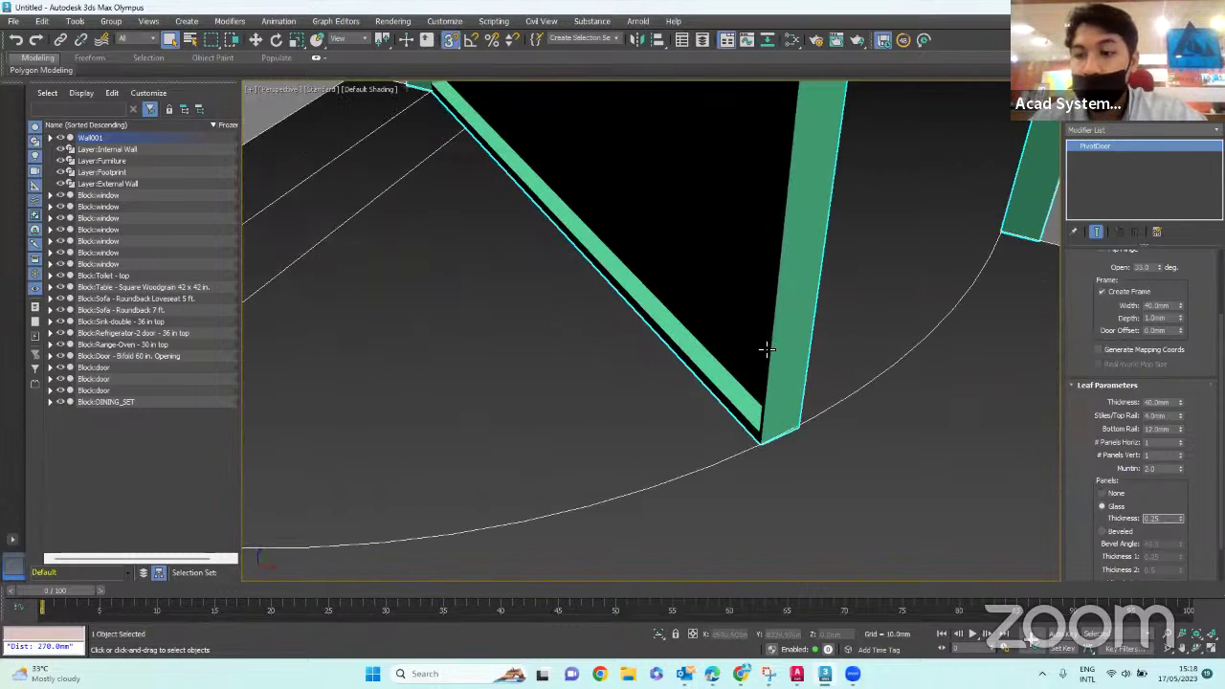
{"action": "left_click", "coordinate": [1102, 493]}
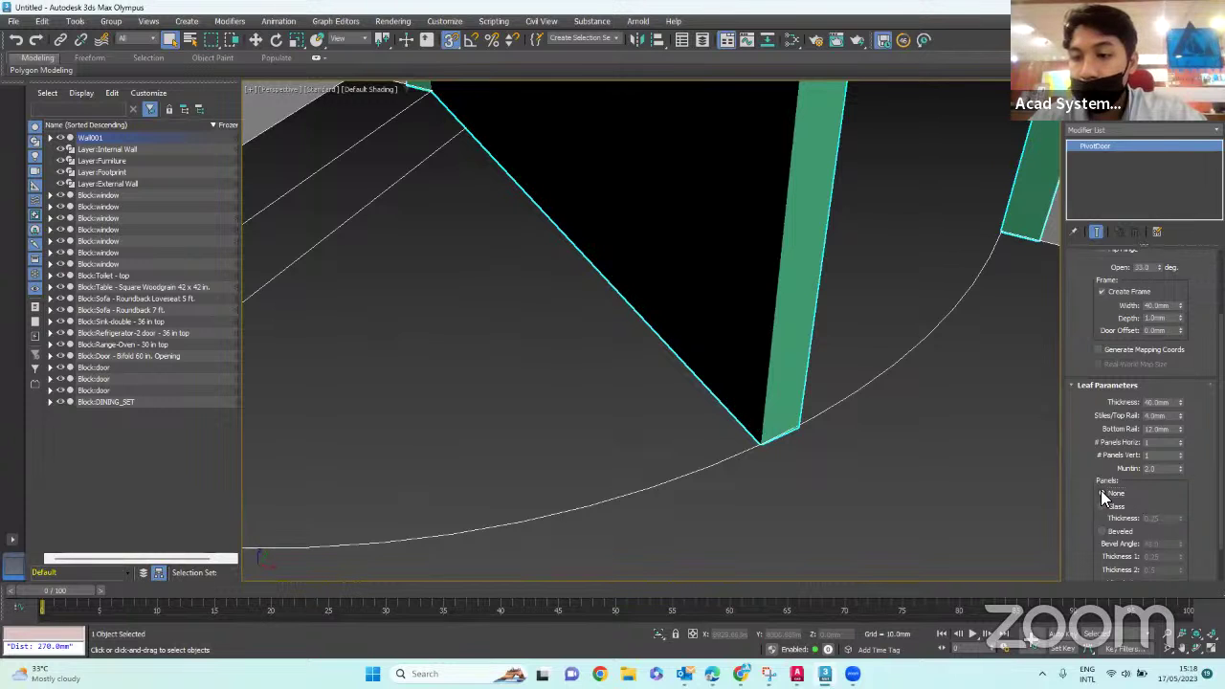
{"action": "scroll", "coordinate": [871, 425], "scroll_direction": "down", "scroll_amount": 5}
{"action": "scroll", "coordinate": [877, 327], "scroll_direction": "up", "scroll_amount": 6}
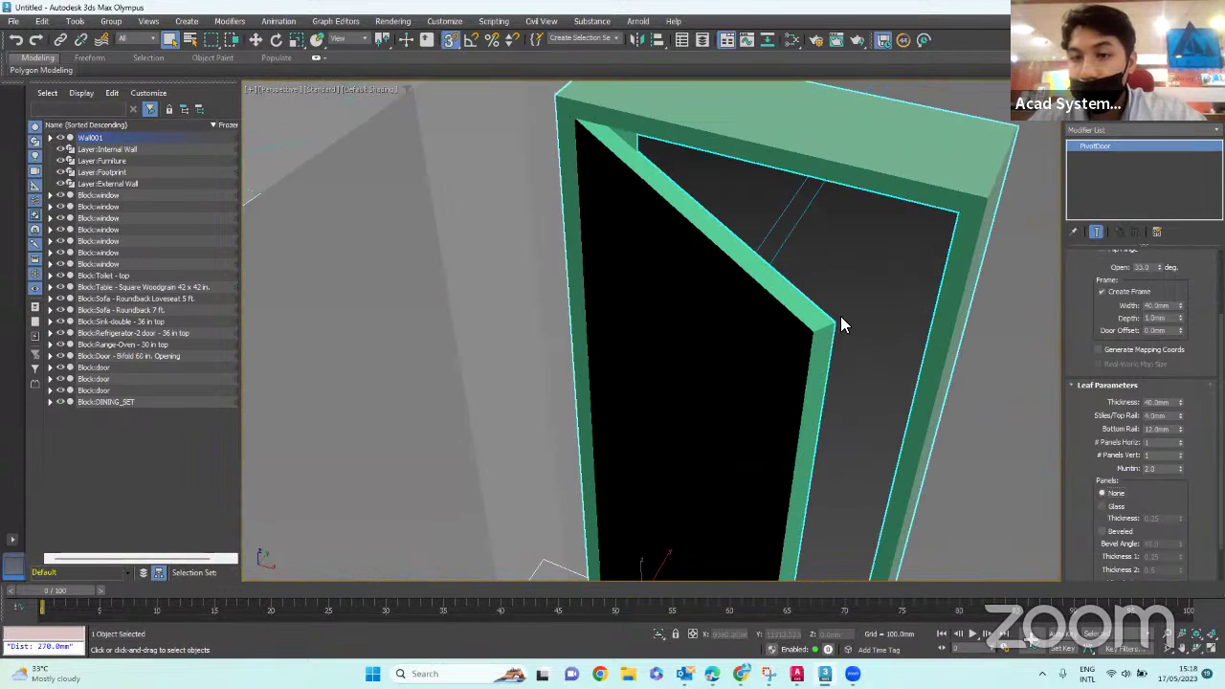
{"action": "scroll", "coordinate": [837, 328], "scroll_direction": "down", "scroll_amount": 4}
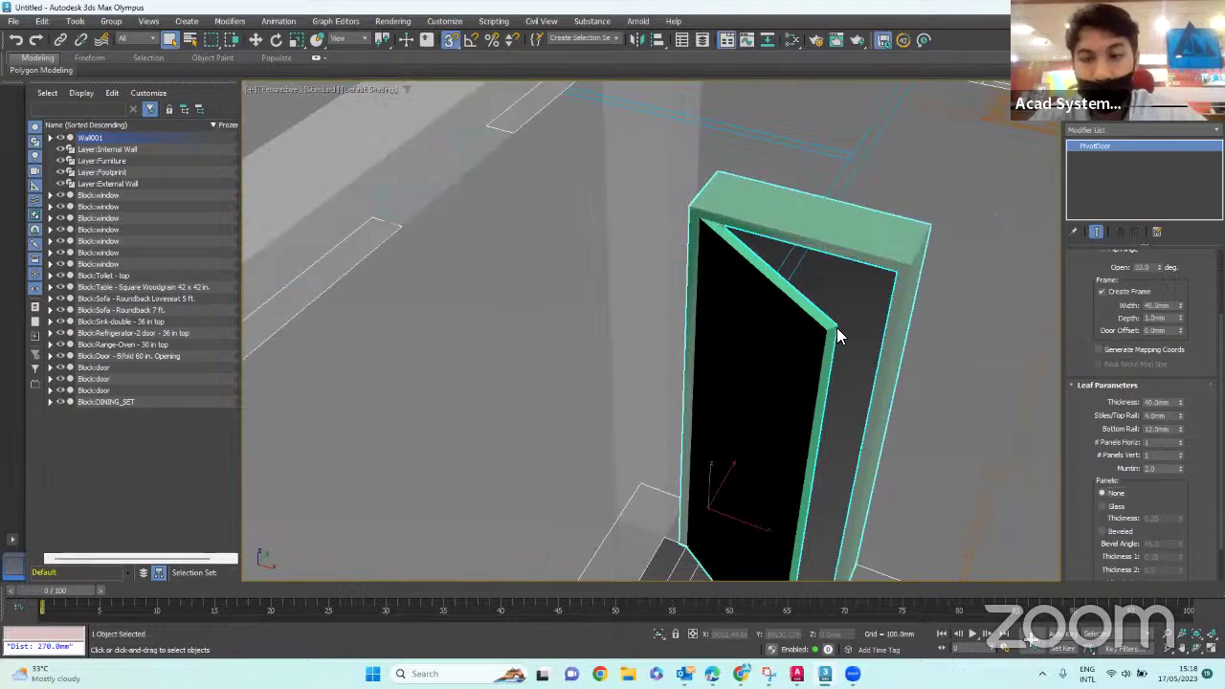
- Deselect the pivot door and bring the double-door opening in the external wall into close view
{"action": "middle_click_drag", "start_coordinate": [862, 305], "coordinate": [802, 226], "text": "alt"}
{"action": "scroll", "coordinate": [802, 226], "scroll_direction": "down", "scroll_amount": 8}
{"action": "middle_click_drag", "start_coordinate": [804, 287], "coordinate": [806, 347], "text": "alt"}
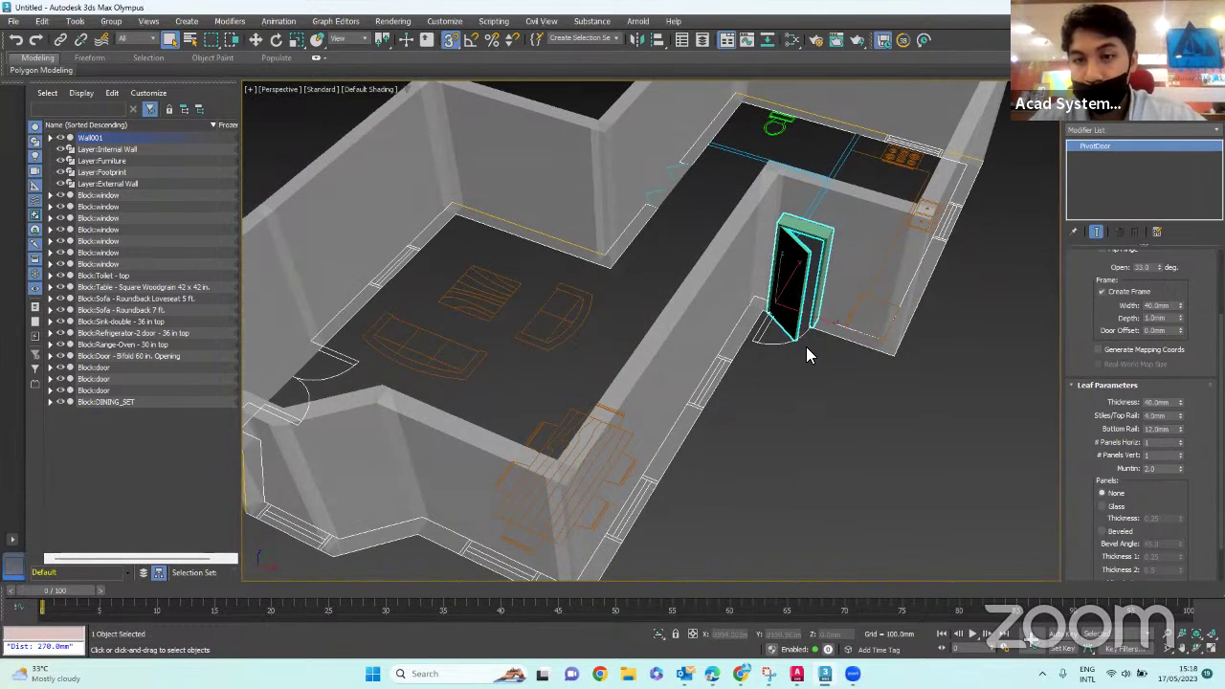
{"action": "left_click", "coordinate": [807, 346]}
{"action": "scroll", "coordinate": [809, 348], "scroll_direction": "down", "scroll_amount": 8}
{"action": "middle_click_drag", "start_coordinate": [826, 424], "coordinate": [661, 383], "text": "alt"}
{"action": "scroll", "coordinate": [648, 378], "scroll_direction": "up", "scroll_amount": 6}
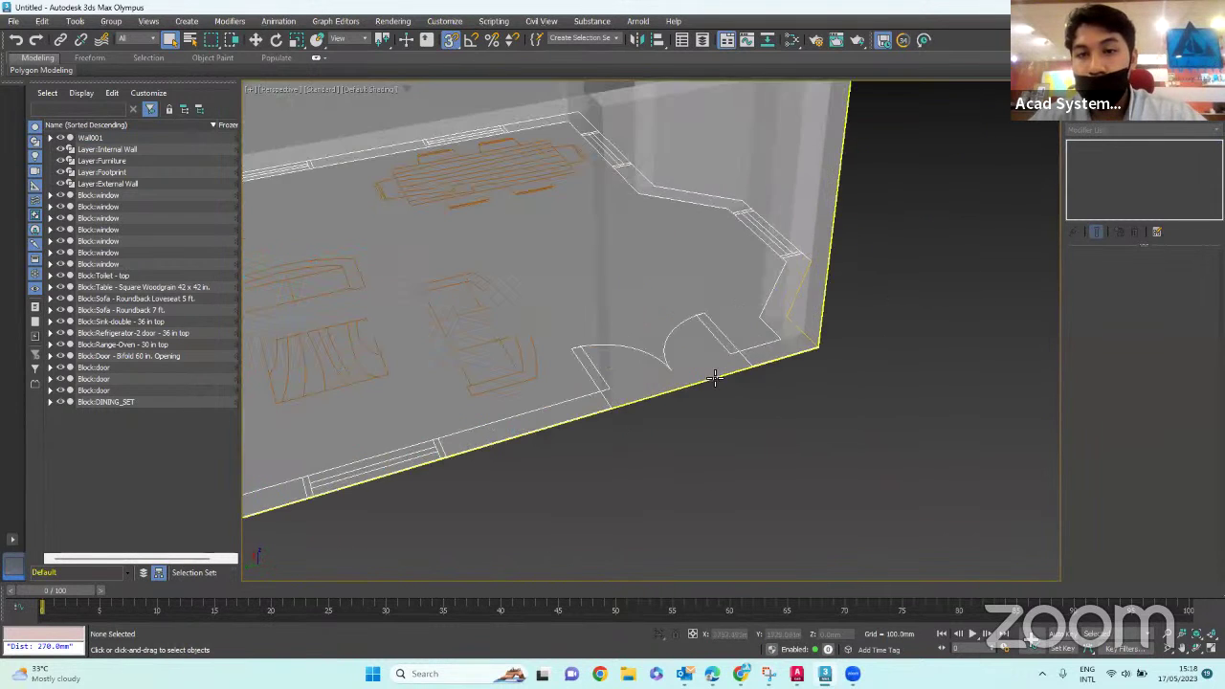
- Create a pivot door across the double-door opening in the external wall, 1524 mm wide and 270 mm deep
{"action": "scroll", "coordinate": [648, 378], "scroll_direction": "up", "scroll_amount": 2}
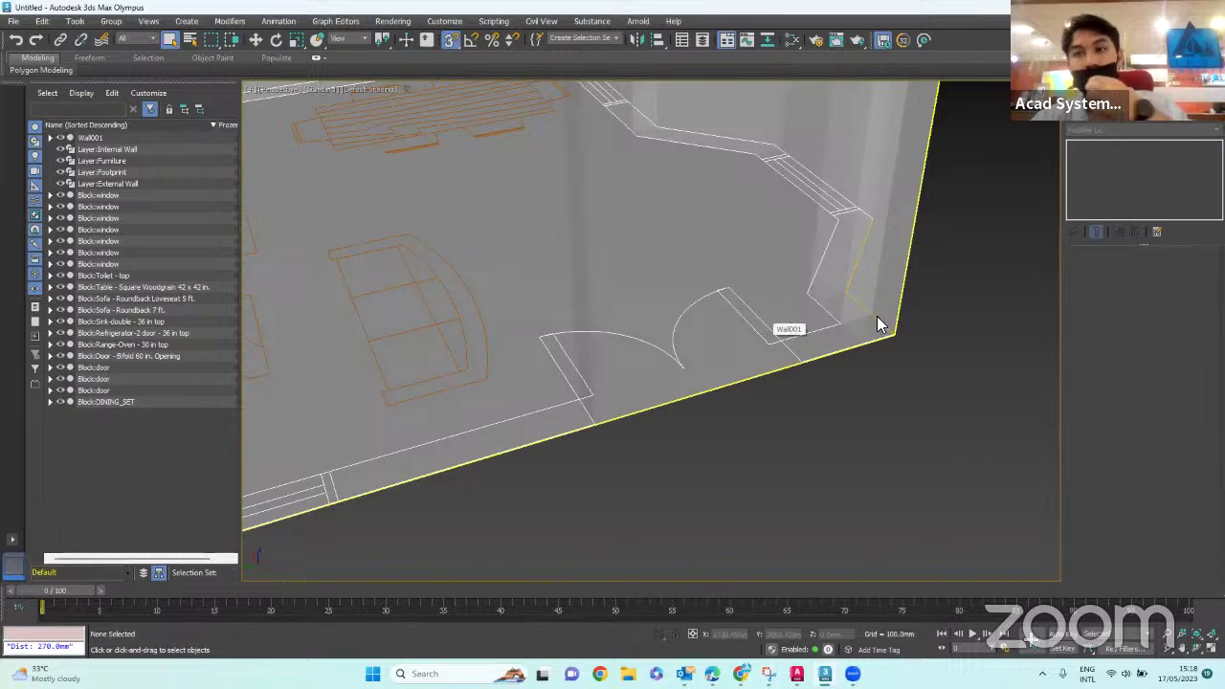
{"action": "left_click", "coordinate": [1076, 112]}
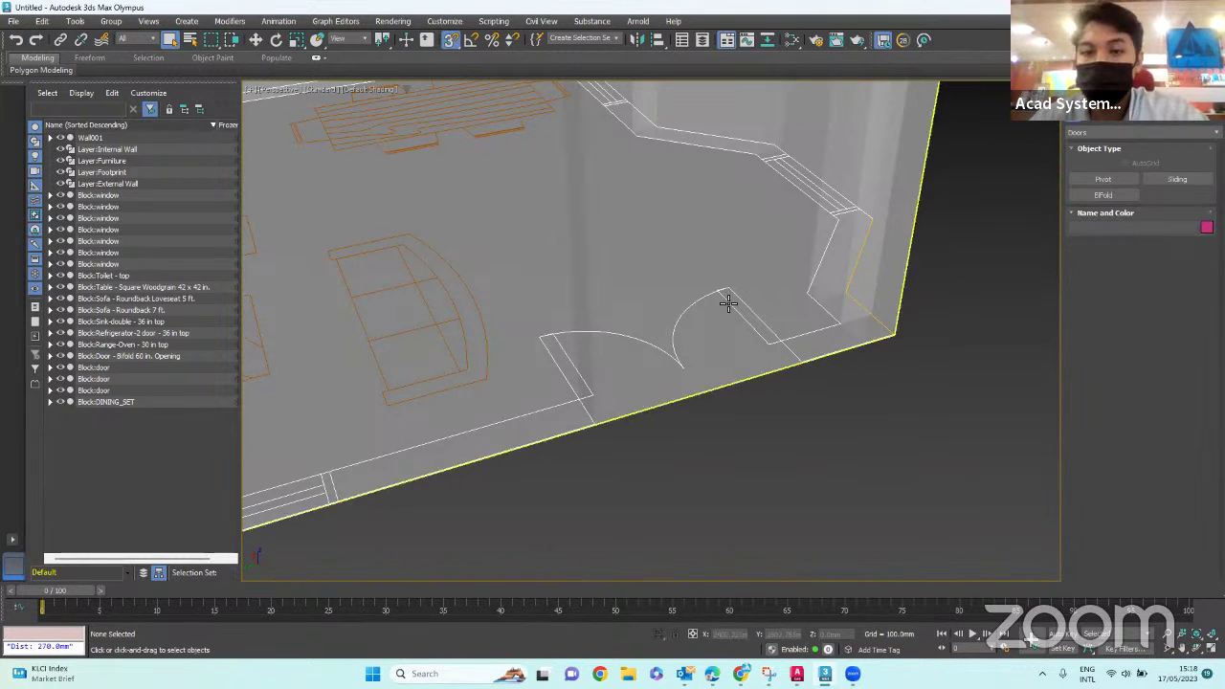
{"action": "left_click", "coordinate": [1084, 182]}
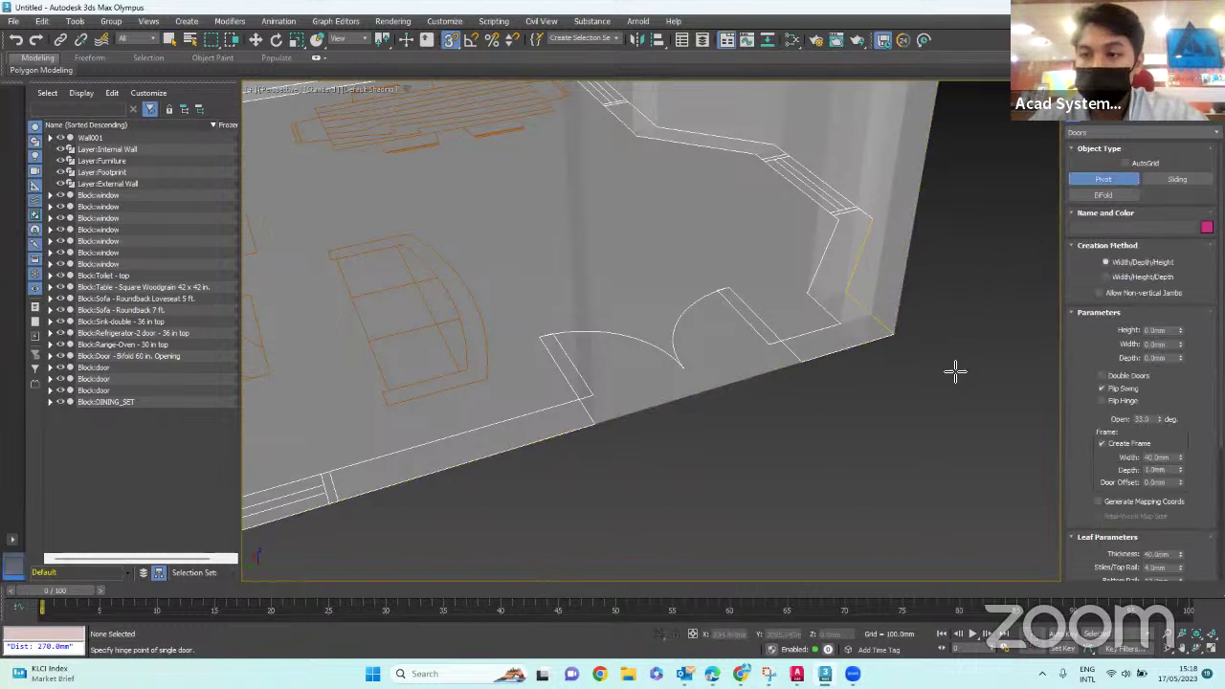
{"action": "scroll", "coordinate": [700, 372], "scroll_direction": "up", "scroll_amount": 2}
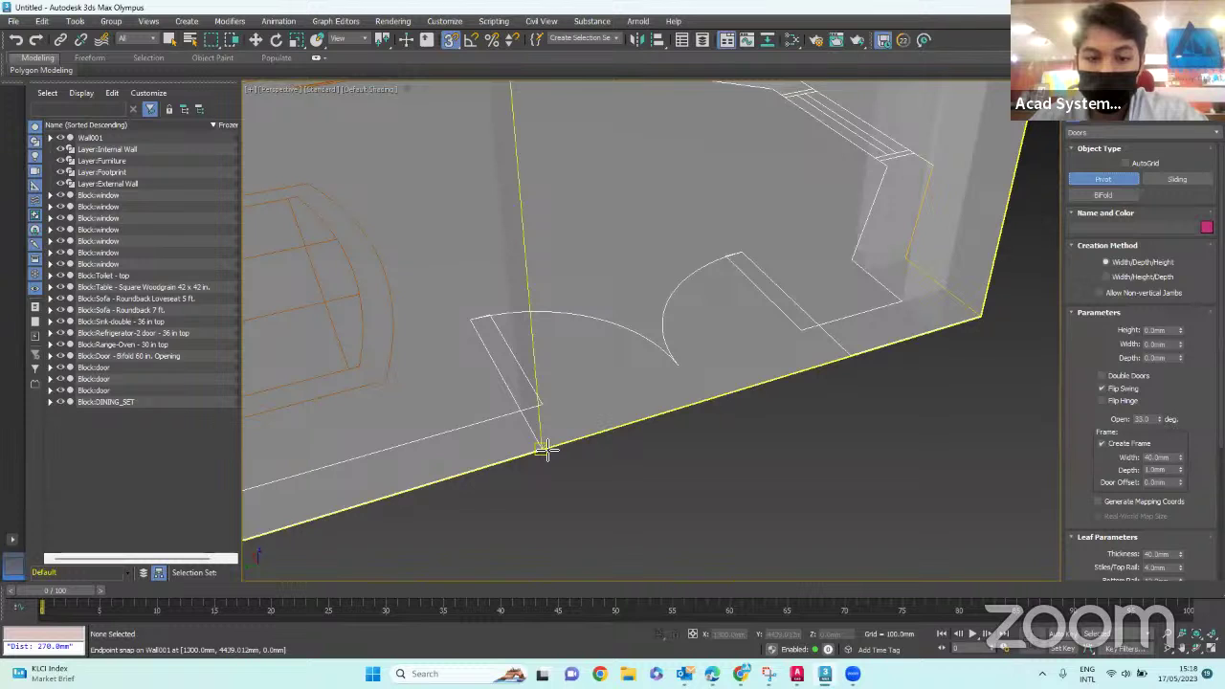
{"action": "mouse_move", "coordinate": [542, 450]}
{"action": "left_mouse_down"}
{"action": "mouse_move", "coordinate": [834, 374]}
{"action": "mouse_move", "coordinate": [852, 352]}
{"action": "left_mouse_up"}
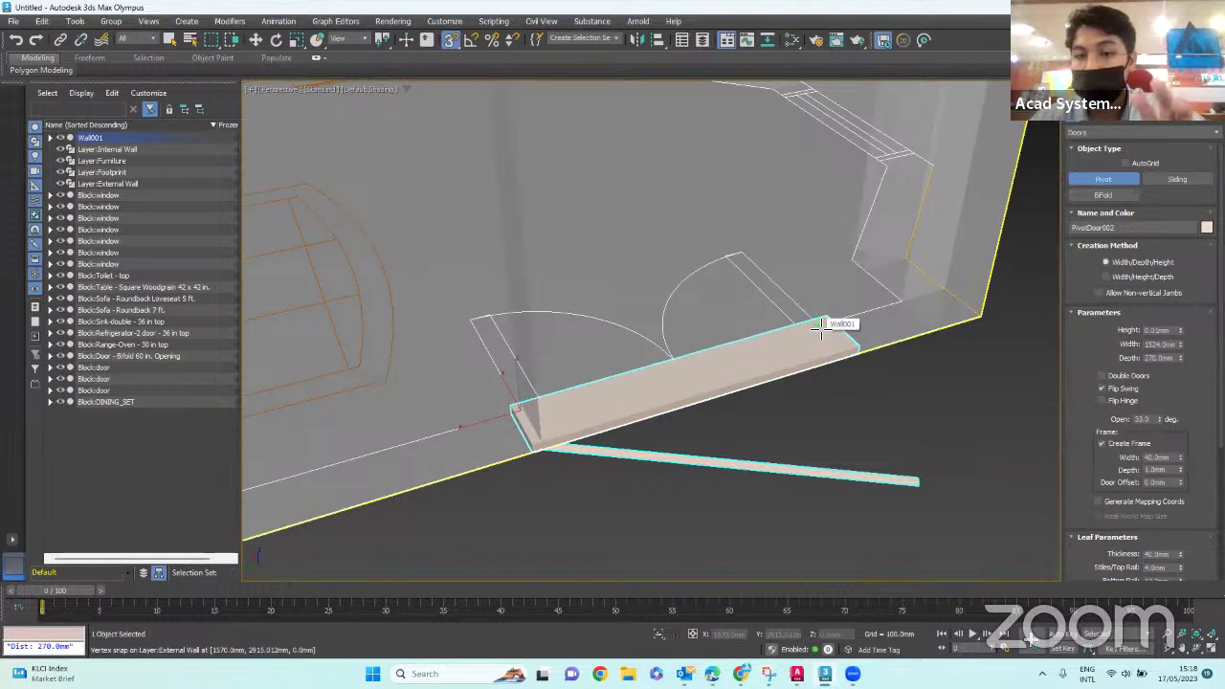
{"action": "left_click", "coordinate": [821, 328]}
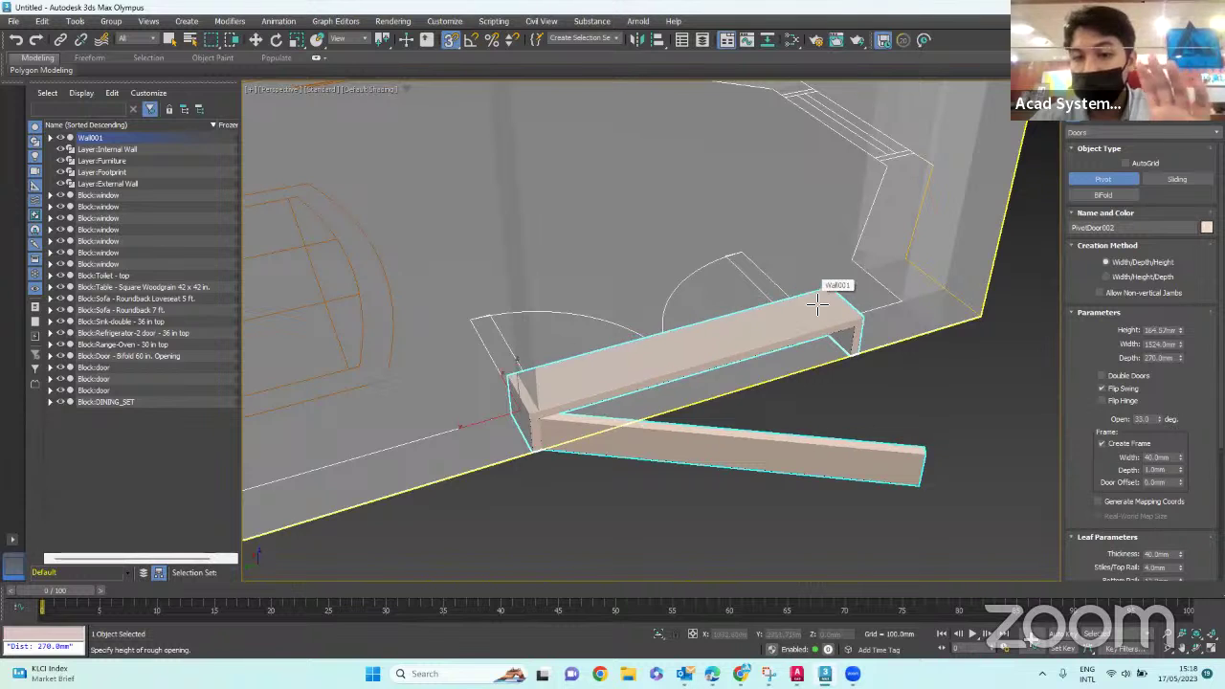
{"action": "scroll", "coordinate": [819, 304], "scroll_direction": "down", "scroll_amount": 5}
{"action": "middle_click_drag", "start_coordinate": [833, 292], "coordinate": [831, 254], "text": "alt"}
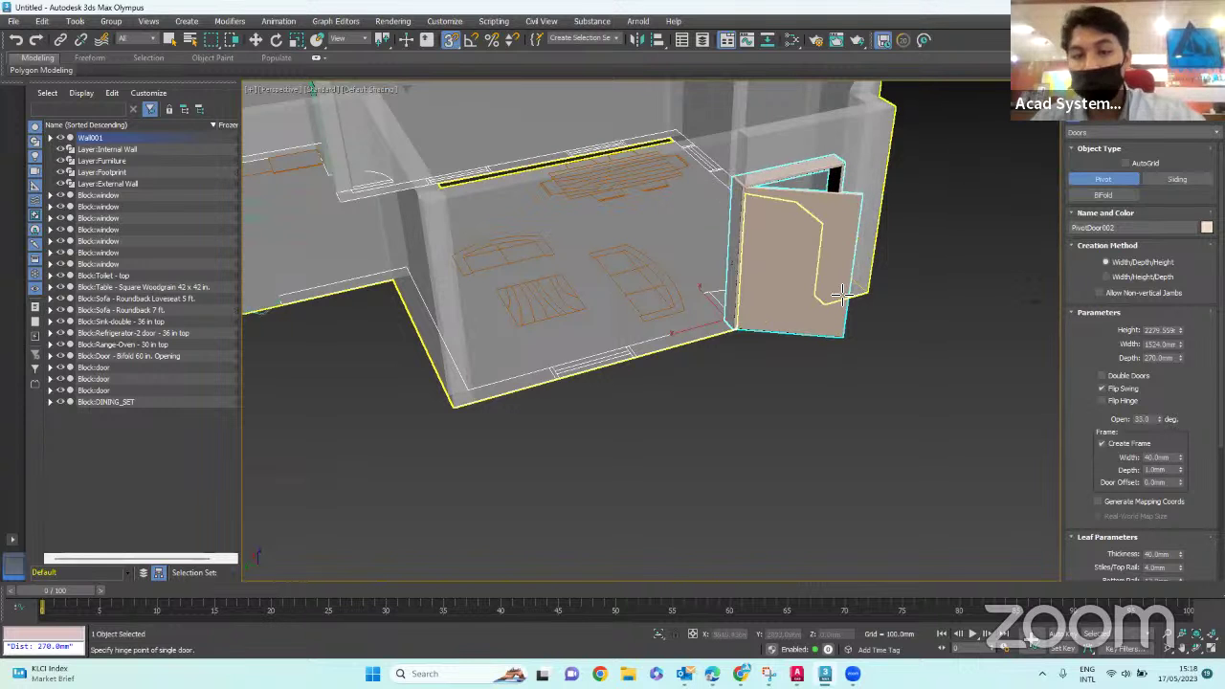
- Set the height of the pivot door in the double-door opening to 2100 mm
{"action": "middle_click_drag", "start_coordinate": [838, 330], "coordinate": [675, 338], "text": "alt"}
{"action": "scroll", "coordinate": [675, 338], "scroll_direction": "up", "scroll_amount": 8}
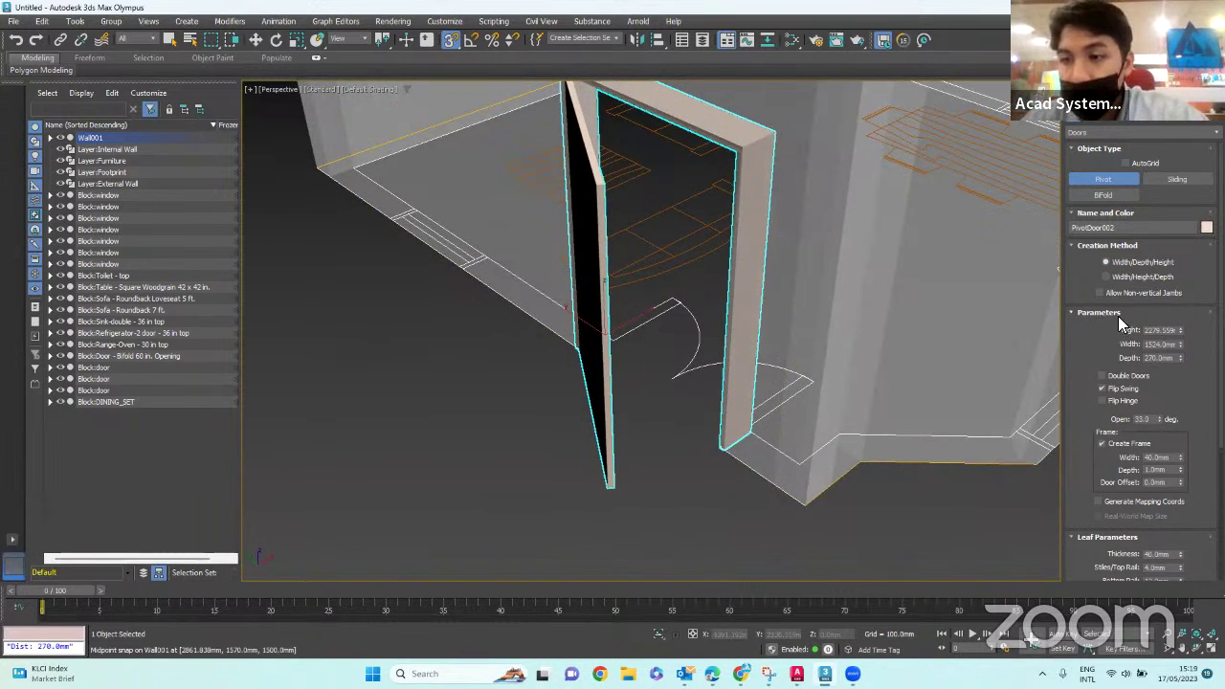
{"action": "double_click", "coordinate": [1156, 330]}
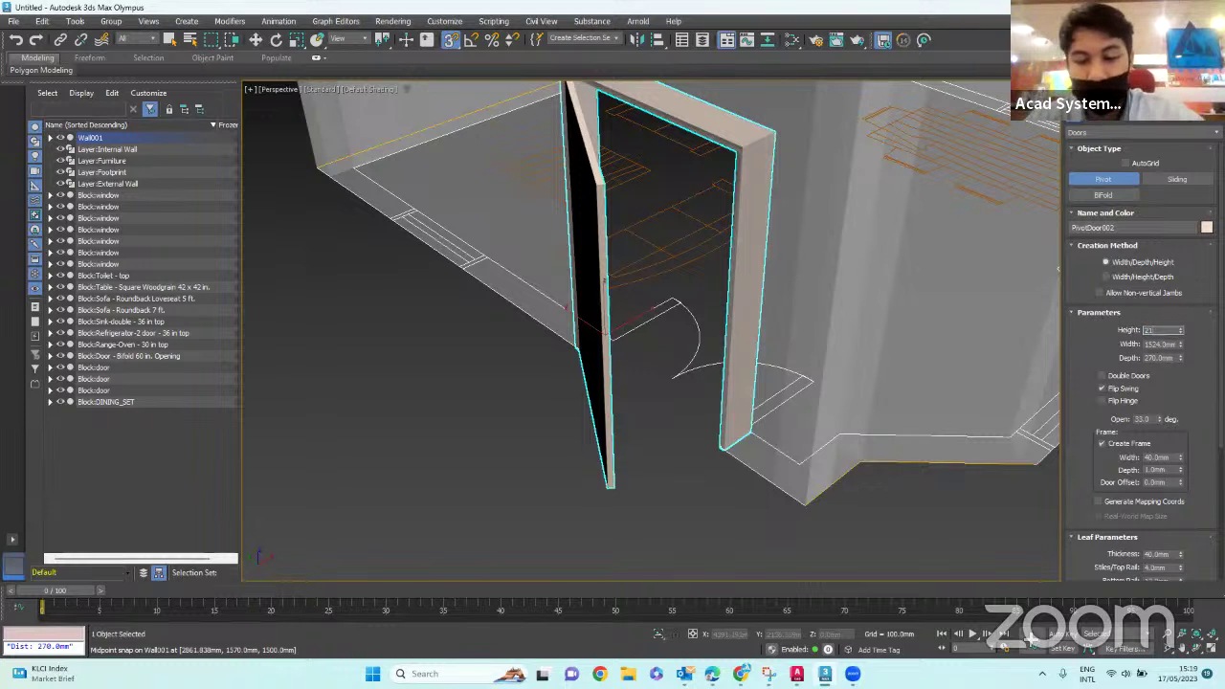
{"action": "key", "text": "Return"}
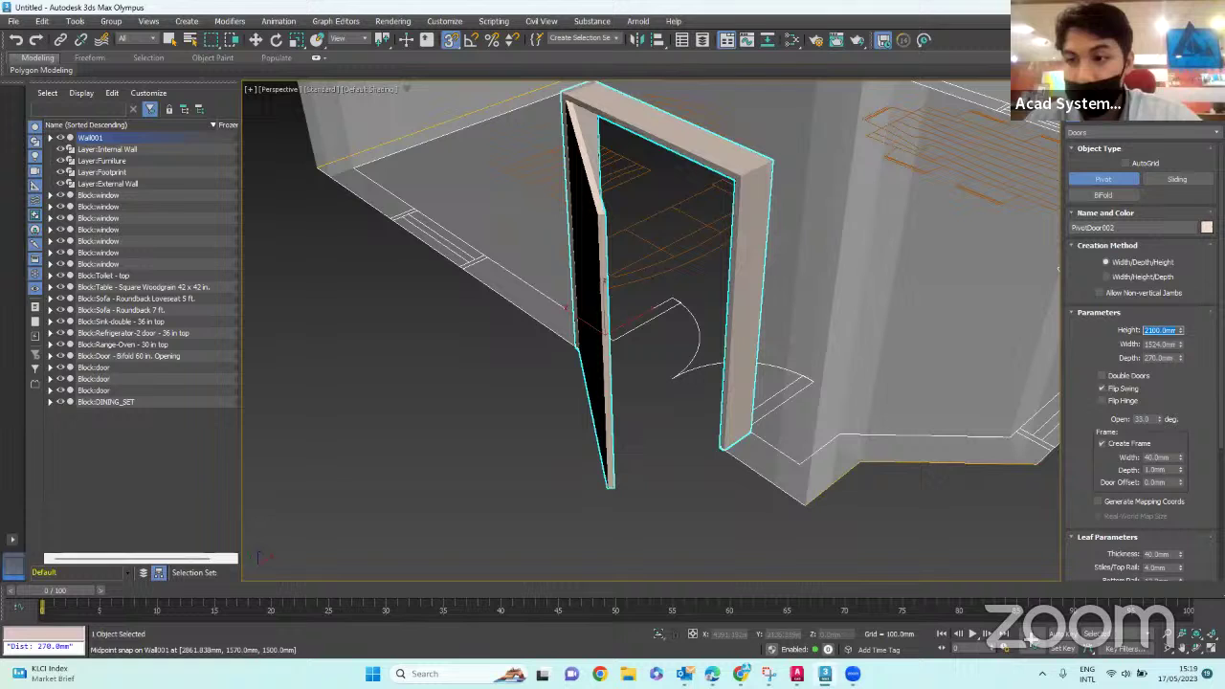
- Make the new pivot door a double door and set its opening angle to 90 degrees
{"action": "left_click", "coordinate": [1103, 377]}
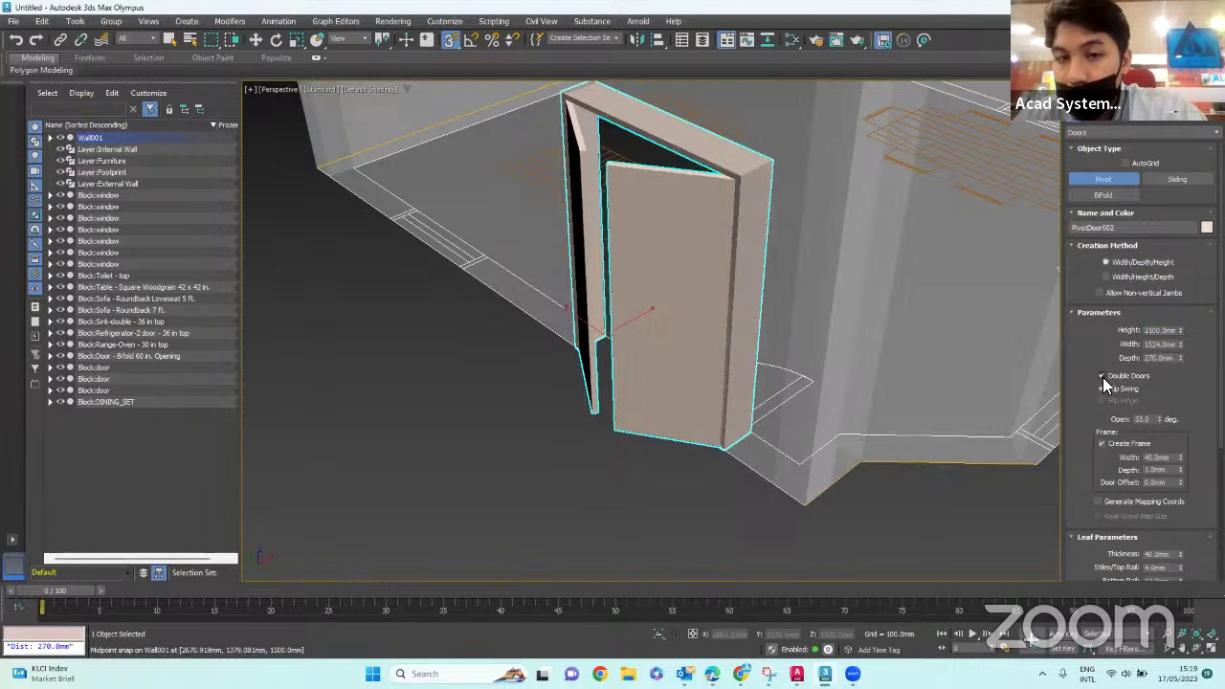
{"action": "left_click", "coordinate": [1102, 388]}
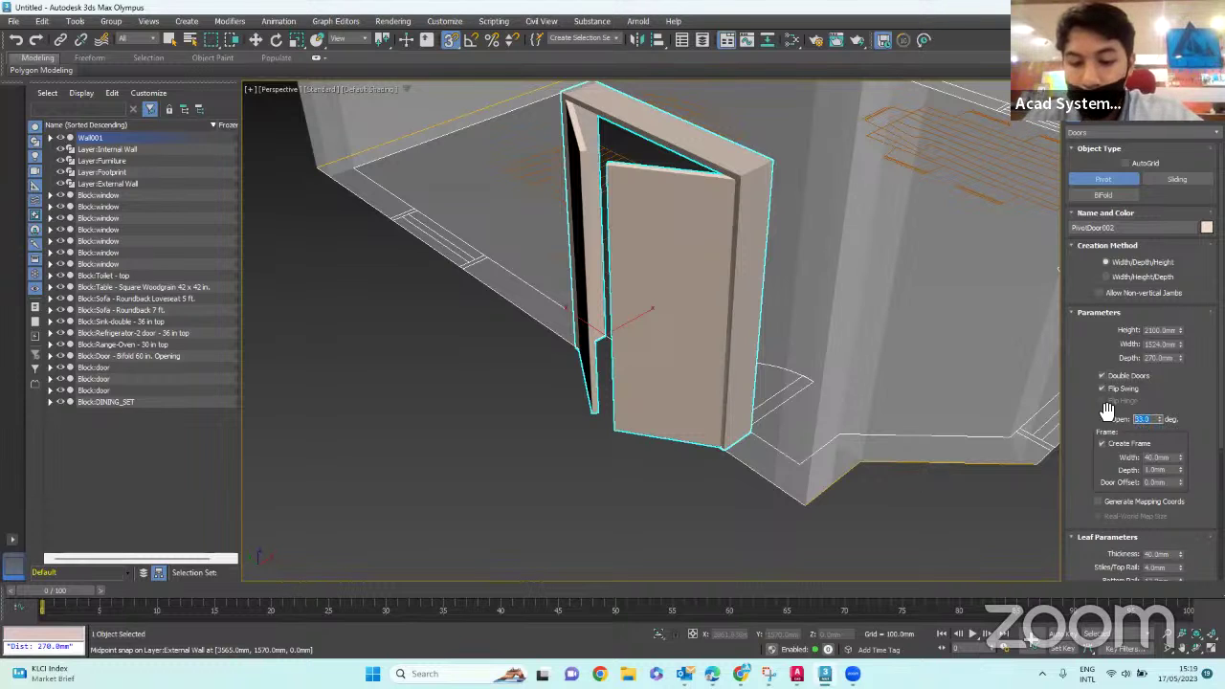
{"action": "type", "text": "90"}
{"action": "key", "text": "Return"}
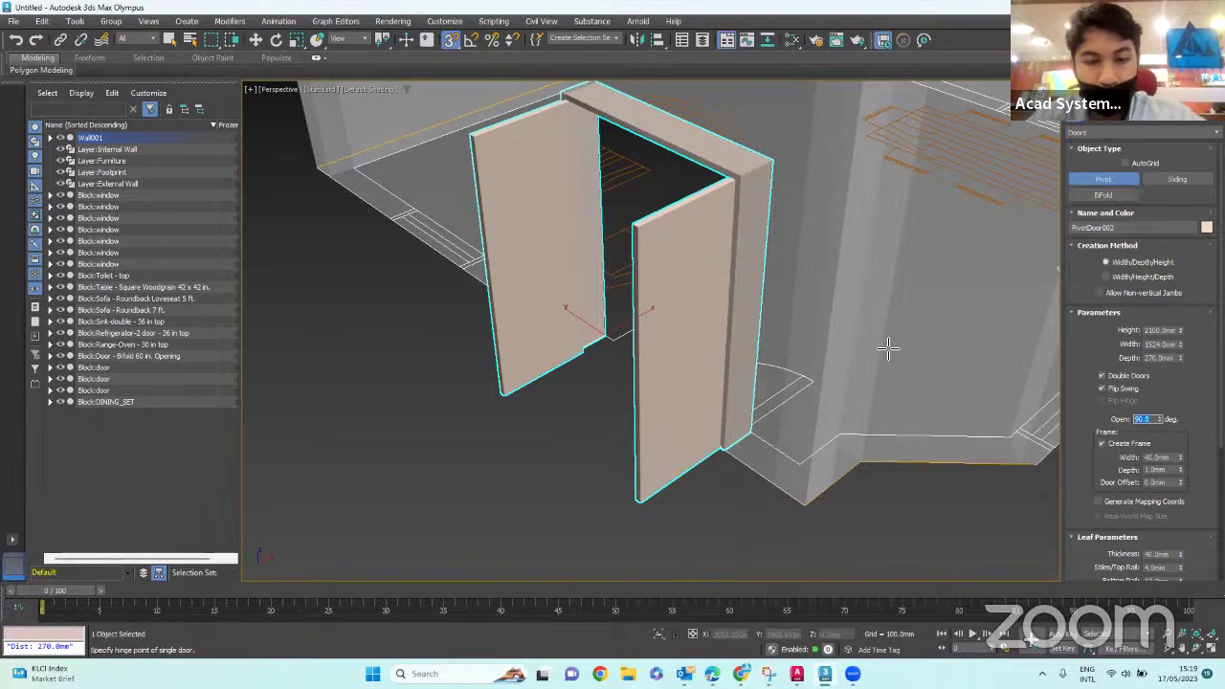
- Turn off Flip Swing on the double door so its leaves open inward like the plan arcs, and end door creation
{"action": "middle_click_drag", "start_coordinate": [925, 344], "coordinate": [933, 340], "text": "alt"}
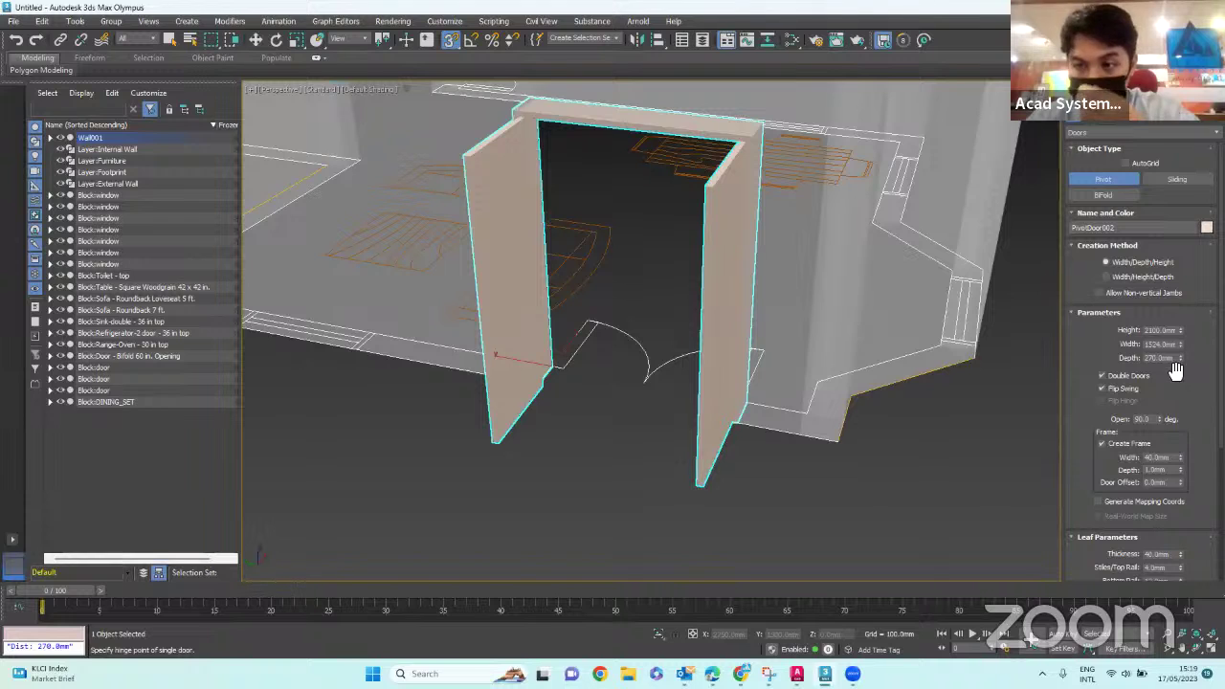
{"action": "scroll", "coordinate": [1168, 299], "scroll_direction": "down", "scroll_amount": 1}
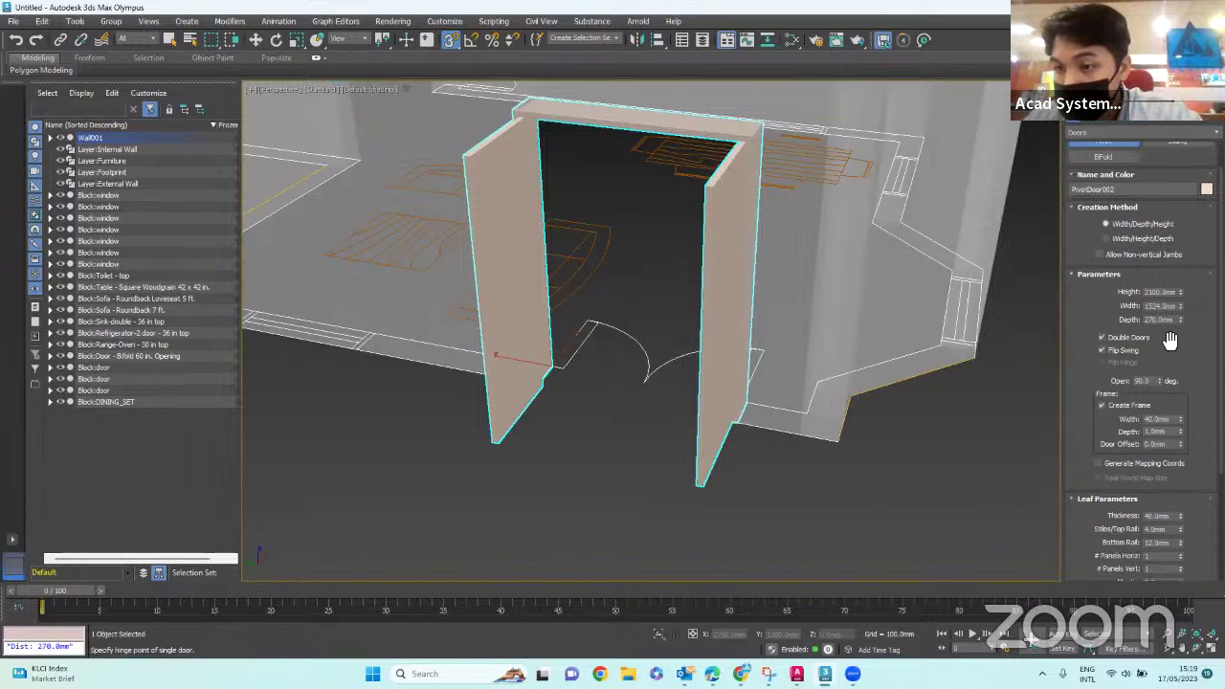
{"action": "left_click", "coordinate": [1101, 350]}
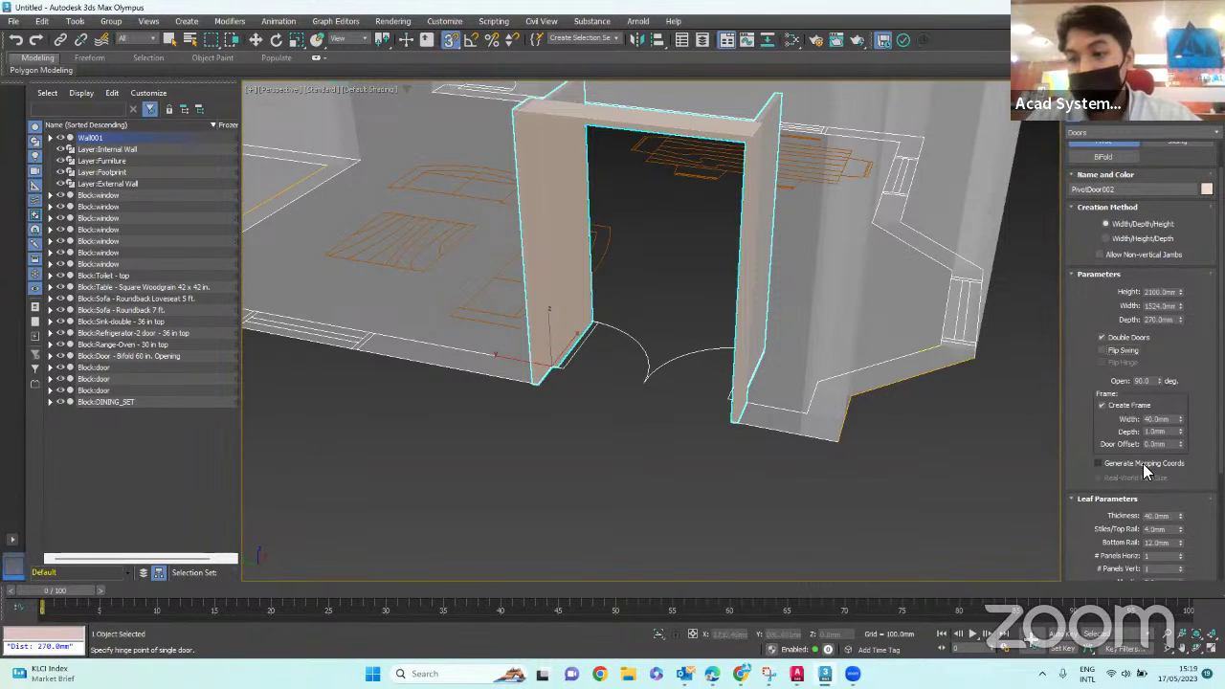
{"action": "scroll", "coordinate": [1147, 471], "scroll_direction": "down", "scroll_amount": 1}
{"action": "scroll", "coordinate": [621, 364], "scroll_direction": "up", "scroll_amount": 2}
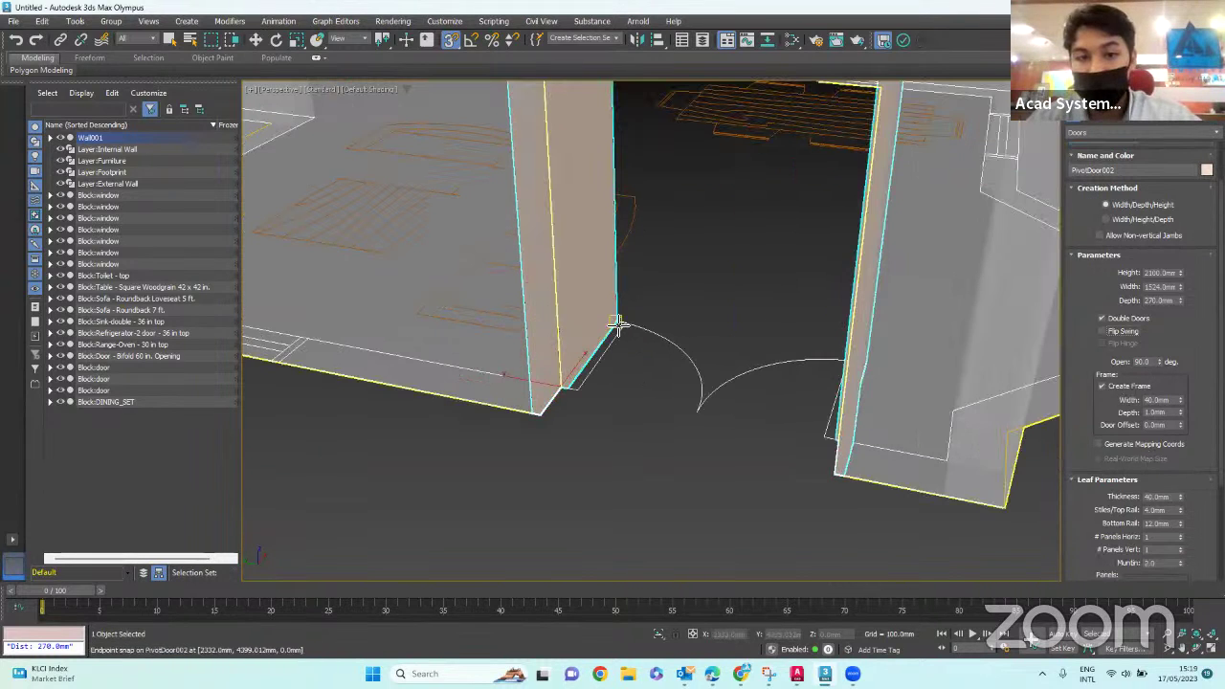
{"action": "scroll", "coordinate": [617, 325], "scroll_direction": "down", "scroll_amount": 2}
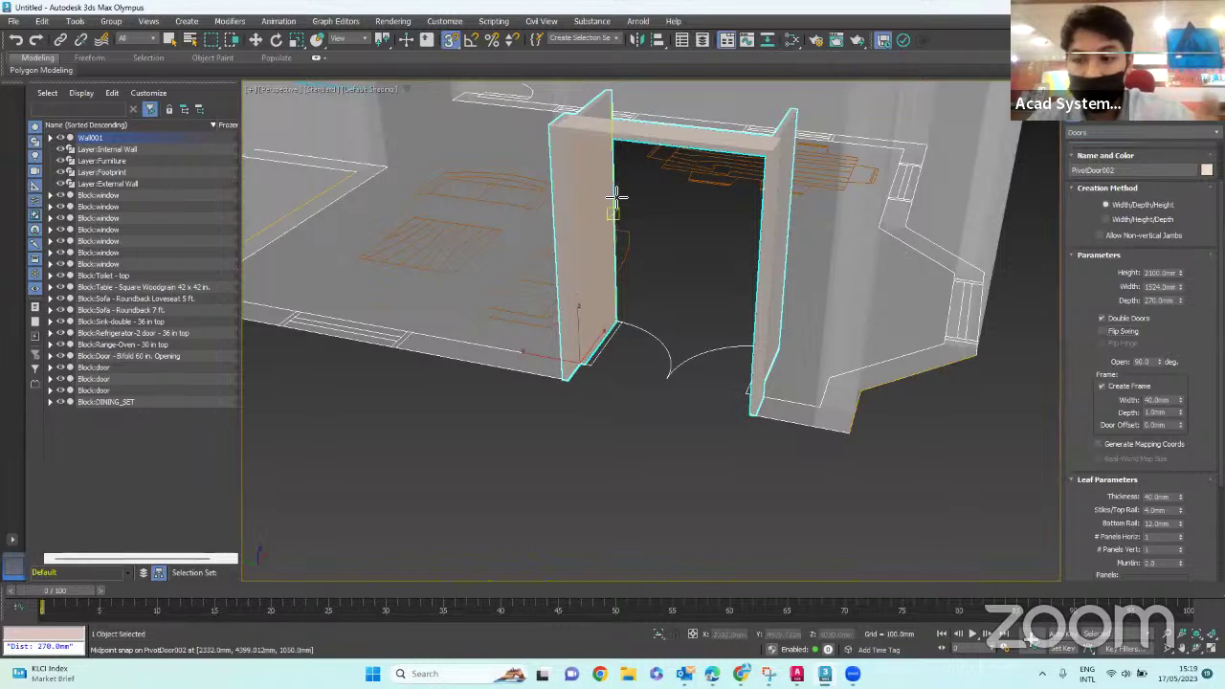
{"action": "scroll", "coordinate": [1111, 481], "scroll_direction": "down", "scroll_amount": 4}
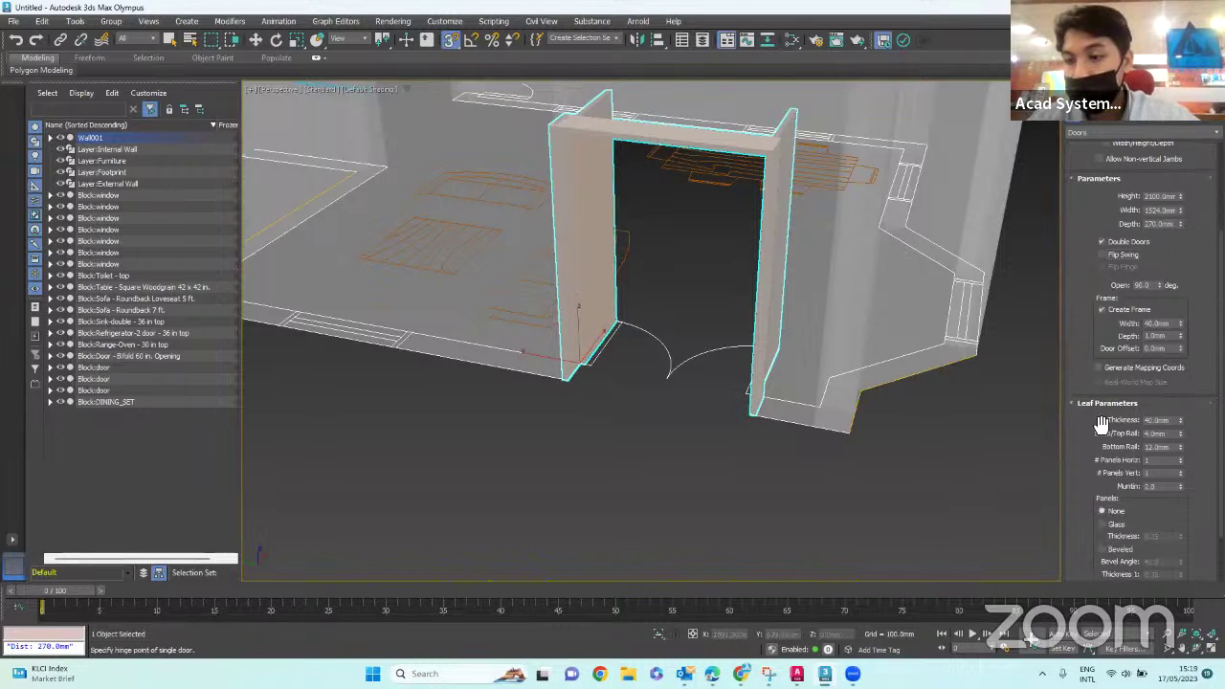
{"action": "scroll", "coordinate": [1097, 377], "scroll_direction": "down", "scroll_amount": 2}
{"action": "scroll", "coordinate": [1120, 362], "scroll_direction": "down", "scroll_amount": 1}
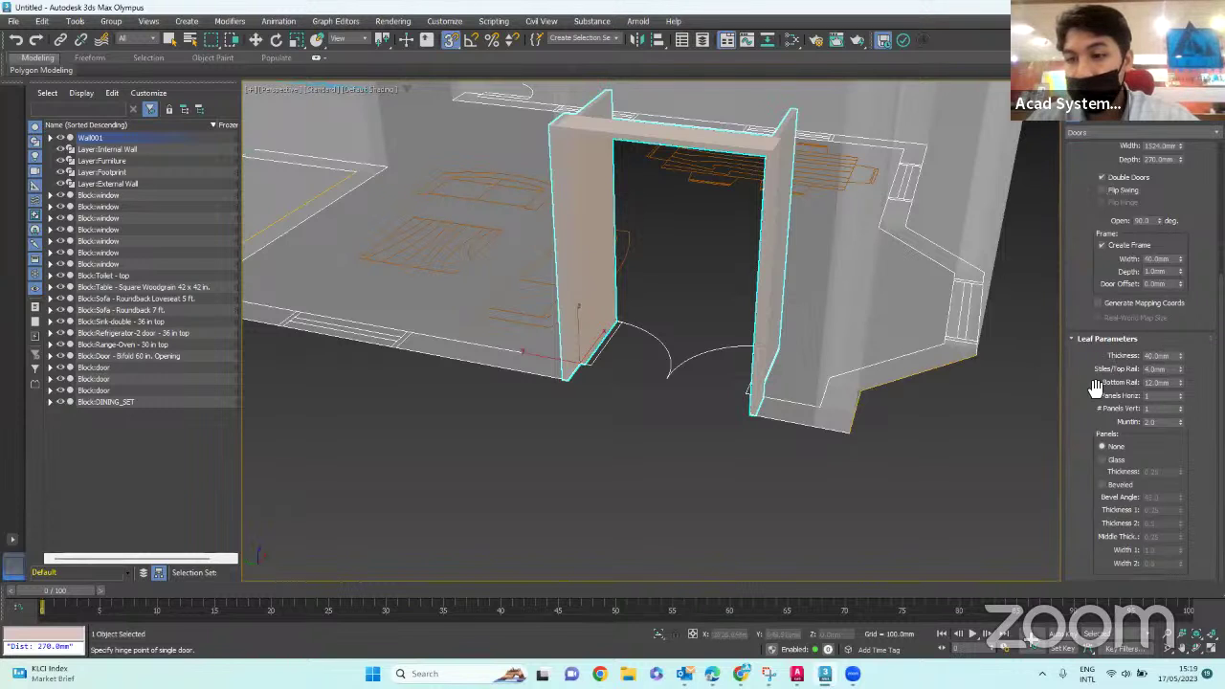
{"action": "right_click", "coordinate": [699, 344]}
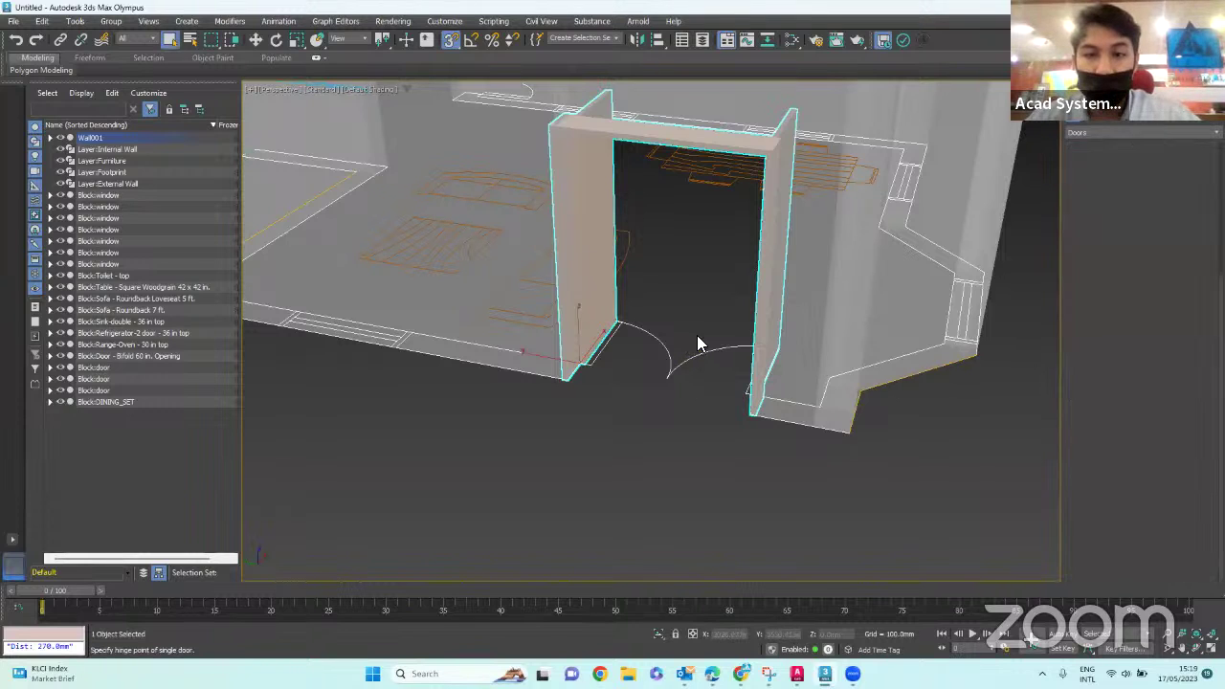
- Create a BiFold door across the bifold opening in the external wall, 1524 mm wide and 270 mm deep
{"action": "scroll", "coordinate": [705, 314], "scroll_direction": "down", "scroll_amount": 4}
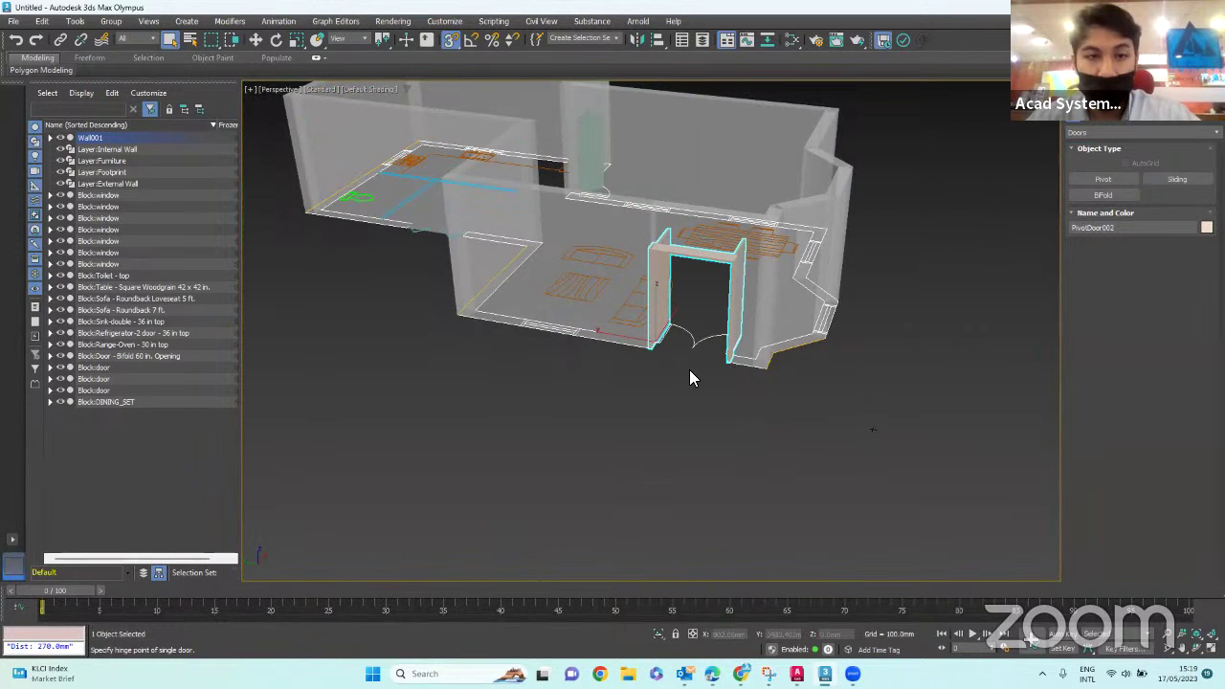
{"action": "middle_click_drag", "start_coordinate": [615, 381], "coordinate": [774, 370], "text": "alt"}
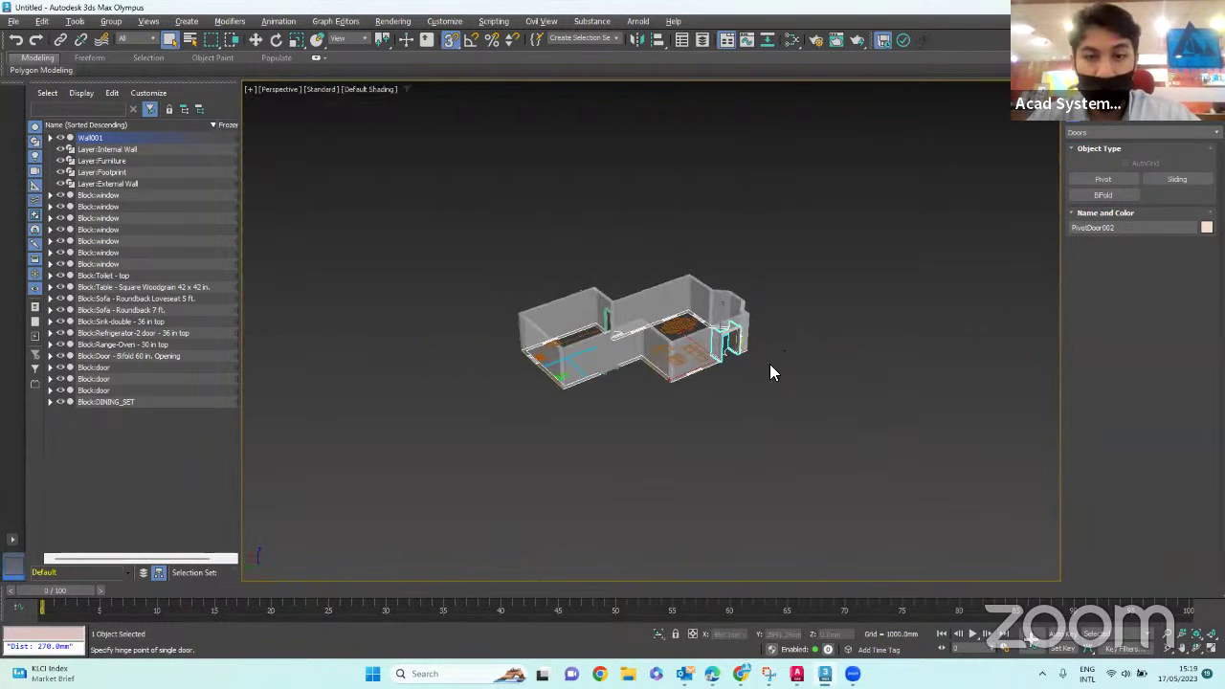
{"action": "key", "text": "z"}
{"action": "scroll", "coordinate": [584, 388], "scroll_direction": "up", "scroll_amount": 8}
{"action": "scroll", "coordinate": [582, 393], "scroll_direction": "down", "scroll_amount": 5}
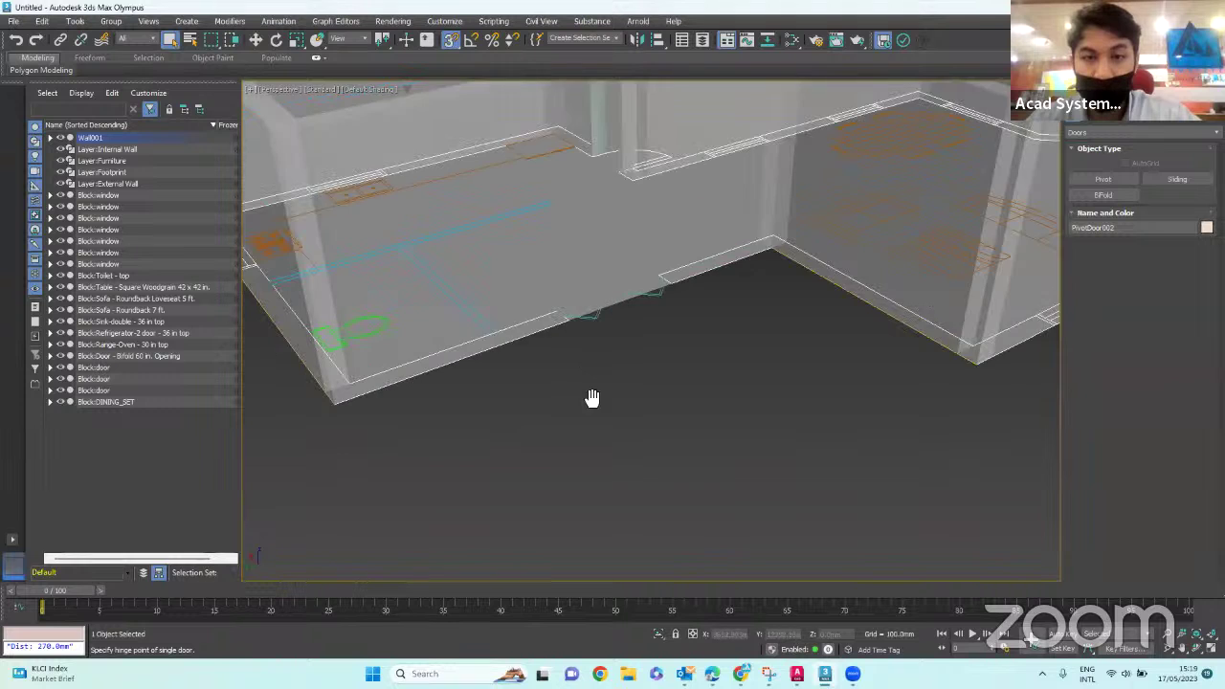
{"action": "scroll", "coordinate": [600, 346], "scroll_direction": "up", "scroll_amount": 2}
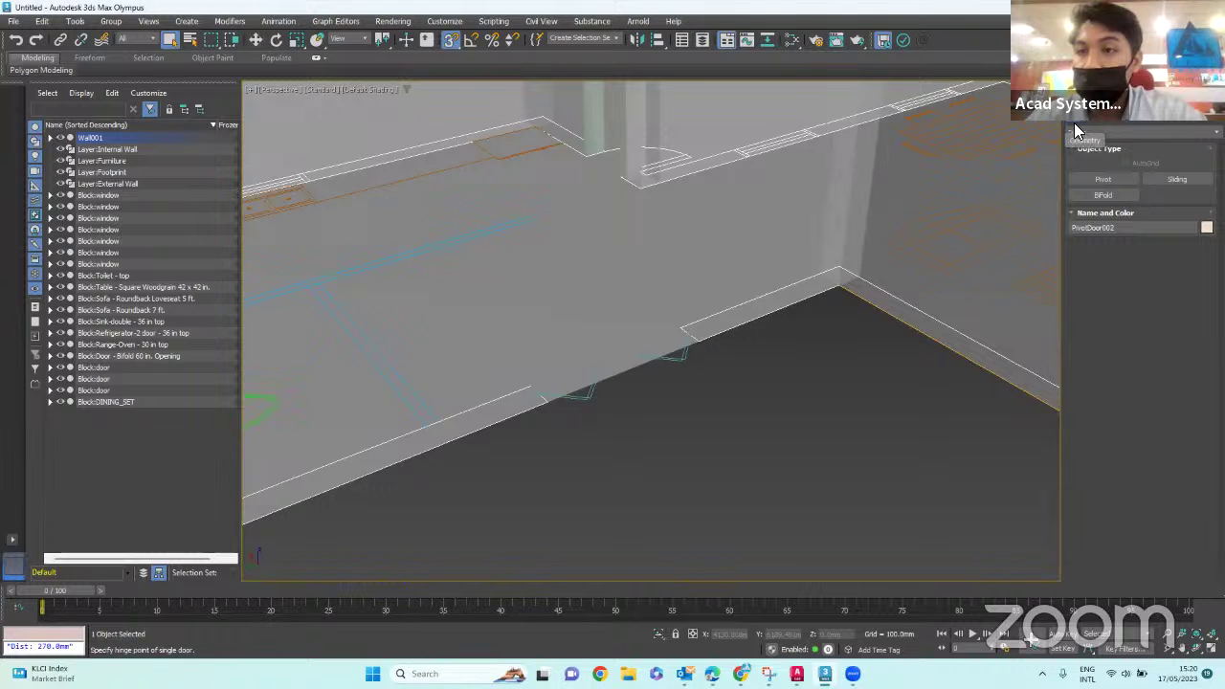
{"action": "left_click", "coordinate": [1103, 195]}
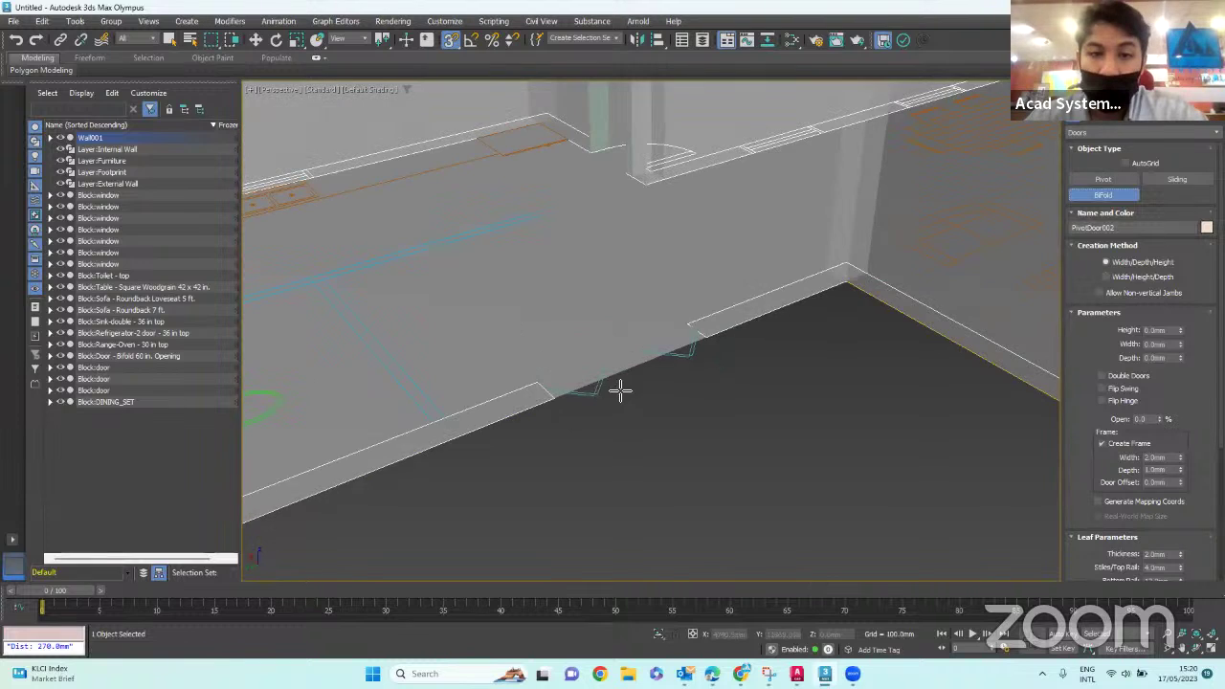
{"action": "scroll", "coordinate": [622, 395], "scroll_direction": "up", "scroll_amount": 5}
{"action": "middle_click_drag", "start_coordinate": [470, 443], "coordinate": [563, 395]}
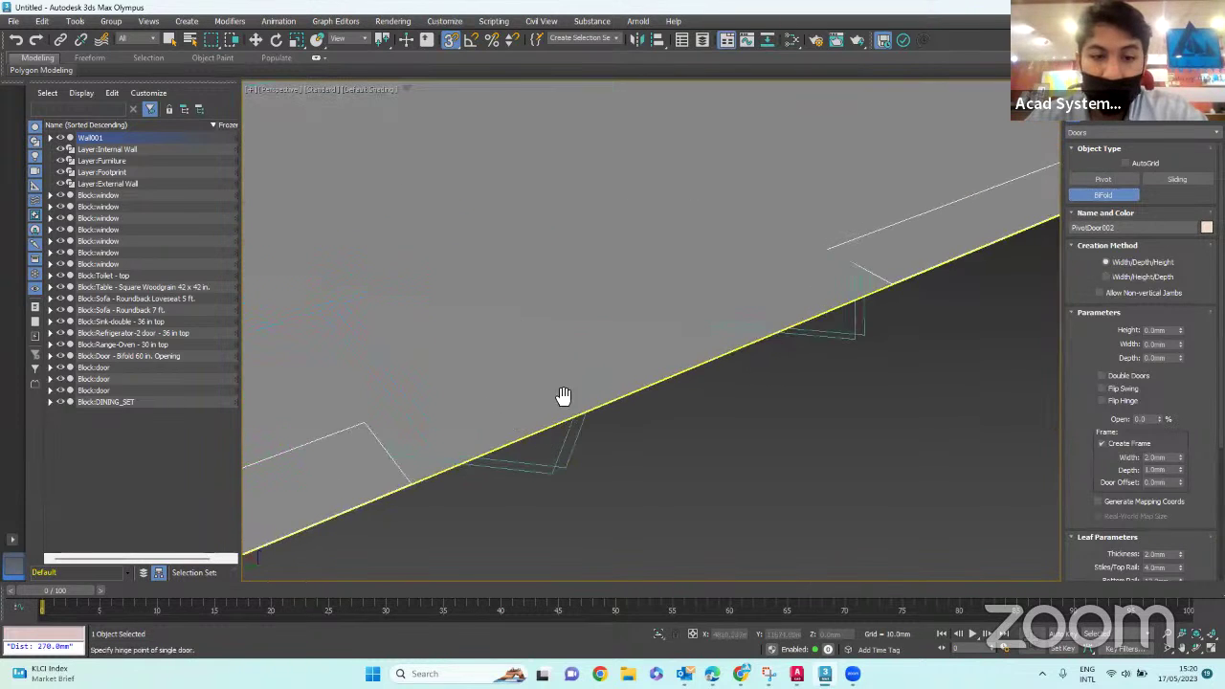
{"action": "left_click_drag", "start_coordinate": [478, 457], "coordinate": [935, 266]}
{"action": "left_click", "coordinate": [874, 233]}
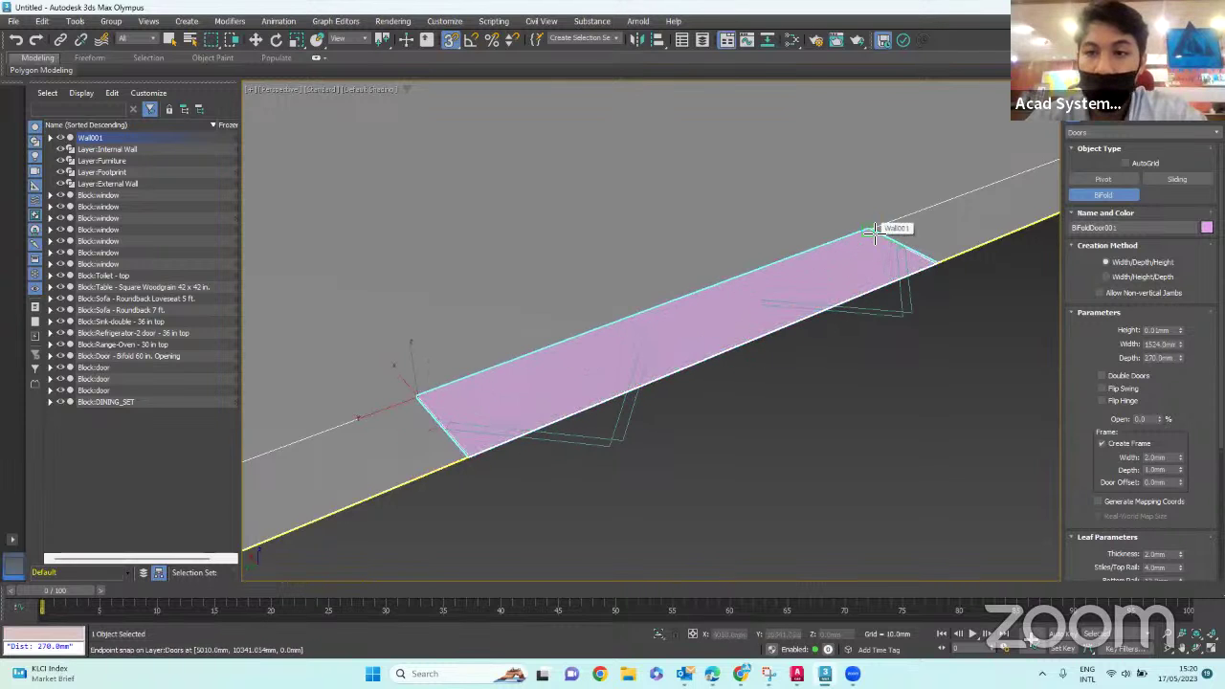
{"action": "scroll", "coordinate": [876, 192], "scroll_direction": "down", "scroll_amount": 5}
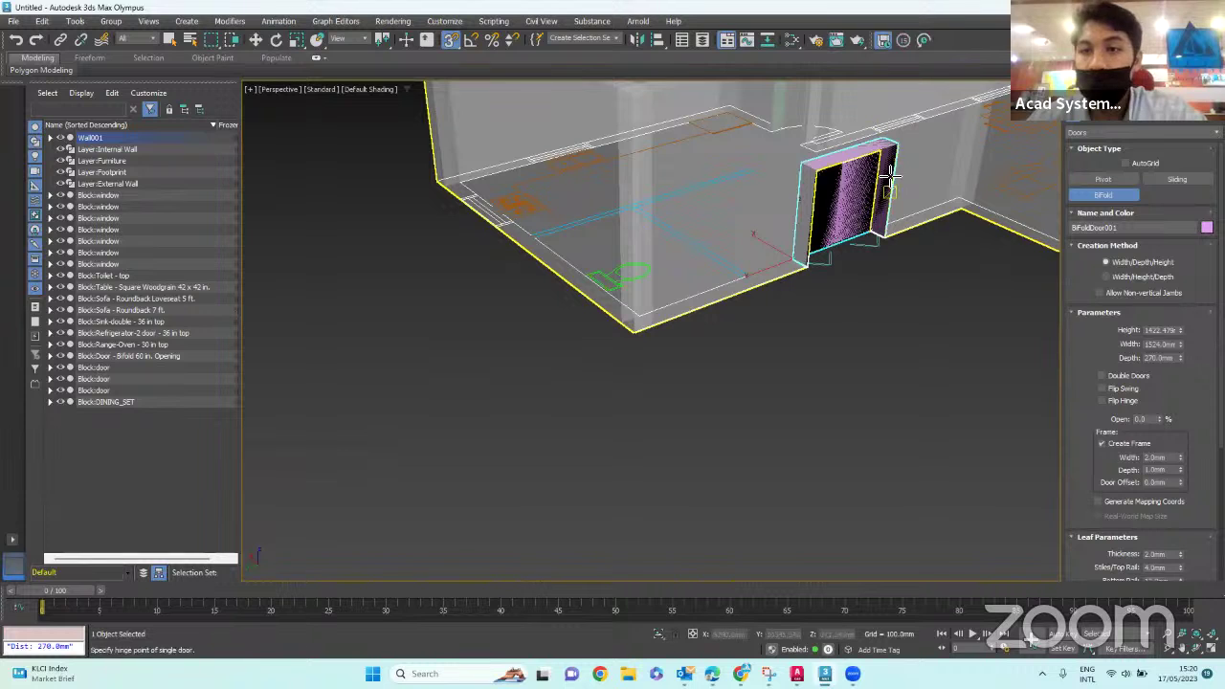
{"action": "scroll", "coordinate": [878, 143], "scroll_direction": "up", "scroll_amount": 4}
- Set the BiFold door's height to 2100 mm
{"action": "left_click", "coordinate": [910, 166]}
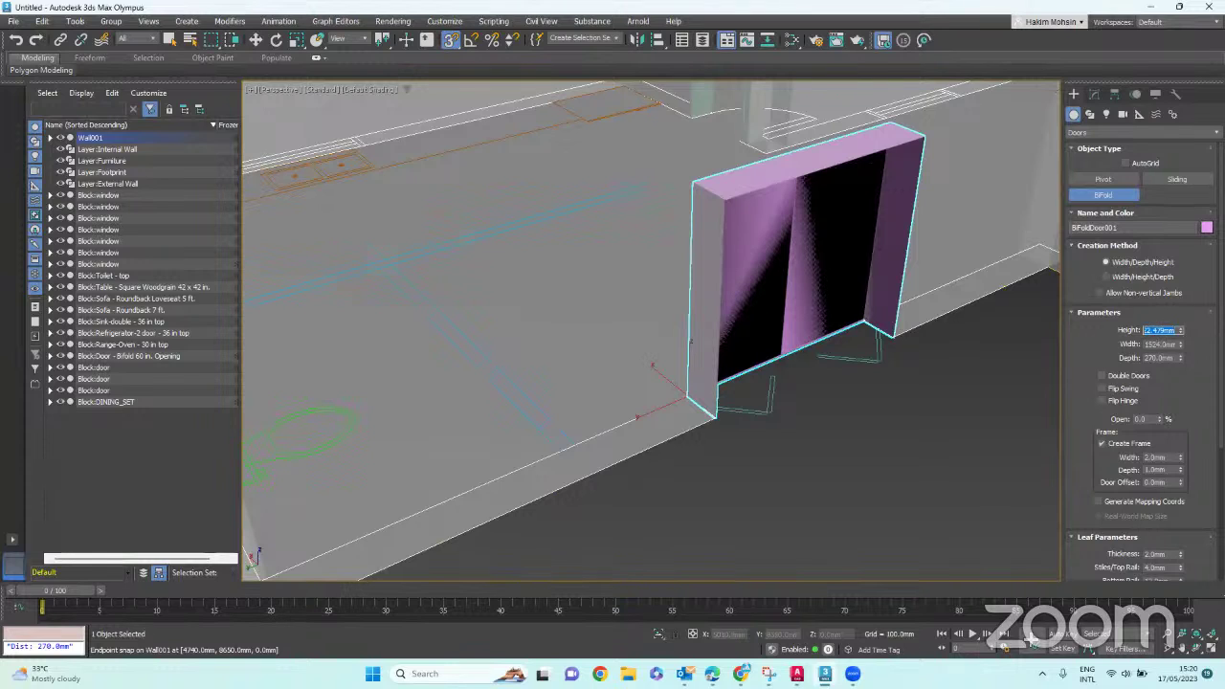
{"action": "type", "text": "2100"}
{"action": "key", "text": "Return"}
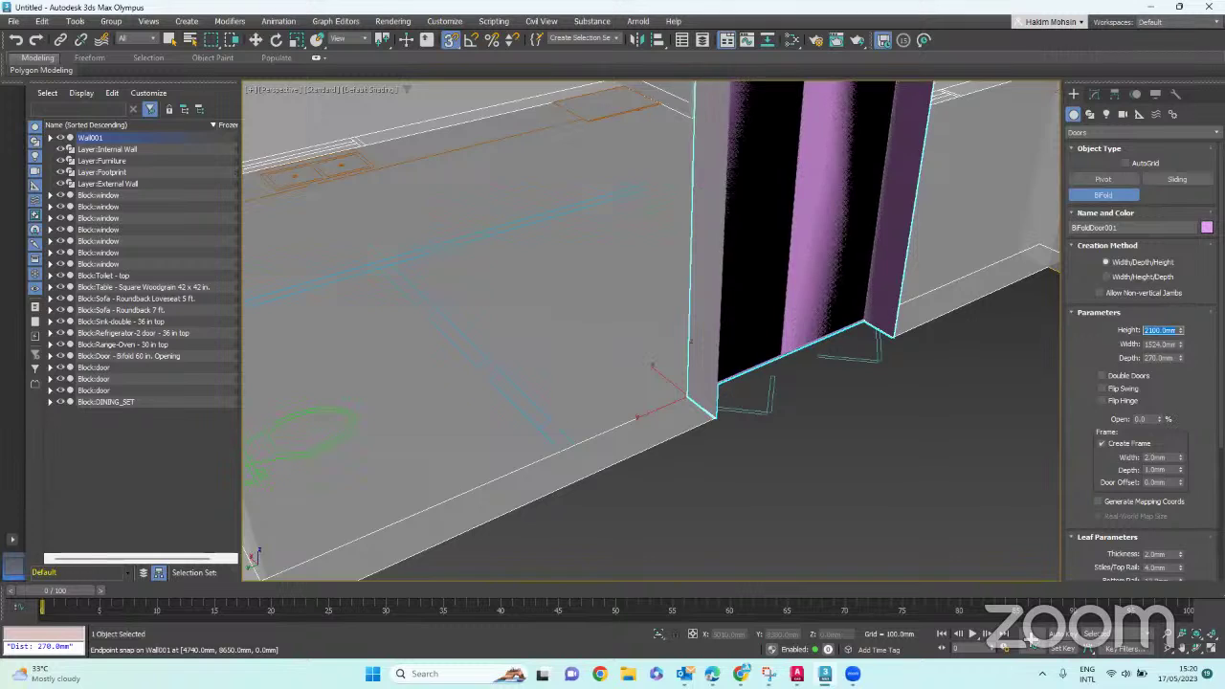
{"action": "scroll", "coordinate": [774, 392], "scroll_direction": "down", "scroll_amount": 5}
{"action": "scroll", "coordinate": [774, 383], "scroll_direction": "up", "scroll_amount": 5}
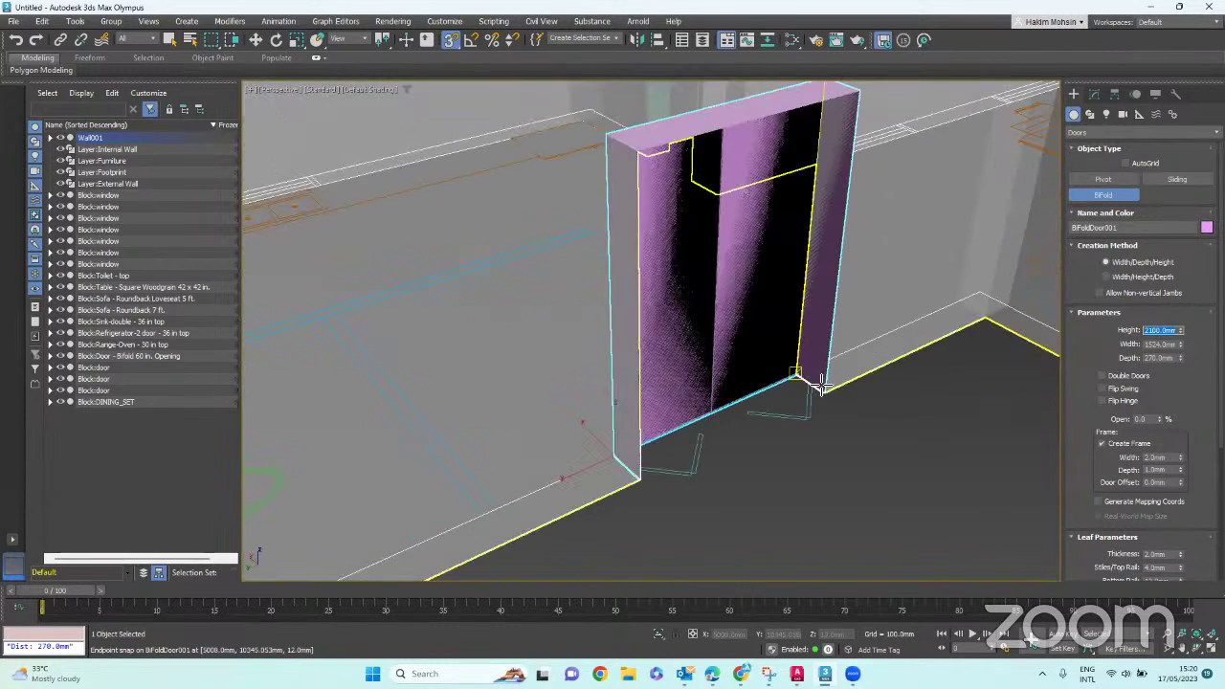
- Set the BiFold door's opening to 60% and view its folded leaves against the plan symbol
{"action": "middle_click_drag", "start_coordinate": [785, 371], "coordinate": [681, 388]}
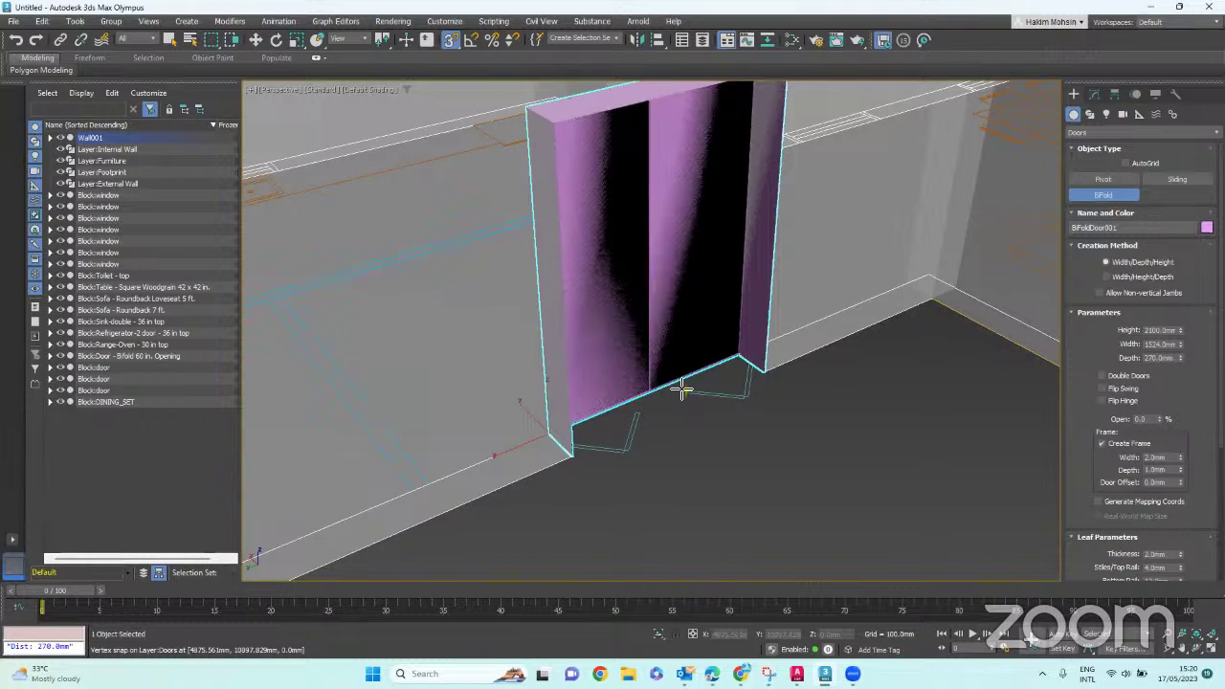
{"action": "left_click_drag", "start_coordinate": [1157, 424], "coordinate": [1140, 383]}
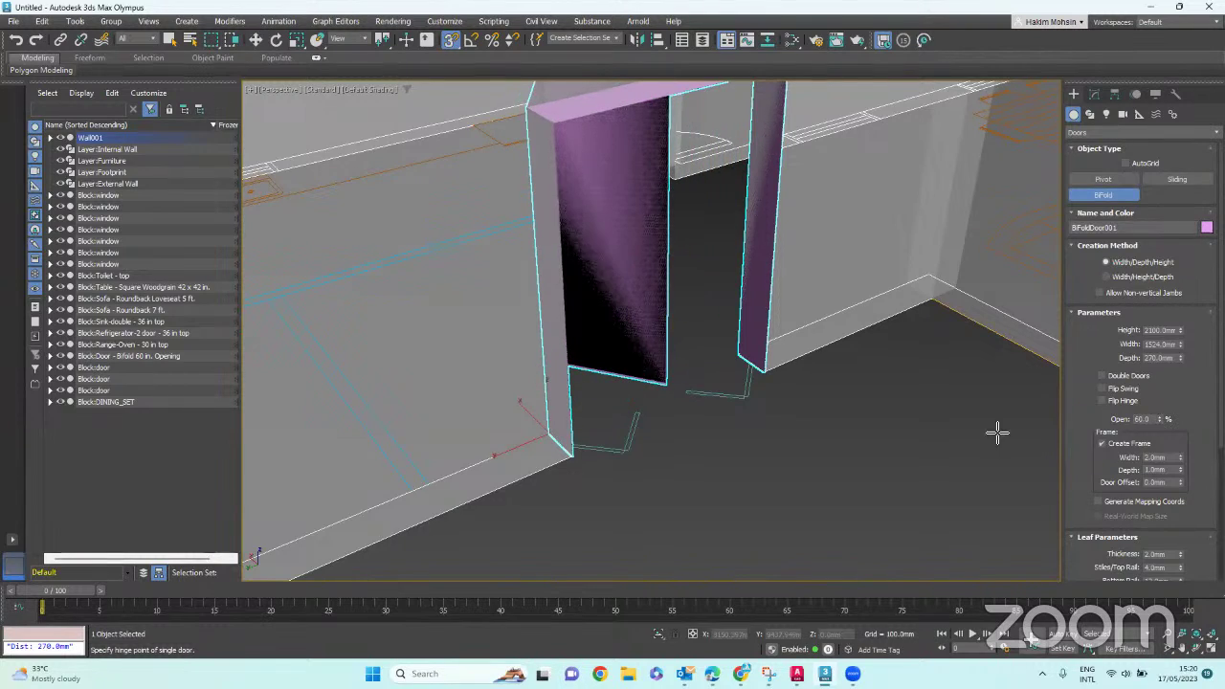
{"action": "middle_click_drag", "start_coordinate": [873, 386], "coordinate": [735, 448], "text": "alt"}
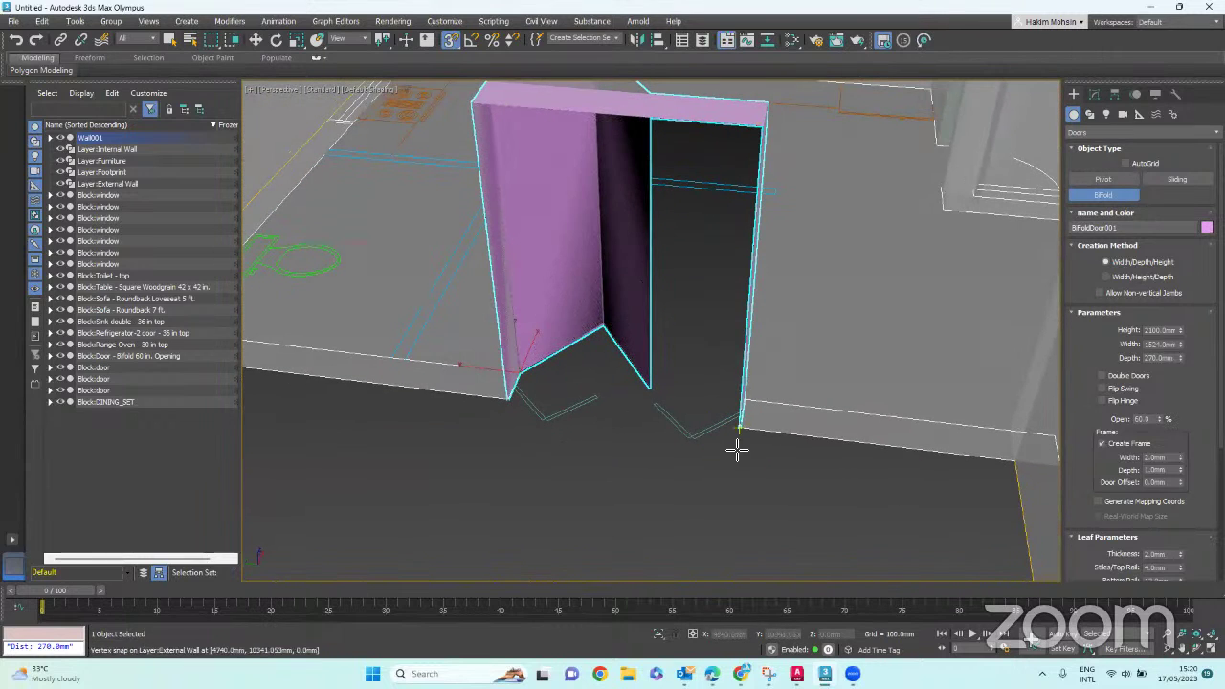
- Turn on Double Doors and Flip Swing for the BiFold door so both pairs of leaves fold outward like the plan symbol
{"action": "scroll", "coordinate": [618, 325], "scroll_direction": "up", "scroll_amount": 2}
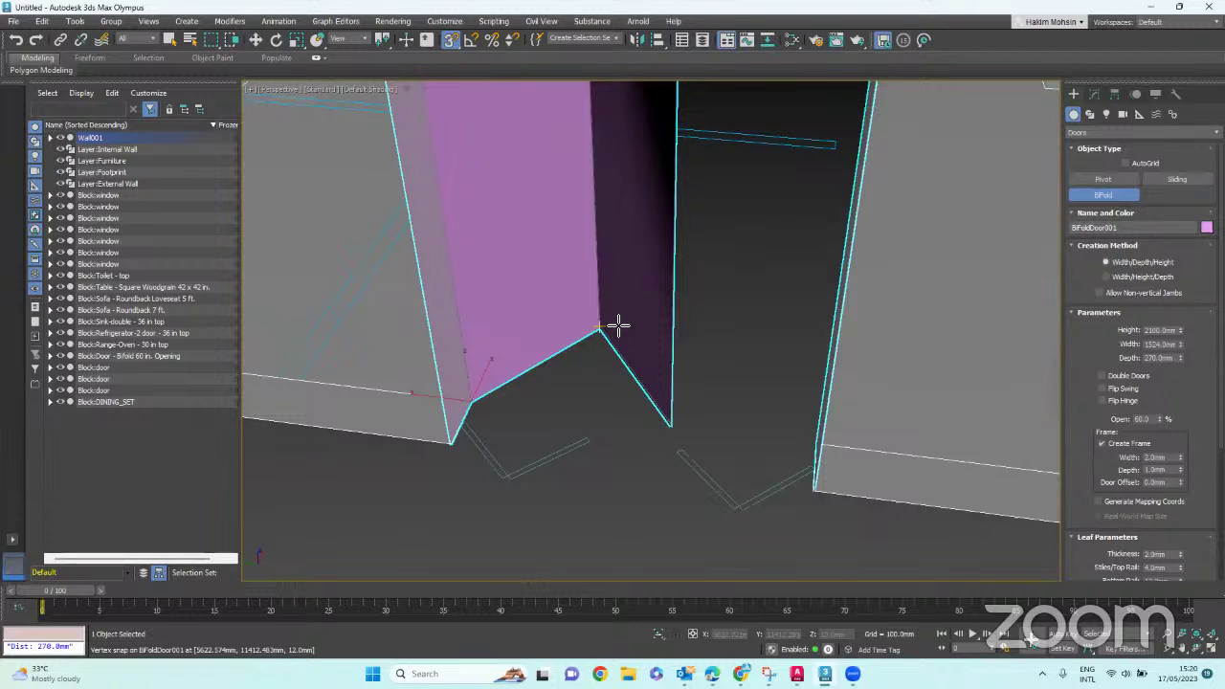
{"action": "scroll", "coordinate": [618, 330], "scroll_direction": "down", "scroll_amount": 2}
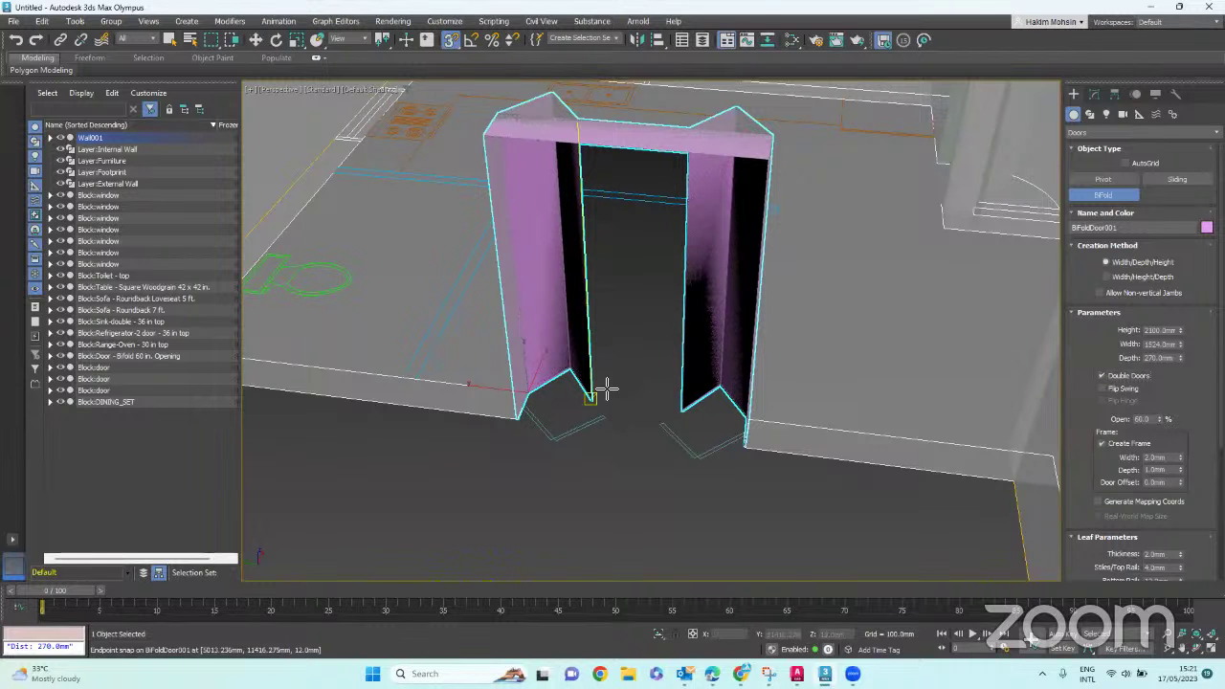
{"action": "mouse_move", "coordinate": [622, 421]}
{"action": "middle_mouse_down", "text": "alt"}
{"action": "mouse_move", "coordinate": [648, 399]}
{"action": "mouse_move", "coordinate": [653, 412]}
{"action": "middle_mouse_up", "text": "alt"}
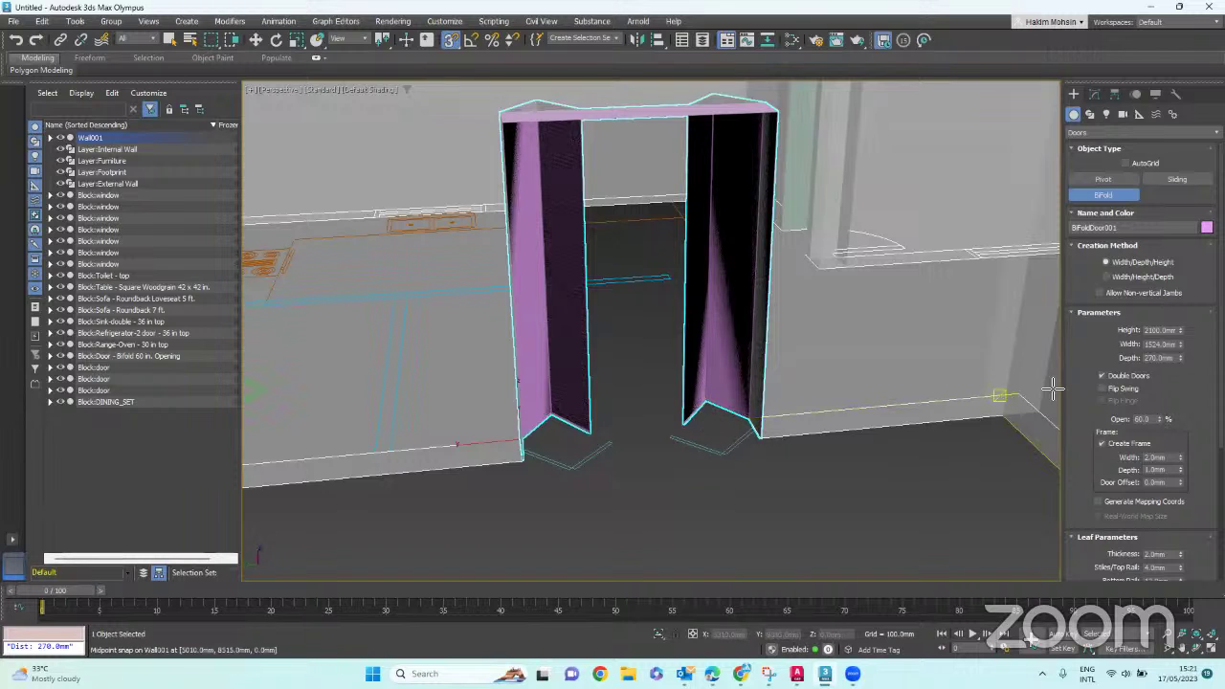
{"action": "left_click", "coordinate": [1102, 389]}
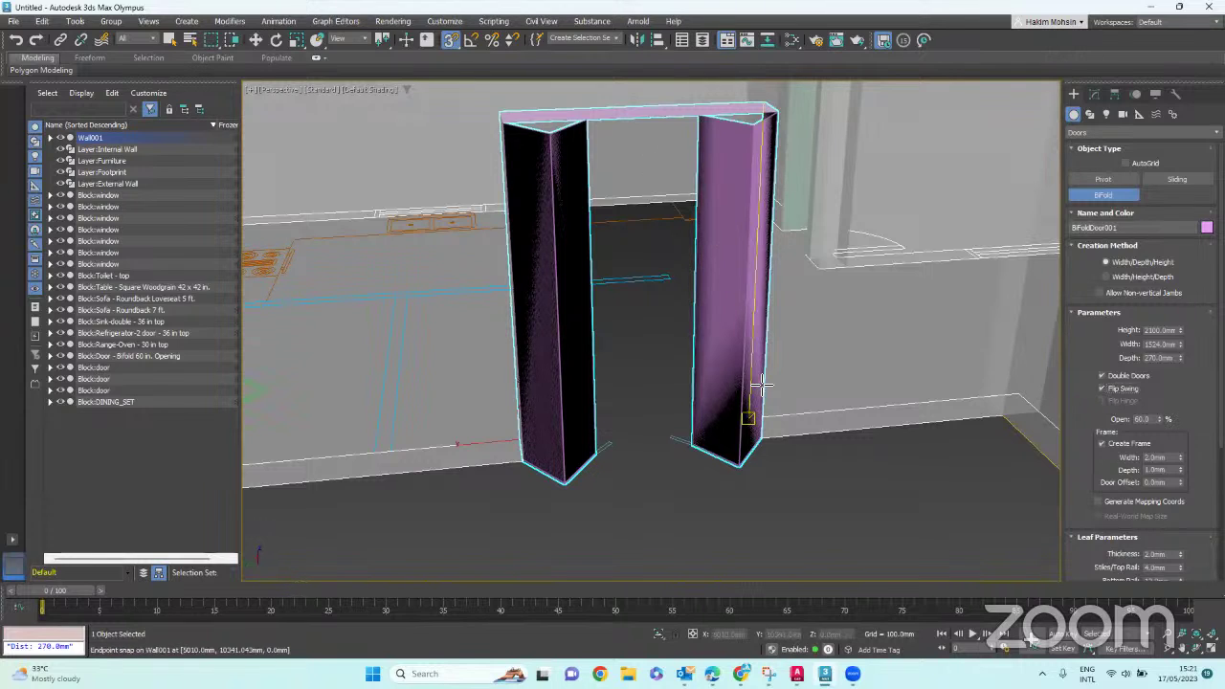
{"action": "mouse_move", "coordinate": [773, 388]}
{"action": "middle_mouse_down", "text": "alt"}
{"action": "mouse_move", "coordinate": [798, 388]}
{"action": "mouse_move", "coordinate": [766, 397]}
{"action": "mouse_move", "coordinate": [731, 449]}
{"action": "middle_mouse_up", "text": "alt"}
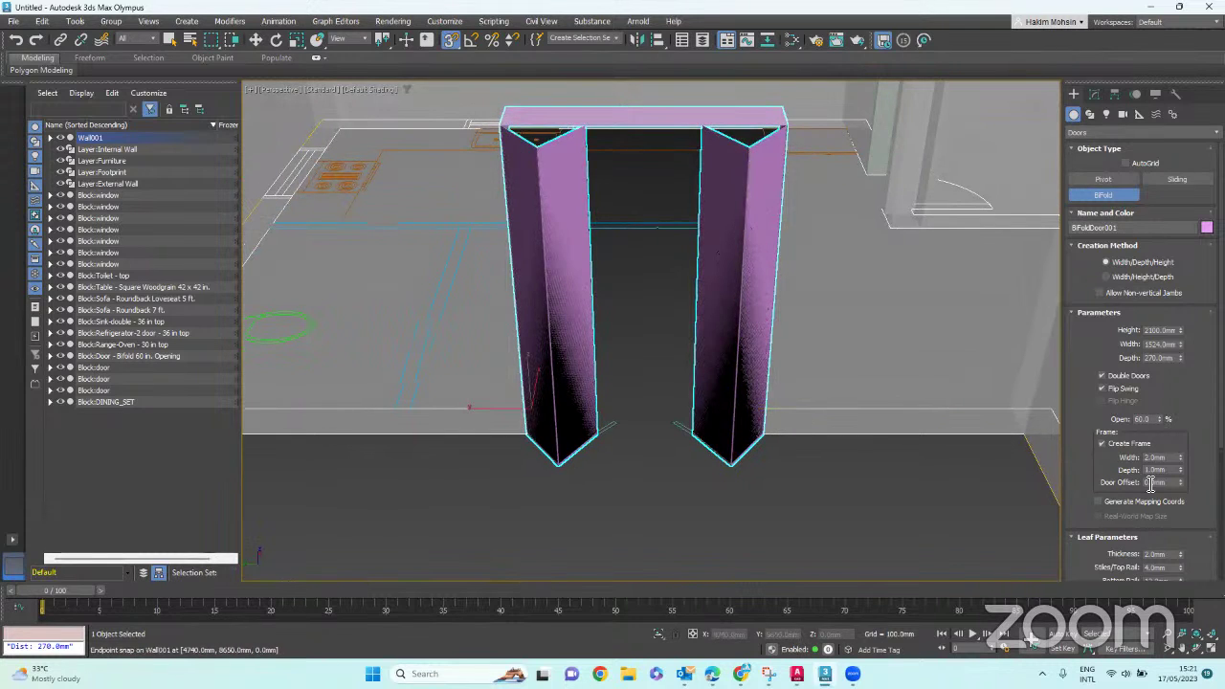
{"action": "scroll", "coordinate": [1166, 508], "scroll_direction": "down", "scroll_amount": 1}
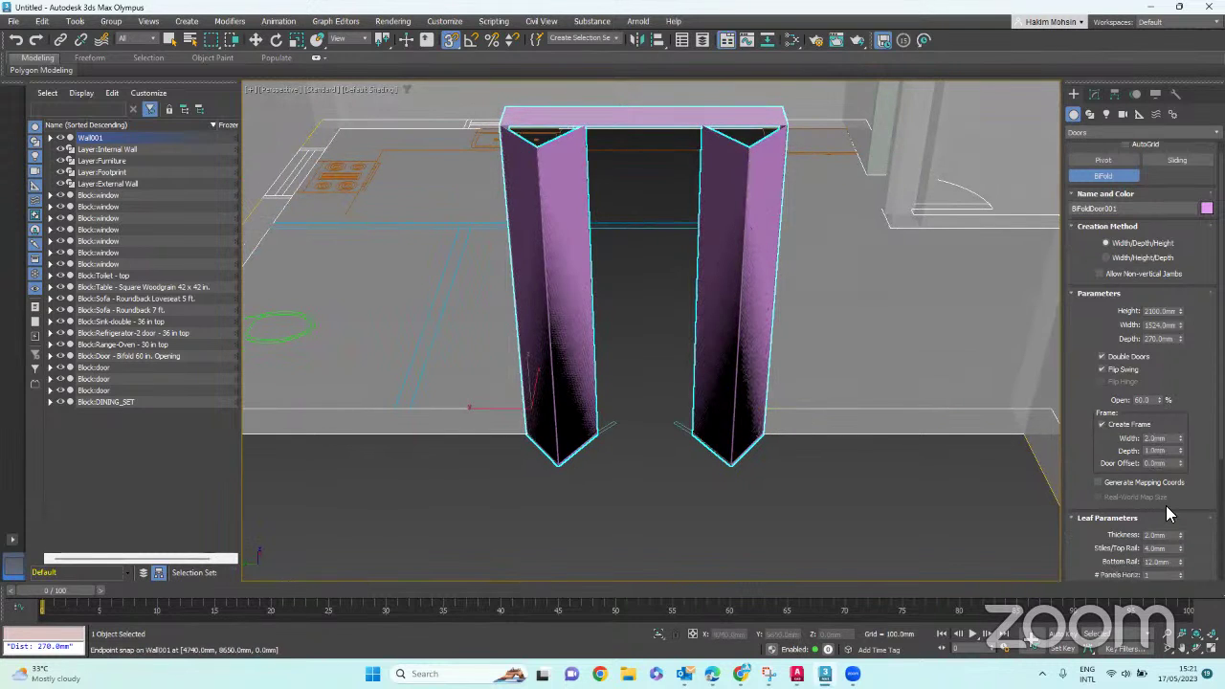
{"action": "scroll", "coordinate": [1166, 505], "scroll_direction": "down", "scroll_amount": 2}
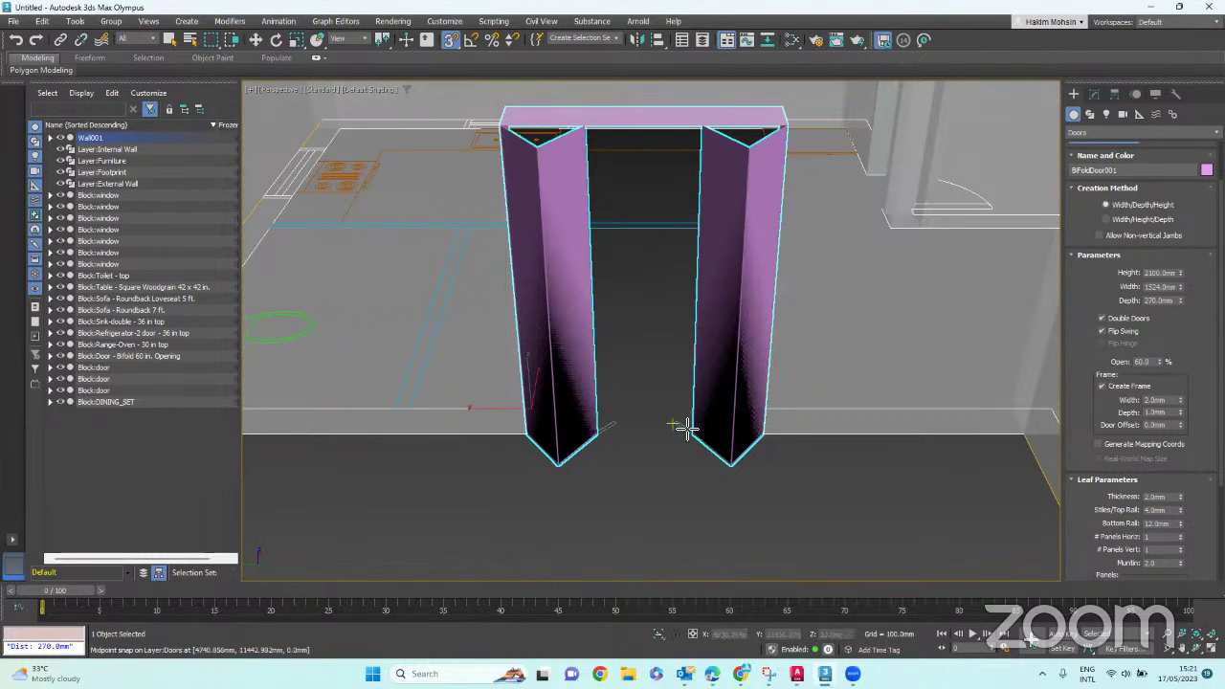
{"action": "scroll", "coordinate": [621, 430], "scroll_direction": "up", "scroll_amount": 3}
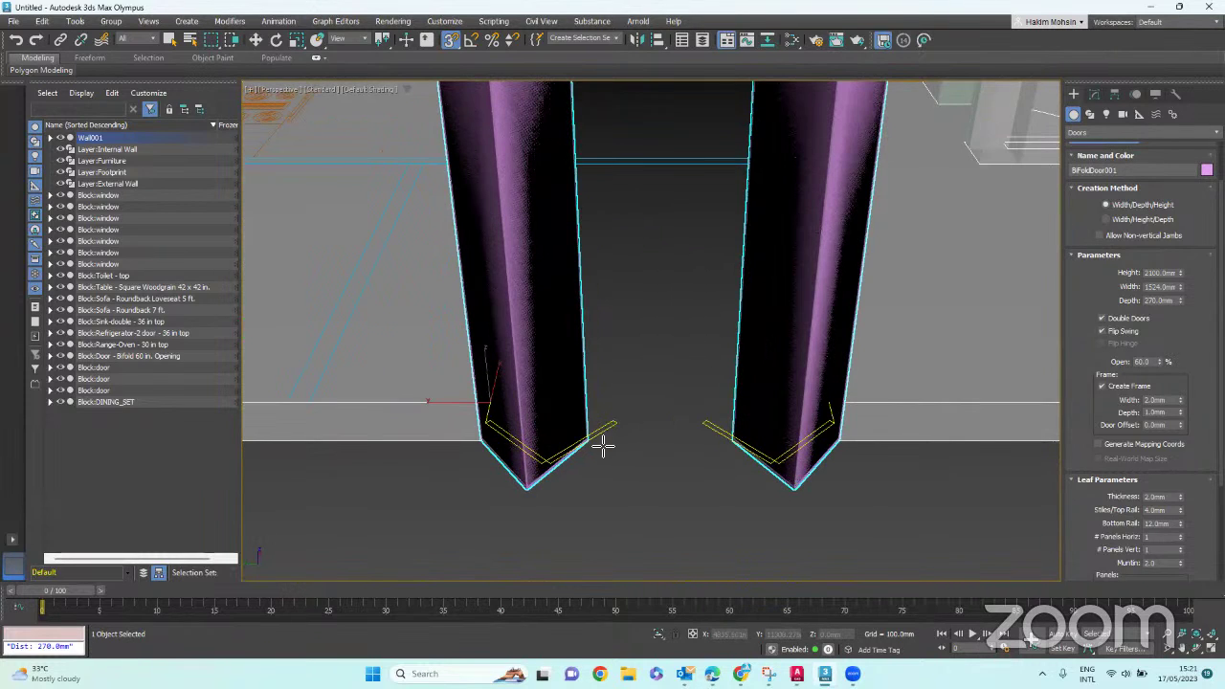
- Set the BiFold door's number of horizontal panels per leaf to 2
{"action": "scroll", "coordinate": [1149, 412], "scroll_direction": "down", "scroll_amount": 3}
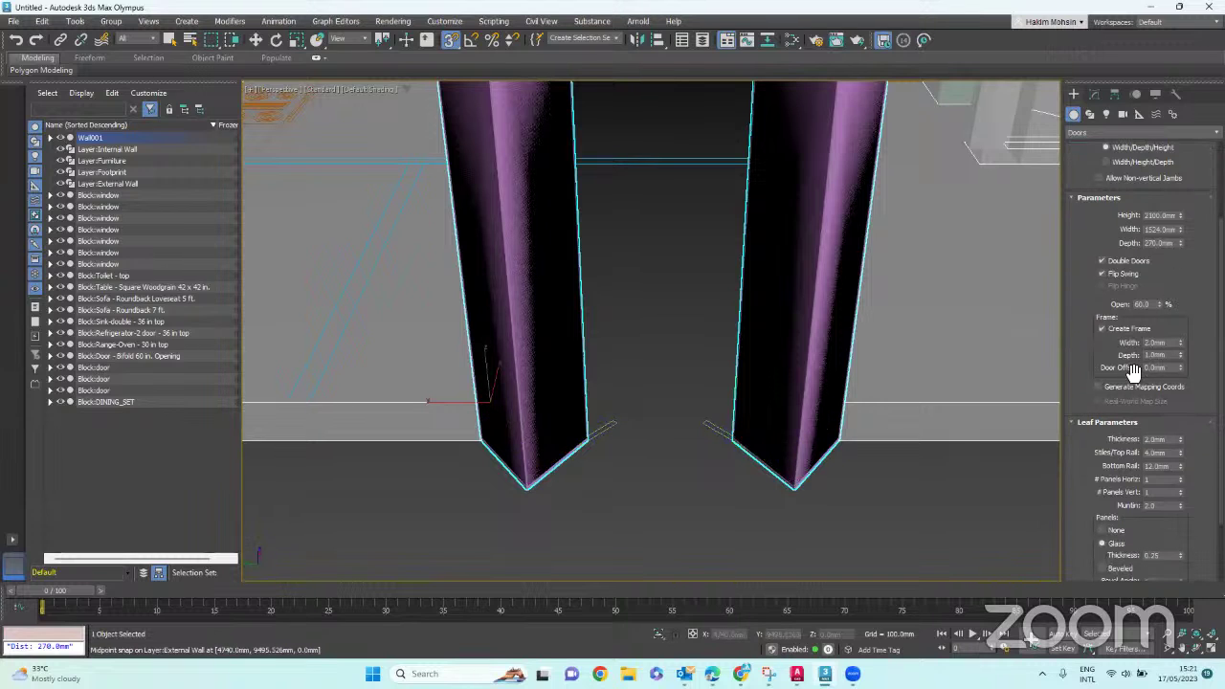
{"action": "scroll", "coordinate": [1134, 369], "scroll_direction": "down", "scroll_amount": 3}
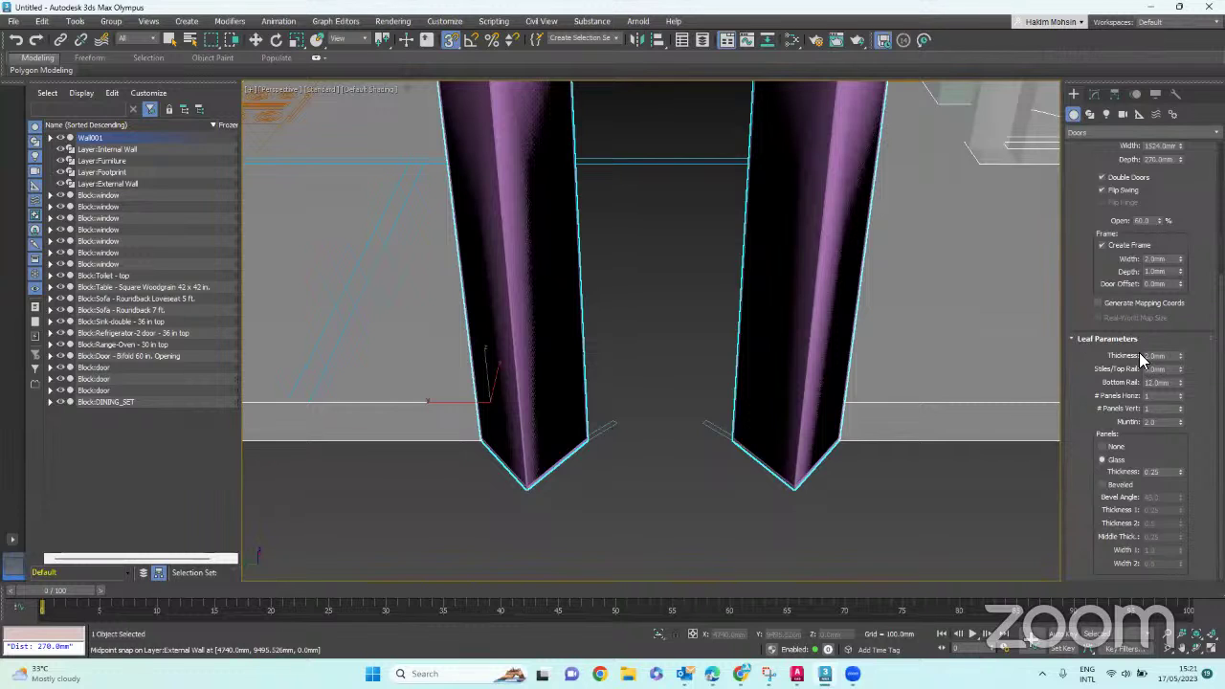
{"action": "left_click", "coordinate": [1164, 396]}
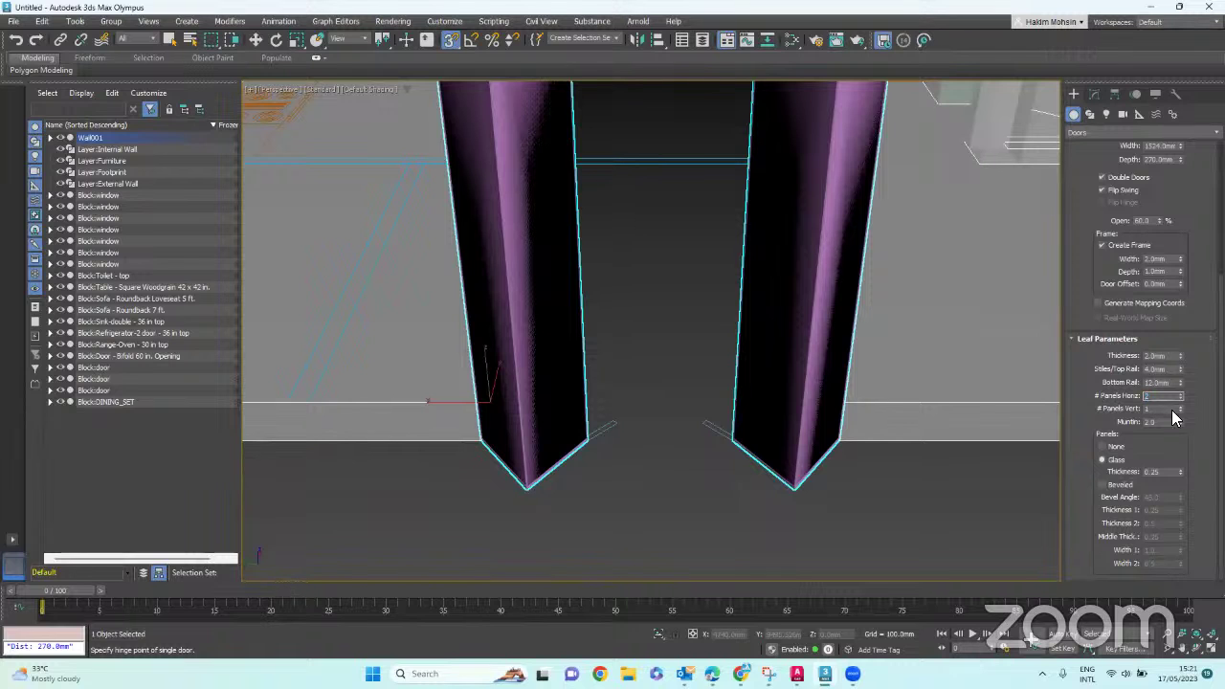
{"action": "key", "text": "Return"}
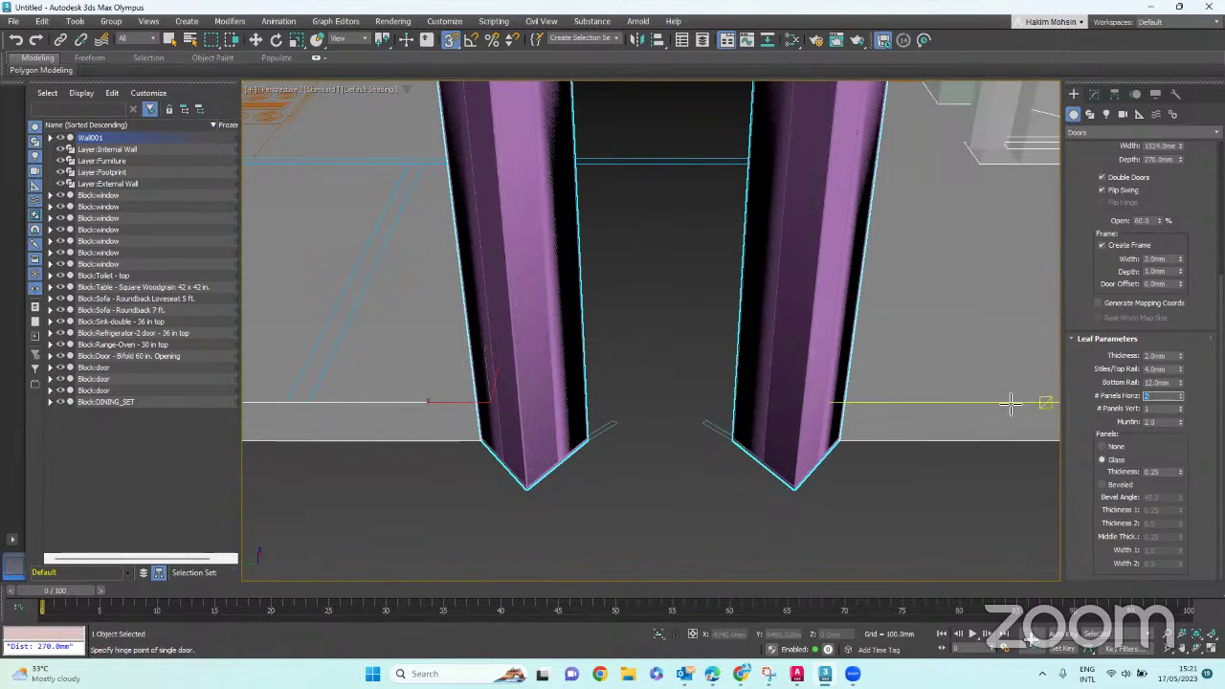
- Examine the panel division and thickness of the BiFold door's folded leaves from close up
{"action": "scroll", "coordinate": [738, 386], "scroll_direction": "down", "scroll_amount": 5}
{"action": "middle_click_drag", "start_coordinate": [738, 386], "coordinate": [702, 209], "text": "alt"}
{"action": "scroll", "coordinate": [701, 209], "scroll_direction": "up", "scroll_amount": 5}
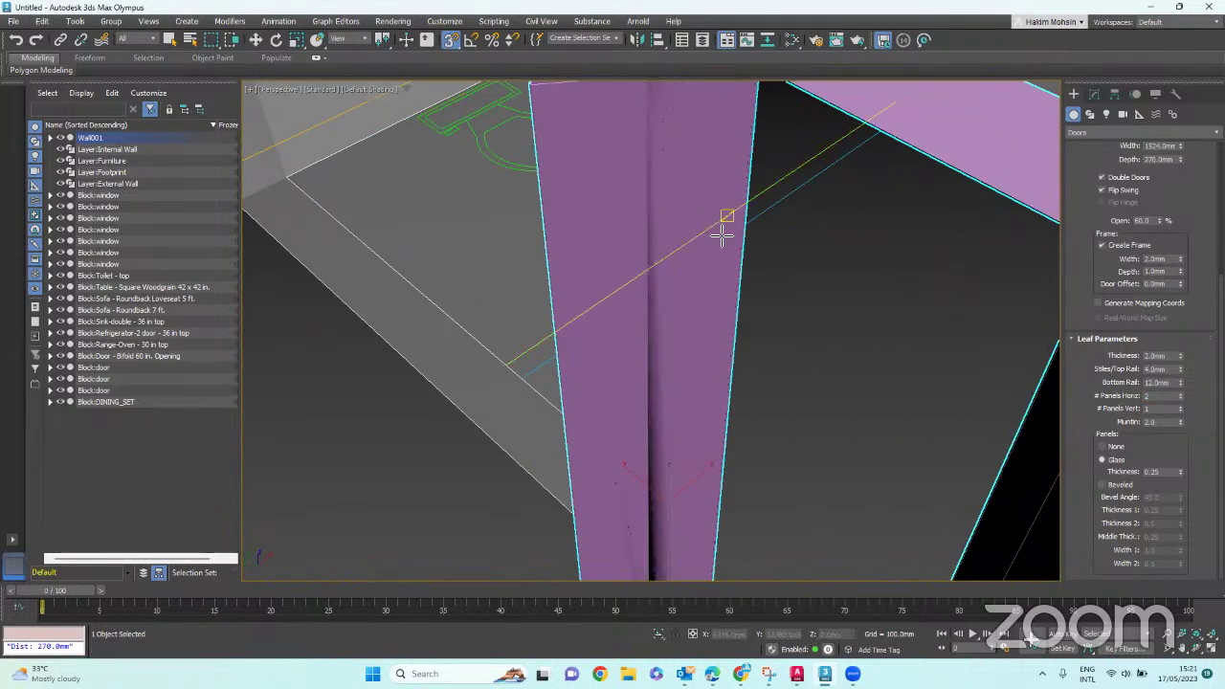
{"action": "scroll", "coordinate": [756, 279], "scroll_direction": "up", "scroll_amount": 6}
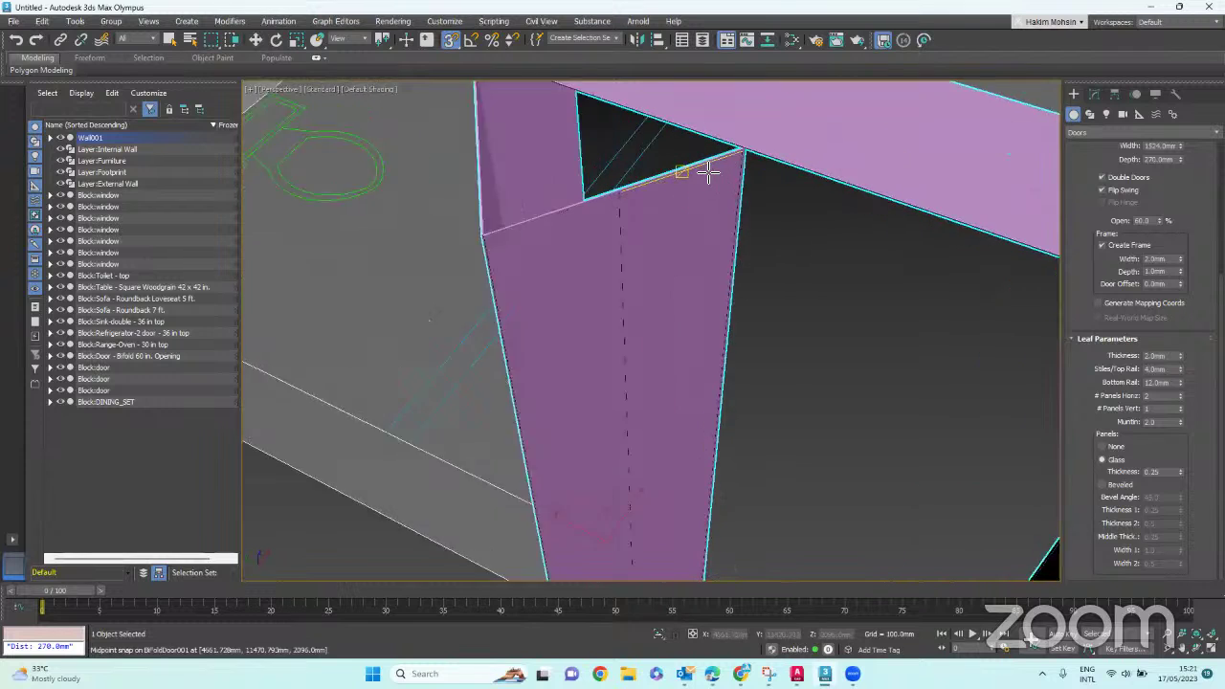
{"action": "scroll", "coordinate": [596, 208], "scroll_direction": "up", "scroll_amount": 2}
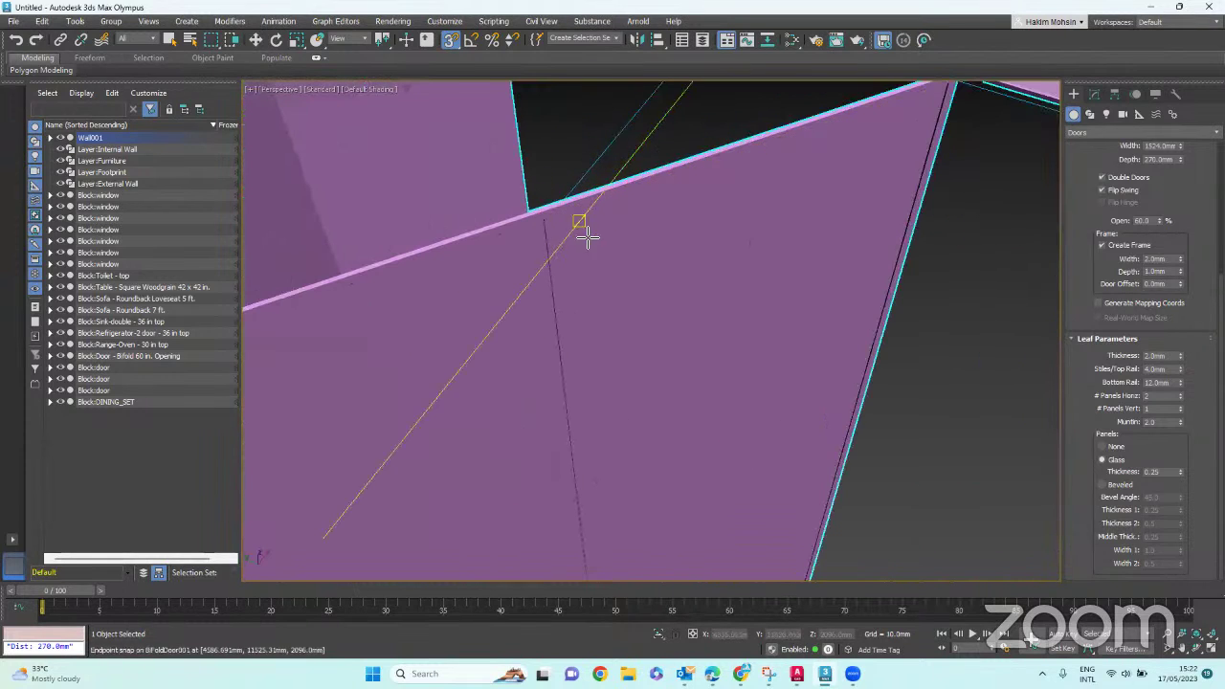
{"action": "scroll", "coordinate": [560, 192], "scroll_direction": "down", "scroll_amount": 2}
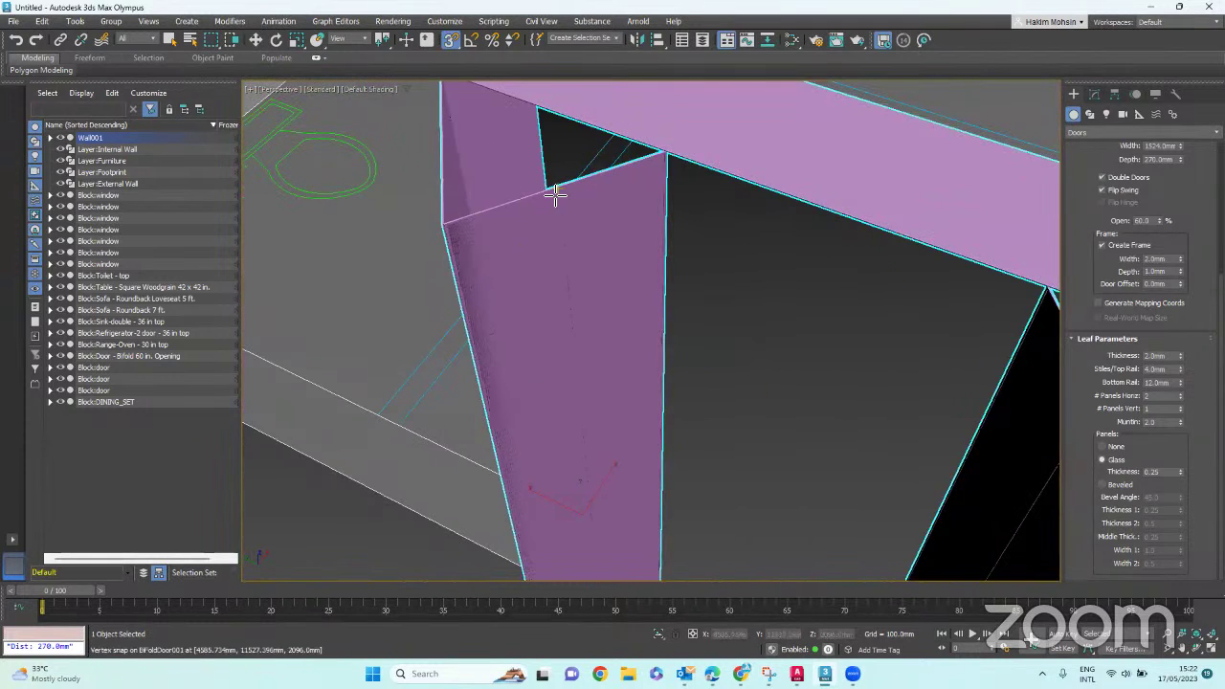
{"action": "scroll", "coordinate": [635, 224], "scroll_direction": "down", "scroll_amount": 2}
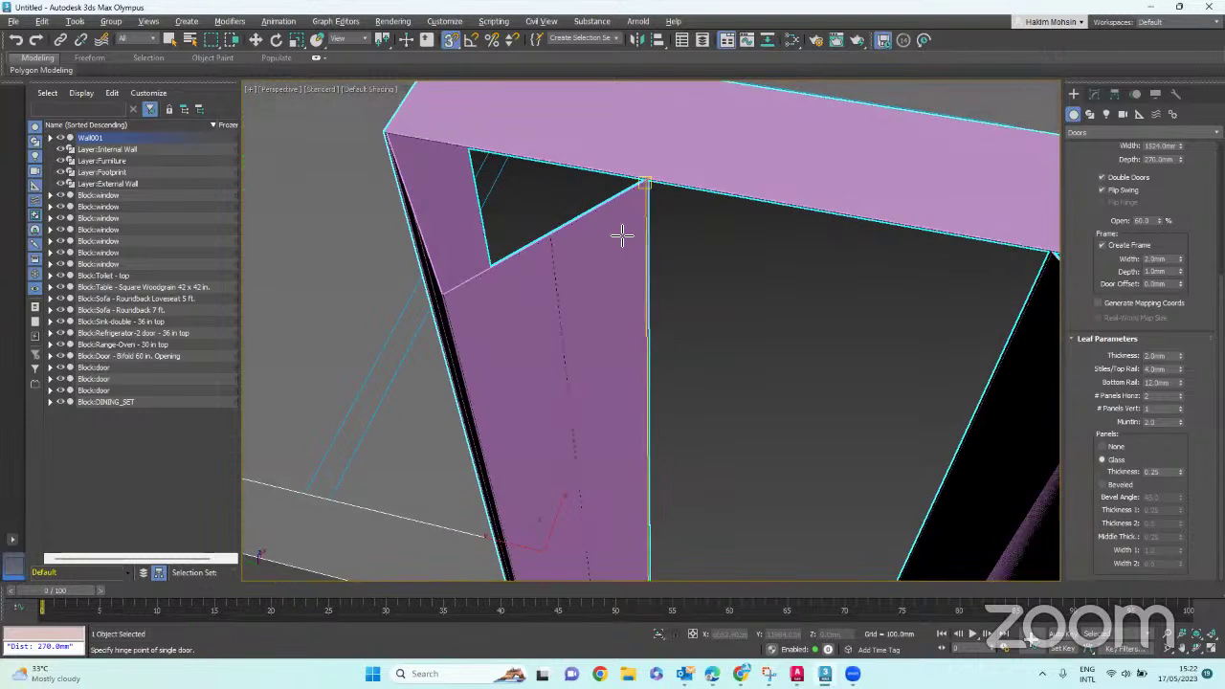
{"action": "scroll", "coordinate": [582, 309], "scroll_direction": "up", "scroll_amount": 2}
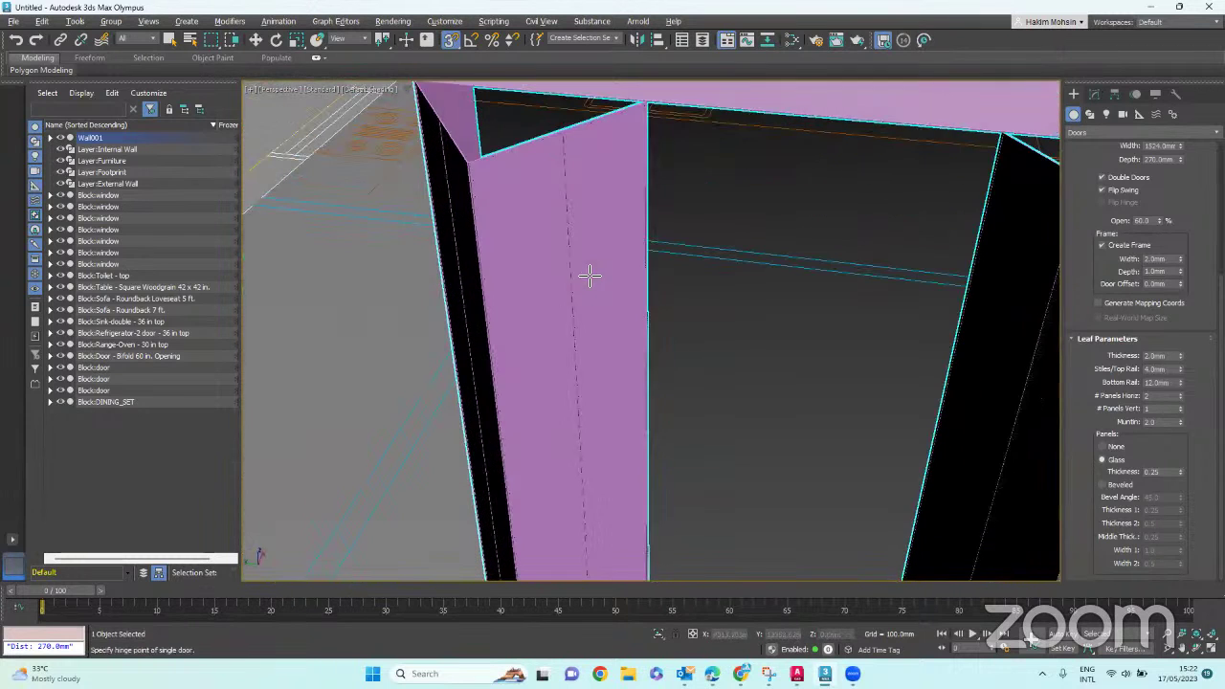
{"action": "left_click", "coordinate": [569, 275]}
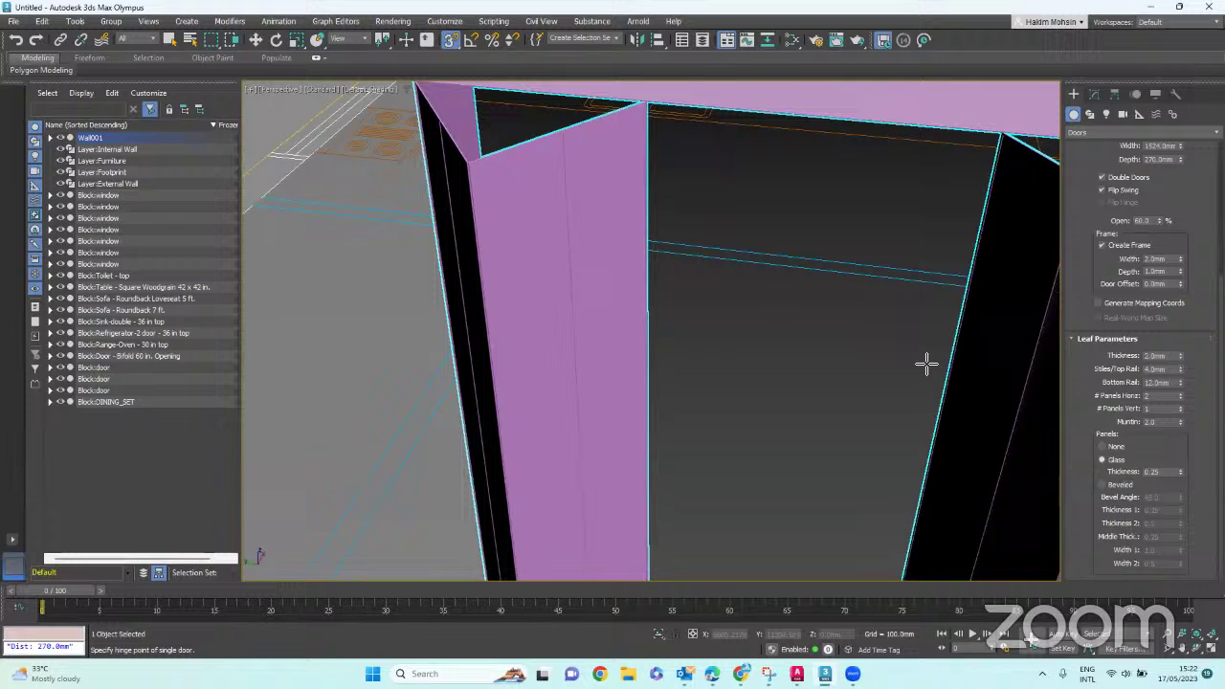
- Set the BiFold door's leaf thickness to 30 mm, keeping the Glass panel type, and inspect the thickened leaves
{"action": "left_click", "coordinate": [1103, 460]}
{"action": "left_click", "coordinate": [1170, 358]}
{"action": "type", "text": "30"}
{"action": "key", "text": "Return"}
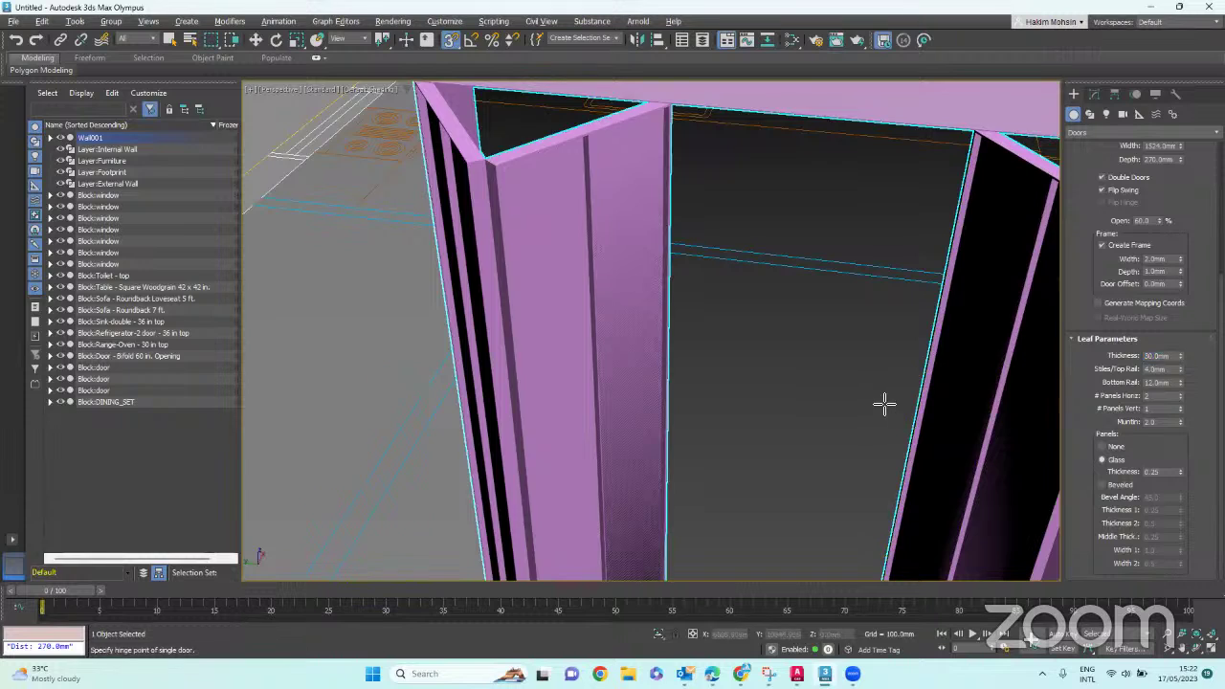
{"action": "scroll", "coordinate": [880, 392], "scroll_direction": "down", "scroll_amount": 2}
{"action": "scroll", "coordinate": [870, 405], "scroll_direction": "up", "scroll_amount": 2}
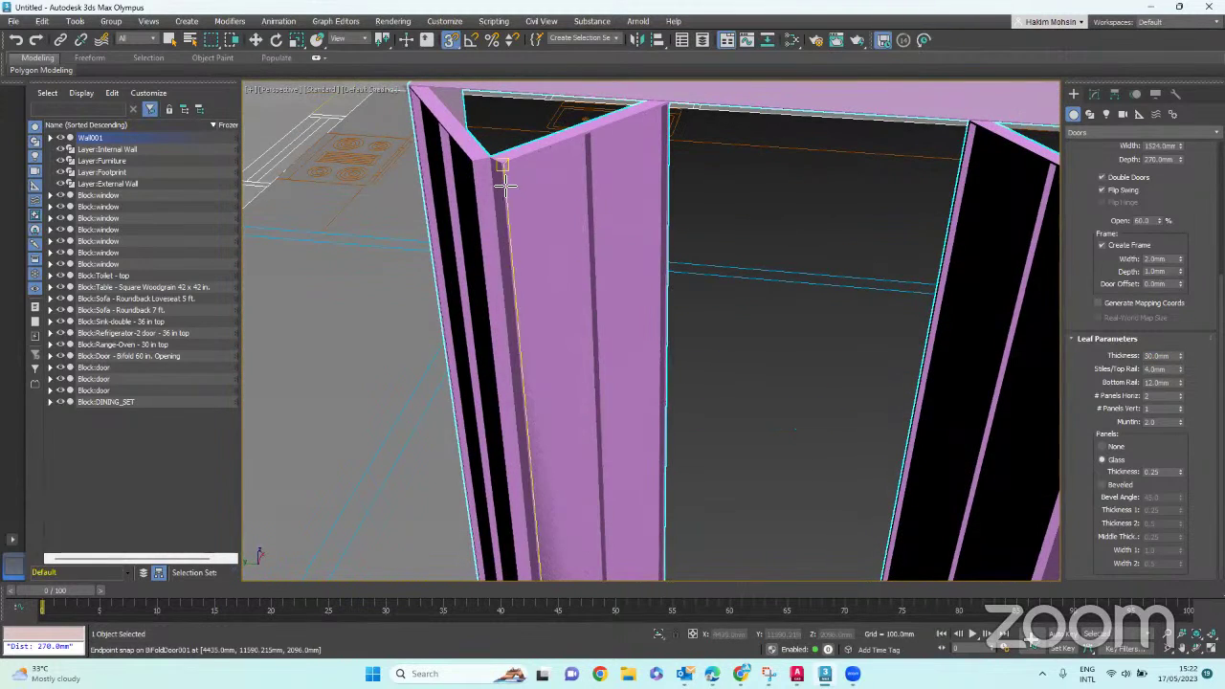
{"action": "scroll", "coordinate": [505, 186], "scroll_direction": "up", "scroll_amount": 2}
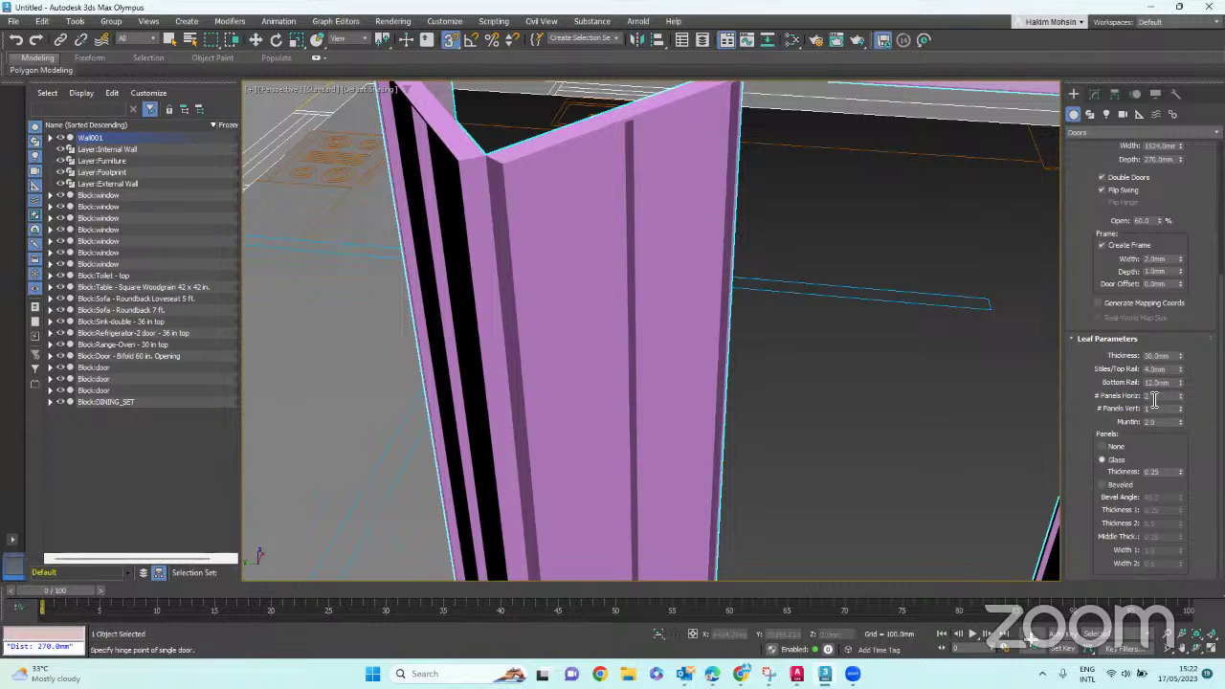
- Set the BiFold door's number of vertical panels to 3, check the divided leaves and end door creation
{"action": "scroll", "coordinate": [621, 282], "scroll_direction": "down", "scroll_amount": 2}
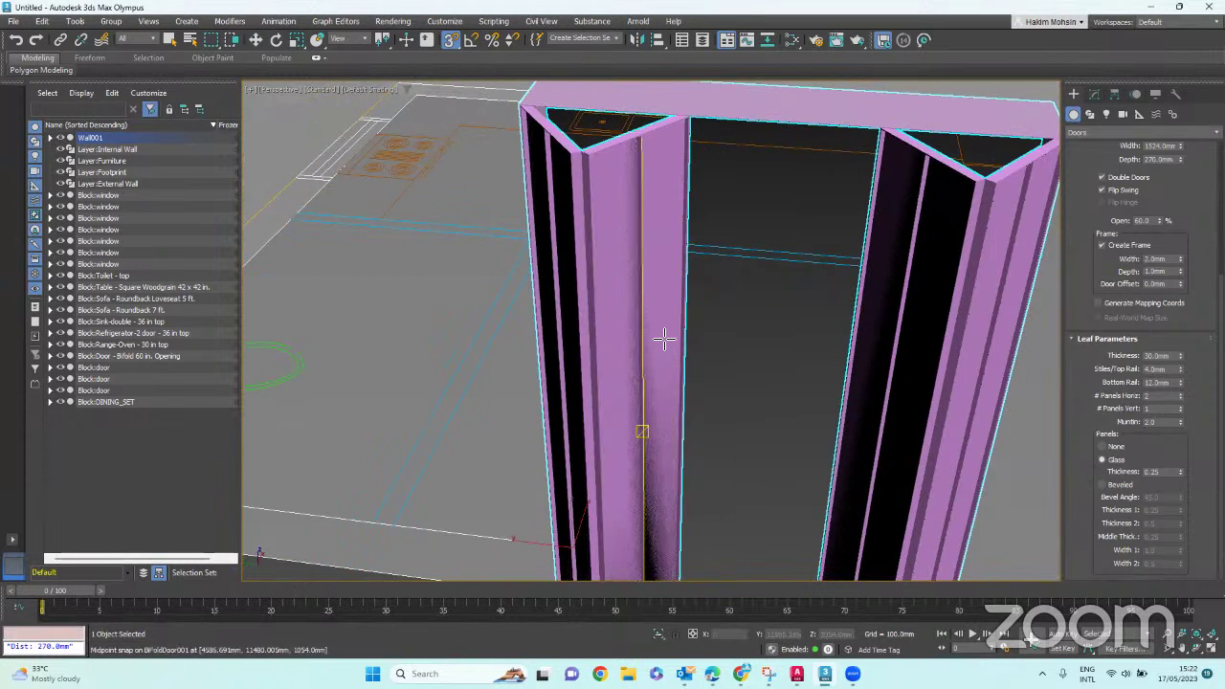
{"action": "scroll", "coordinate": [661, 336], "scroll_direction": "up", "scroll_amount": 2}
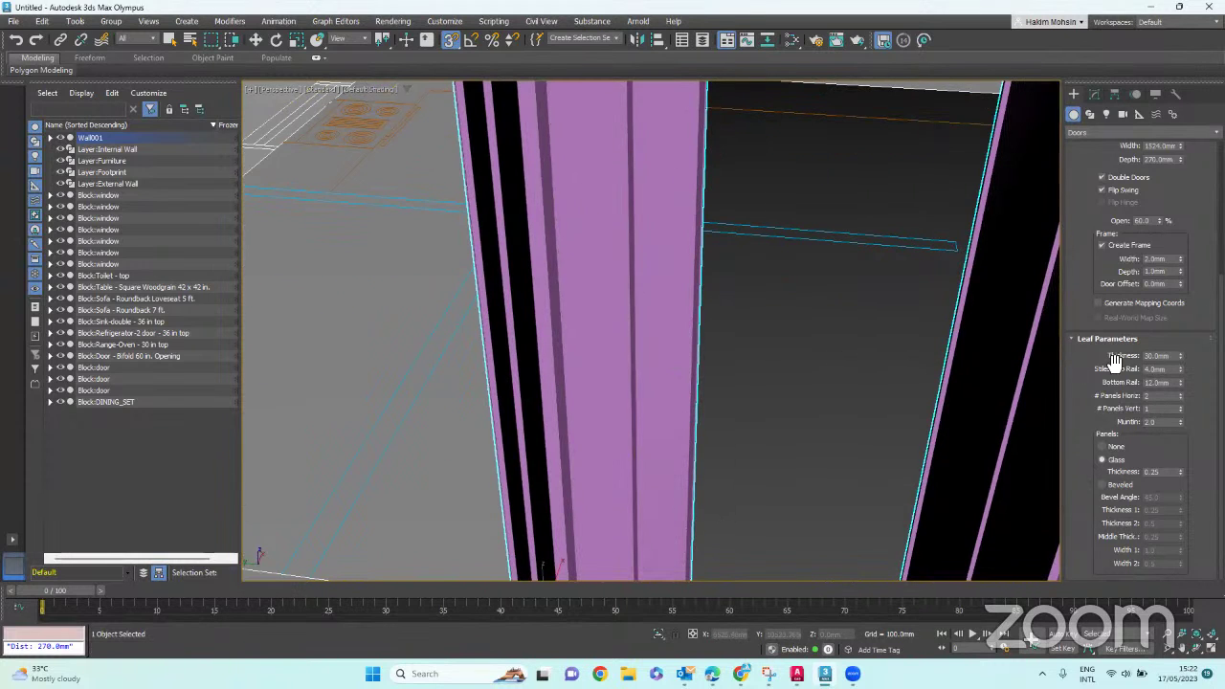
{"action": "double_click", "coordinate": [1159, 409]}
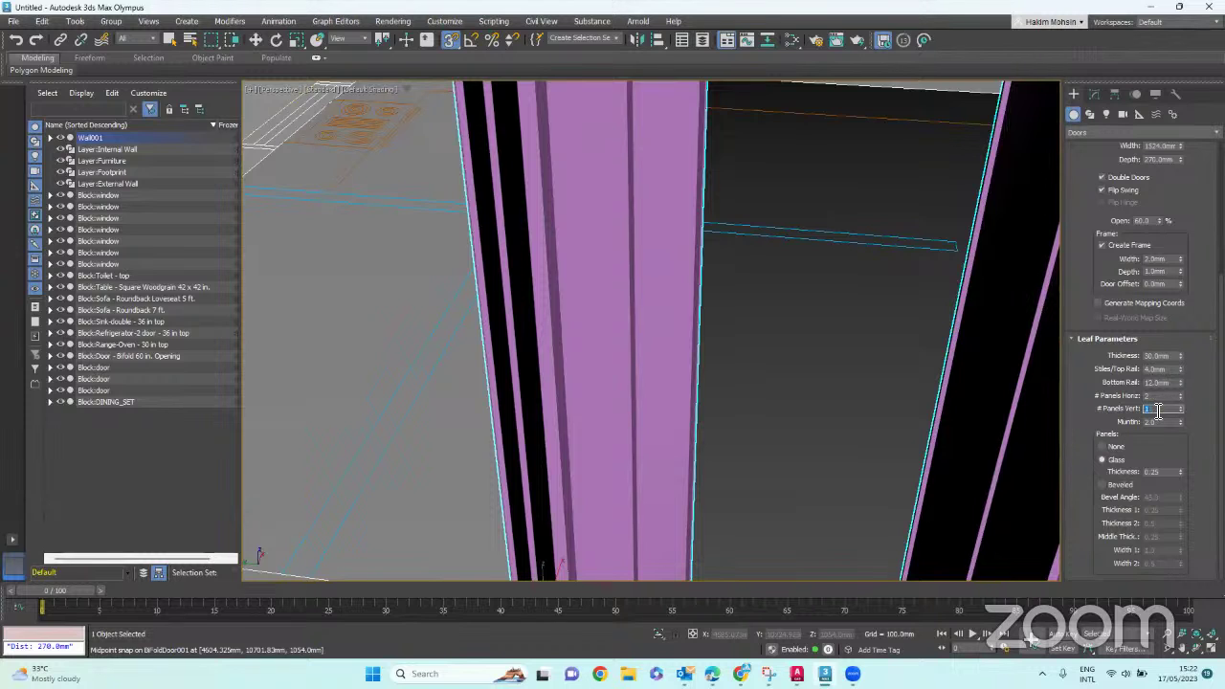
{"action": "key", "text": "Return"}
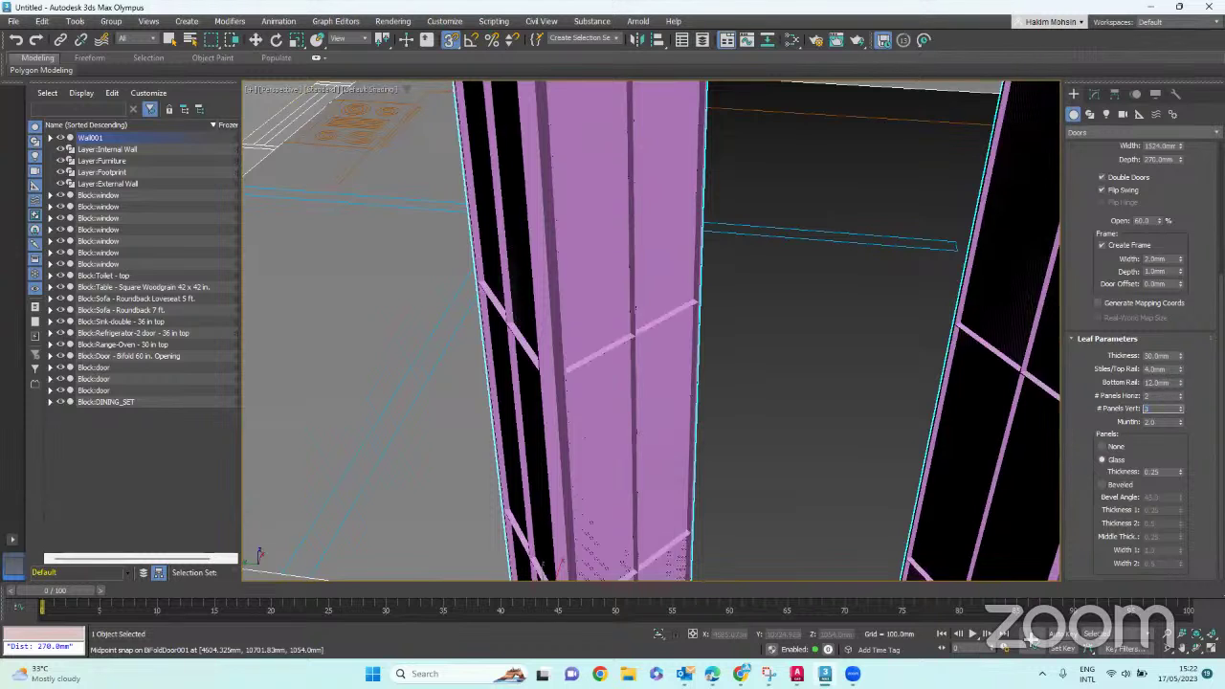
{"action": "scroll", "coordinate": [783, 317], "scroll_direction": "down", "scroll_amount": 4}
{"action": "scroll", "coordinate": [783, 317], "scroll_direction": "up", "scroll_amount": 5}
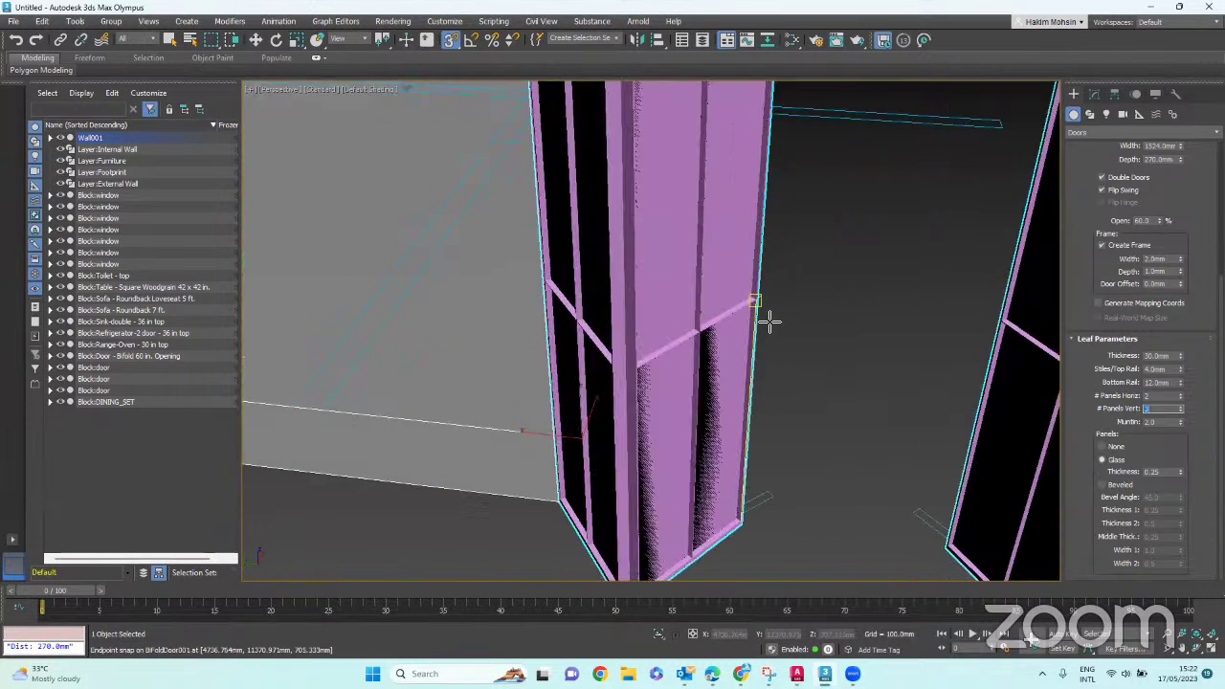
{"action": "scroll", "coordinate": [700, 165], "scroll_direction": "down", "scroll_amount": 2}
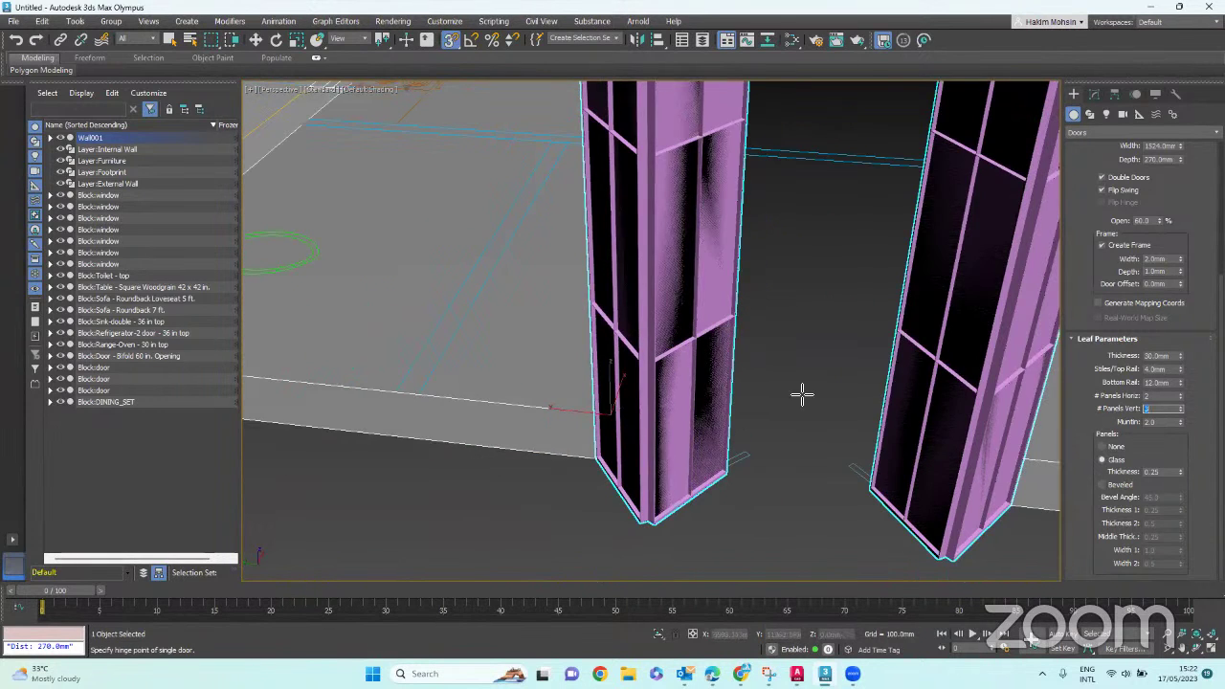
{"action": "scroll", "coordinate": [801, 396], "scroll_direction": "down", "scroll_amount": 4}
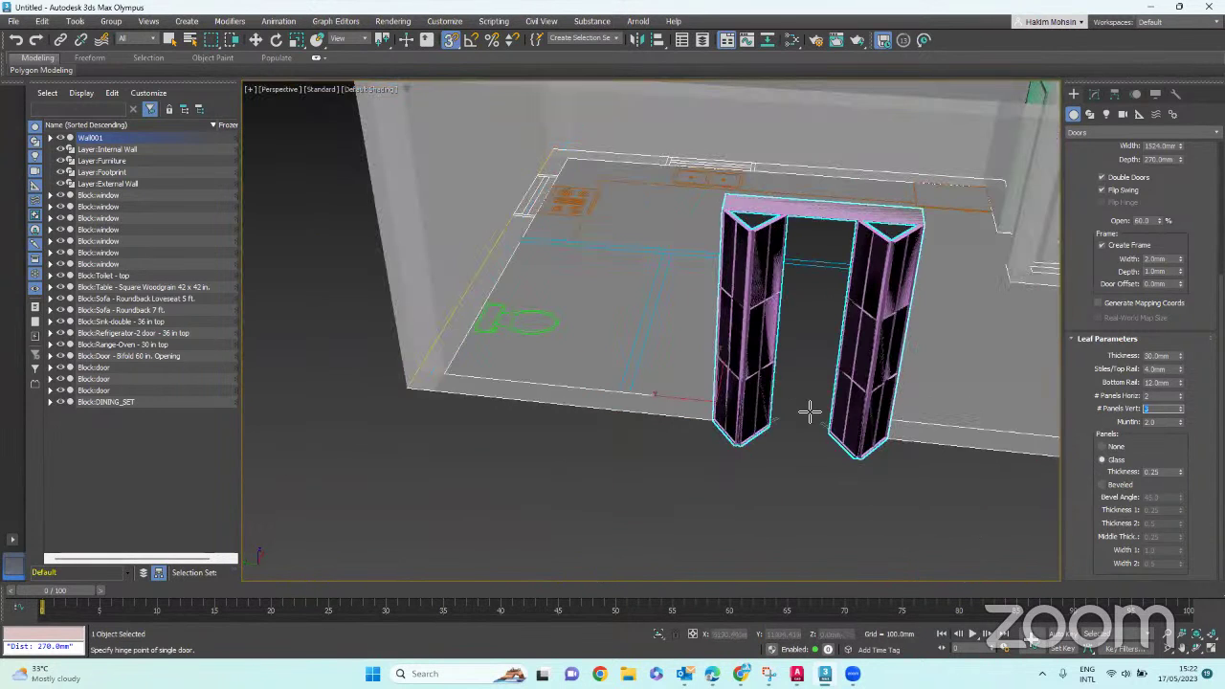
{"action": "right_click", "coordinate": [820, 361]}
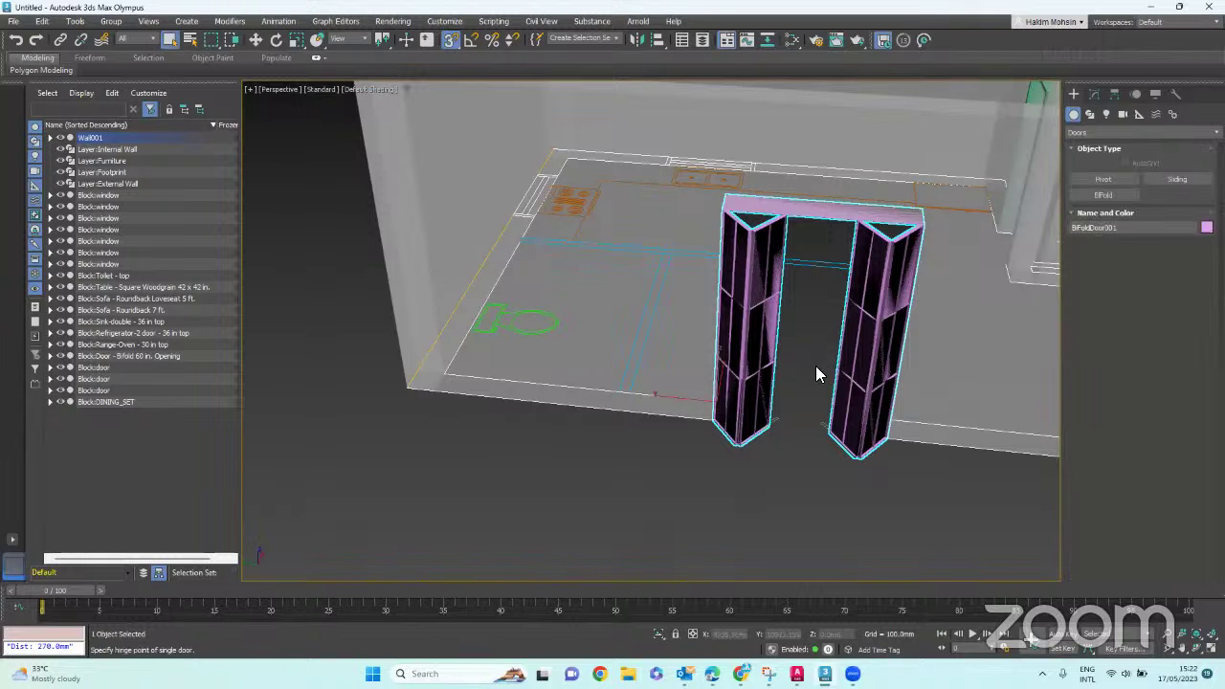
- Look over the house model from several angles, ending on the kitchen area and its window outlines on the floor plan
{"action": "scroll", "coordinate": [815, 374], "scroll_direction": "down", "scroll_amount": 3}
{"action": "middle_click_drag", "start_coordinate": [821, 427], "coordinate": [902, 408], "text": "alt"}
{"action": "scroll", "coordinate": [901, 408], "scroll_direction": "down", "scroll_amount": 5}
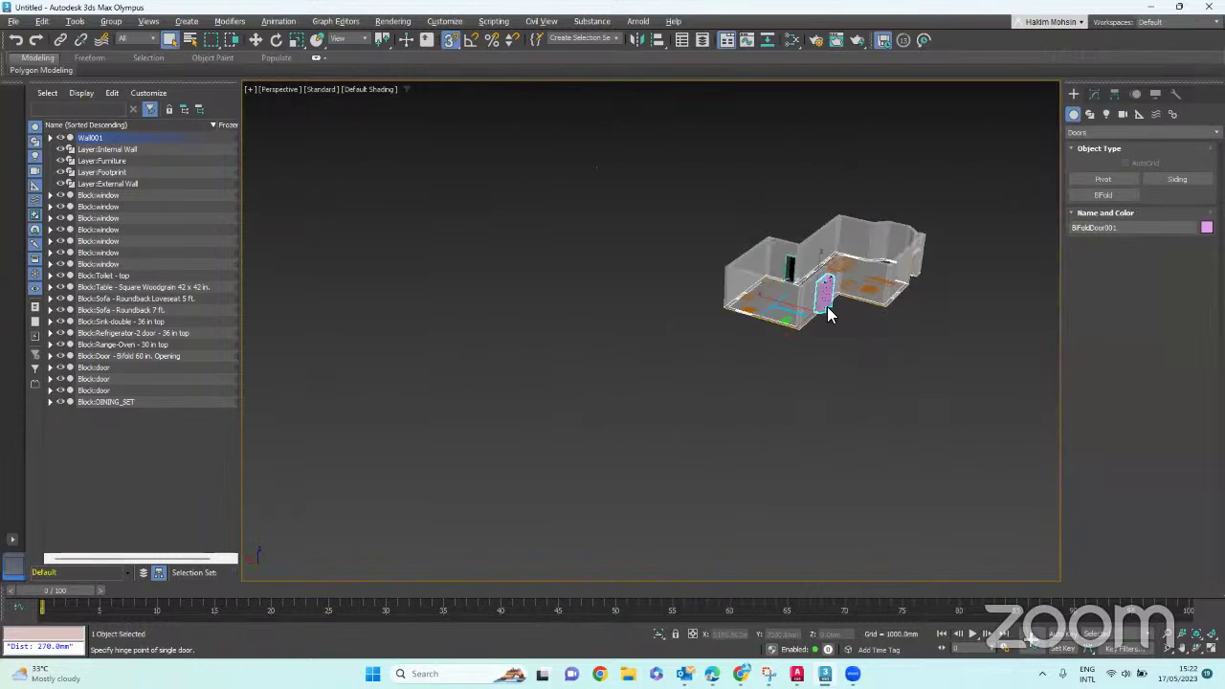
{"action": "middle_click_drag", "start_coordinate": [829, 316], "coordinate": [957, 388], "text": "alt"}
{"action": "scroll", "coordinate": [826, 334], "scroll_direction": "up", "scroll_amount": 6}
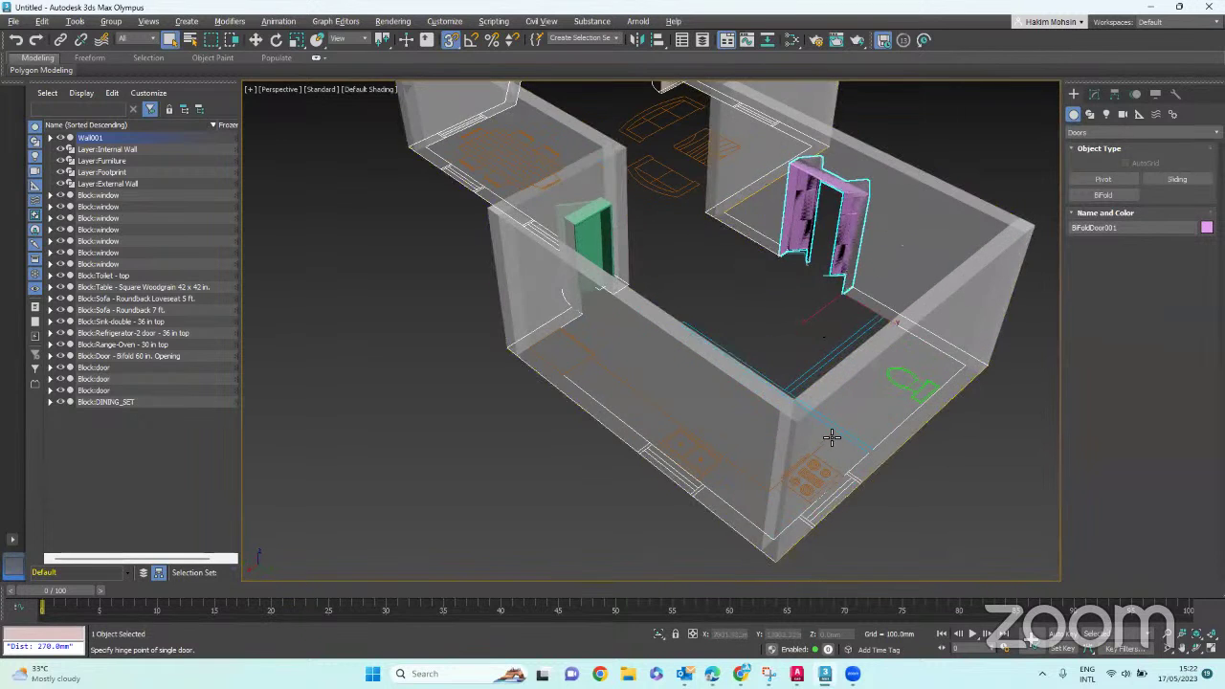
{"action": "middle_click_drag", "start_coordinate": [832, 437], "coordinate": [651, 438], "text": "alt"}
{"action": "scroll", "coordinate": [574, 309], "scroll_direction": "up", "scroll_amount": 5}
{"action": "scroll", "coordinate": [620, 332], "scroll_direction": "down", "scroll_amount": 1}
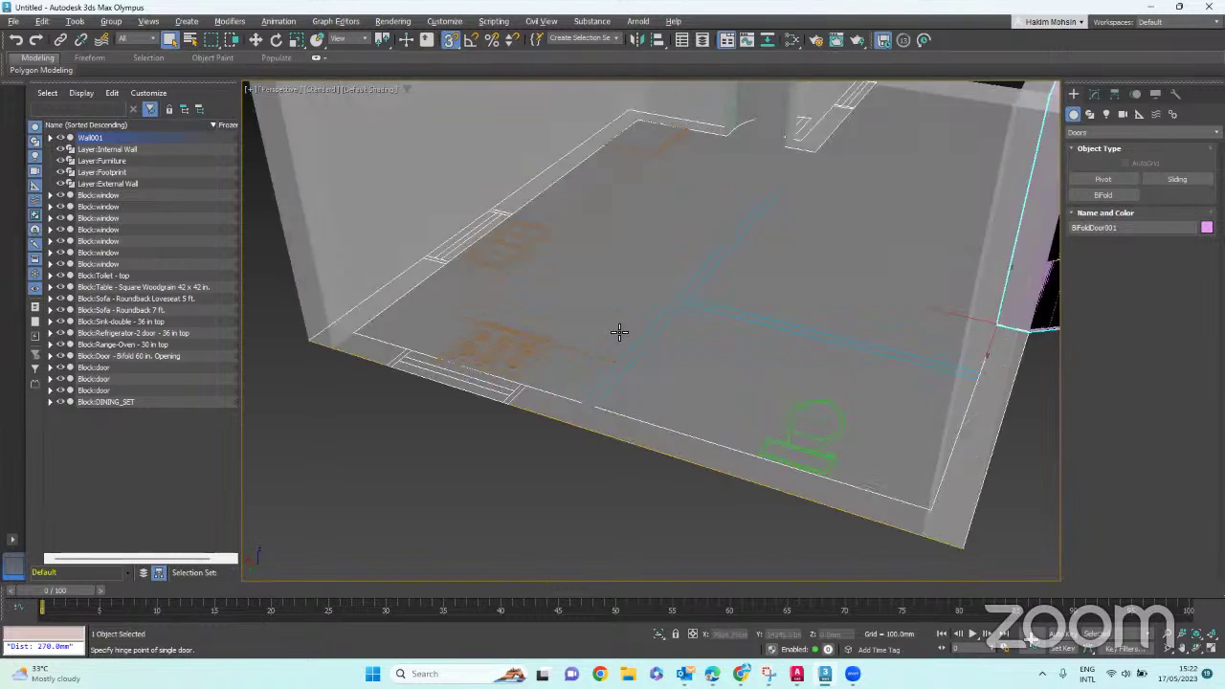
{"action": "scroll", "coordinate": [620, 332], "scroll_direction": "up", "scroll_amount": 2}
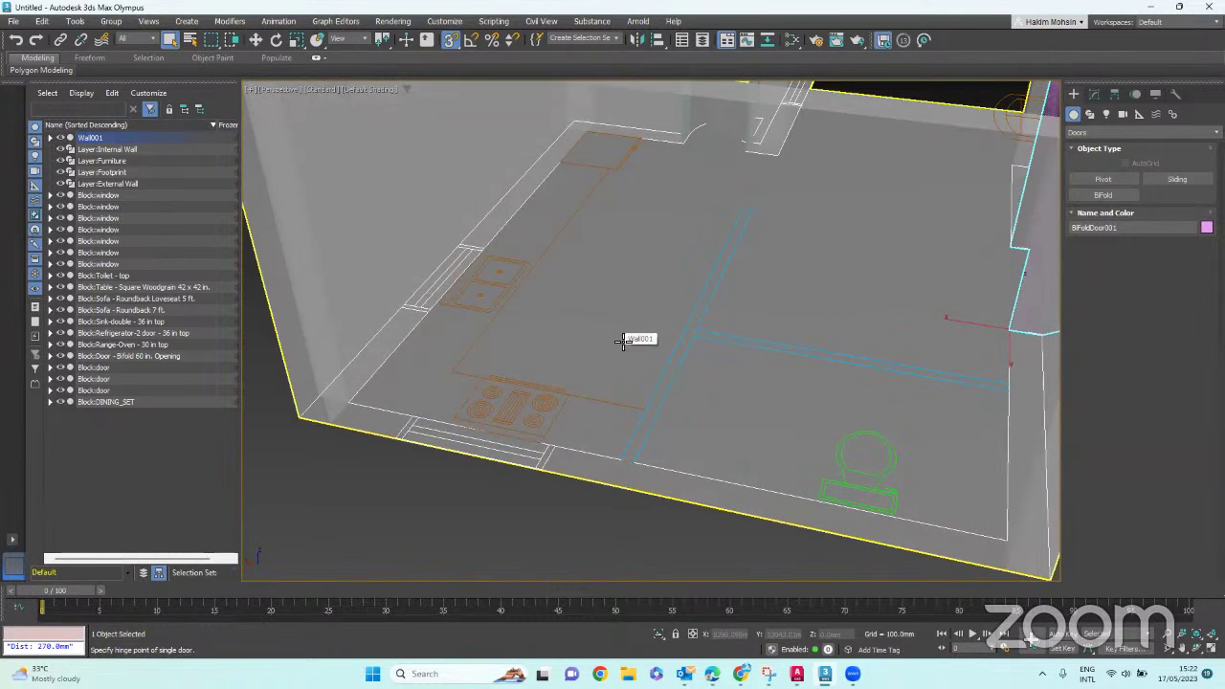
- Create a Casement window over the plan's window outline beside the stove, 1200 mm wide, 270 mm deep and about 2075 mm high
{"action": "left_click", "coordinate": [1078, 133]}
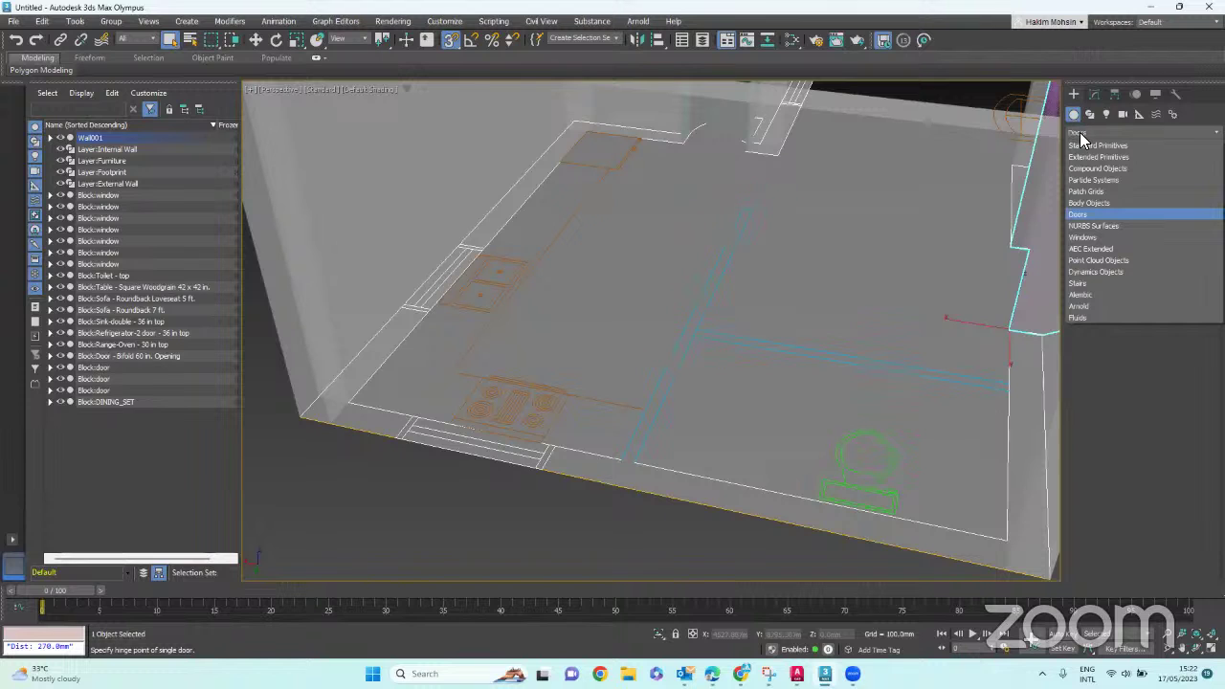
{"action": "left_click", "coordinate": [1097, 237]}
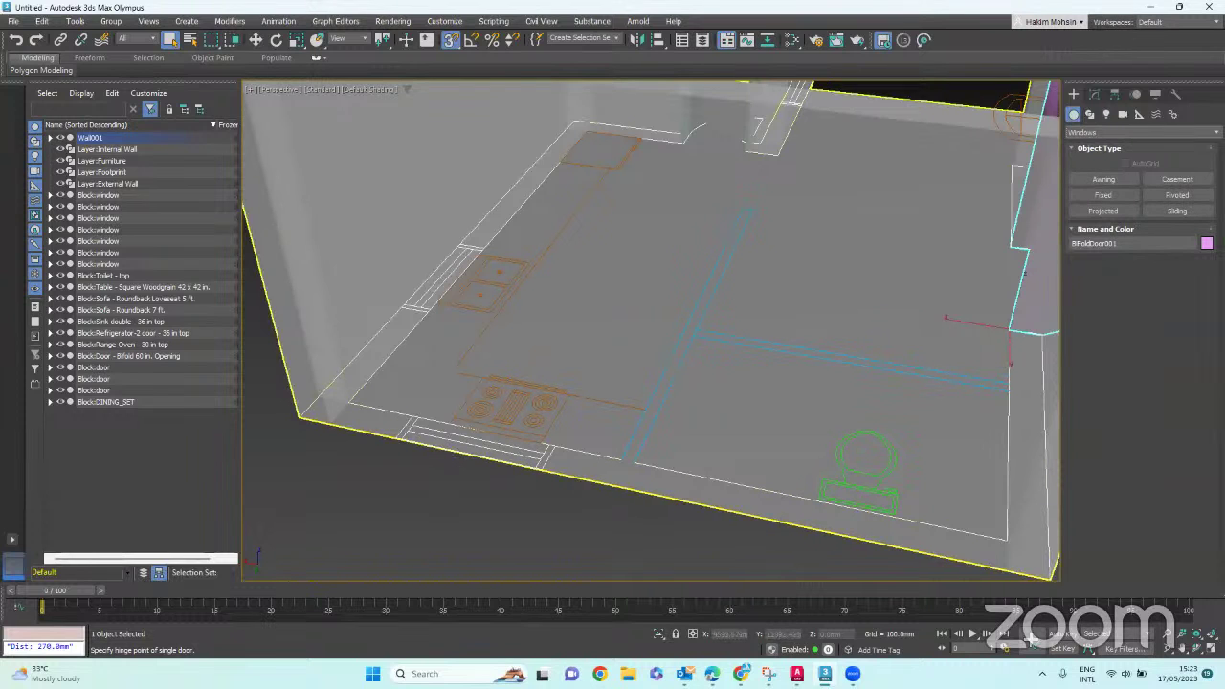
{"action": "left_click", "coordinate": [1182, 180]}
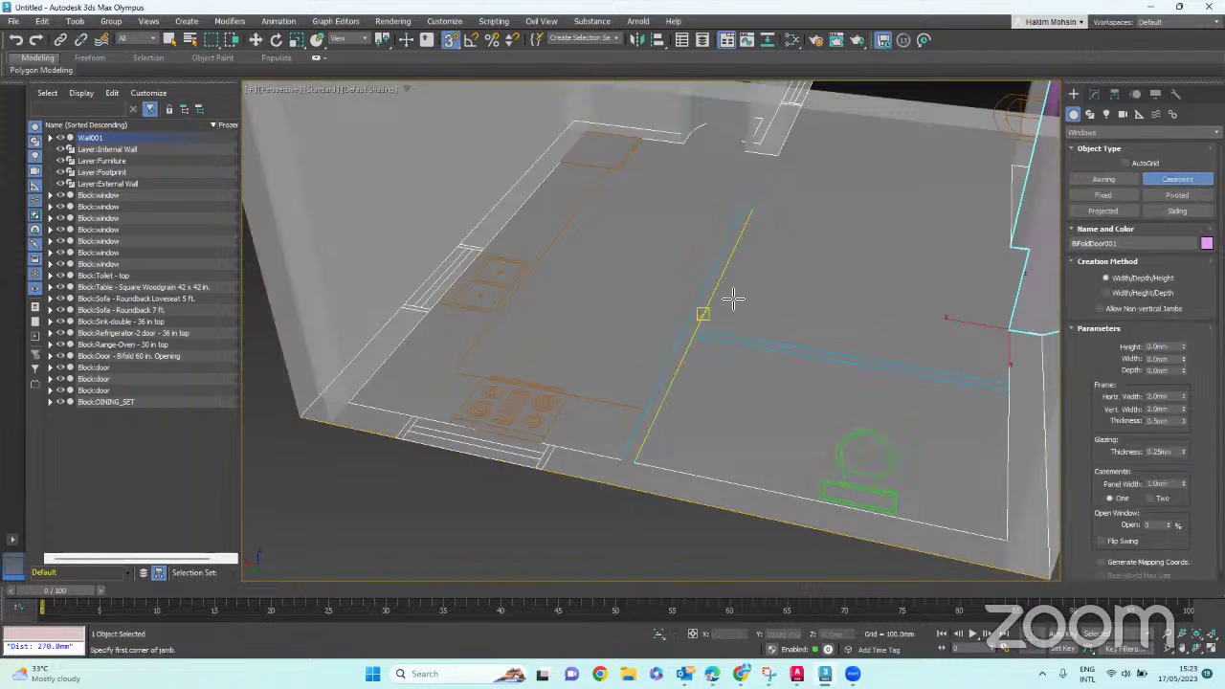
{"action": "scroll", "coordinate": [732, 299], "scroll_direction": "down", "scroll_amount": 3}
{"action": "middle_click_drag", "start_coordinate": [629, 300], "coordinate": [676, 304], "text": "alt"}
{"action": "scroll", "coordinate": [676, 303], "scroll_direction": "down", "scroll_amount": 4}
{"action": "middle_click_drag", "start_coordinate": [708, 383], "coordinate": [717, 465], "text": "alt"}
{"action": "scroll", "coordinate": [717, 461], "scroll_direction": "up", "scroll_amount": 8}
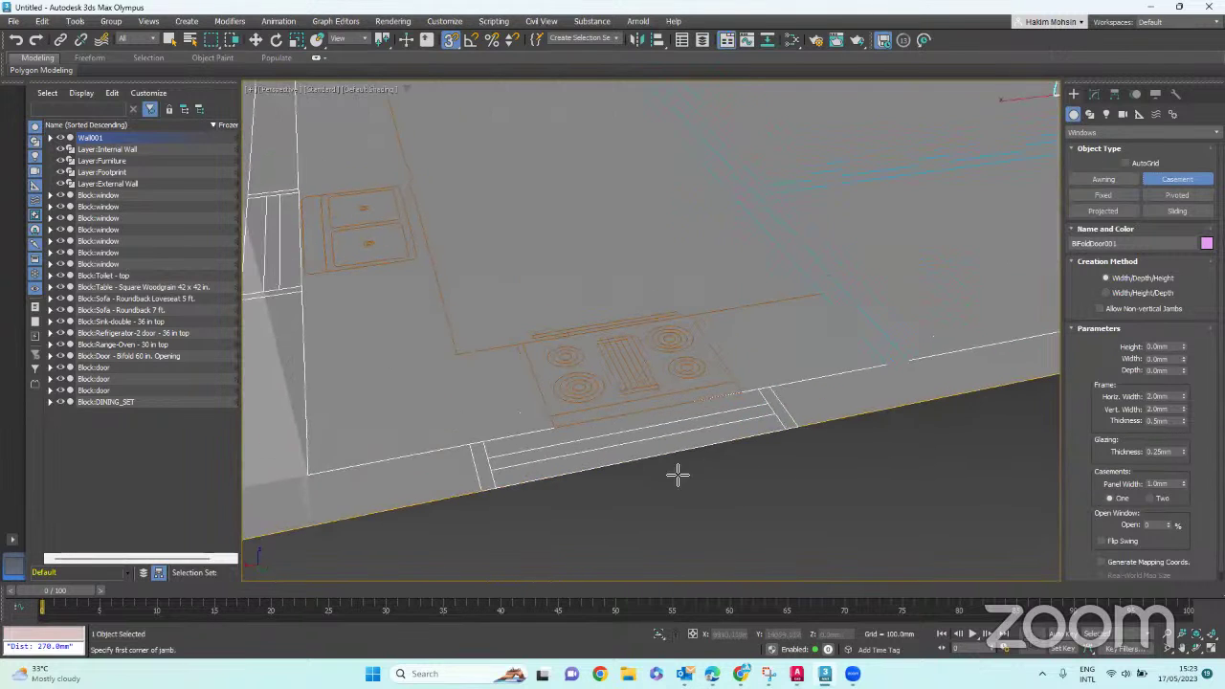
{"action": "left_click", "coordinate": [485, 495]}
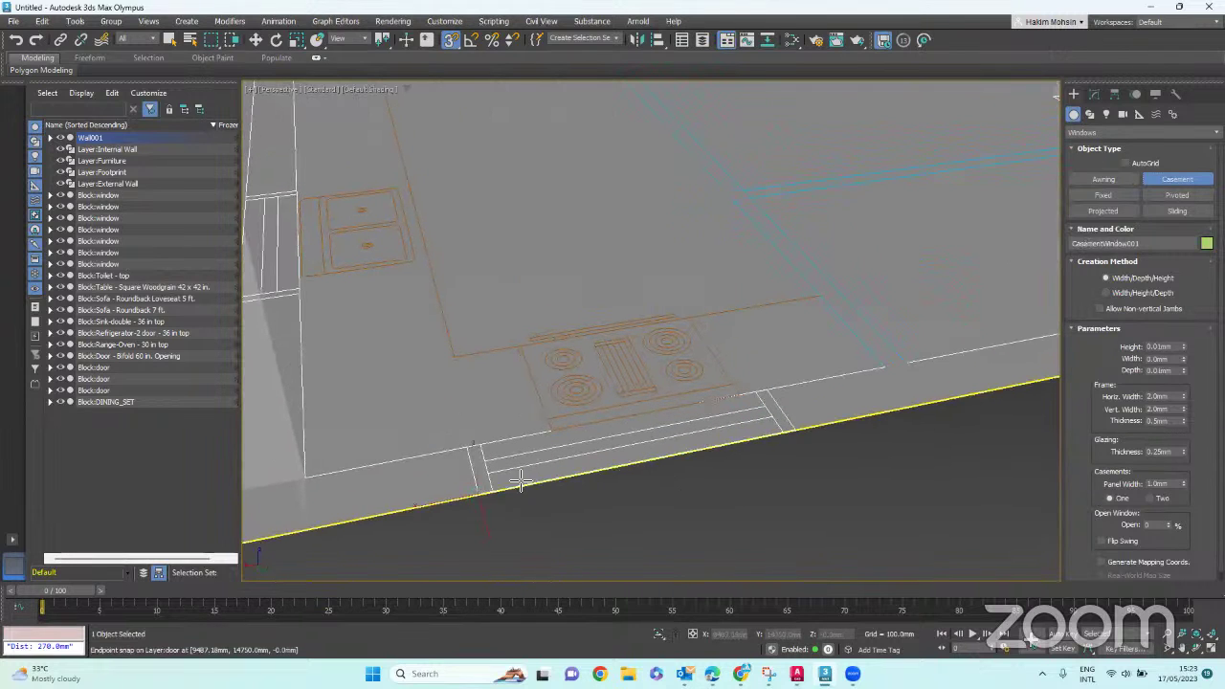
{"action": "left_click_drag", "start_coordinate": [522, 482], "coordinate": [796, 434]}
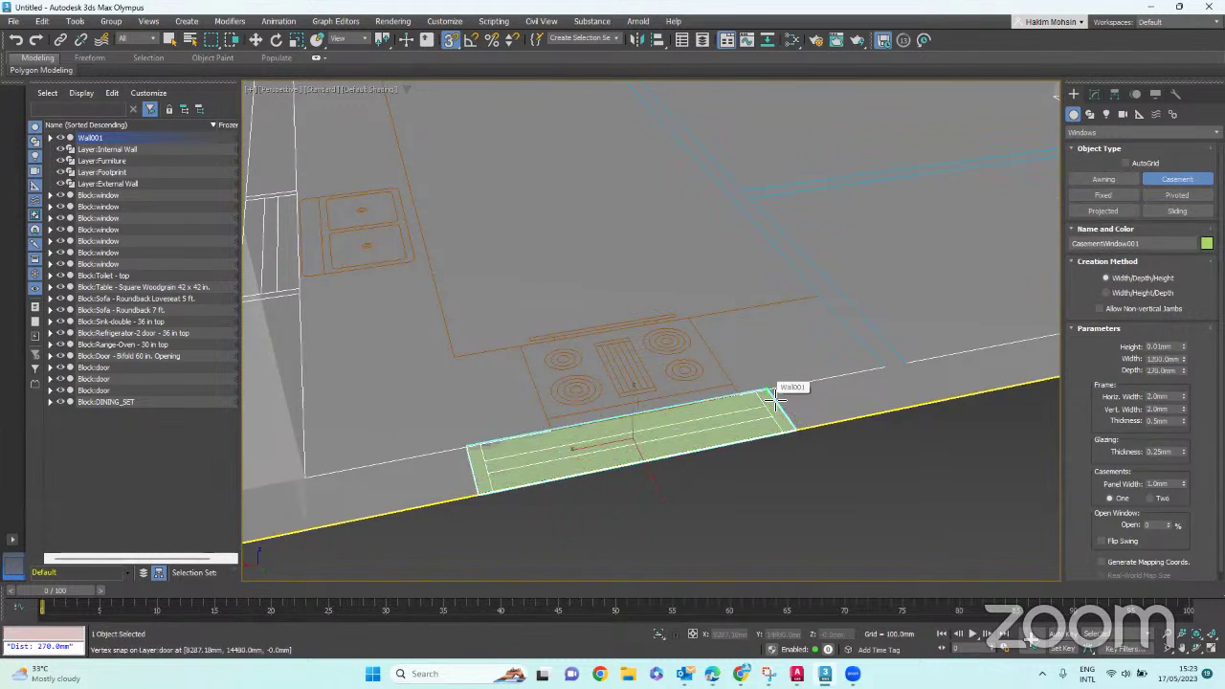
{"action": "scroll", "coordinate": [778, 403], "scroll_direction": "down", "scroll_amount": 5}
{"action": "left_click", "coordinate": [778, 403]}
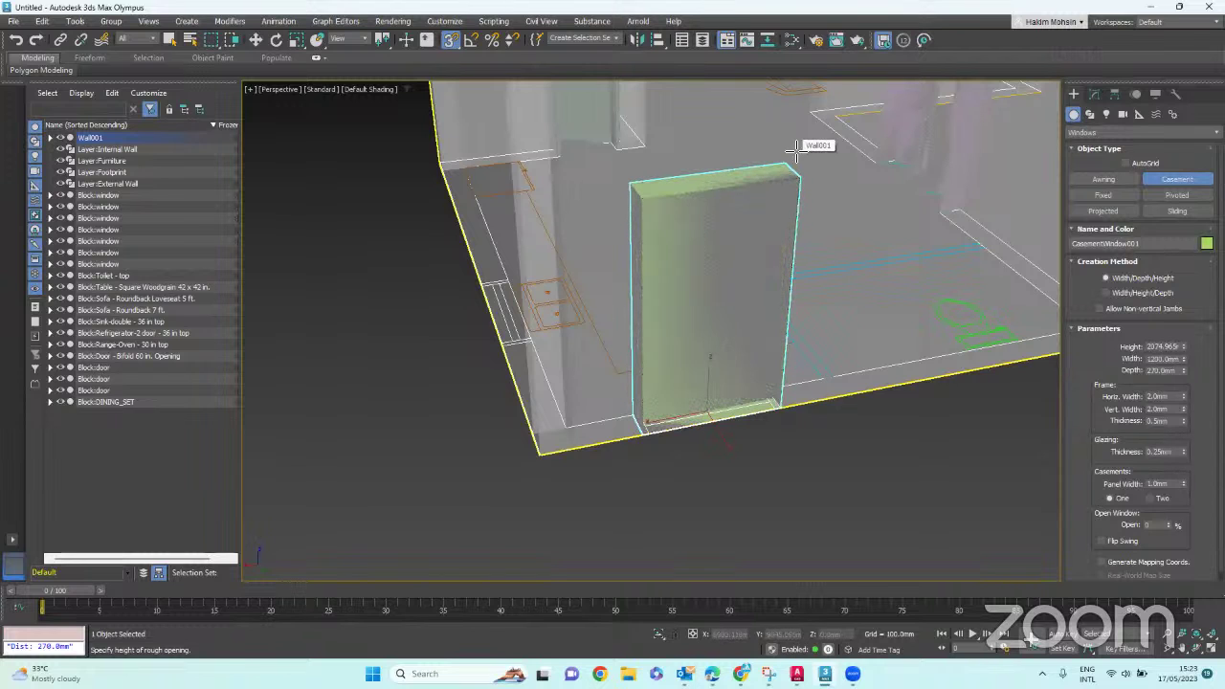
{"action": "left_click", "coordinate": [814, 146]}
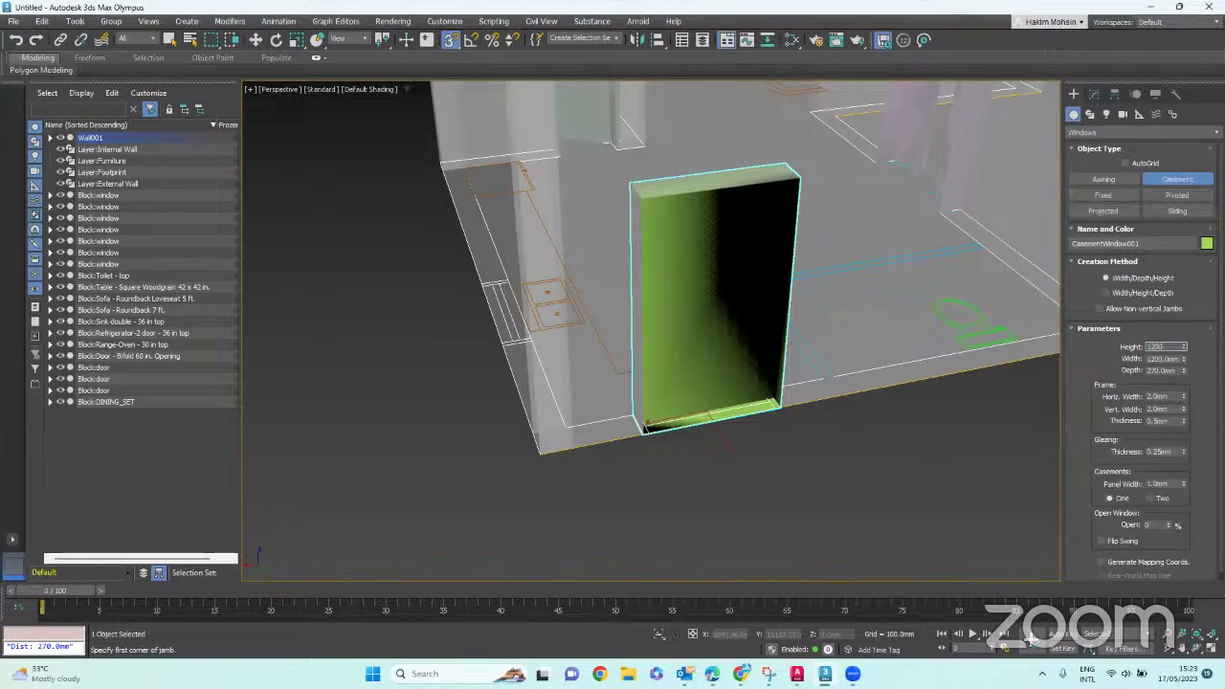
- Set the casement window's height to 1600 mm and its frame to 4.851 mm horizontal width, 3.252 mm vertical width and 1.3 mm thickness
{"action": "key", "text": "Return"}
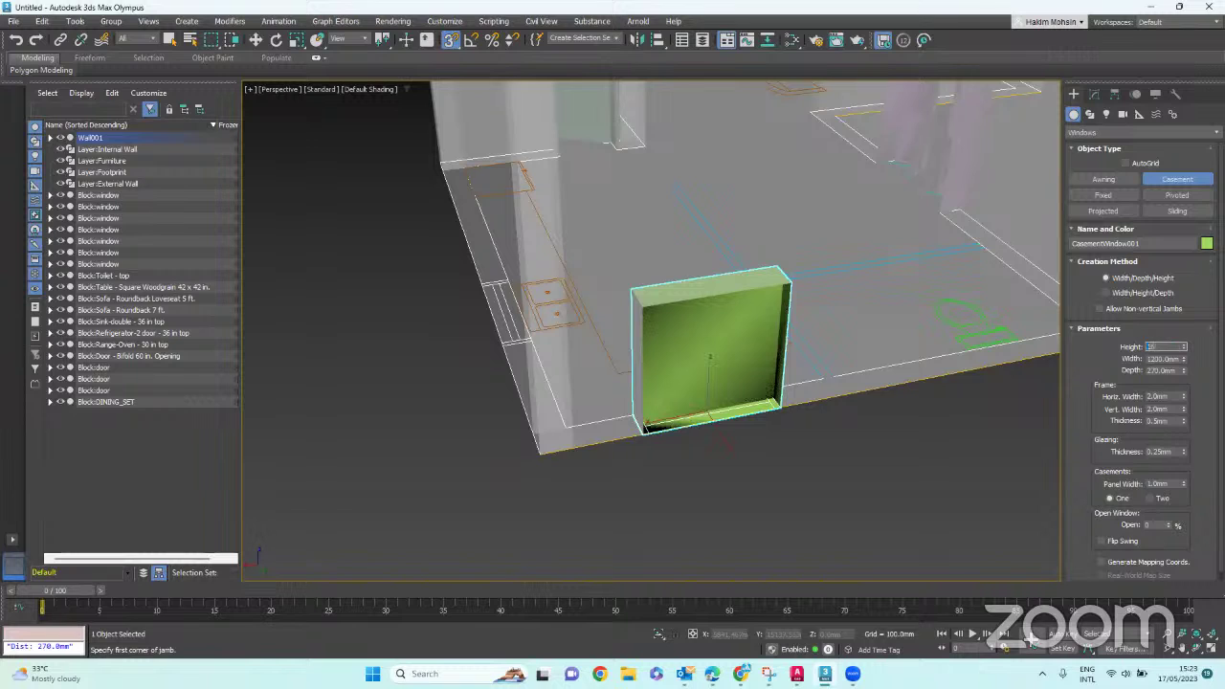
{"action": "key", "text": "Return"}
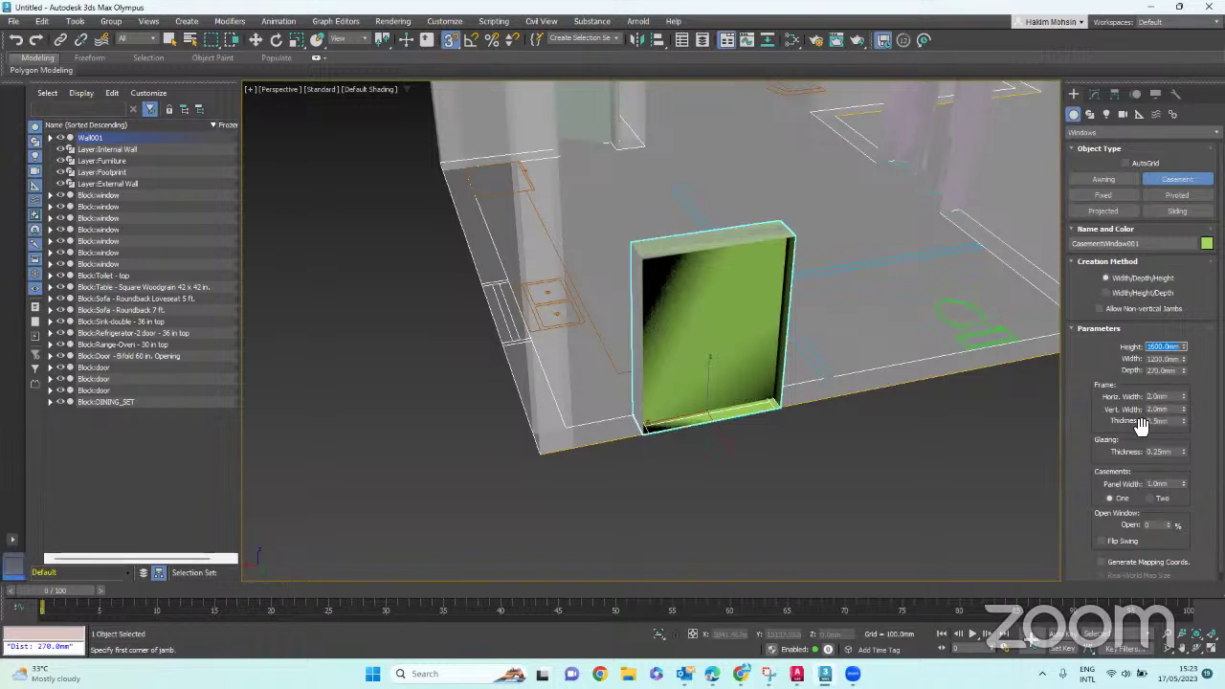
{"action": "left_click", "coordinate": [1183, 400]}
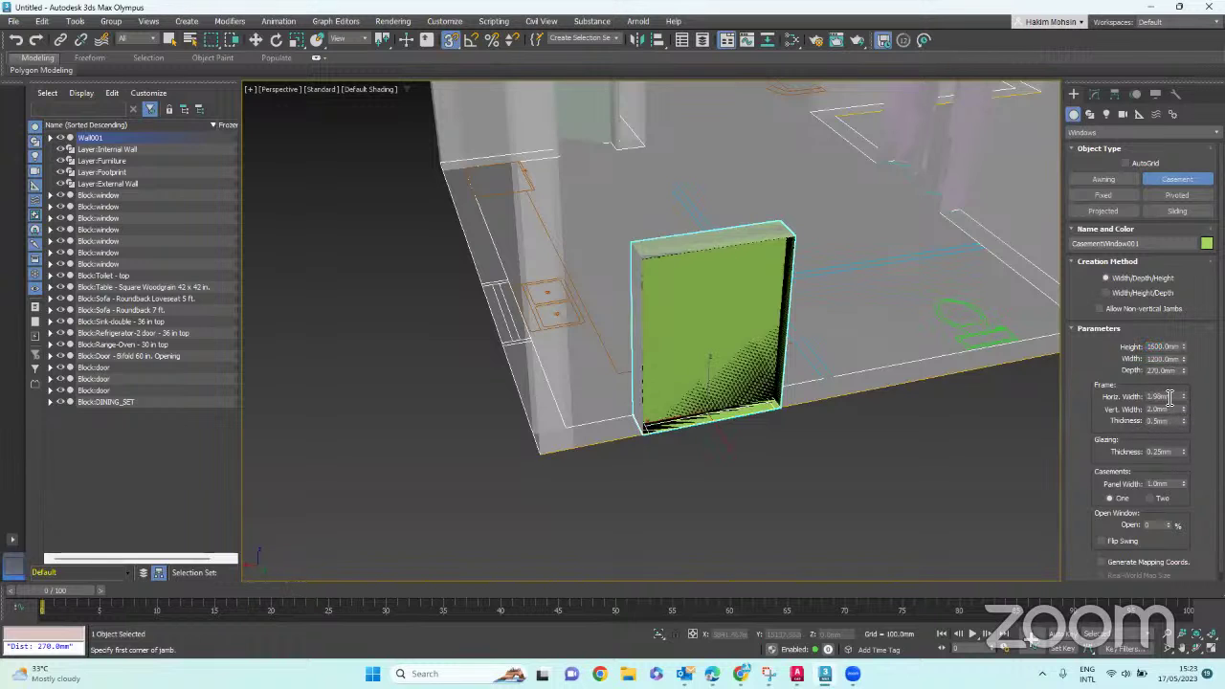
{"action": "left_click_drag", "start_coordinate": [1182, 399], "coordinate": [1167, 311]}
{"action": "mouse_move", "coordinate": [1187, 415]}
{"action": "left_mouse_down"}
{"action": "mouse_move", "coordinate": [1185, 375]}
{"action": "mouse_move", "coordinate": [1183, 416]}
{"action": "mouse_move", "coordinate": [1180, 402]}
{"action": "mouse_move", "coordinate": [1179, 418]}
{"action": "mouse_move", "coordinate": [1149, 410]}
{"action": "left_mouse_up"}
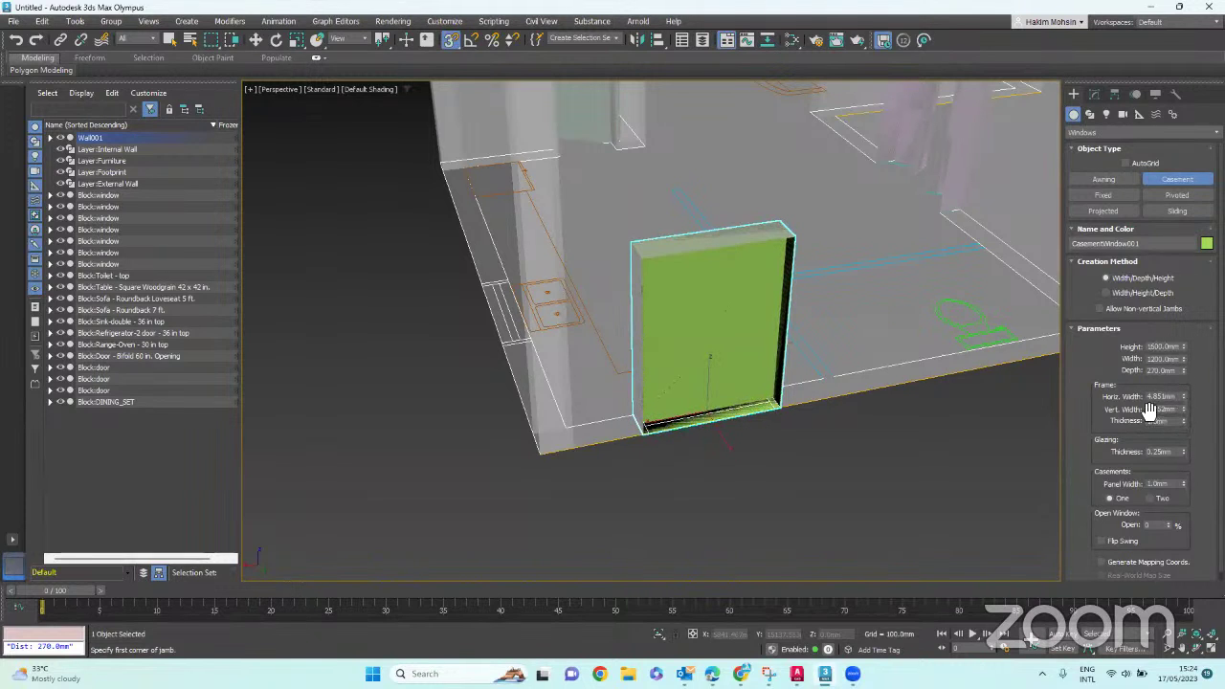
{"action": "scroll", "coordinate": [771, 426], "scroll_direction": "up", "scroll_amount": 6}
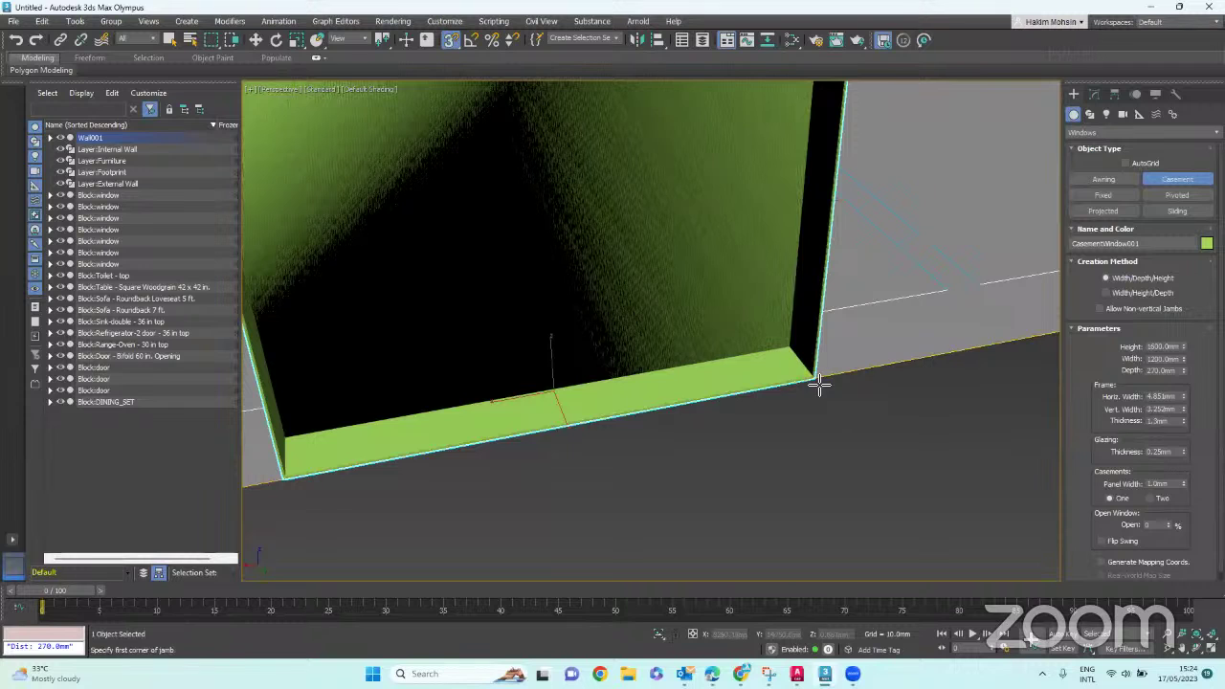
- Set the casement window's glazing thickness to 1.79 mm and switch it to two casements
{"action": "left_click_drag", "start_coordinate": [1187, 457], "coordinate": [1188, 356]}
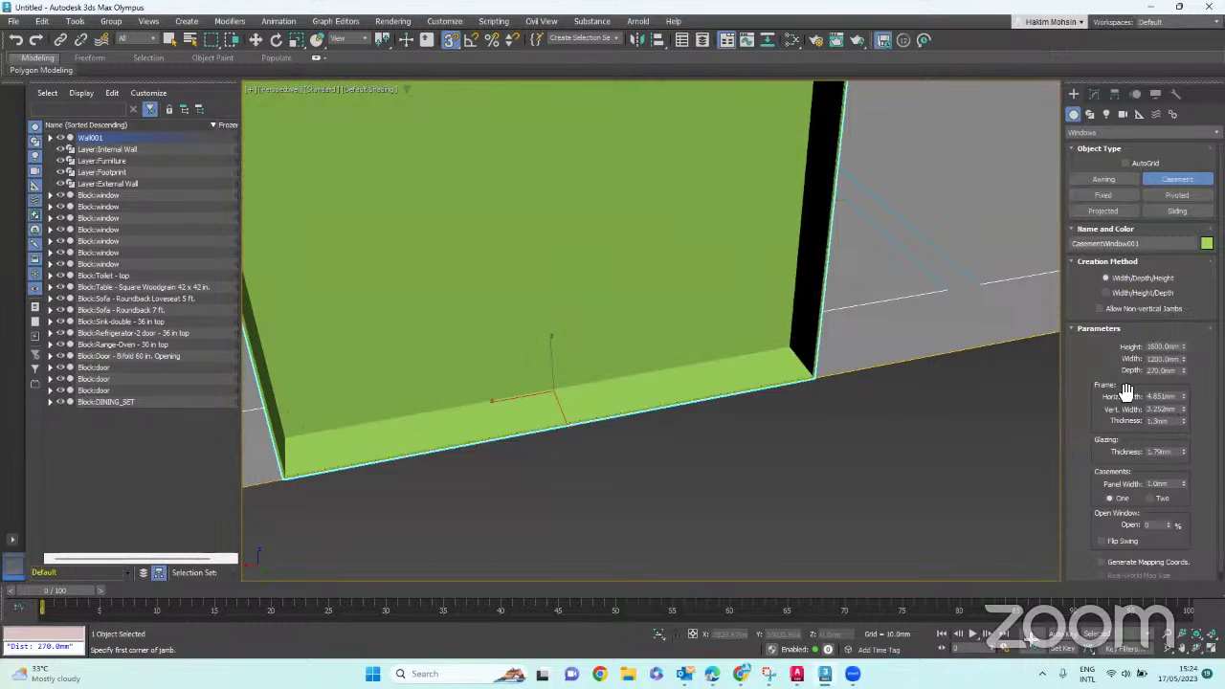
{"action": "scroll", "coordinate": [808, 340], "scroll_direction": "down", "scroll_amount": 3}
{"action": "scroll", "coordinate": [809, 339], "scroll_direction": "down", "scroll_amount": 5}
{"action": "scroll", "coordinate": [744, 214], "scroll_direction": "up", "scroll_amount": 3}
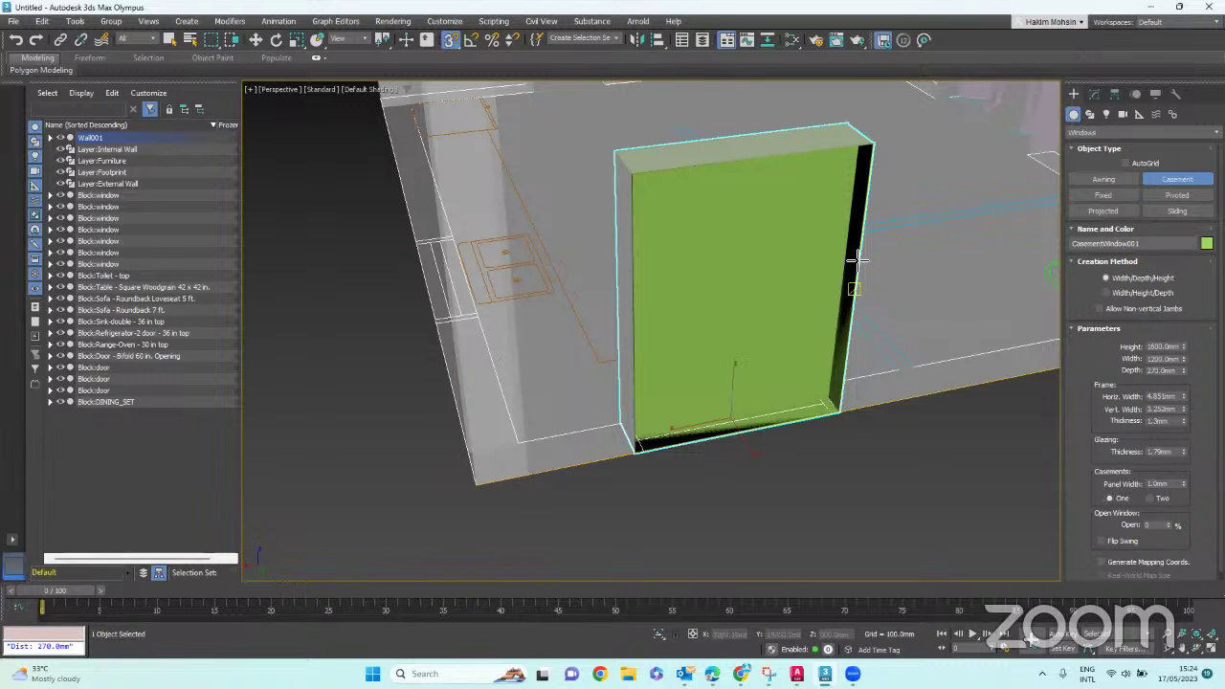
{"action": "left_click", "coordinate": [1152, 499]}
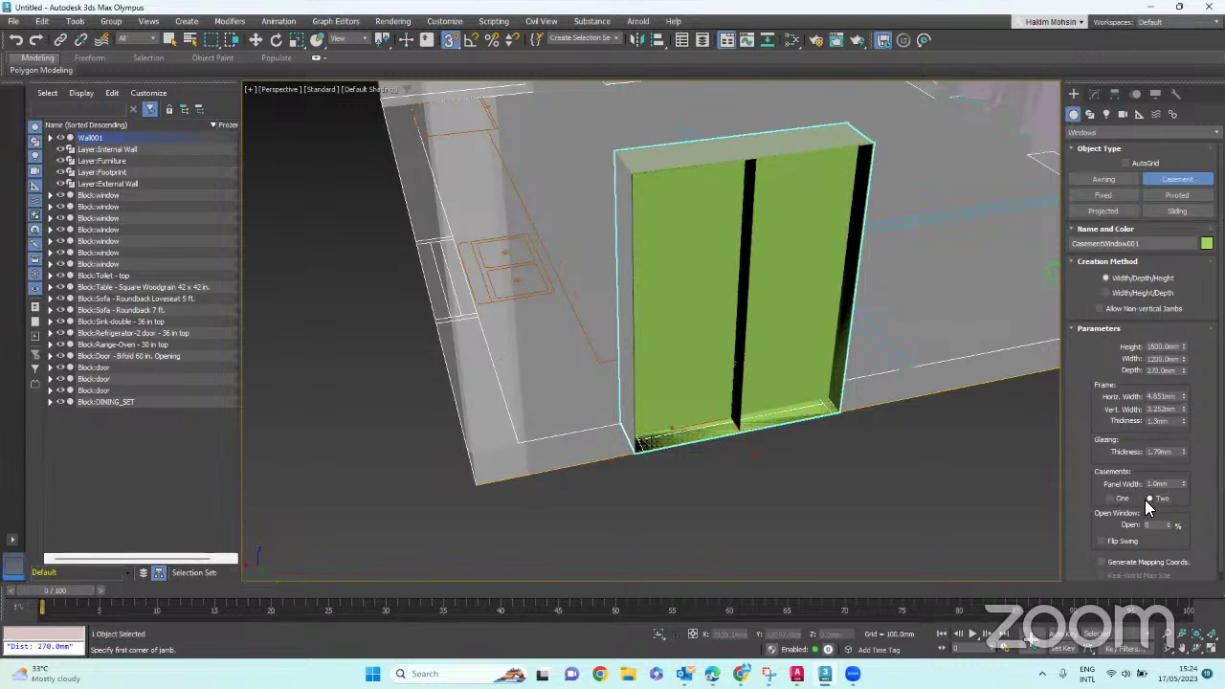
{"action": "scroll", "coordinate": [734, 241], "scroll_direction": "up", "scroll_amount": 2}
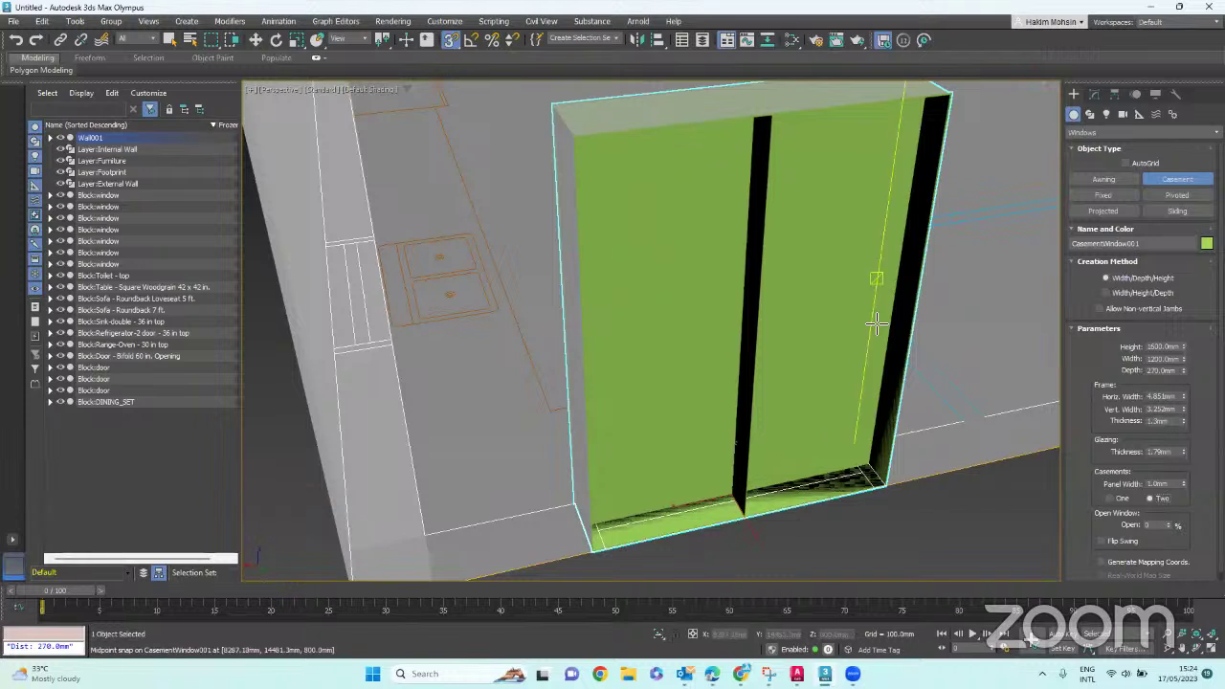
- Open the window's two casements by 50% and inspect the opened leaves
{"action": "scroll", "coordinate": [1139, 497], "scroll_direction": "down", "scroll_amount": 1}
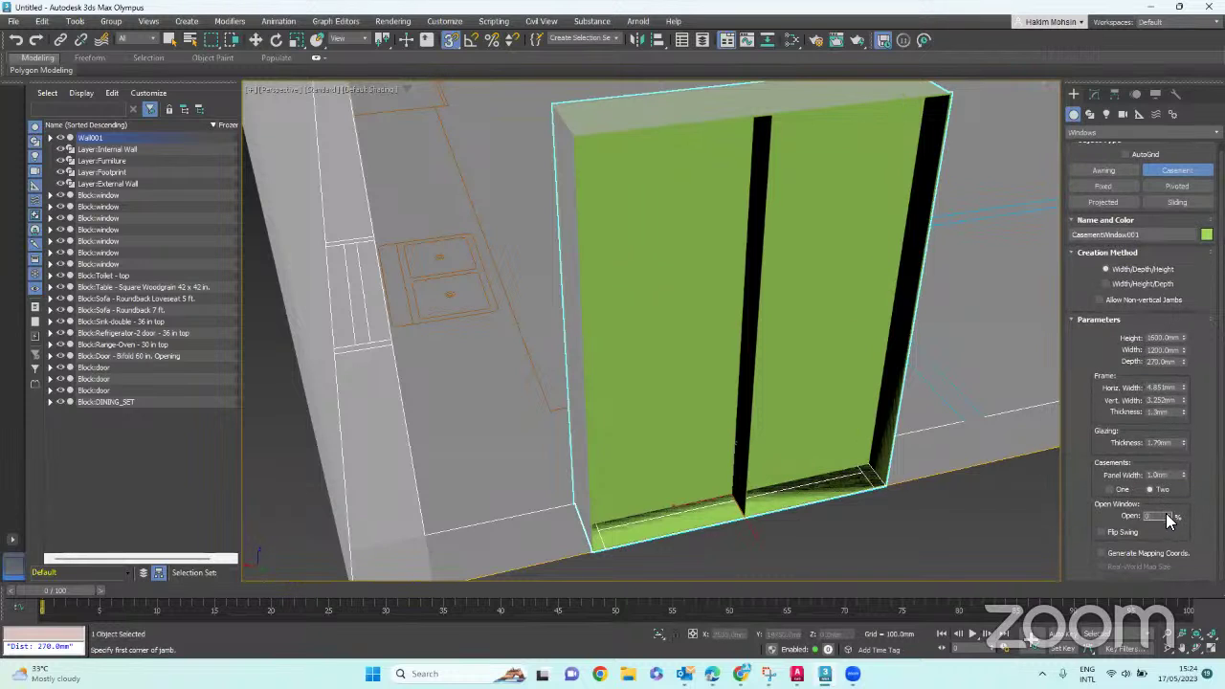
{"action": "left_click_drag", "start_coordinate": [1170, 520], "coordinate": [1168, 488]}
{"action": "scroll", "coordinate": [853, 393], "scroll_direction": "down", "scroll_amount": 5}
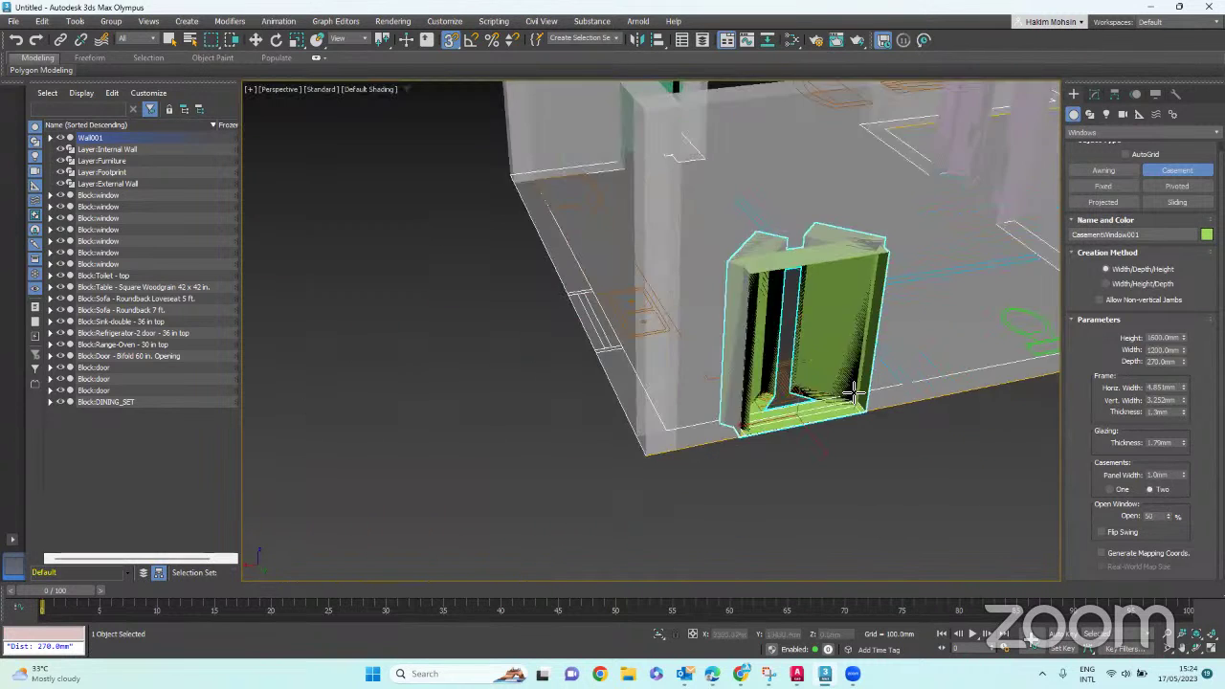
{"action": "scroll", "coordinate": [853, 393], "scroll_direction": "up", "scroll_amount": 6}
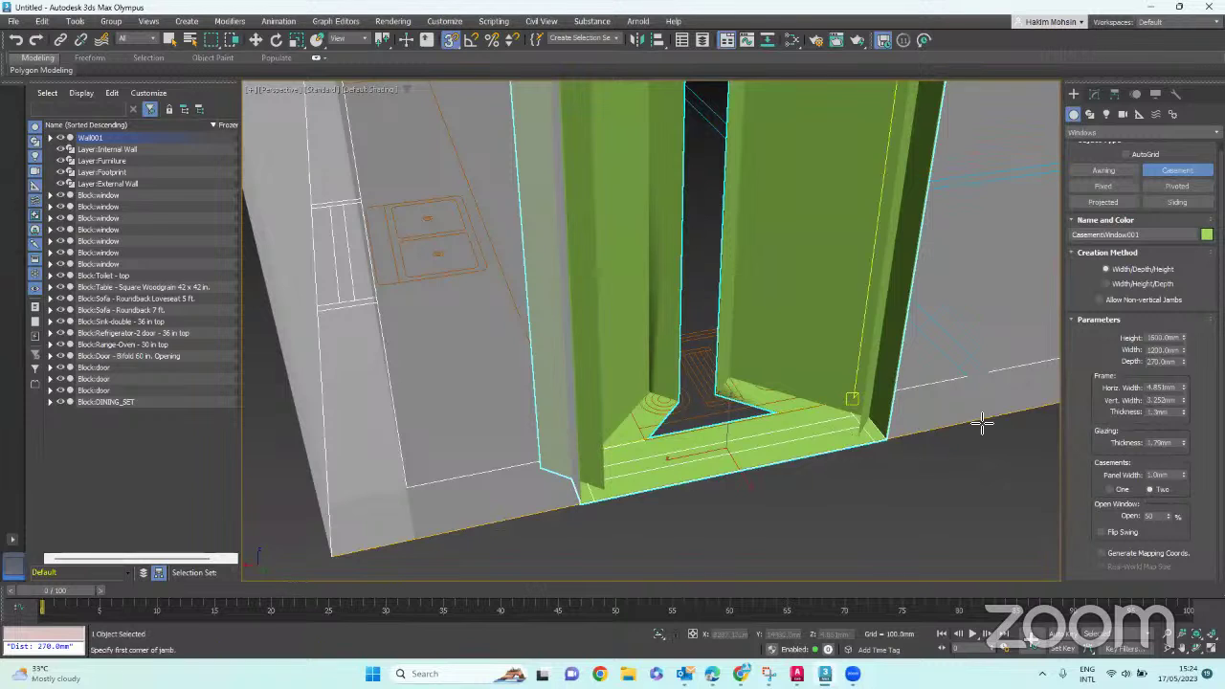
- Flip the swing direction of the window's casements, check the result, end window creation and deselect the window
{"action": "left_click", "coordinate": [1102, 534]}
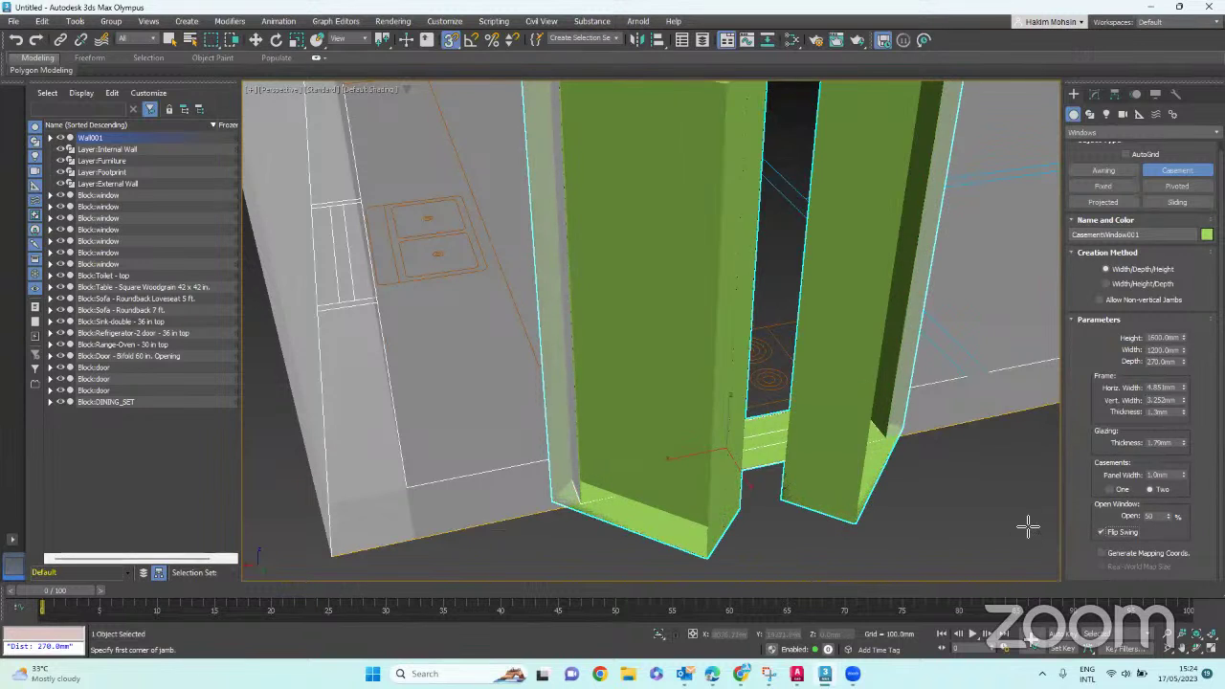
{"action": "scroll", "coordinate": [1027, 525], "scroll_direction": "down", "scroll_amount": 5}
{"action": "scroll", "coordinate": [1028, 525], "scroll_direction": "up", "scroll_amount": 3}
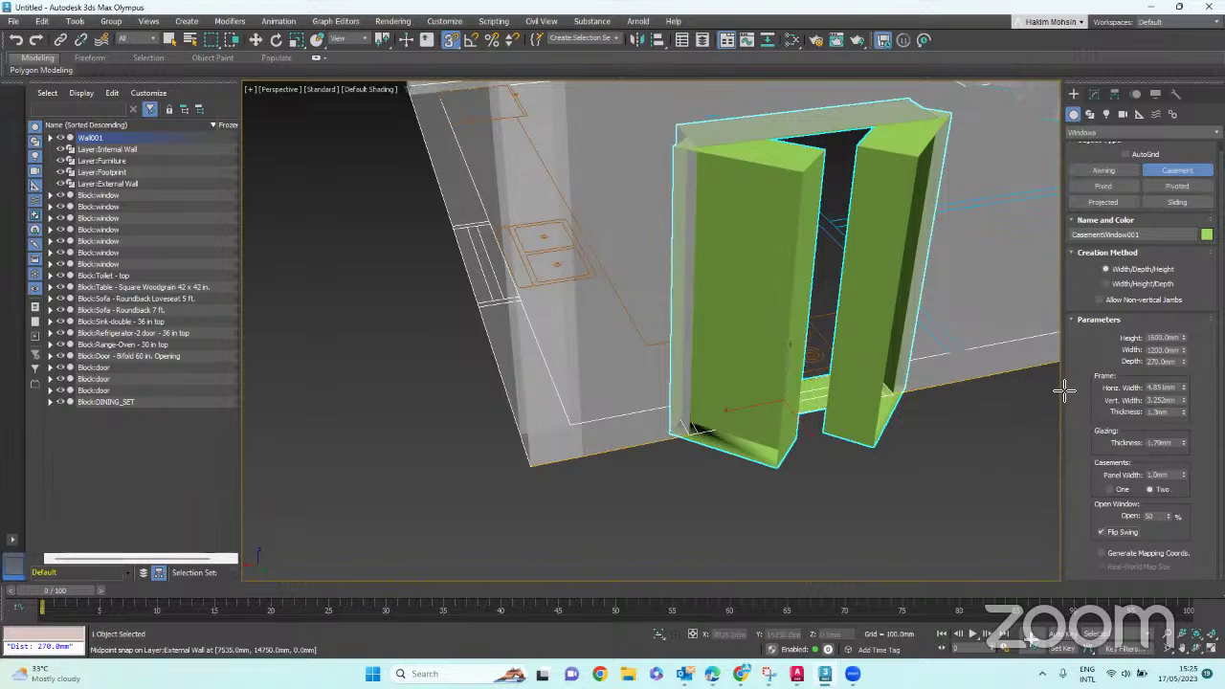
{"action": "right_click", "coordinate": [986, 419]}
{"action": "left_click", "coordinate": [936, 446]}
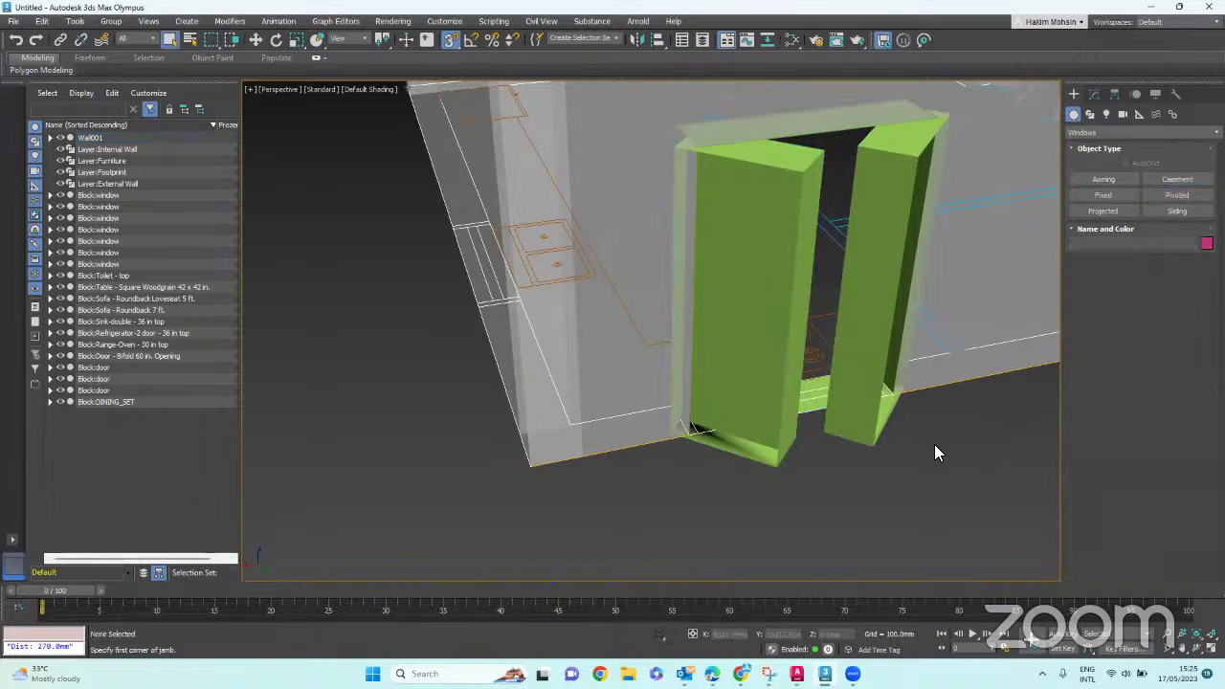
- Raise the green casement window in the external wall to a Z position of 900 mm
{"action": "scroll", "coordinate": [910, 460], "scroll_direction": "down", "scroll_amount": 5}
{"action": "middle_click_drag", "start_coordinate": [904, 464], "coordinate": [915, 389], "text": "alt"}
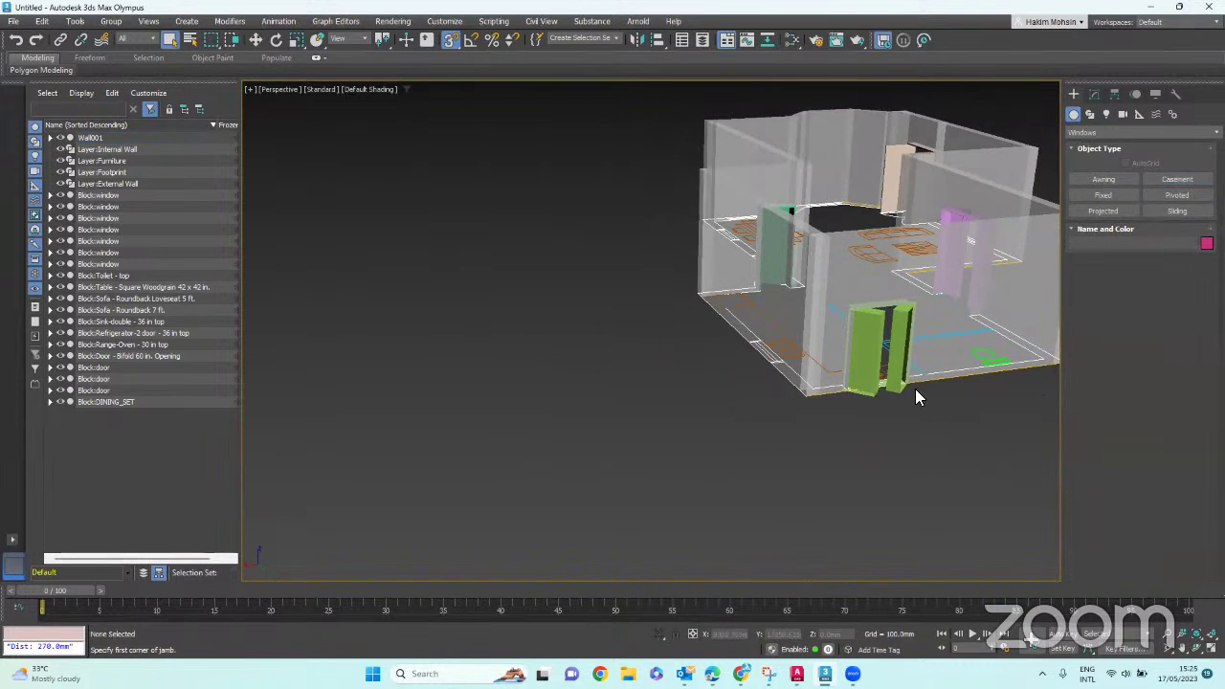
{"action": "scroll", "coordinate": [916, 389], "scroll_direction": "up", "scroll_amount": 5}
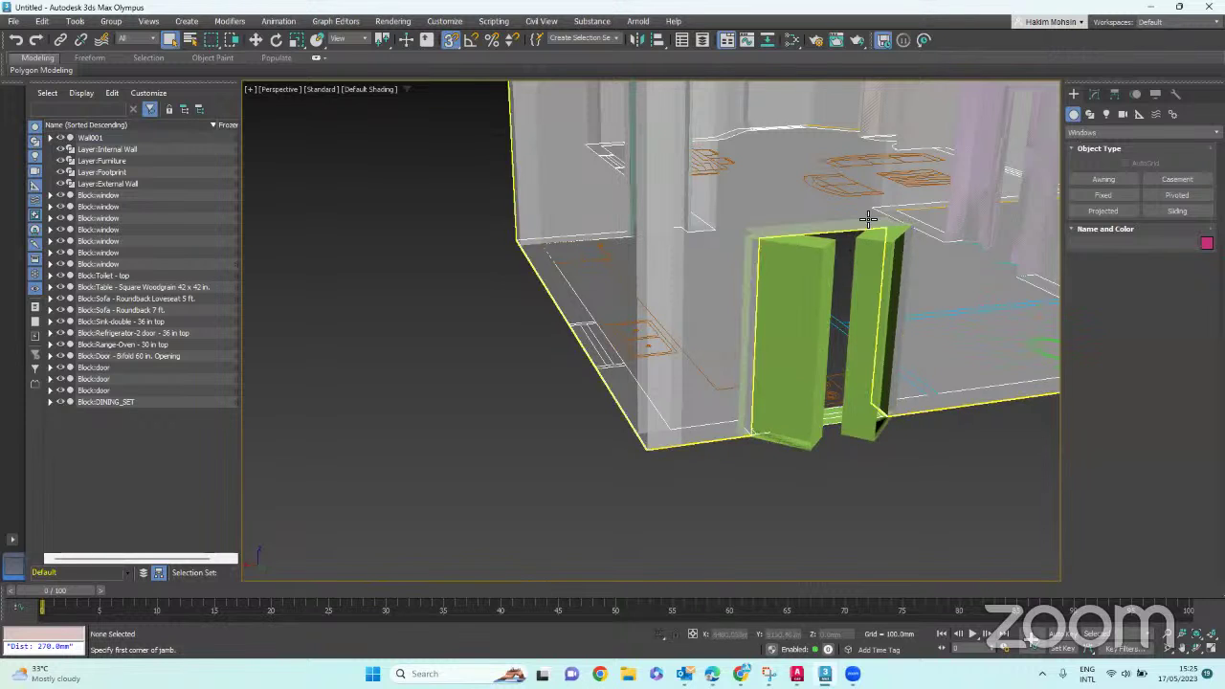
{"action": "left_click", "coordinate": [876, 255]}
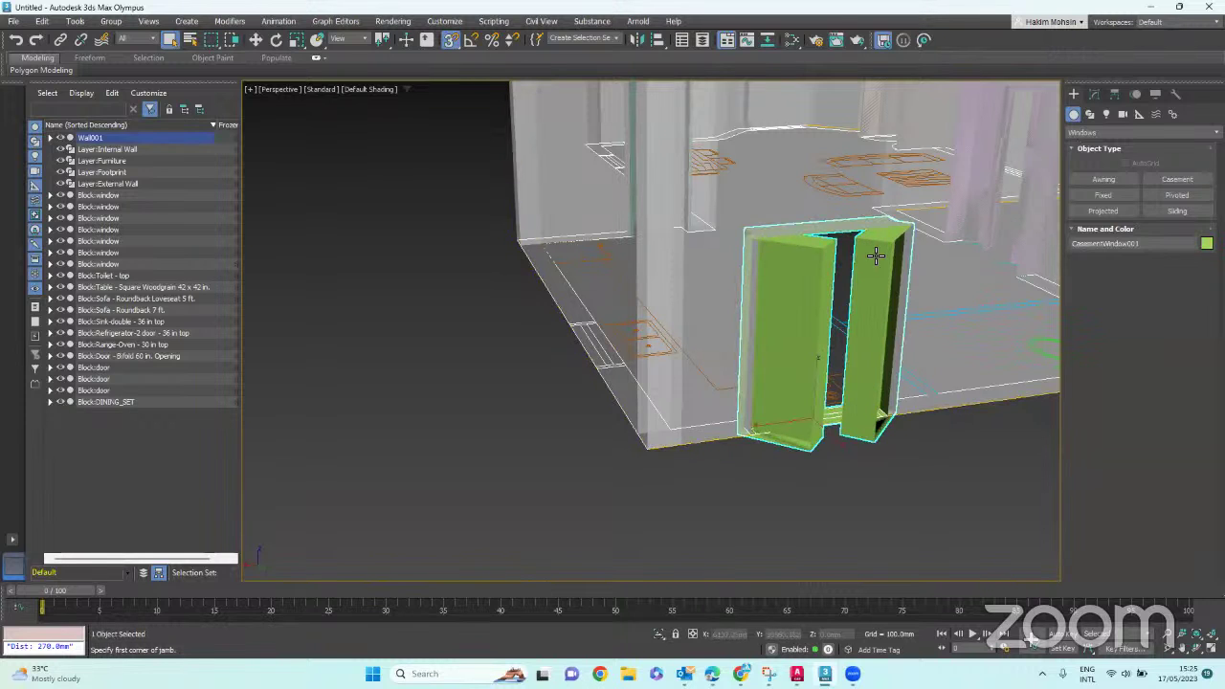
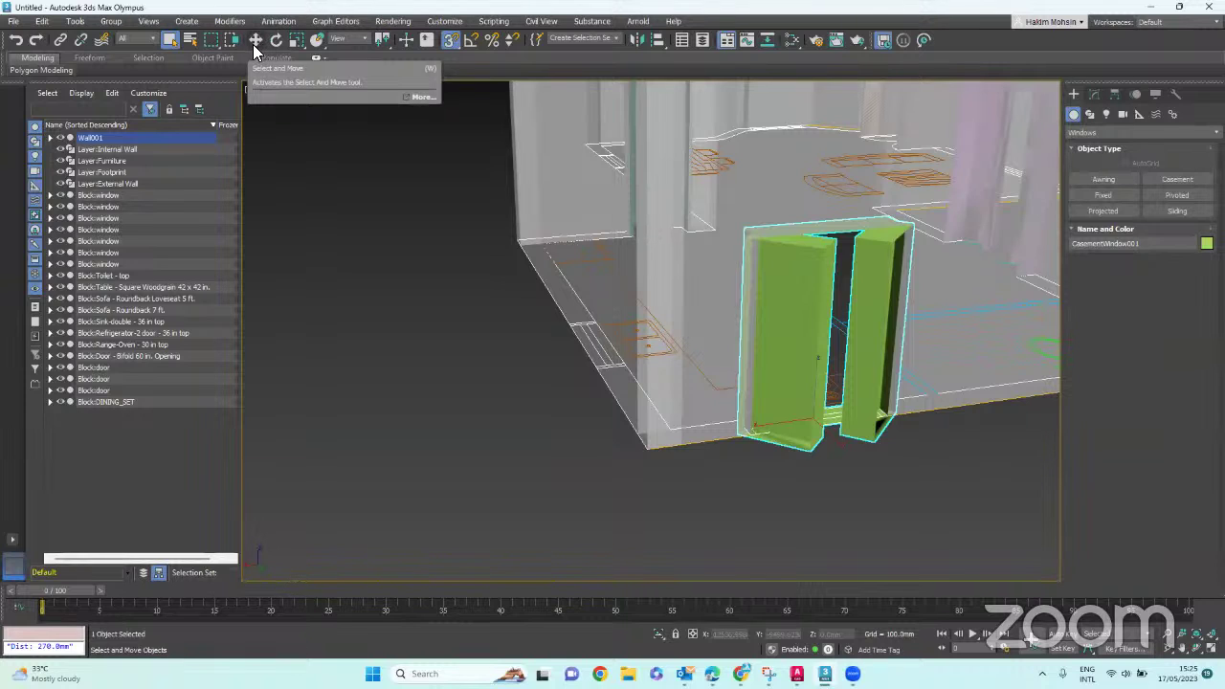
{"action": "left_click", "coordinate": [255, 43]}
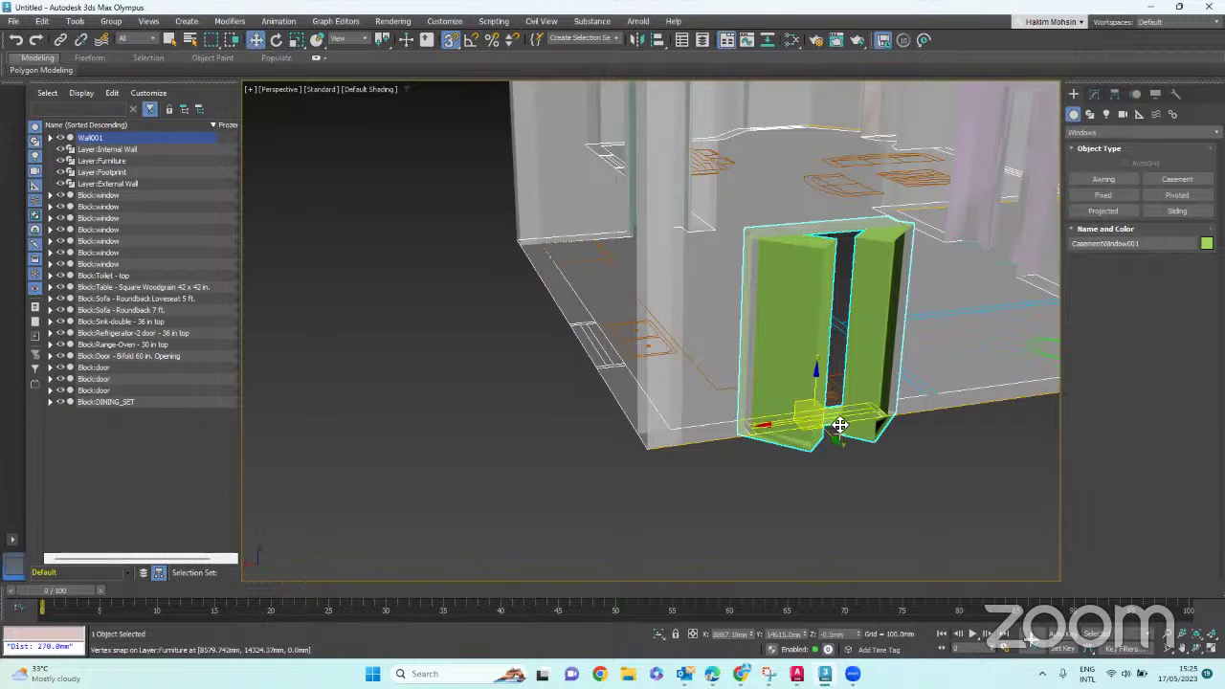
{"action": "scroll", "coordinate": [819, 419], "scroll_direction": "up", "scroll_amount": 3}
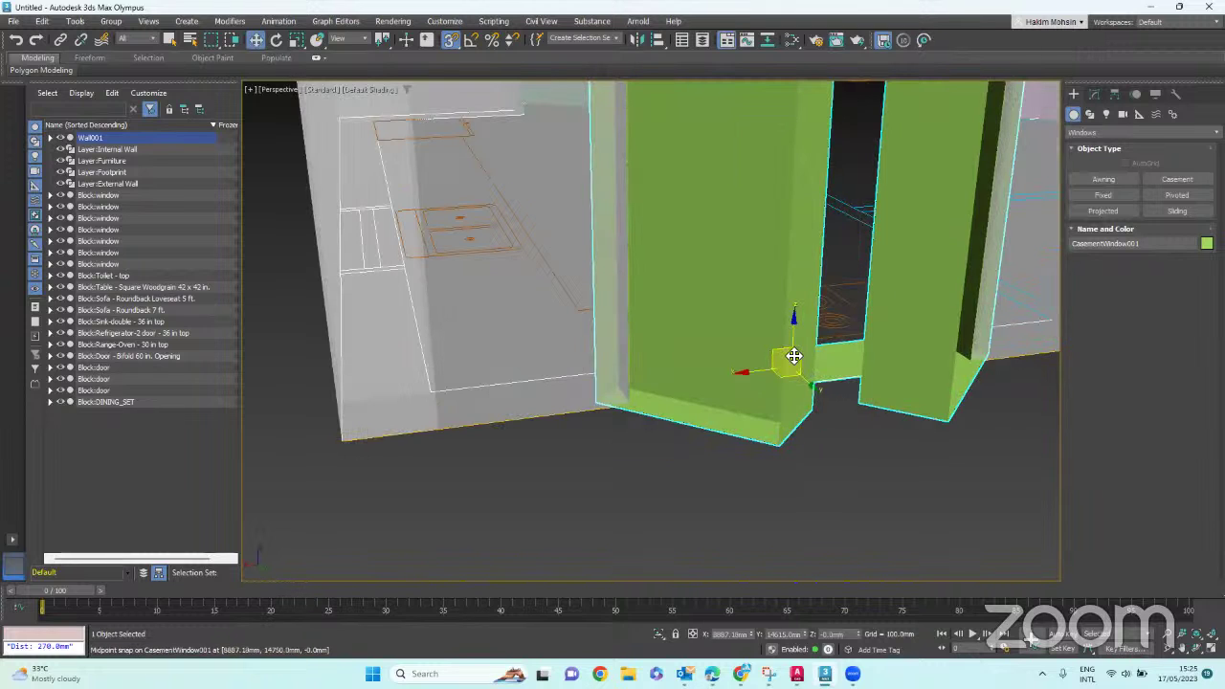
{"action": "left_click_drag", "start_coordinate": [793, 356], "coordinate": [821, 288]}
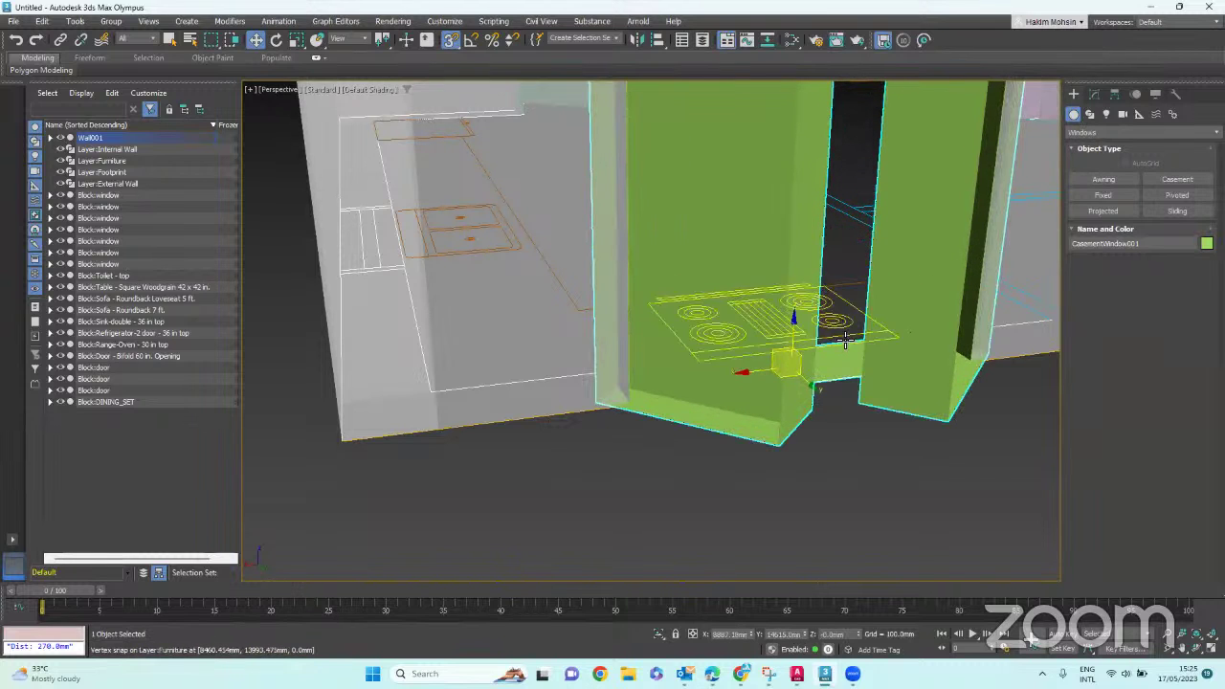
{"action": "mouse_move", "coordinate": [862, 413]}
{"action": "middle_mouse_down", "text": "alt"}
{"action": "mouse_move", "coordinate": [895, 444]}
{"action": "mouse_move", "coordinate": [911, 426]}
{"action": "mouse_move", "coordinate": [880, 428]}
{"action": "middle_mouse_up", "text": "alt"}
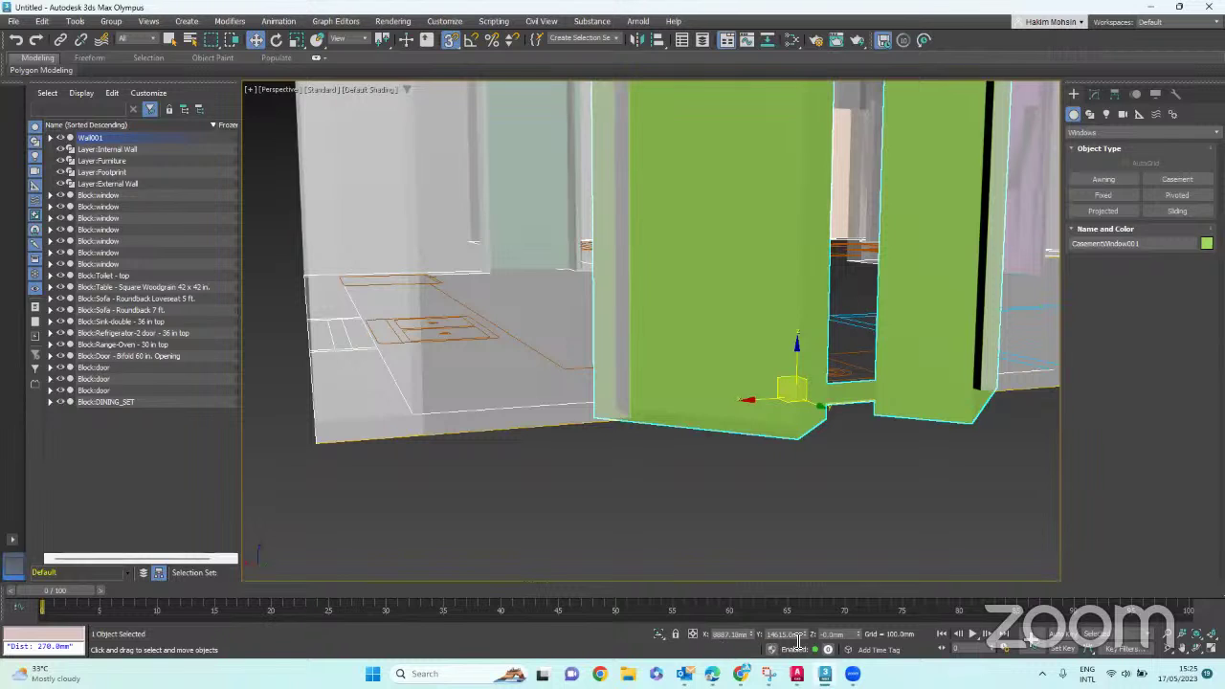
{"action": "left_click", "coordinate": [852, 636]}
{"action": "type", "text": "93"}
{"action": "key", "text": "Return"}
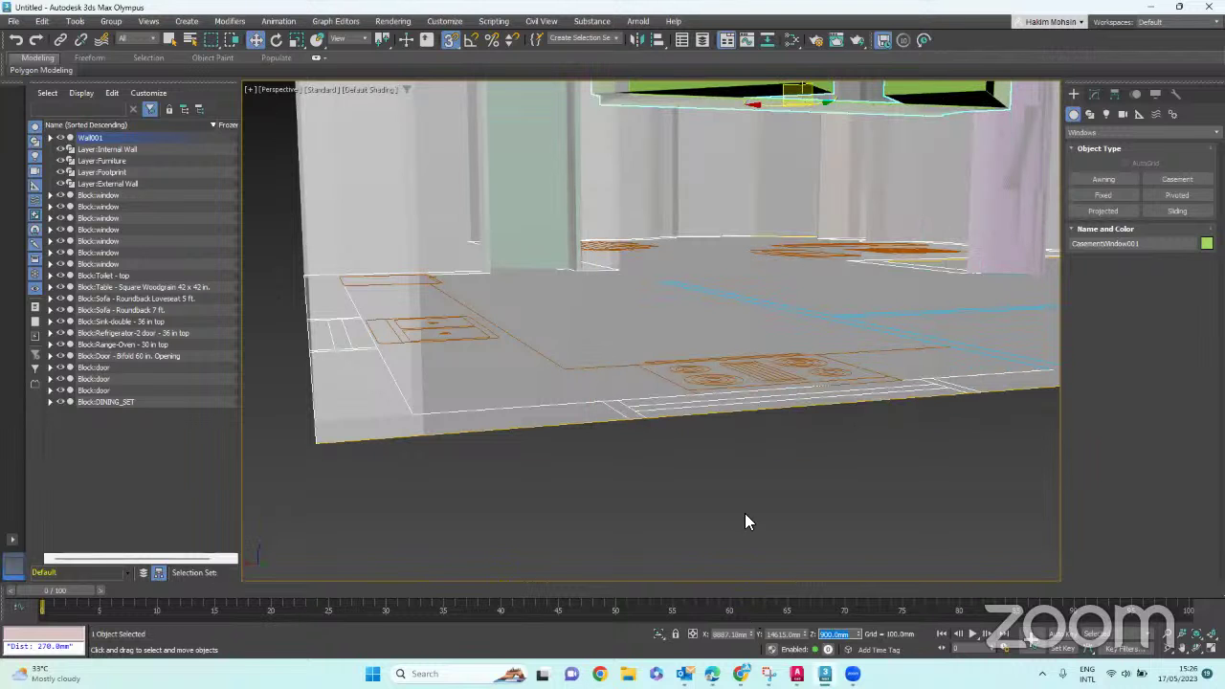
- Deselect the window and inspect its raised position in the external wall from several sides of the house
{"action": "middle_click_drag", "start_coordinate": [745, 522], "coordinate": [776, 352], "text": "alt"}
{"action": "scroll", "coordinate": [739, 391], "scroll_direction": "up", "scroll_amount": 3}
{"action": "scroll", "coordinate": [733, 417], "scroll_direction": "down", "scroll_amount": 4}
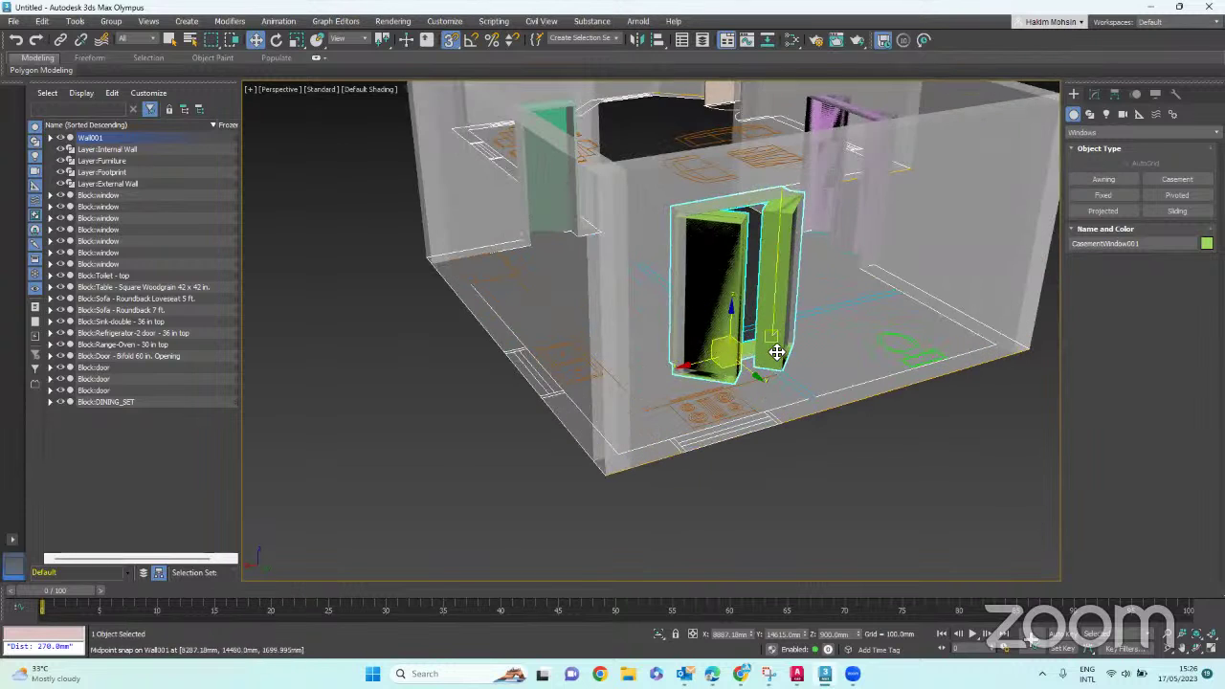
{"action": "scroll", "coordinate": [776, 352], "scroll_direction": "up", "scroll_amount": 4}
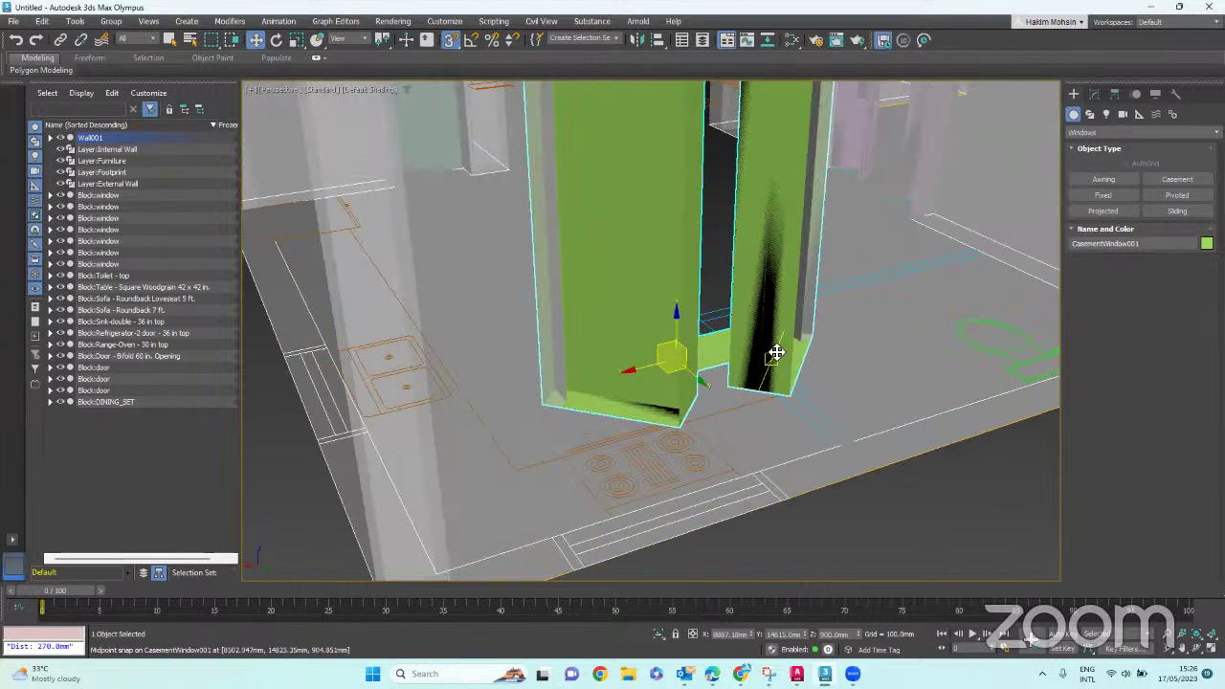
{"action": "left_click", "coordinate": [929, 479]}
{"action": "scroll", "coordinate": [914, 389], "scroll_direction": "down", "scroll_amount": 8}
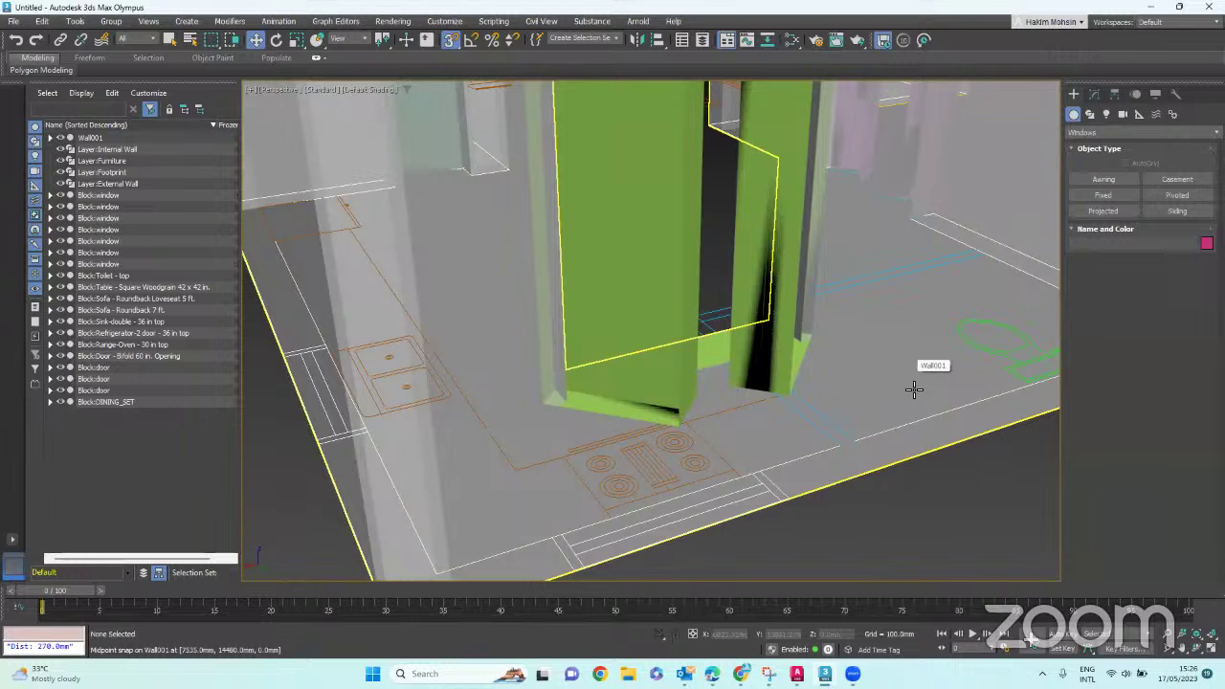
{"action": "scroll", "coordinate": [787, 236], "scroll_direction": "up", "scroll_amount": 5}
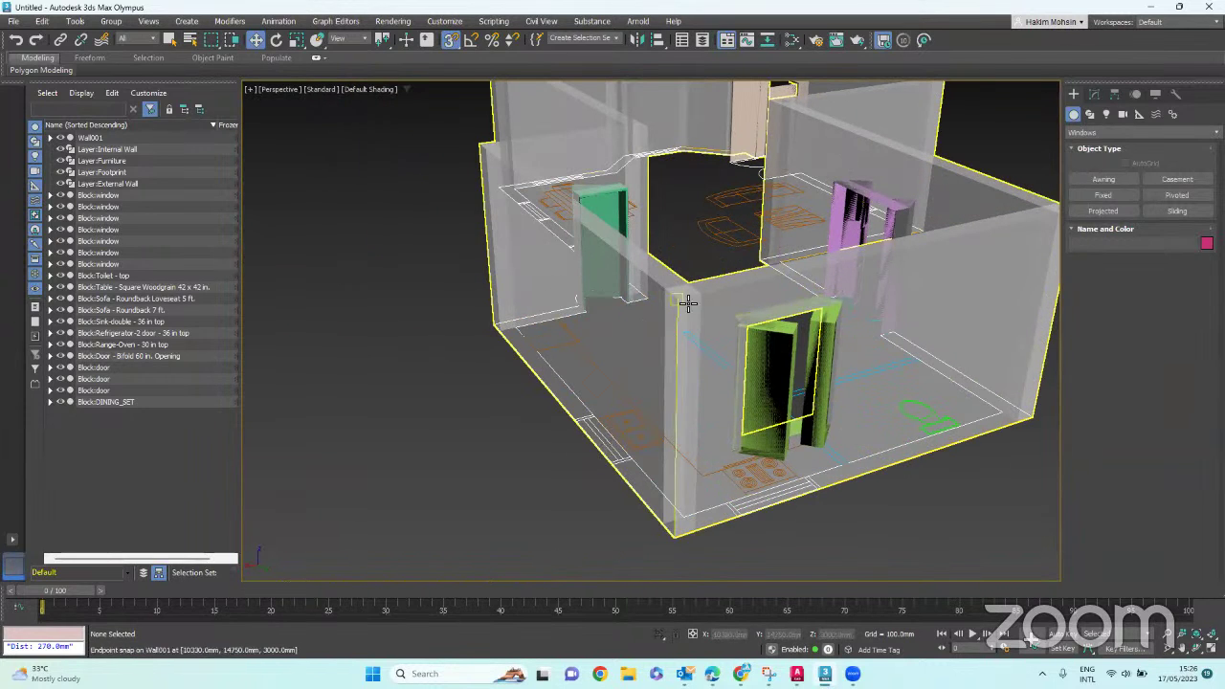
{"action": "scroll", "coordinate": [857, 346], "scroll_direction": "down", "scroll_amount": 5}
{"action": "middle_click_drag", "start_coordinate": [857, 347], "coordinate": [780, 375], "text": "alt"}
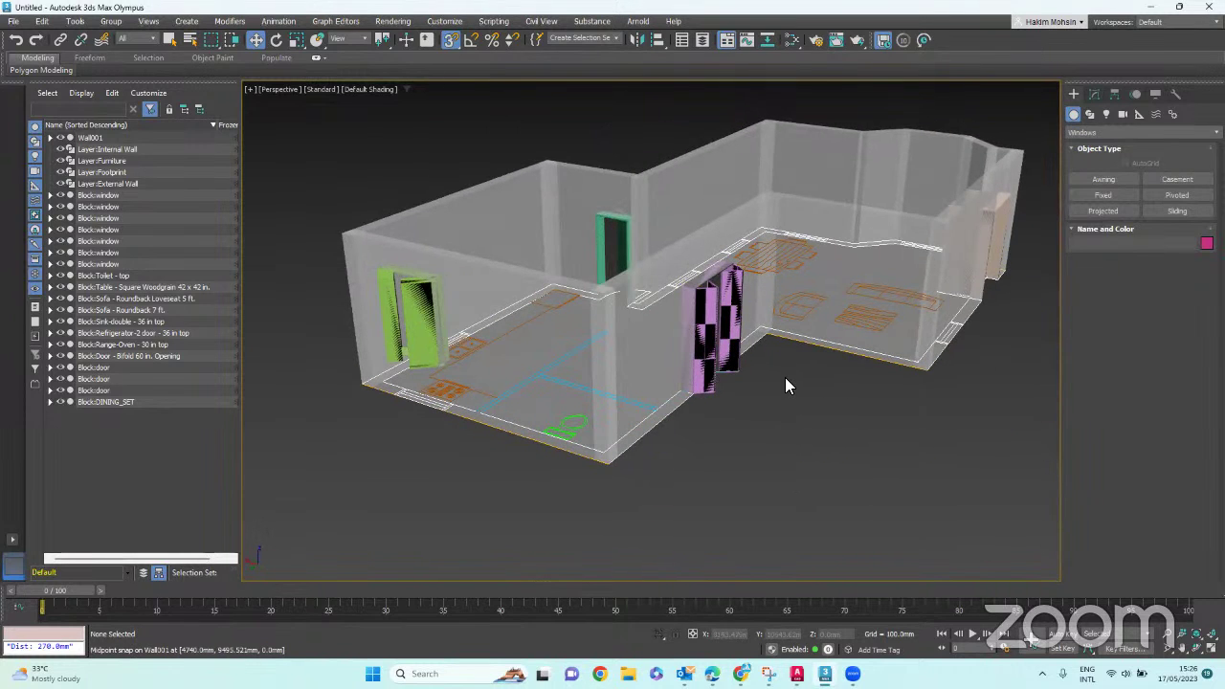
{"action": "scroll", "coordinate": [801, 388], "scroll_direction": "down", "scroll_amount": 3}
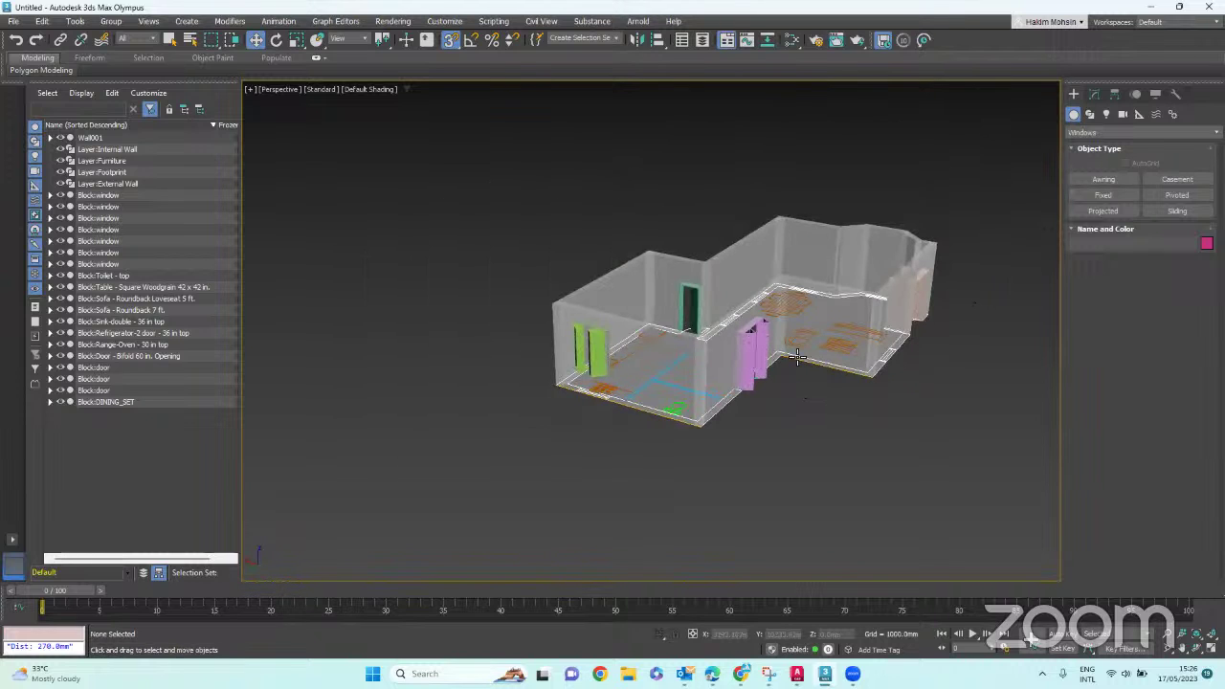
{"action": "scroll", "coordinate": [814, 316], "scroll_direction": "up", "scroll_amount": 4}
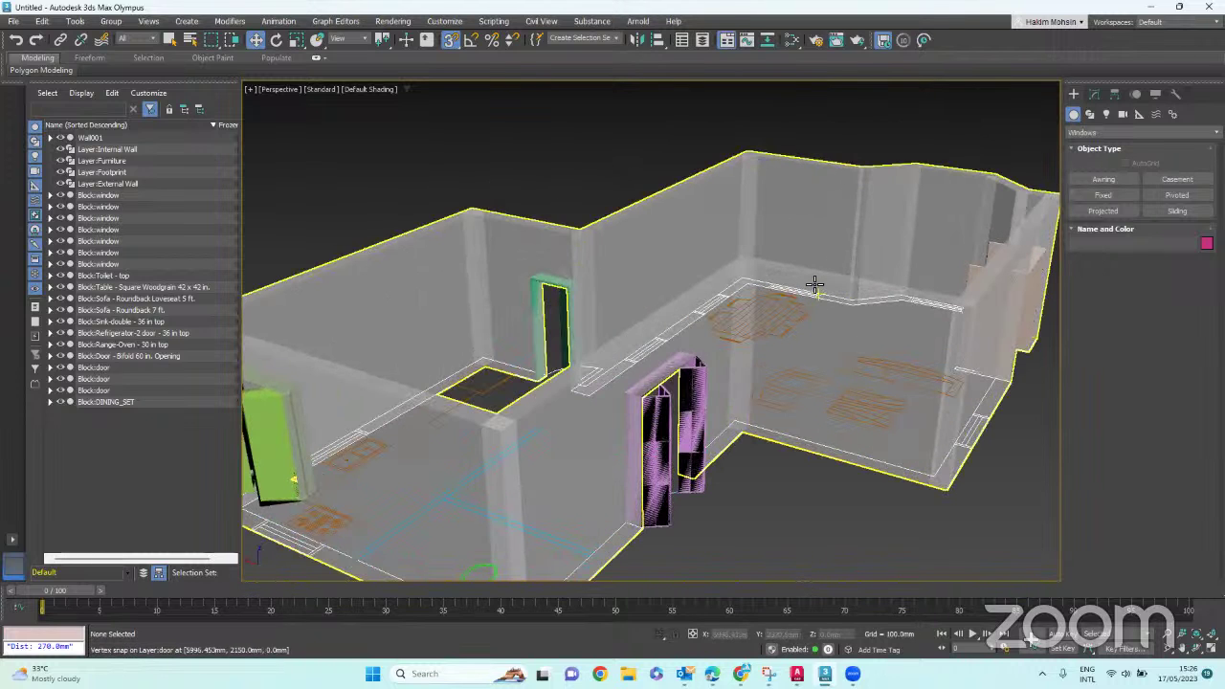
- Turn off see-through display for the external wall, deselect it and look over the solid walls from above
{"action": "left_click", "coordinate": [815, 285]}
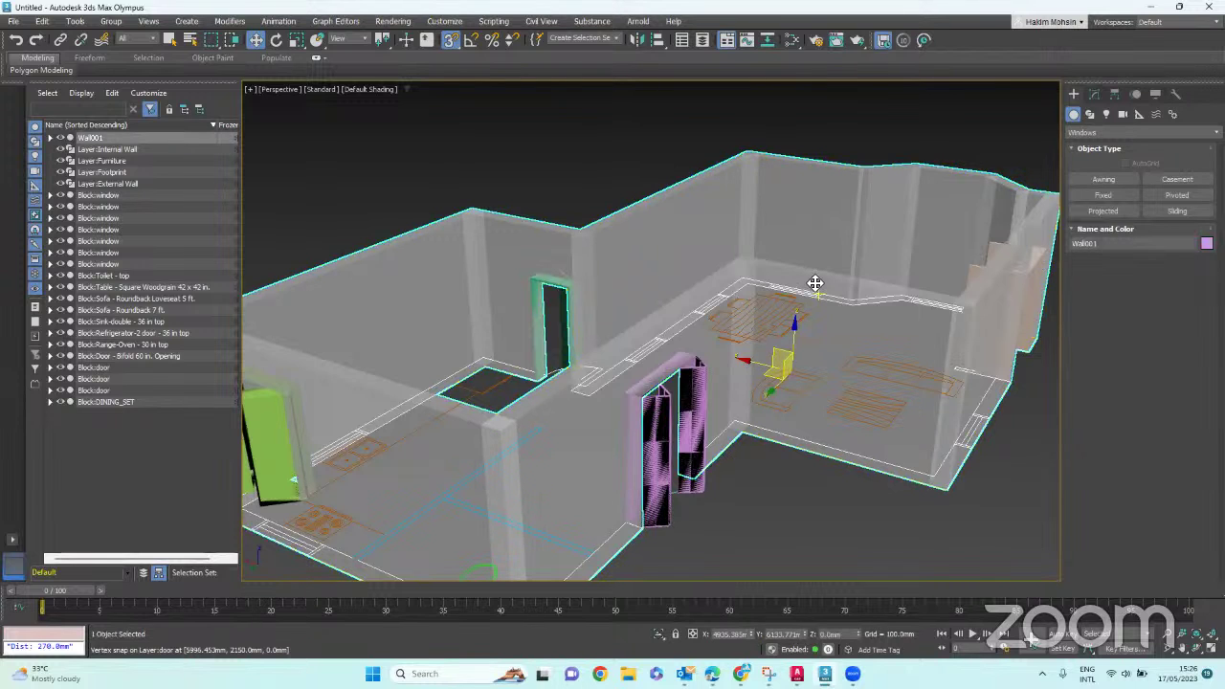
{"action": "scroll", "coordinate": [815, 283], "scroll_direction": "down", "scroll_amount": 5}
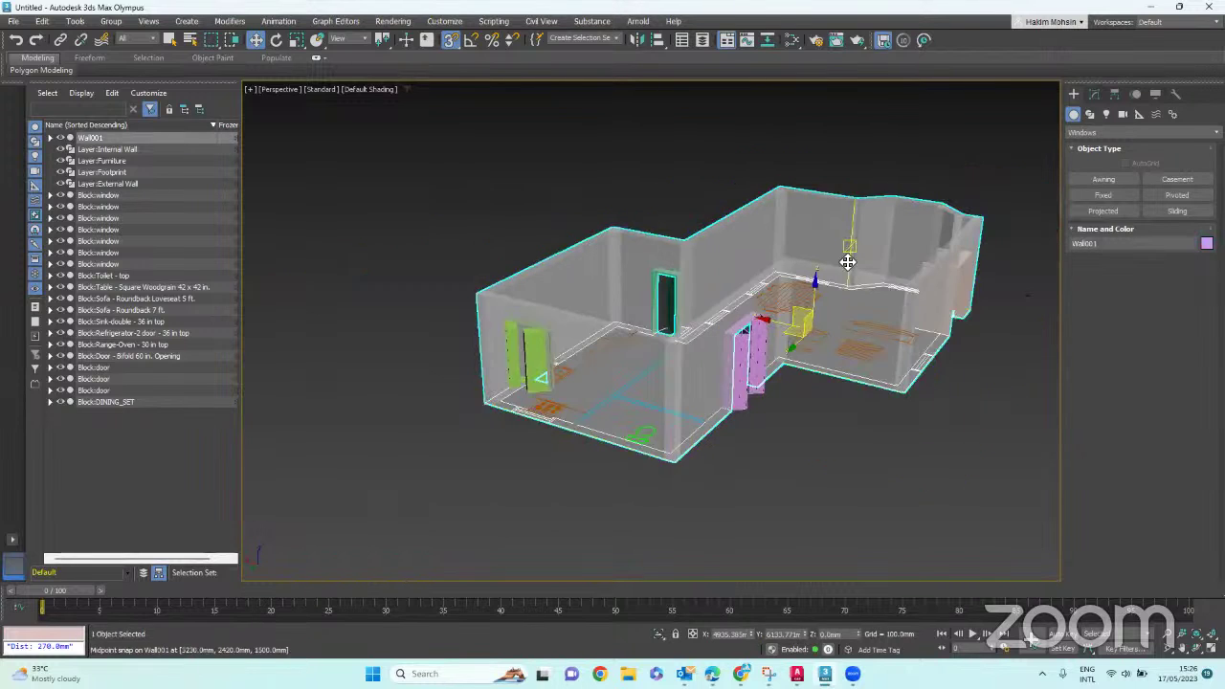
{"action": "scroll", "coordinate": [820, 277], "scroll_direction": "up", "scroll_amount": 3}
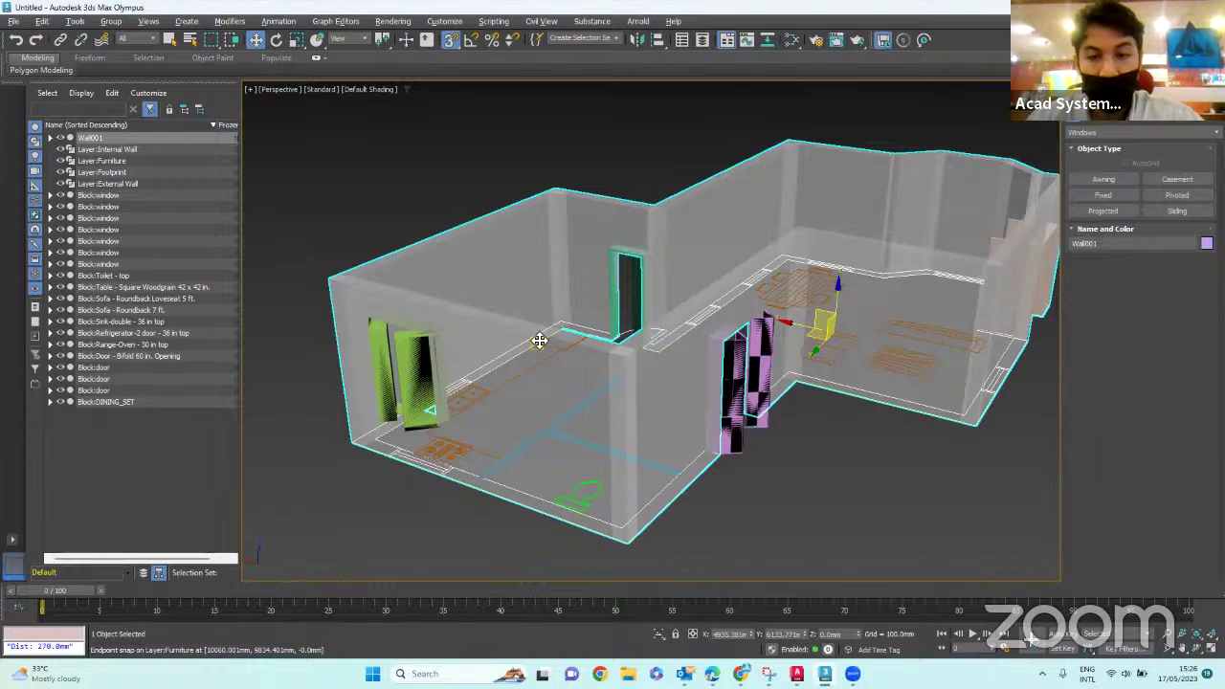
{"action": "key", "text": "alt+x"}
{"action": "left_click", "coordinate": [662, 181]}
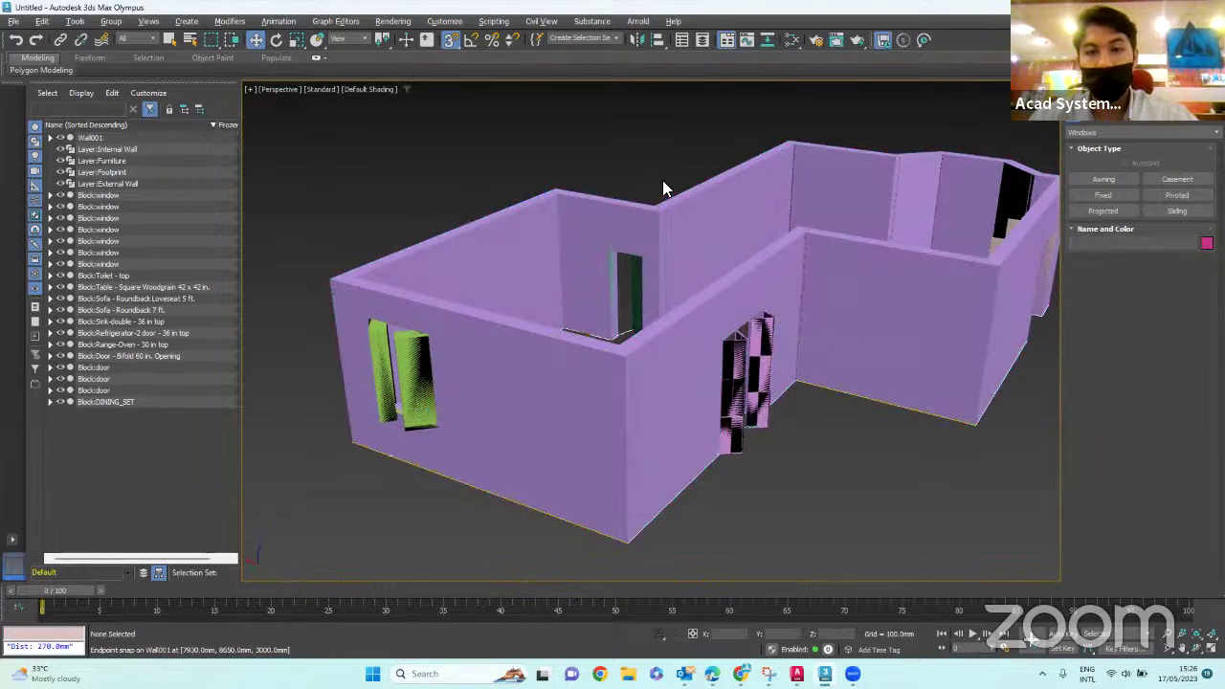
{"action": "middle_click_drag", "start_coordinate": [668, 171], "coordinate": [651, 215], "text": "alt"}
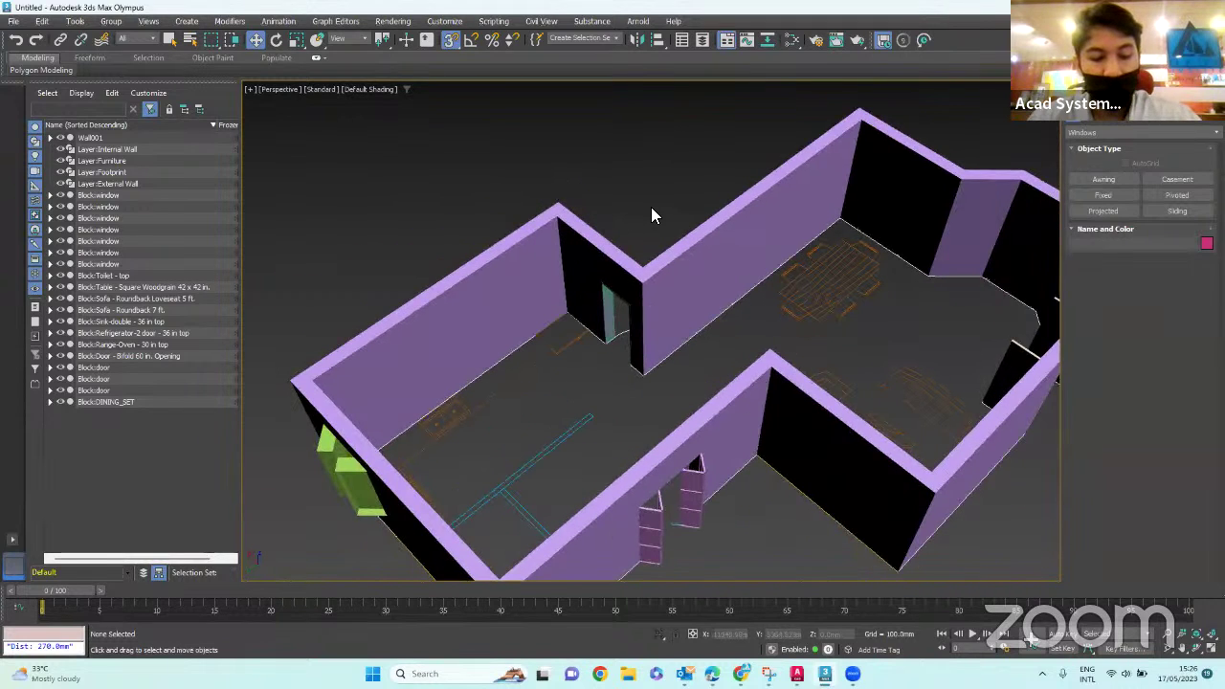
- Switch from the perspective to a maximized Top view framing the whole floor plan
{"action": "key", "text": "alt+w"}
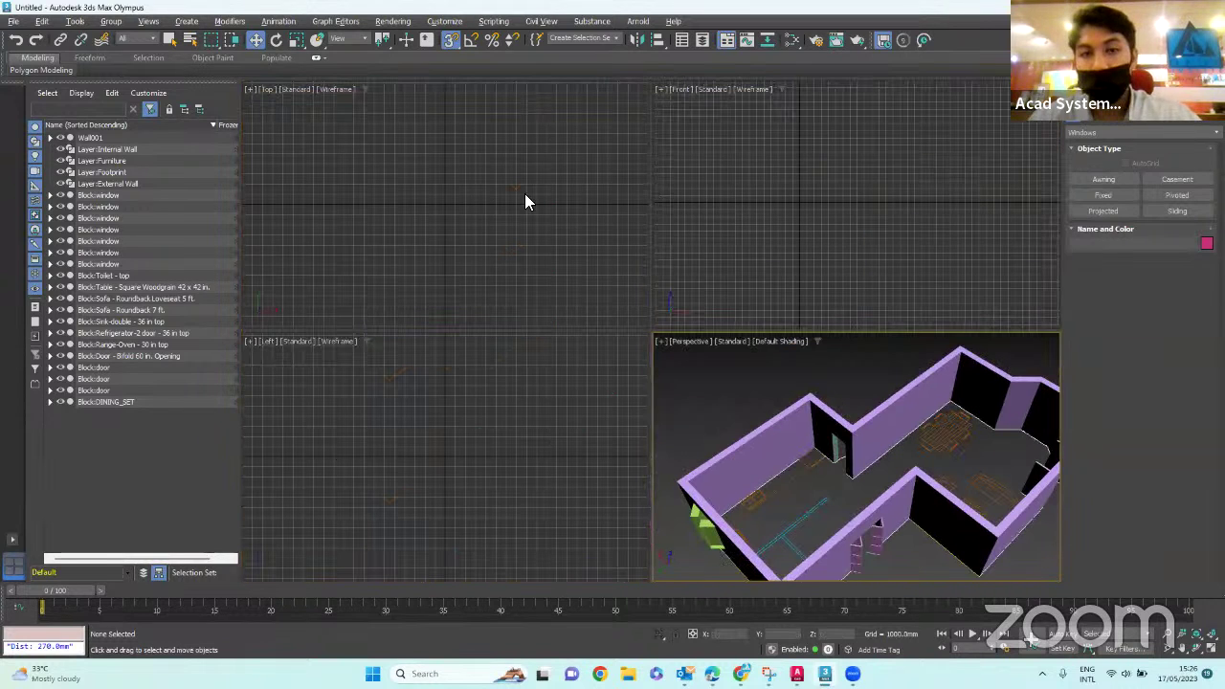
{"action": "scroll", "coordinate": [519, 199], "scroll_direction": "down", "scroll_amount": 8}
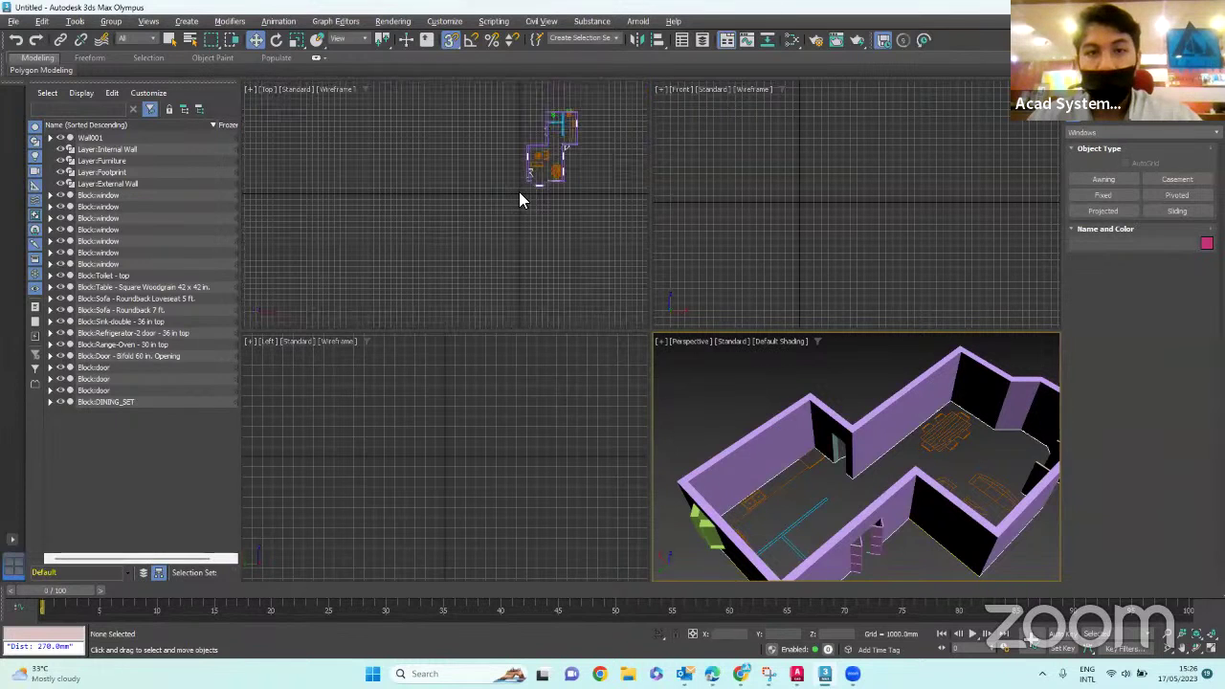
{"action": "scroll", "coordinate": [518, 199], "scroll_direction": "up", "scroll_amount": 6}
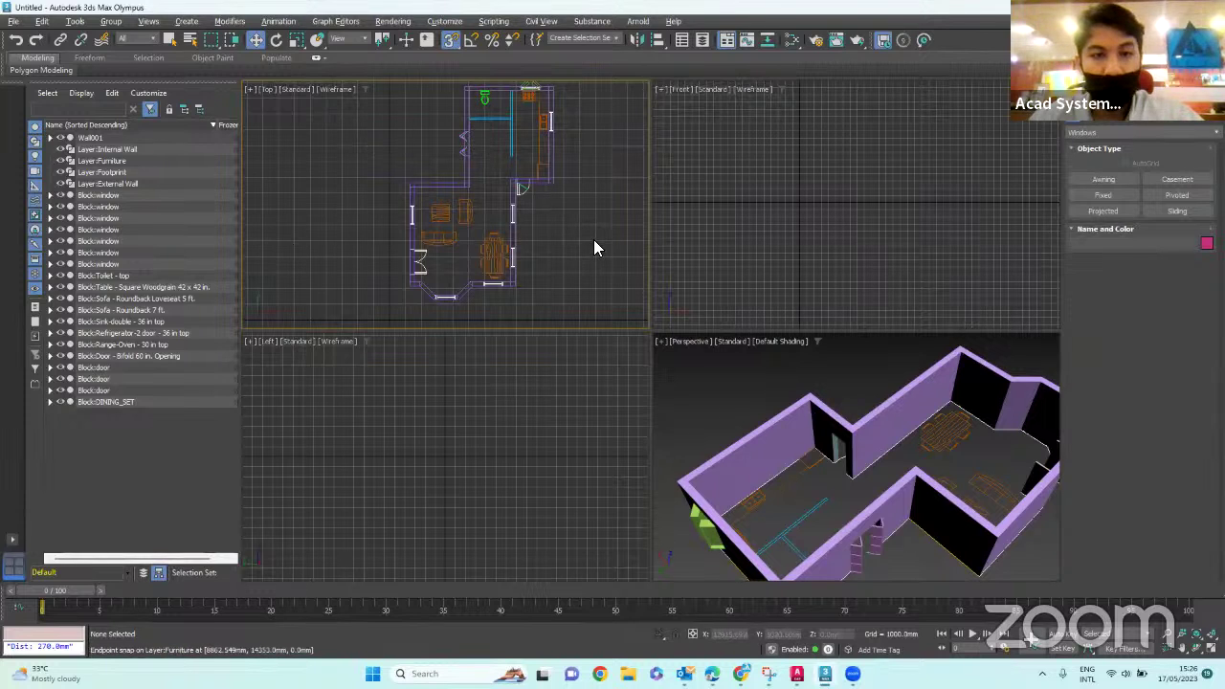
{"action": "key", "text": "alt+w"}
{"action": "scroll", "coordinate": [597, 247], "scroll_direction": "up", "scroll_amount": 2}
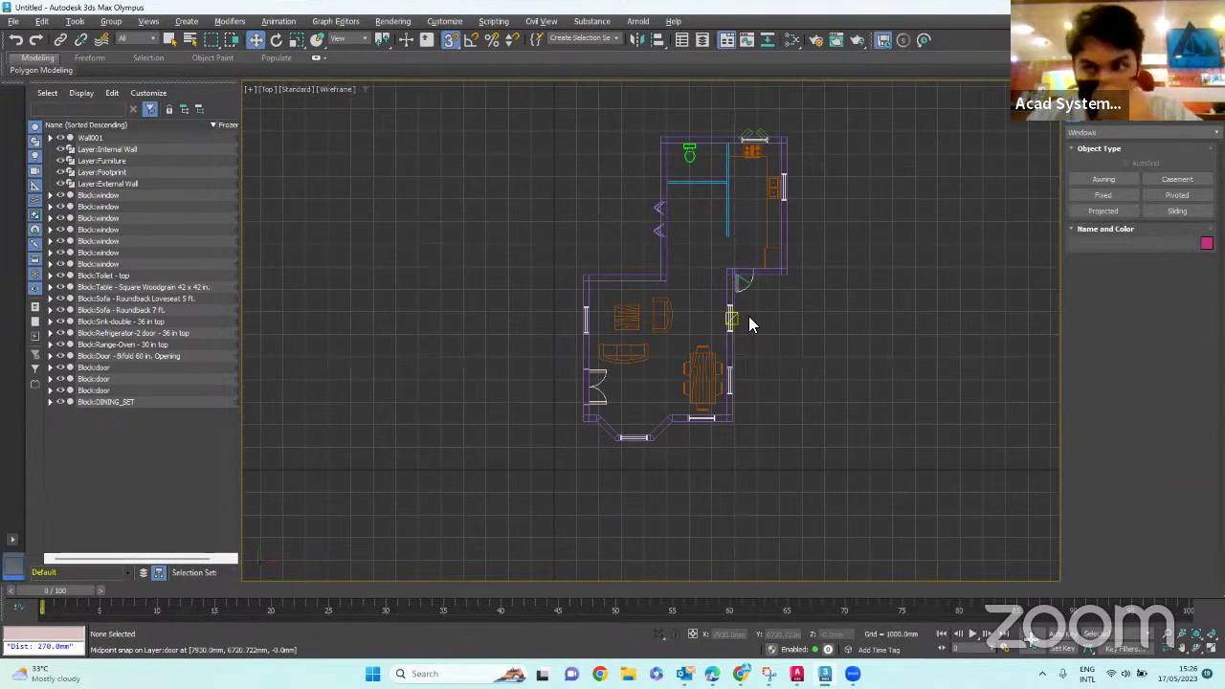
{"action": "scroll", "coordinate": [739, 329], "scroll_direction": "up", "scroll_amount": 2}
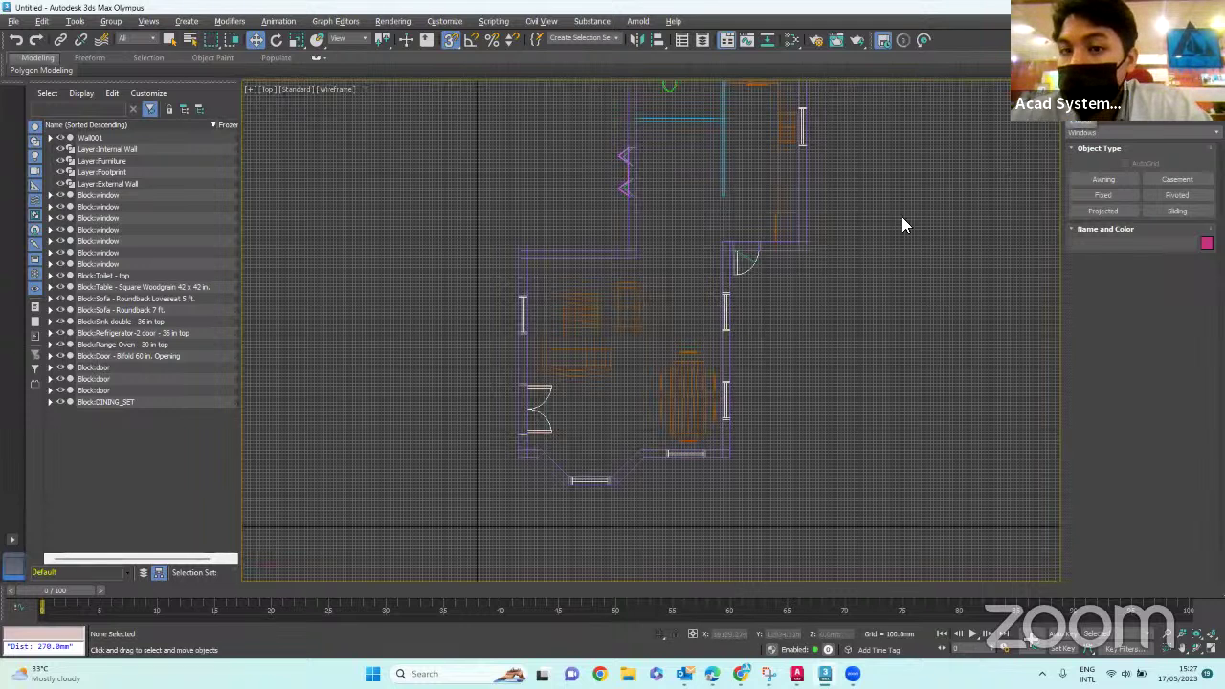
{"action": "scroll", "coordinate": [747, 261], "scroll_direction": "down", "scroll_amount": 2}
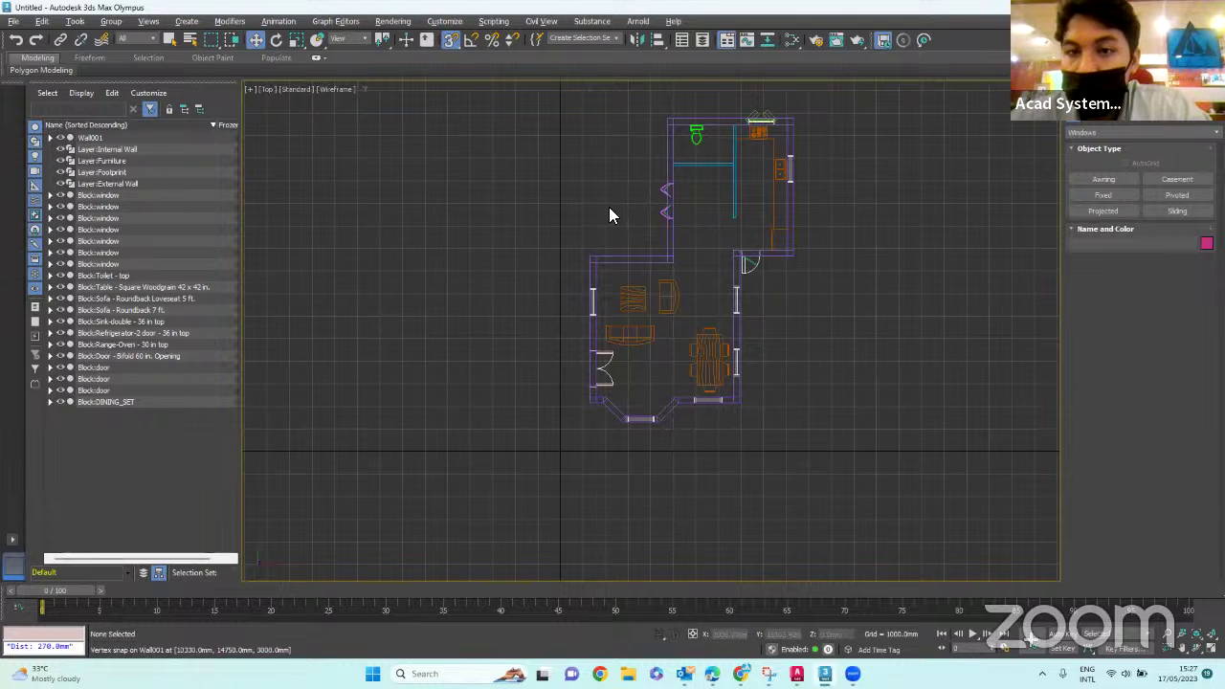
- Start a Line spline at the external wall's outer corner by the toilet and trace the outer edge to the kitchen corner
{"action": "left_click", "coordinate": [1090, 125]}
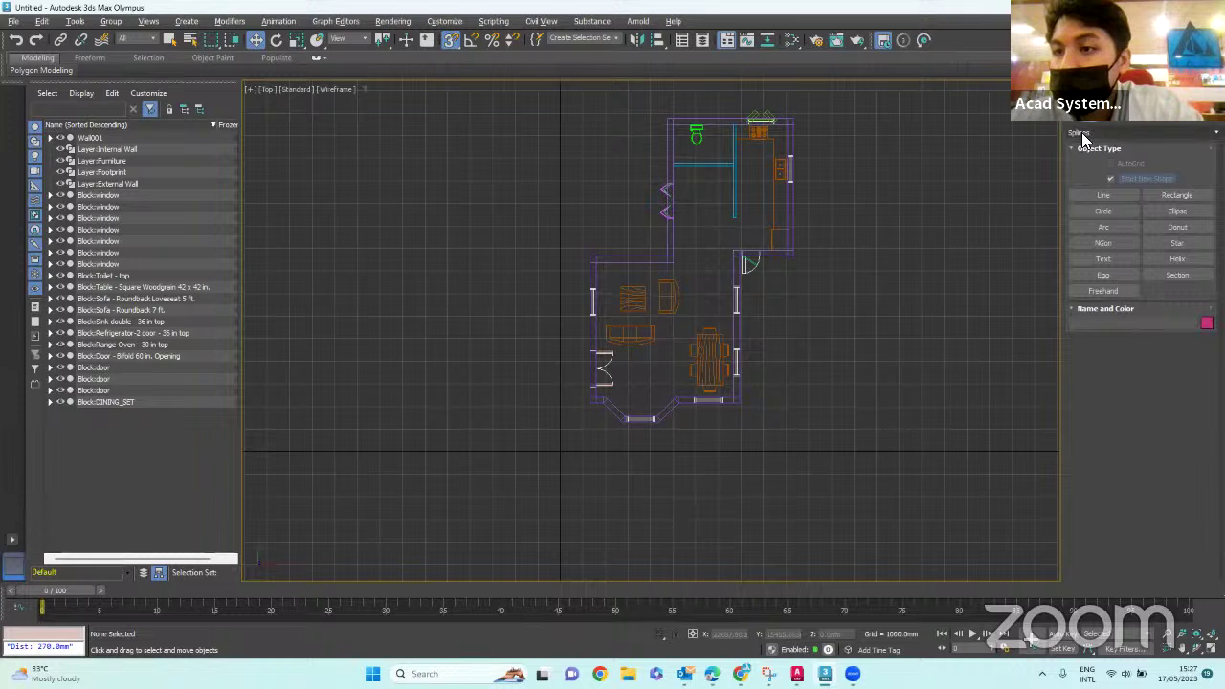
{"action": "left_click", "coordinate": [1080, 133]}
{"action": "left_click", "coordinate": [1079, 144]}
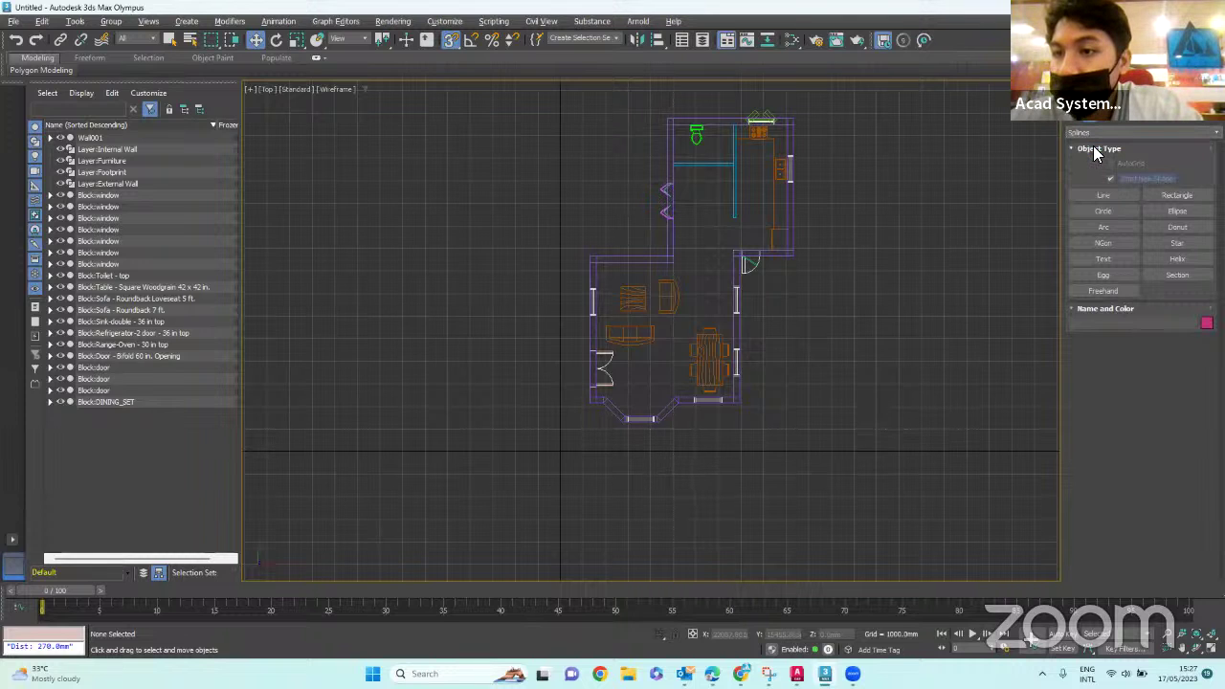
{"action": "left_click", "coordinate": [1104, 195]}
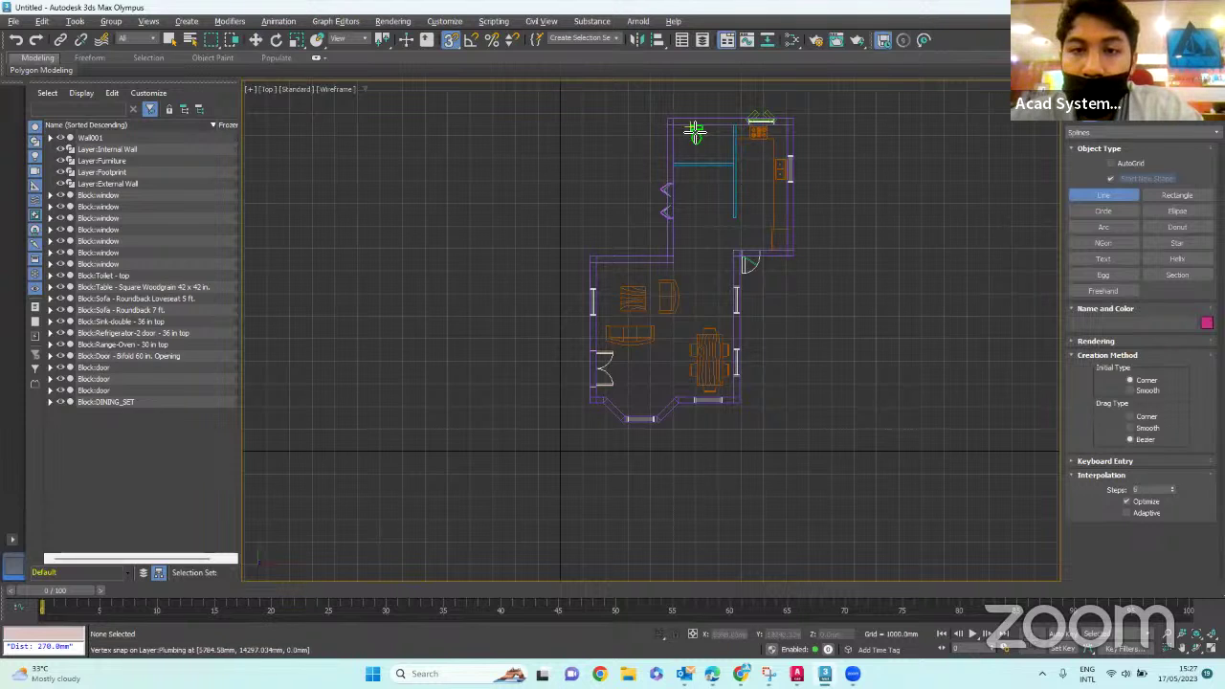
{"action": "scroll", "coordinate": [679, 136], "scroll_direction": "up", "scroll_amount": 3}
{"action": "scroll", "coordinate": [679, 136], "scroll_direction": "down", "scroll_amount": 4}
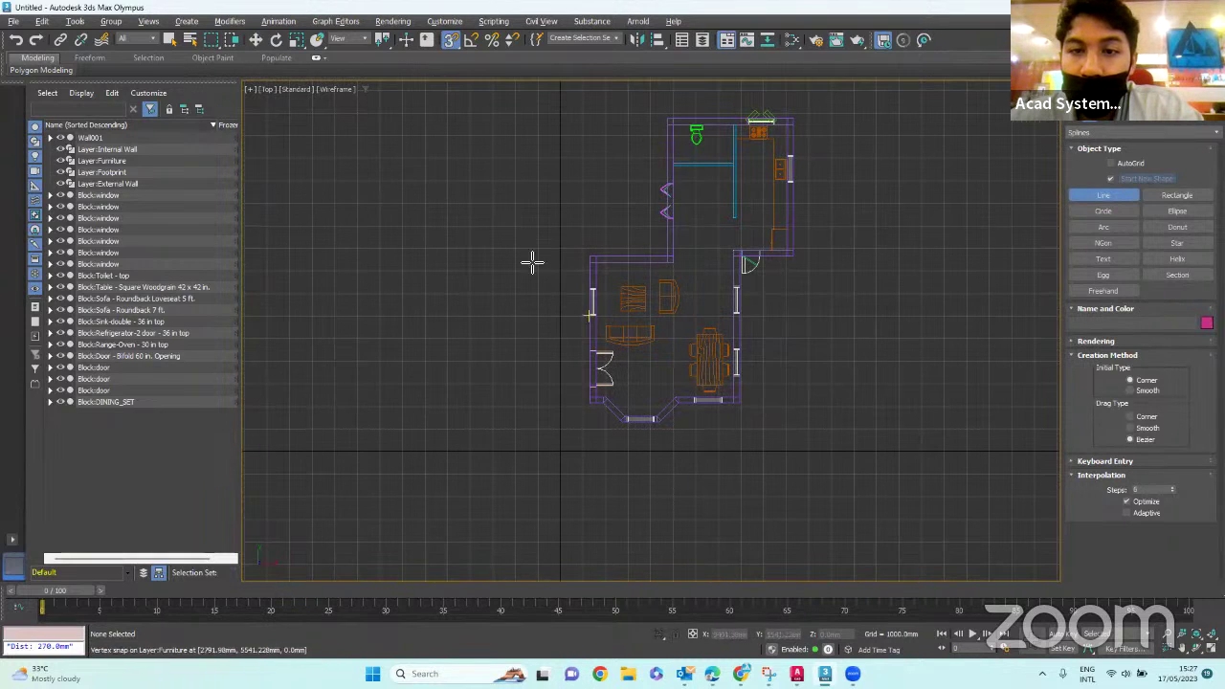
{"action": "scroll", "coordinate": [732, 125], "scroll_direction": "up", "scroll_amount": 2}
{"action": "scroll", "coordinate": [660, 128], "scroll_direction": "up", "scroll_amount": 6}
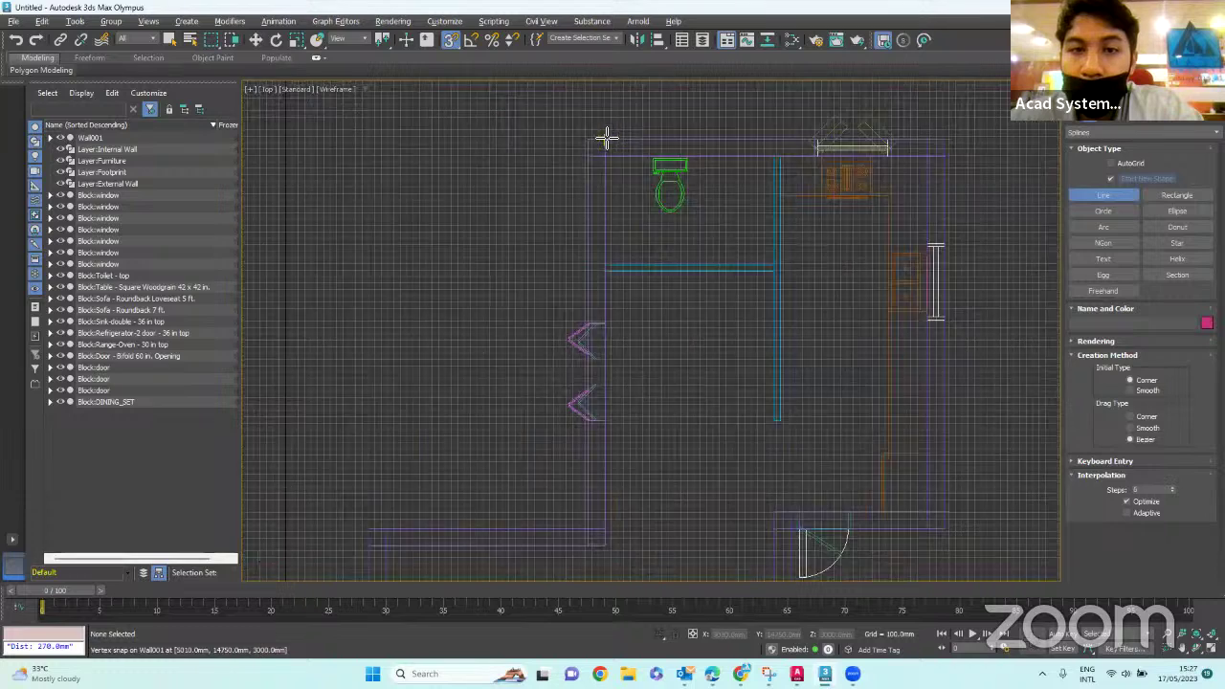
{"action": "left_click", "coordinate": [584, 143]}
{"action": "scroll", "coordinate": [719, 142], "scroll_direction": "down", "scroll_amount": 3}
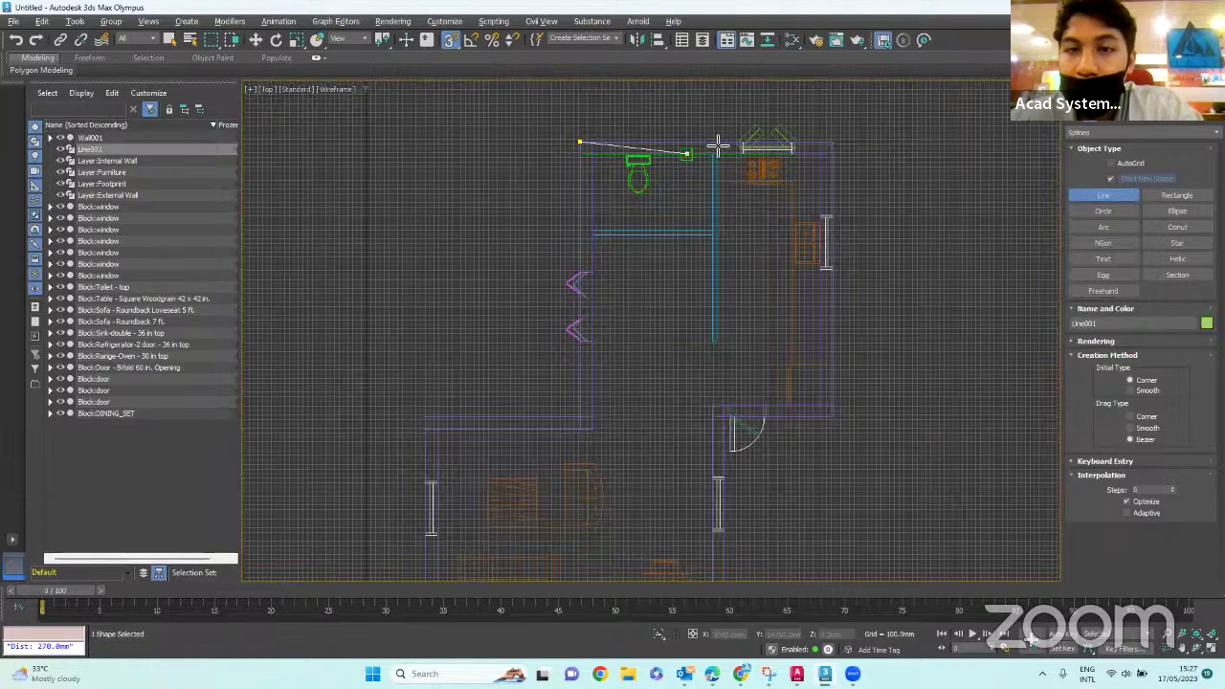
{"action": "scroll", "coordinate": [834, 145], "scroll_direction": "up", "scroll_amount": 3}
{"action": "left_click", "coordinate": [879, 143]}
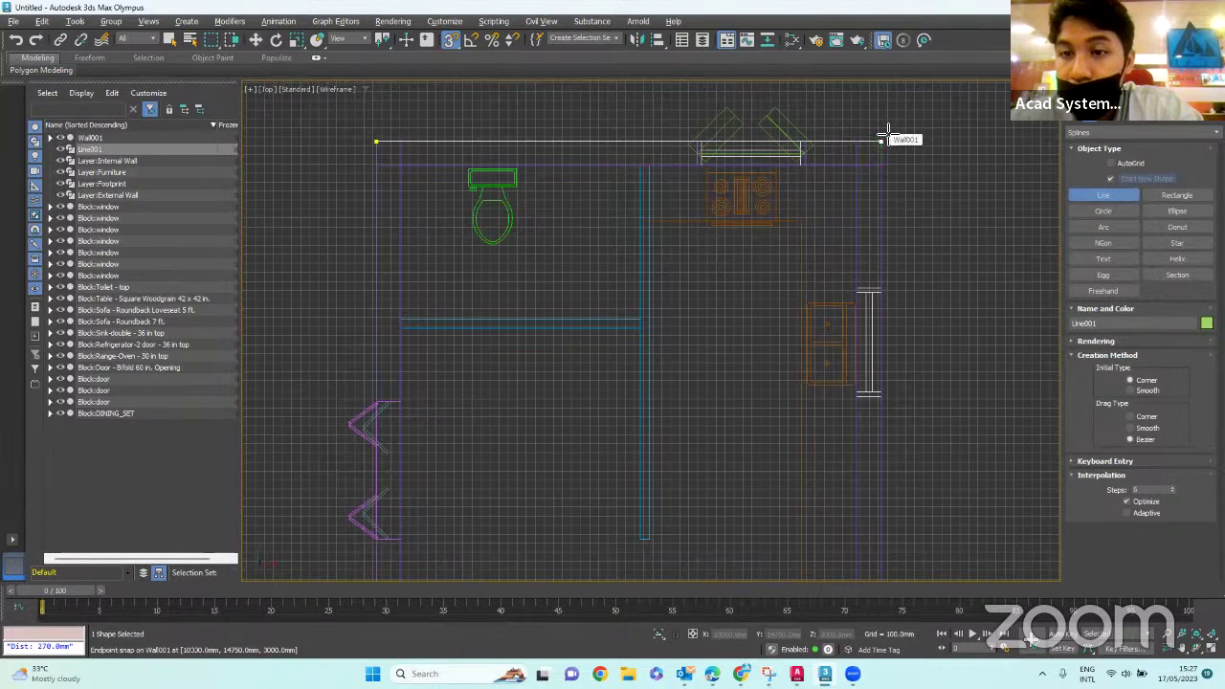
- Continue the spline along the kitchen's outer wall, in past the single door, and along the dining side to its outer corner
{"action": "scroll", "coordinate": [883, 246], "scroll_direction": "down", "scroll_amount": 3}
{"action": "scroll", "coordinate": [886, 287], "scroll_direction": "up", "scroll_amount": 2}
{"action": "scroll", "coordinate": [885, 288], "scroll_direction": "up", "scroll_amount": 2}
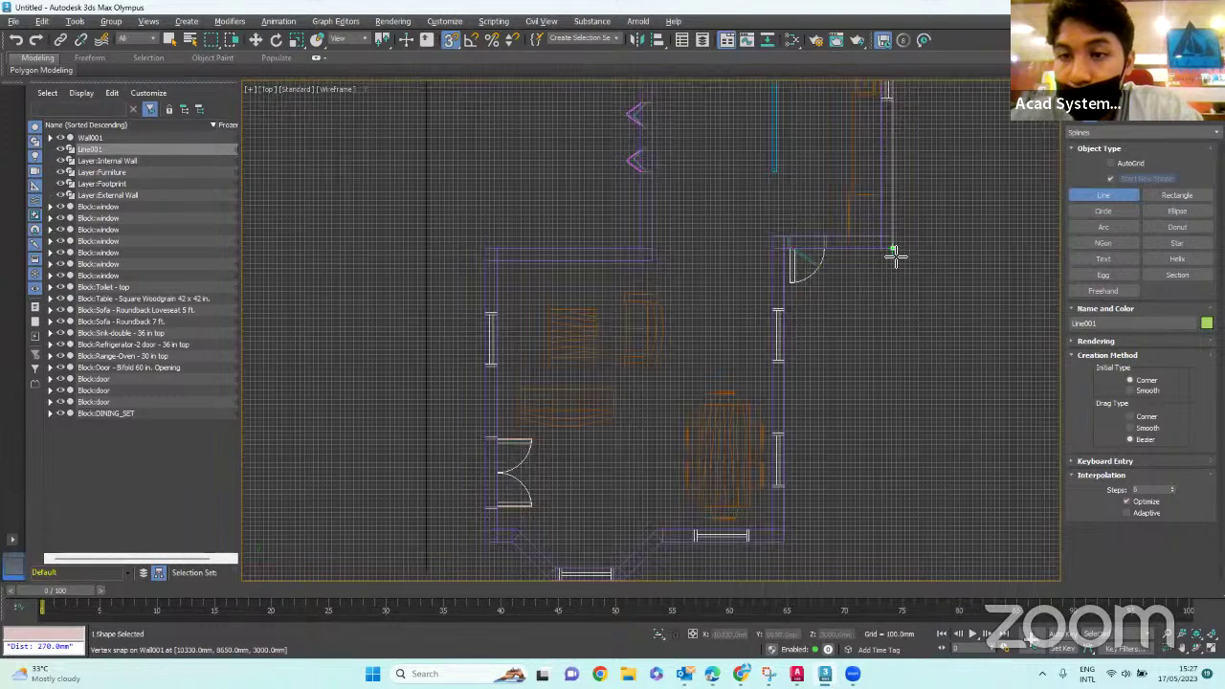
{"action": "left_click", "coordinate": [894, 251]}
{"action": "scroll", "coordinate": [807, 259], "scroll_direction": "up", "scroll_amount": 4}
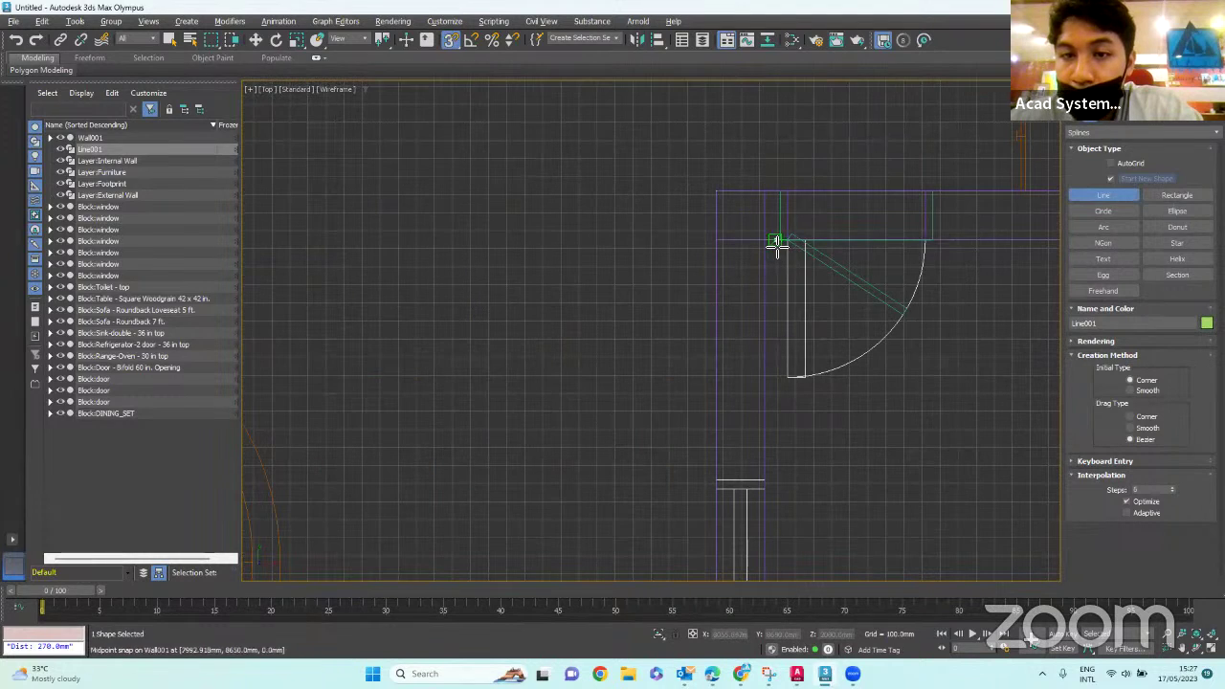
{"action": "left_click", "coordinate": [771, 245]}
{"action": "scroll", "coordinate": [809, 144], "scroll_direction": "down", "scroll_amount": 5}
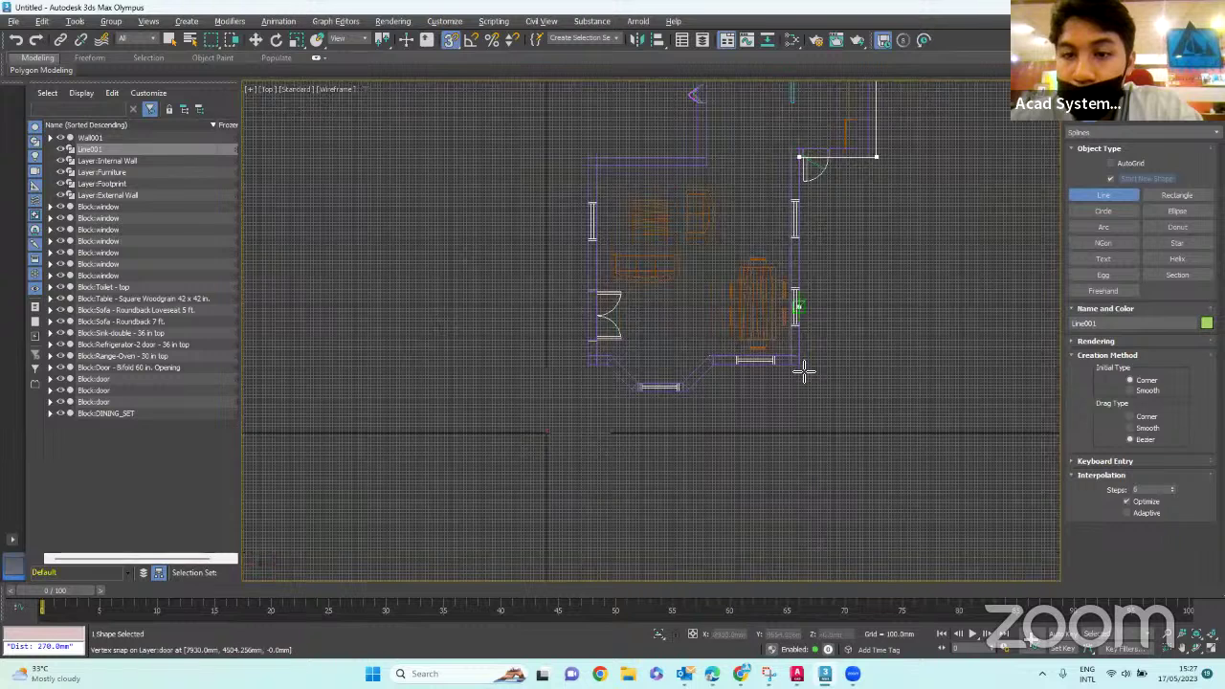
{"action": "scroll", "coordinate": [802, 369], "scroll_direction": "up", "scroll_amount": 4}
{"action": "left_click", "coordinate": [799, 360]}
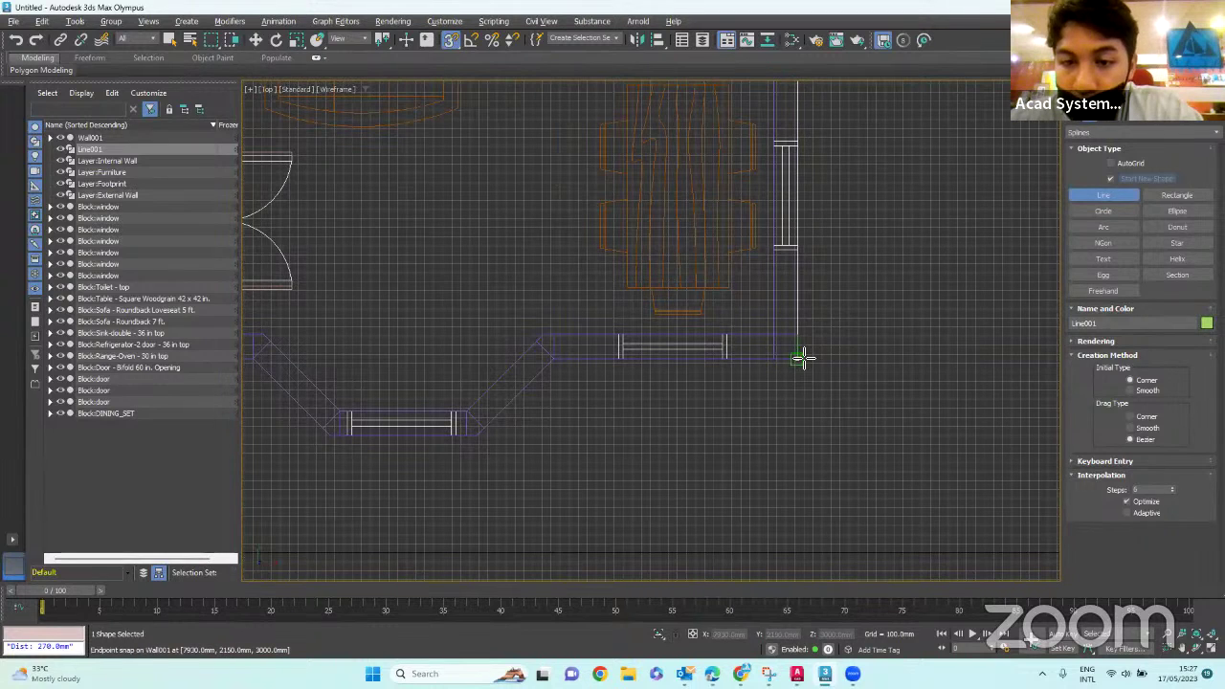
- Trace the spline along the dining wall and around the angled bay window to the outer corner near the double door
{"action": "left_click", "coordinate": [553, 360]}
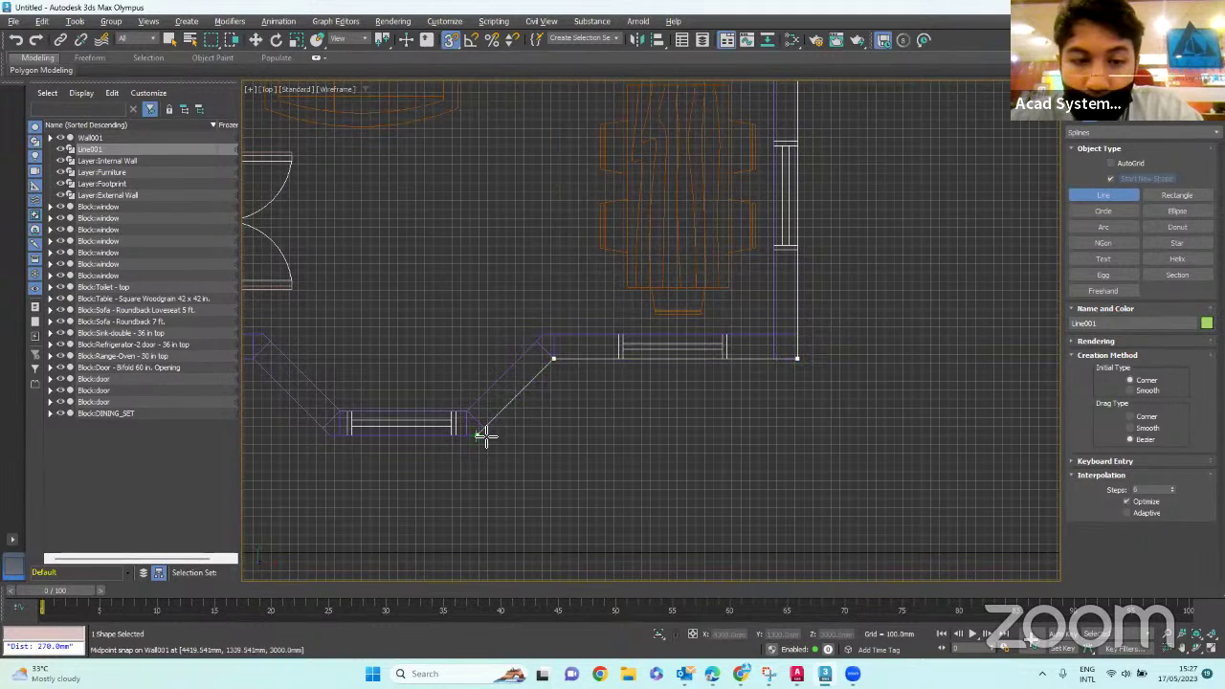
{"action": "scroll", "coordinate": [479, 440], "scroll_direction": "up", "scroll_amount": 5}
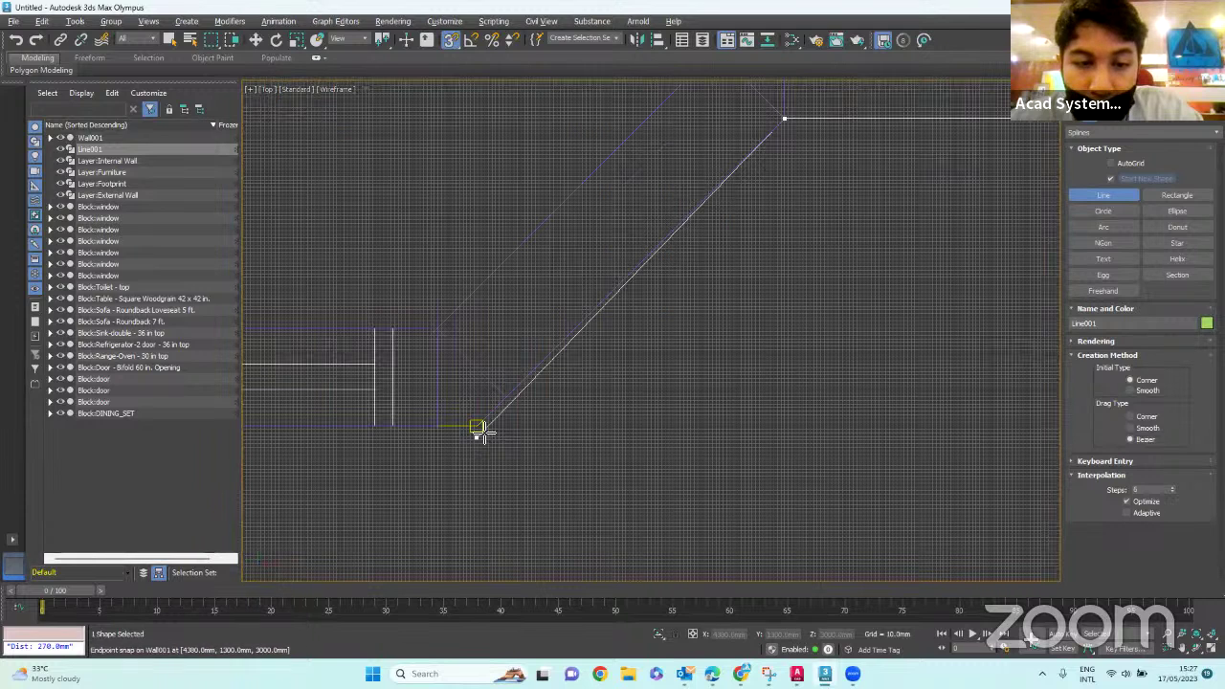
{"action": "left_click", "coordinate": [479, 430]}
{"action": "scroll", "coordinate": [795, 369], "scroll_direction": "down", "scroll_amount": 6}
{"action": "scroll", "coordinate": [661, 380], "scroll_direction": "up", "scroll_amount": 4}
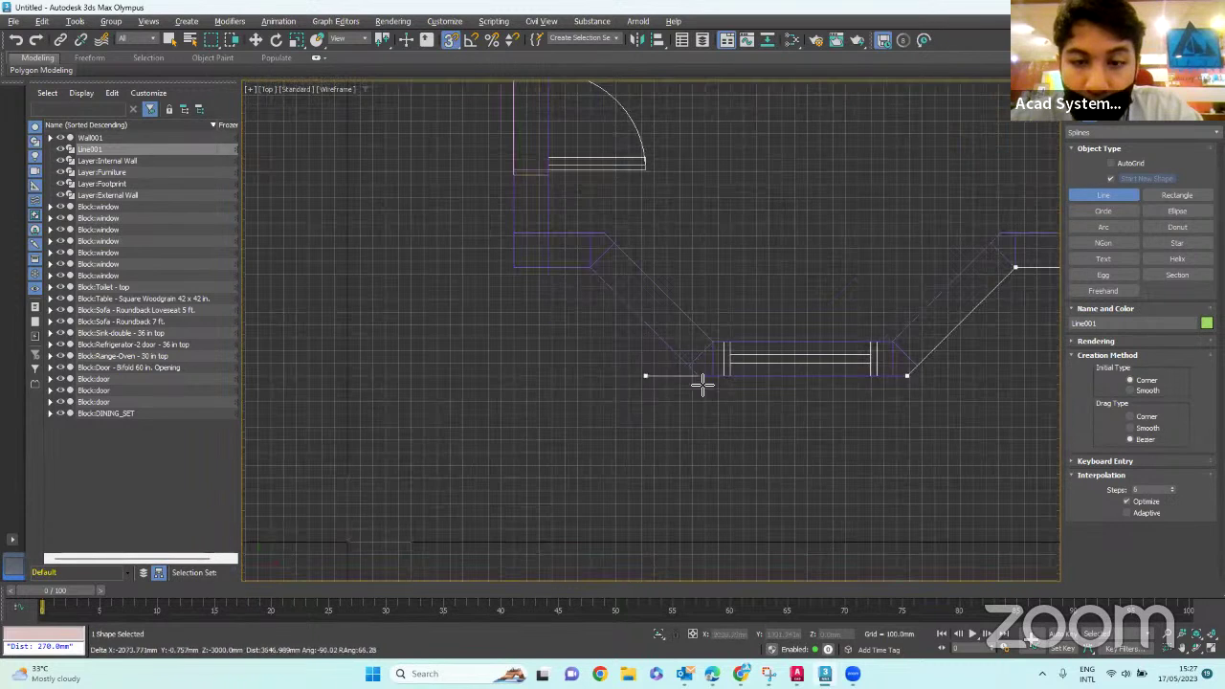
{"action": "left_click", "coordinate": [699, 376]}
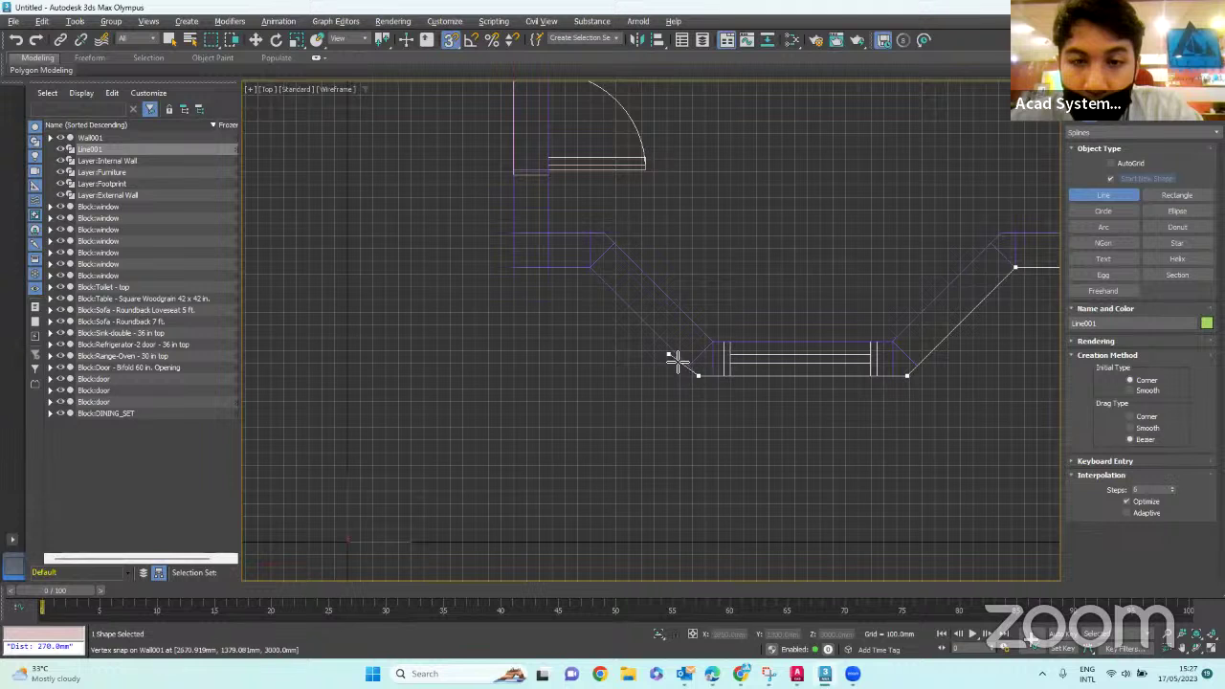
{"action": "left_click", "coordinate": [592, 269]}
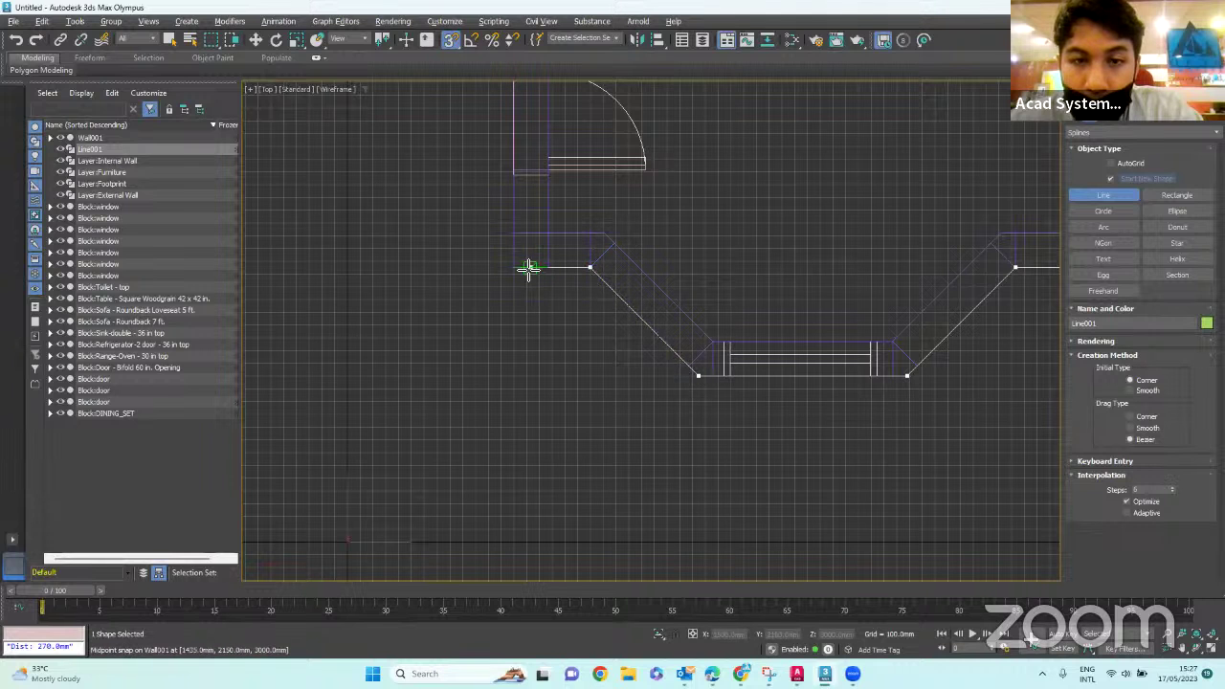
{"action": "left_click", "coordinate": [517, 268]}
- Trace the remaining living room and bifold door walls back to the starting corner and close the spline
{"action": "scroll", "coordinate": [614, 328], "scroll_direction": "down", "scroll_amount": 6}
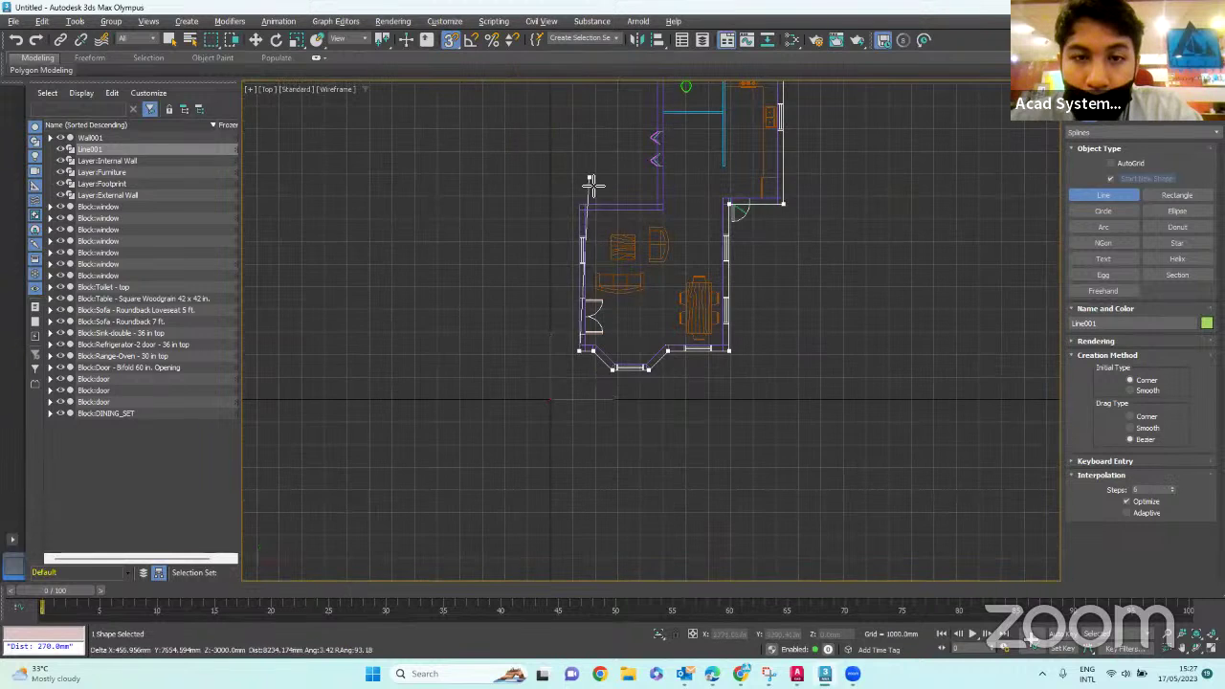
{"action": "scroll", "coordinate": [591, 185], "scroll_direction": "up", "scroll_amount": 4}
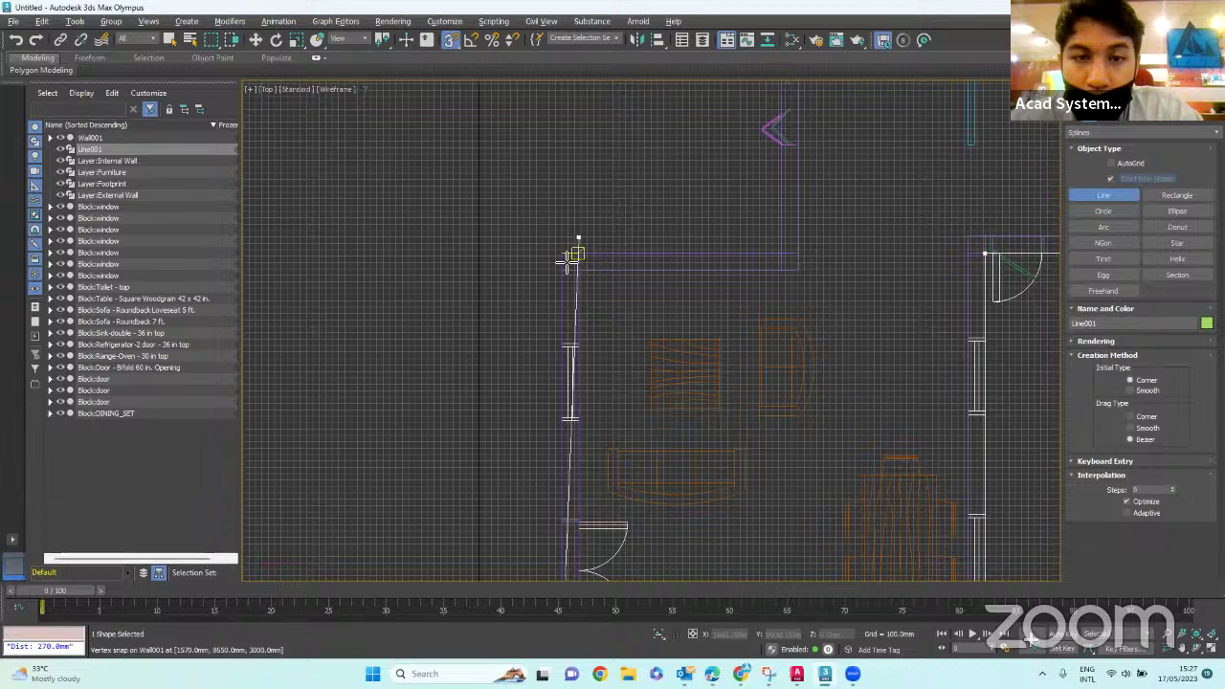
{"action": "left_click", "coordinate": [781, 254]}
{"action": "scroll", "coordinate": [795, 220], "scroll_direction": "down", "scroll_amount": 5}
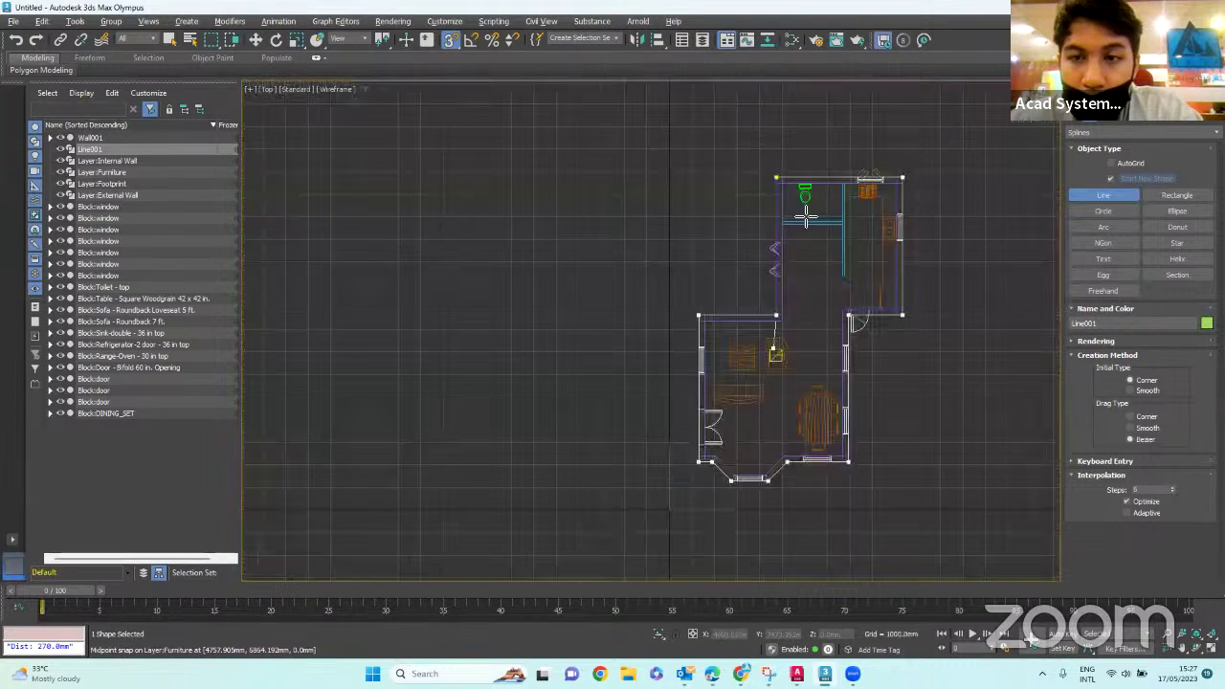
{"action": "scroll", "coordinate": [757, 177], "scroll_direction": "up", "scroll_amount": 6}
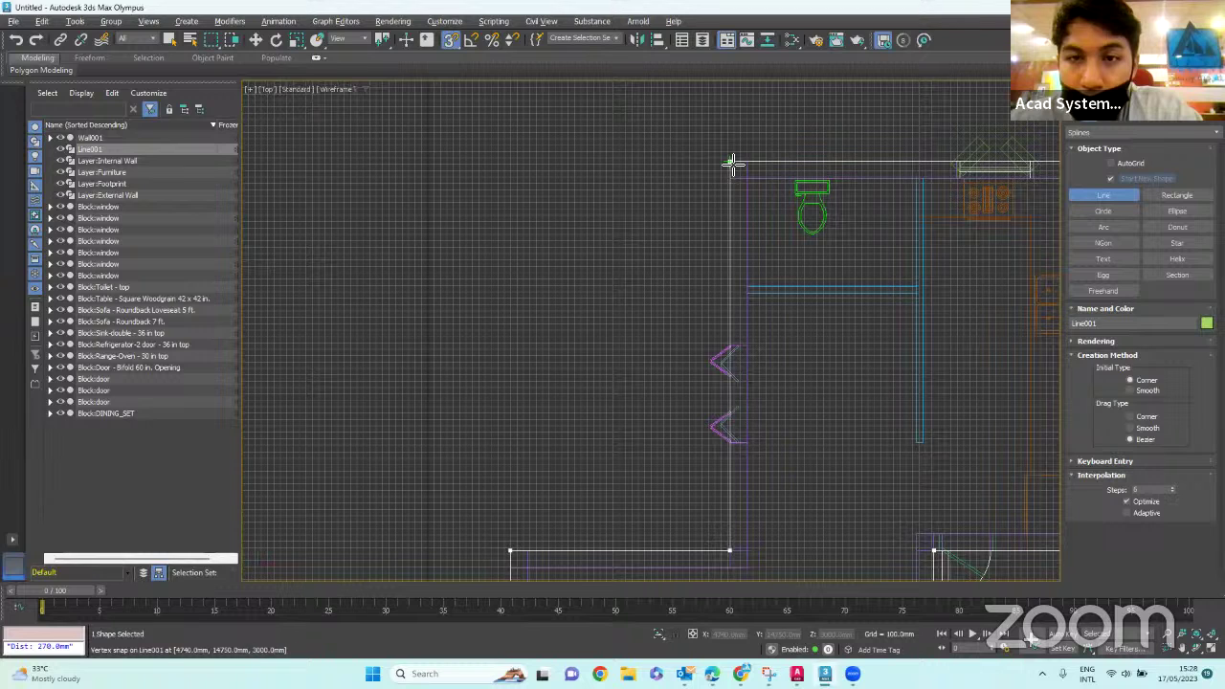
{"action": "left_click", "coordinate": [731, 164]}
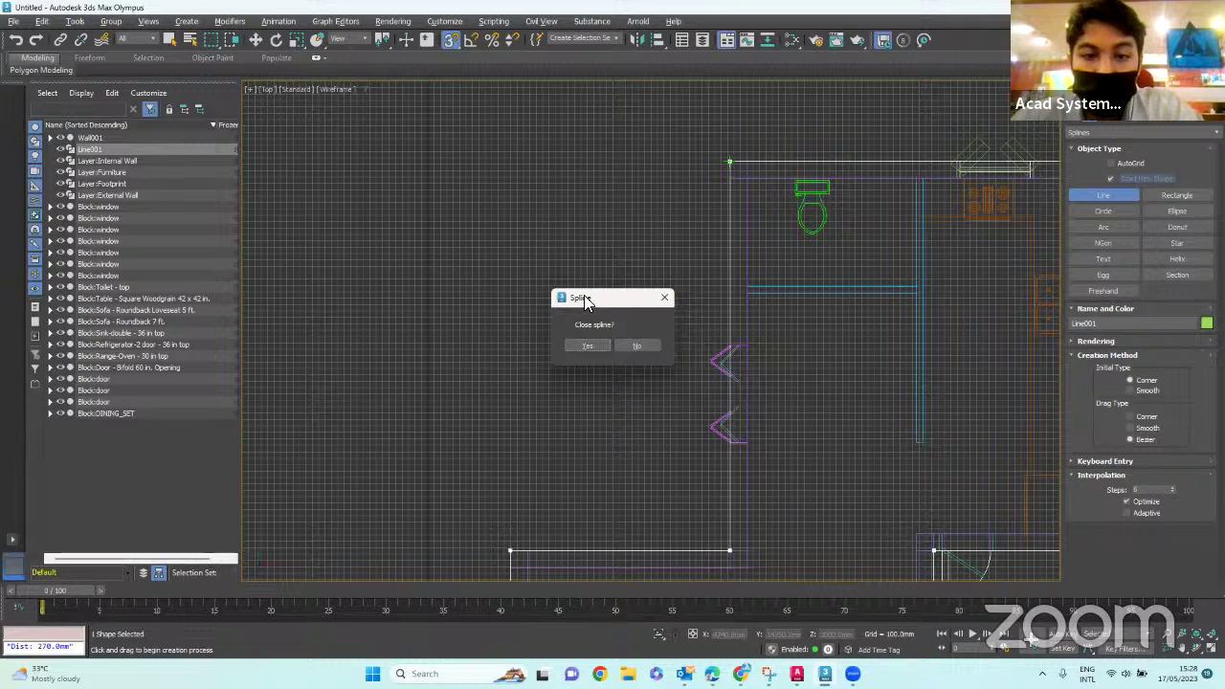
{"action": "left_click", "coordinate": [587, 346]}
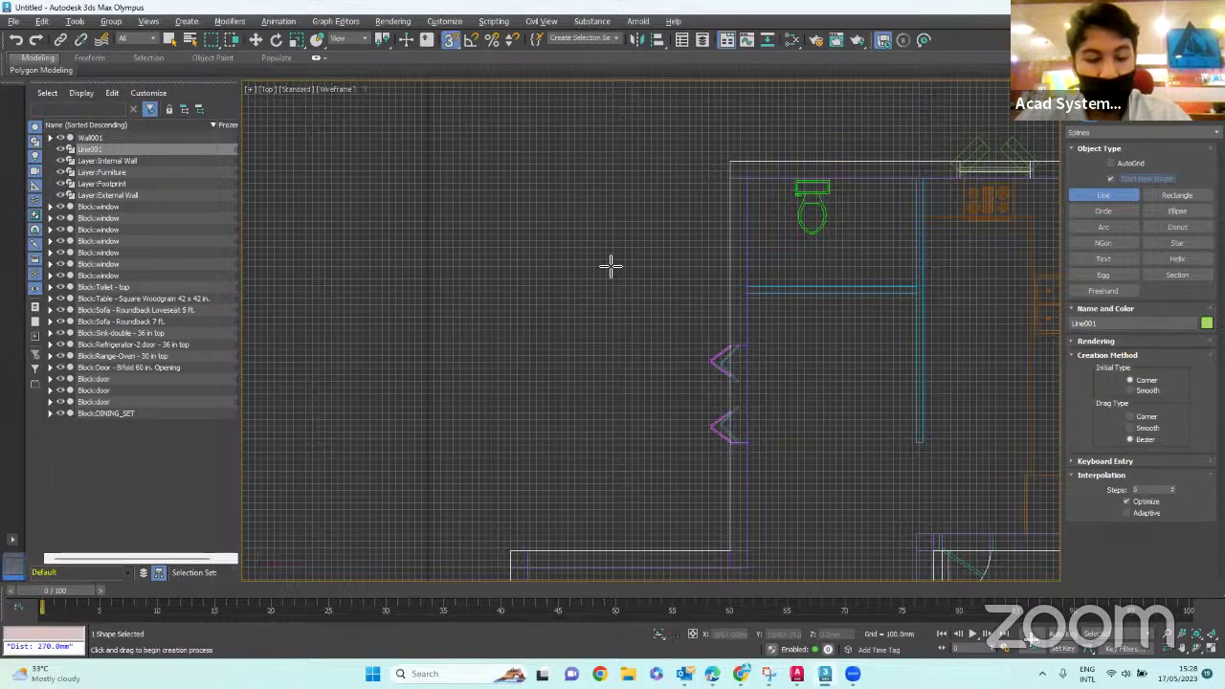
- End line creation and switch from the Top view to a maximized Perspective view framing the house
{"action": "key", "text": "alt+w"}
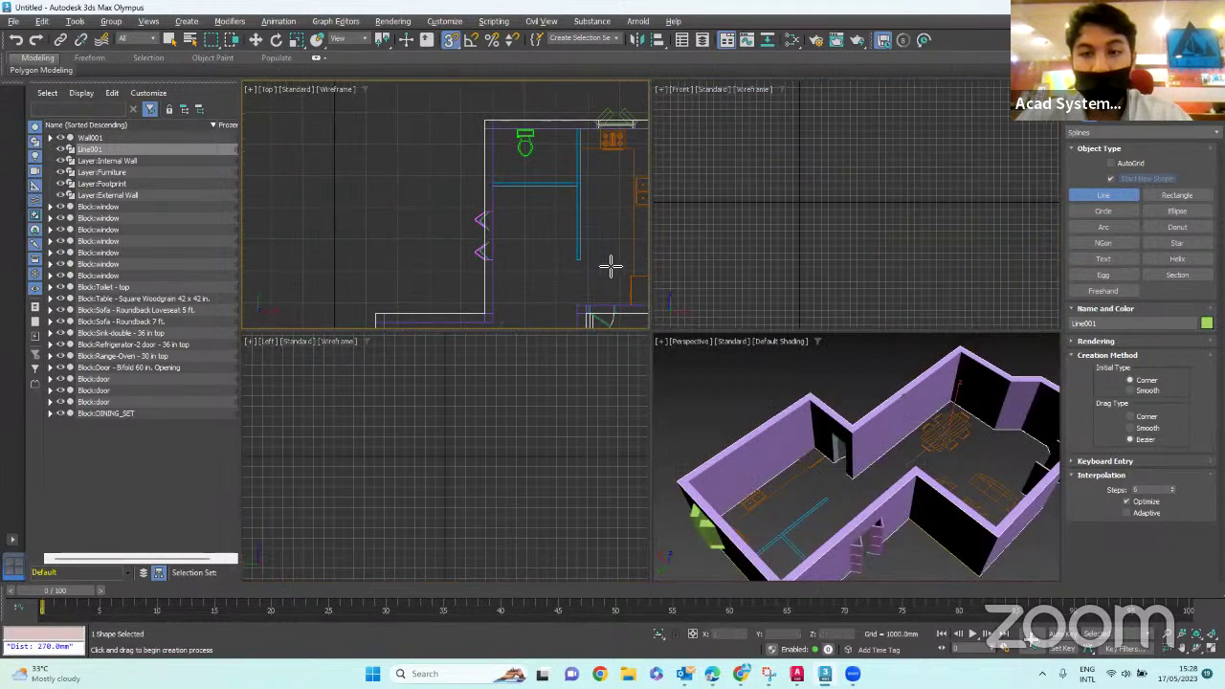
{"action": "left_click", "coordinate": [740, 377]}
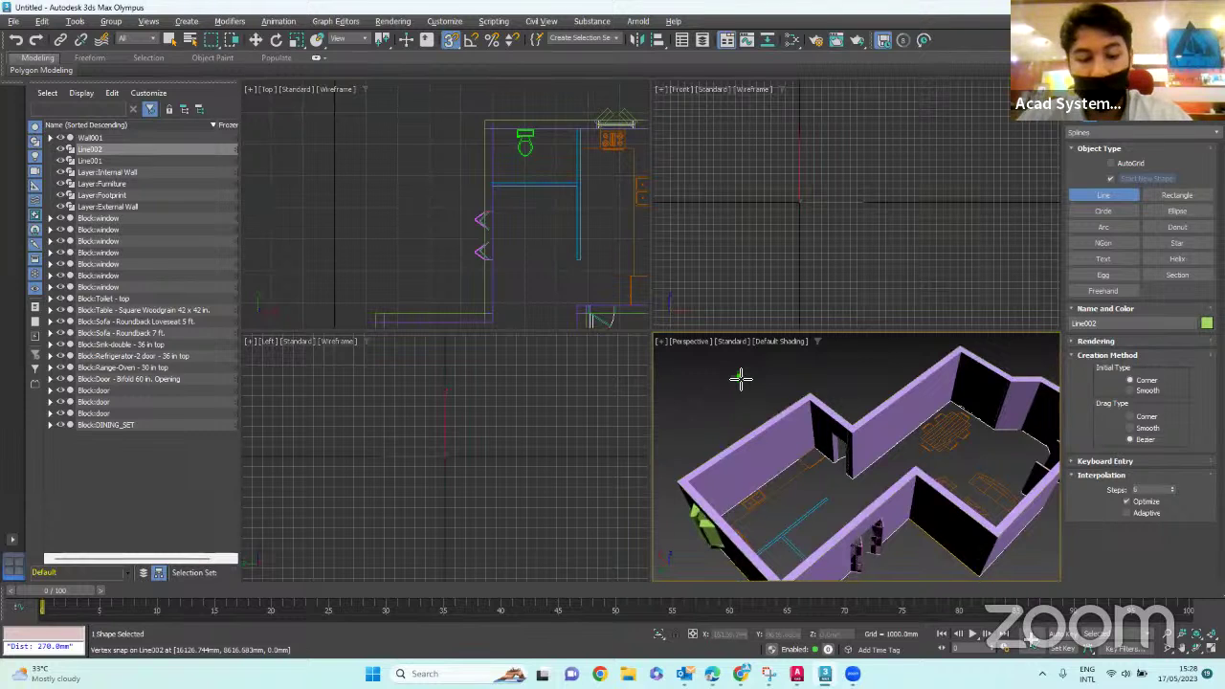
{"action": "left_click", "coordinate": [768, 374]}
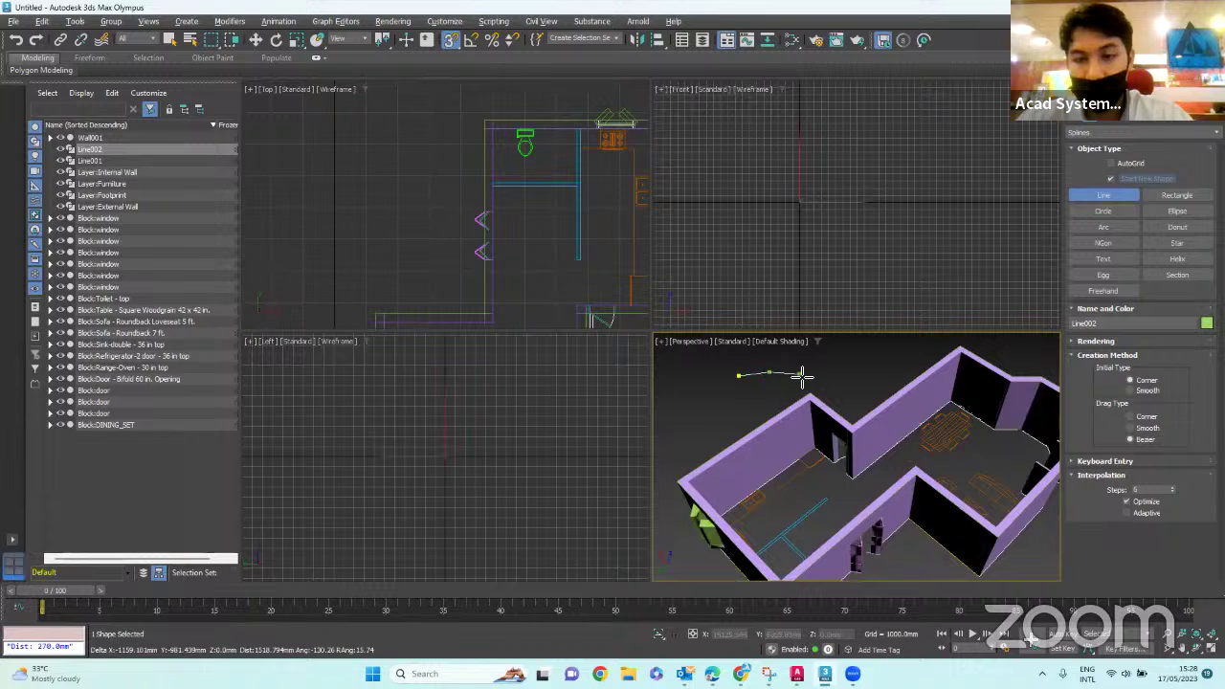
{"action": "right_click", "coordinate": [802, 377]}
{"action": "right_click", "coordinate": [775, 383]}
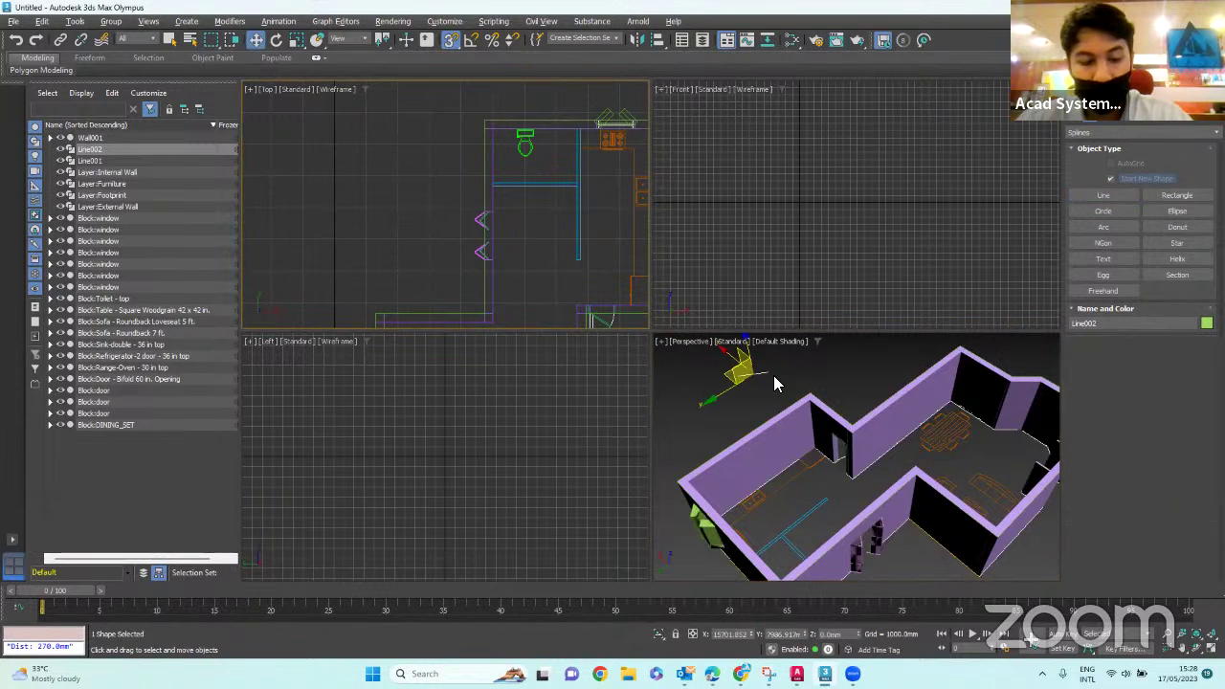
{"action": "key", "text": "alt+w"}
{"action": "scroll", "coordinate": [747, 268], "scroll_direction": "down", "scroll_amount": 4}
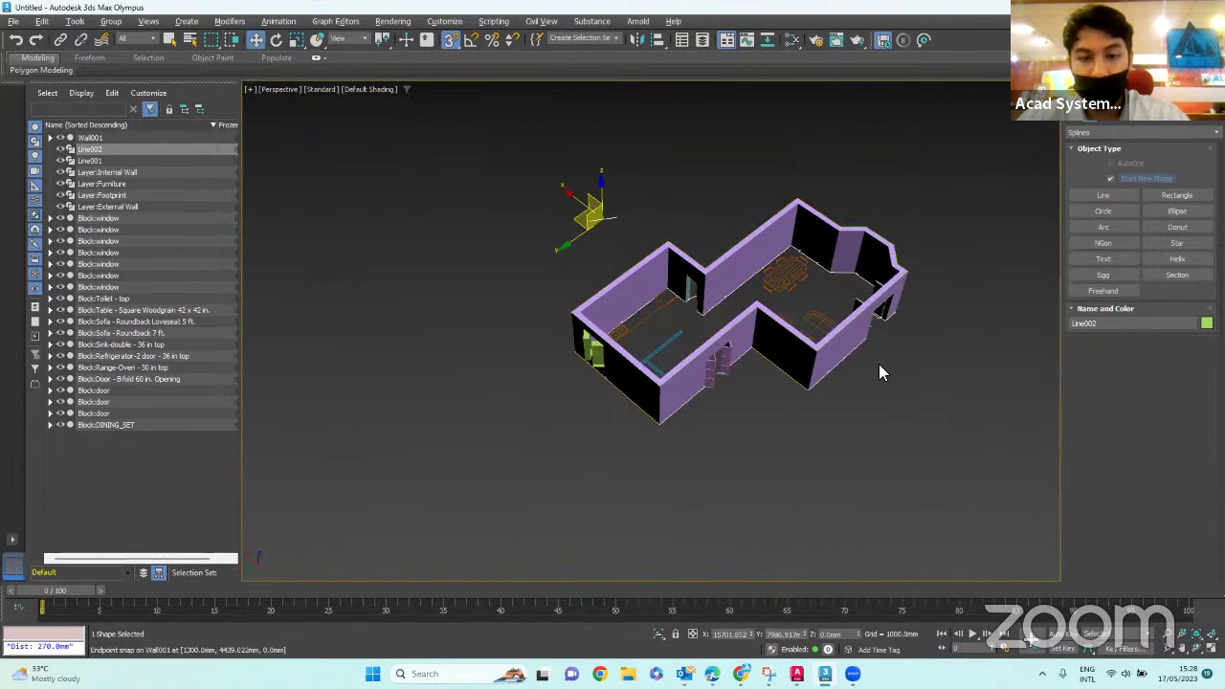
{"action": "middle_click_drag", "start_coordinate": [889, 366], "coordinate": [916, 341]}
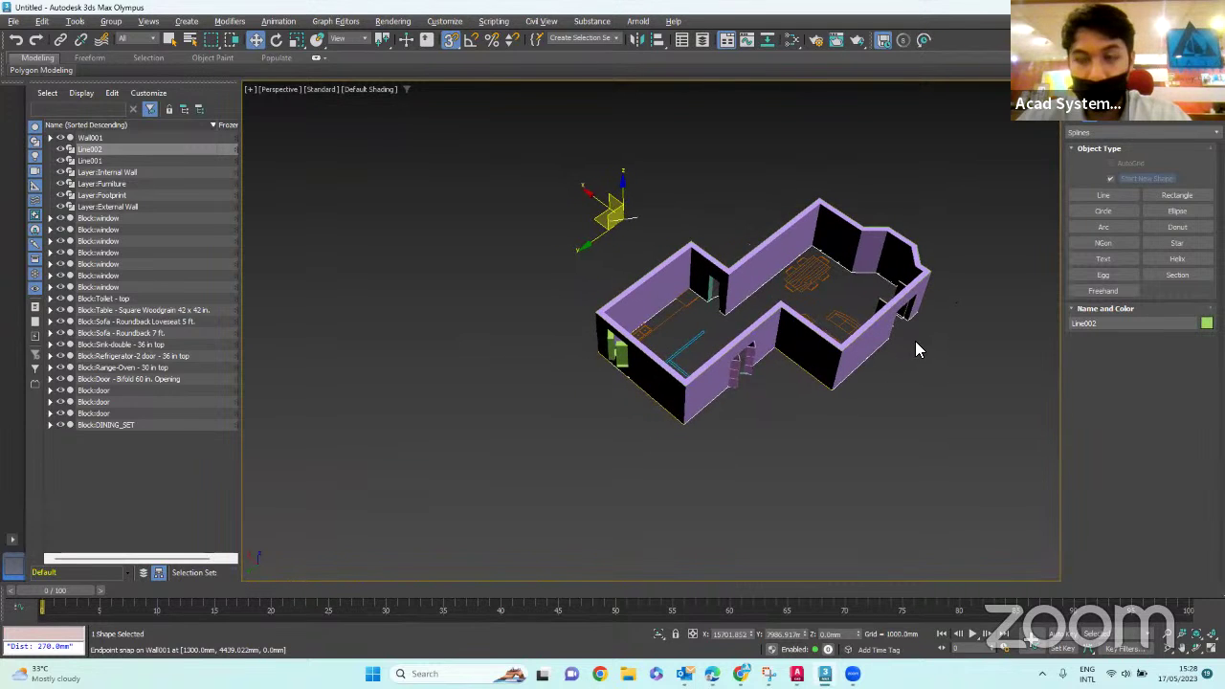
{"action": "scroll", "coordinate": [917, 345], "scroll_direction": "up", "scroll_amount": 5}
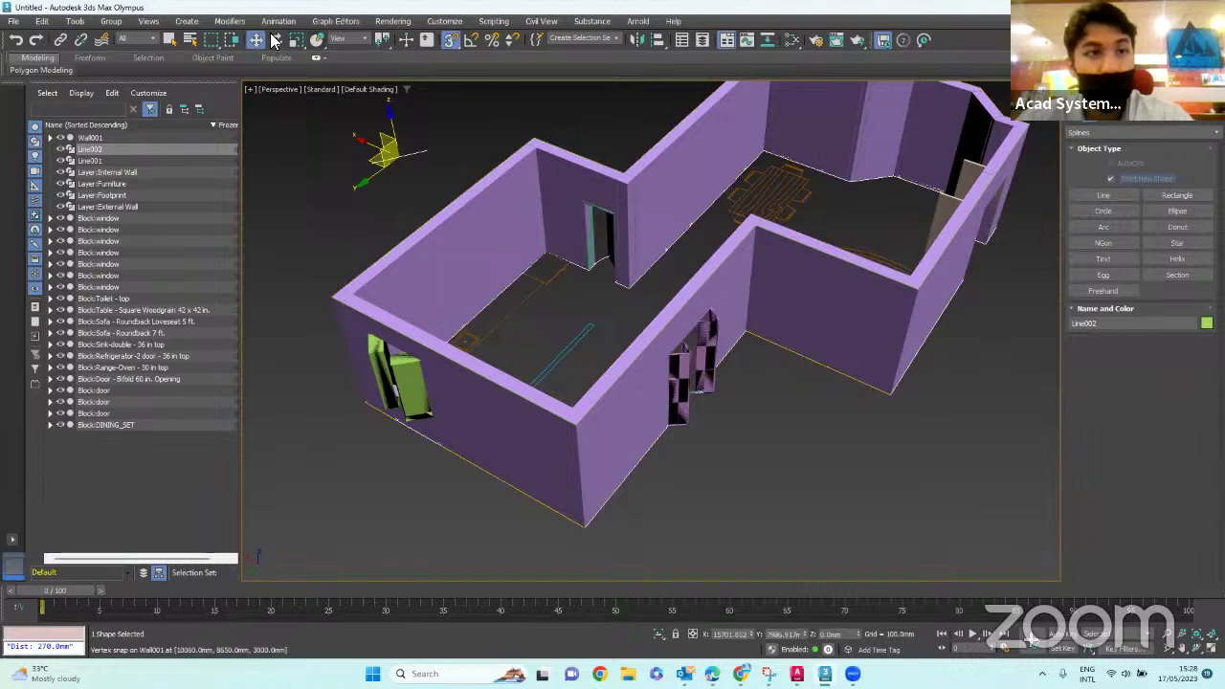
- Select the closed outline spline, inspect it along the base of the external wall and return to the Geometry creation category
{"action": "left_click", "coordinate": [170, 39]}
{"action": "left_click", "coordinate": [709, 280]}
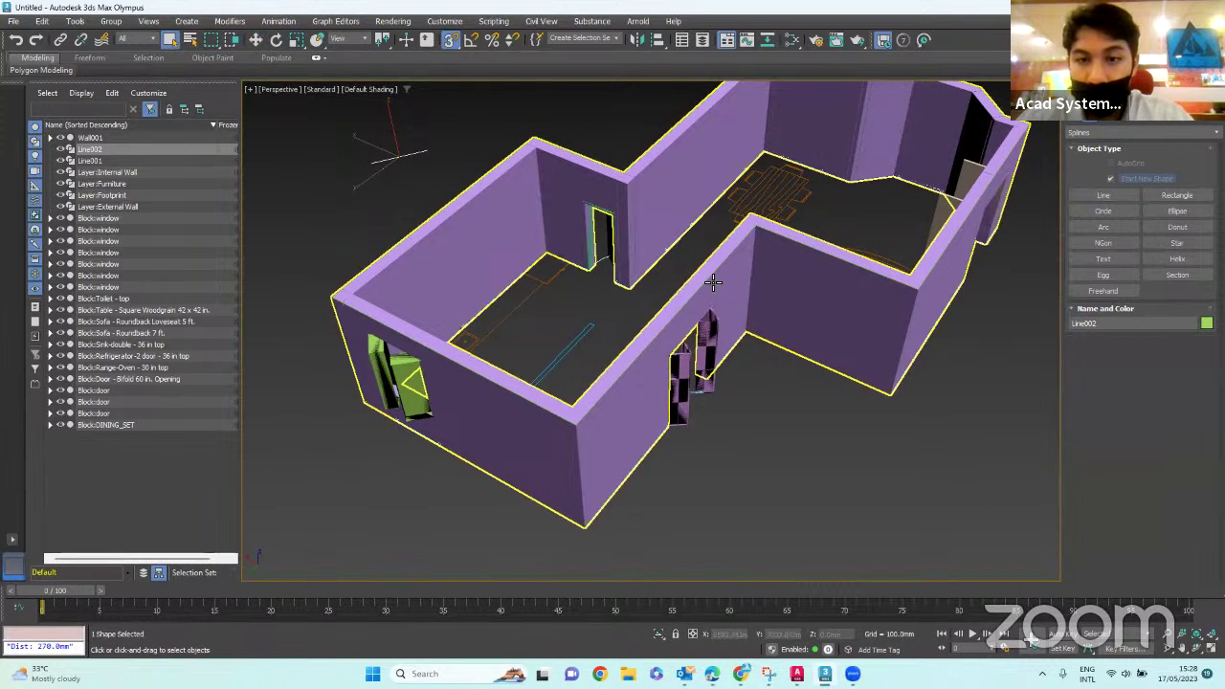
{"action": "left_click", "coordinate": [714, 280]}
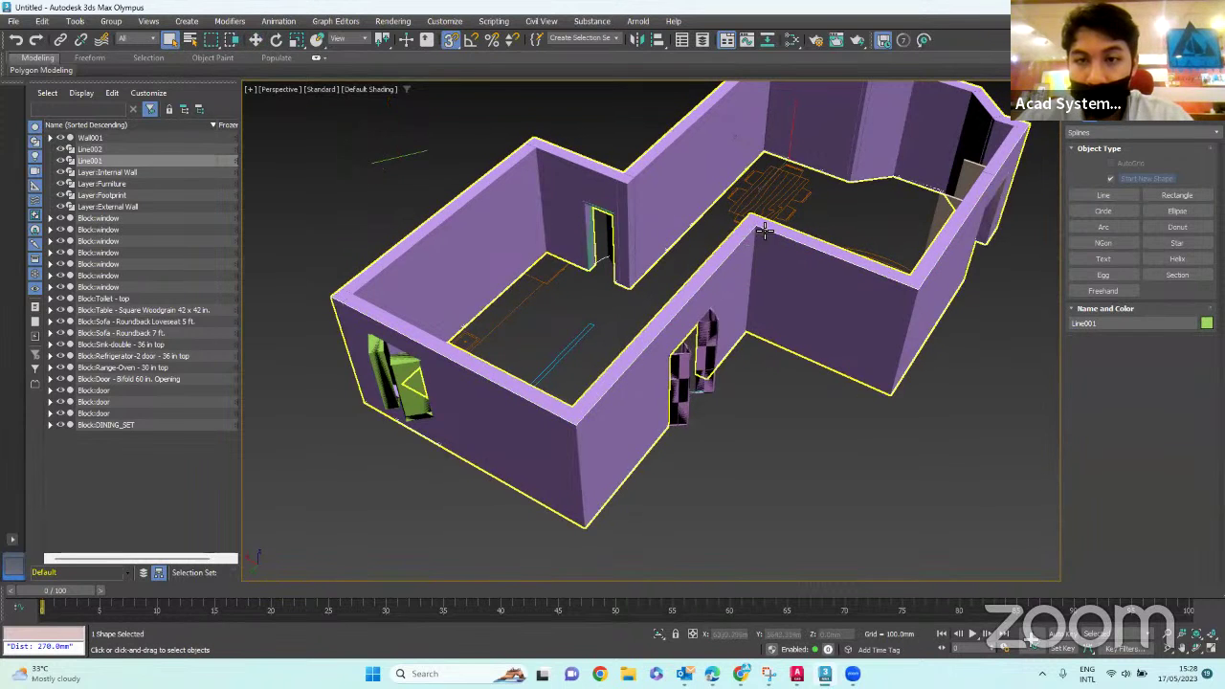
{"action": "scroll", "coordinate": [764, 231], "scroll_direction": "up", "scroll_amount": 5}
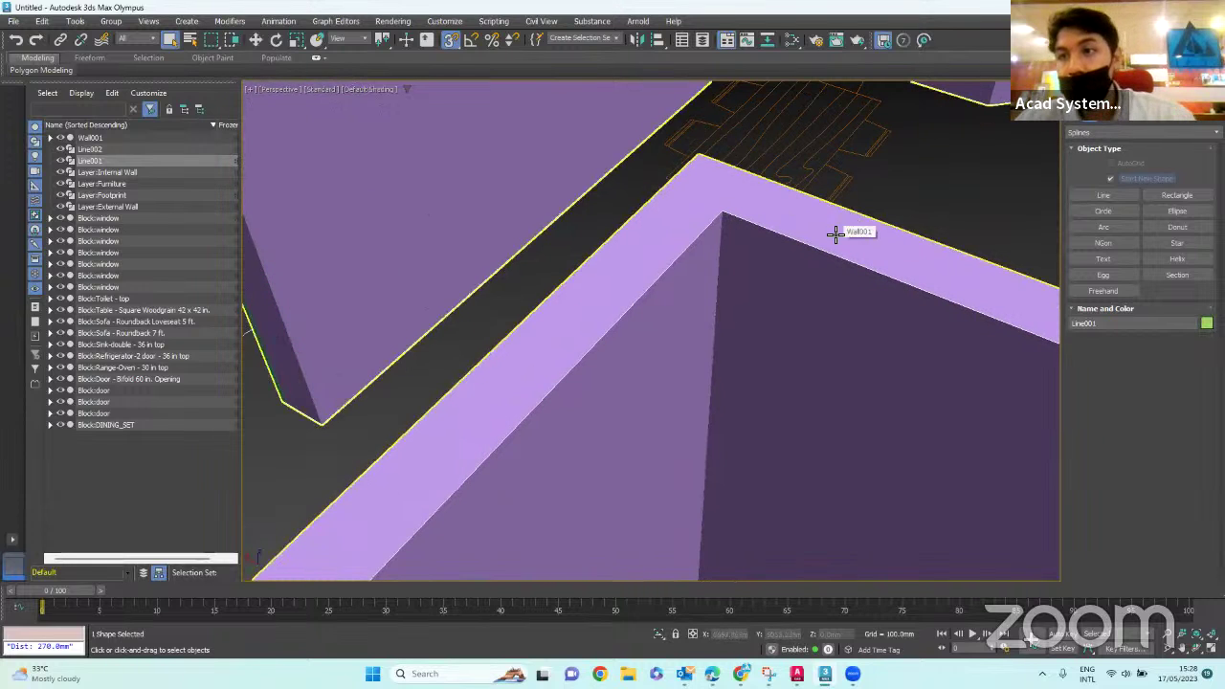
{"action": "scroll", "coordinate": [698, 179], "scroll_direction": "down", "scroll_amount": 3}
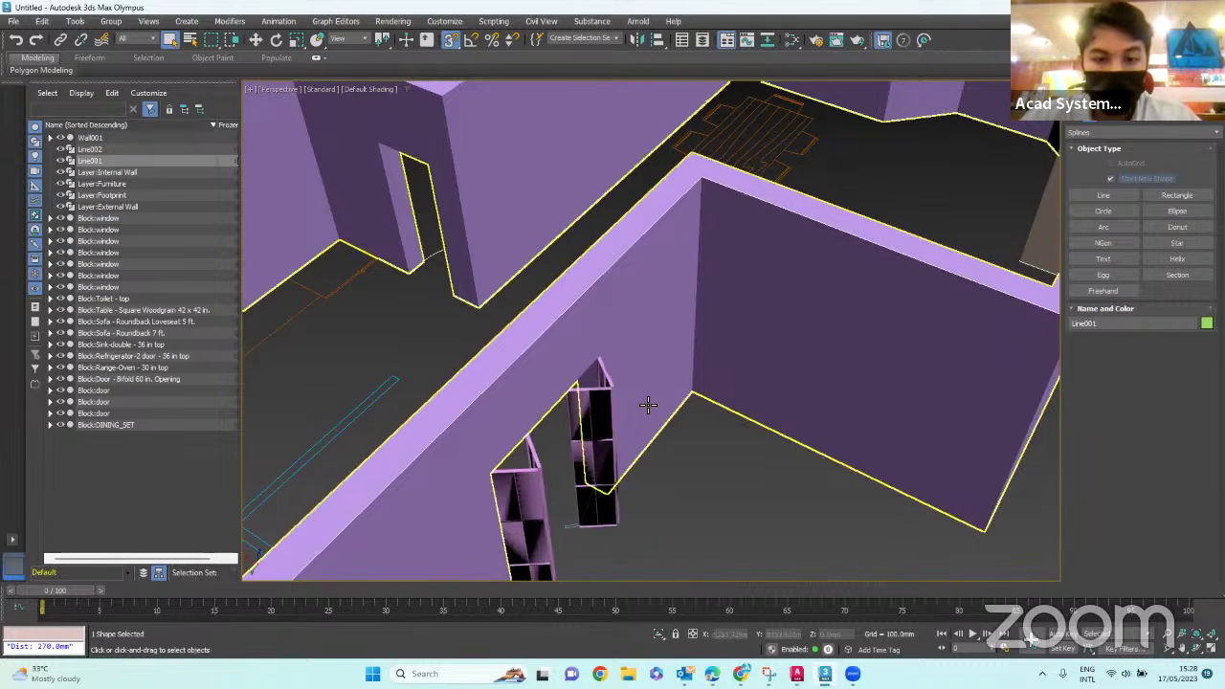
{"action": "scroll", "coordinate": [686, 373], "scroll_direction": "down", "scroll_amount": 3}
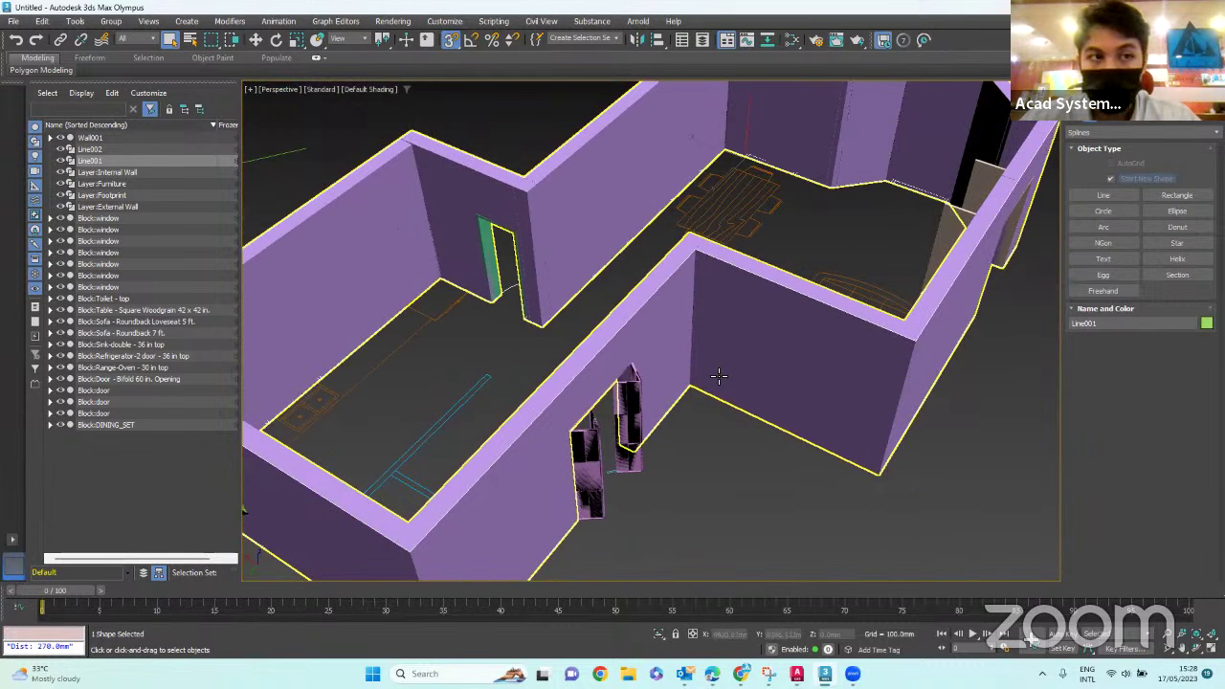
{"action": "left_click", "coordinate": [1080, 113]}
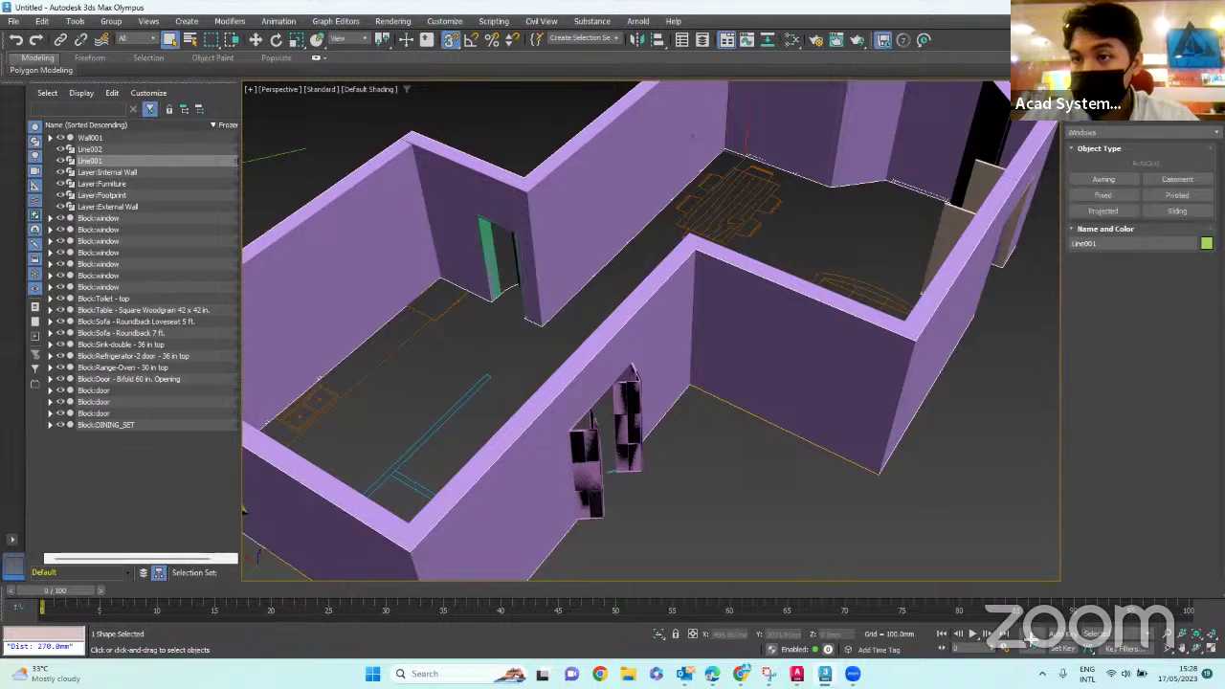
- Select the closed outline spline of the house and apply an Extrude modifier to it
{"action": "left_click", "coordinate": [900, 334]}
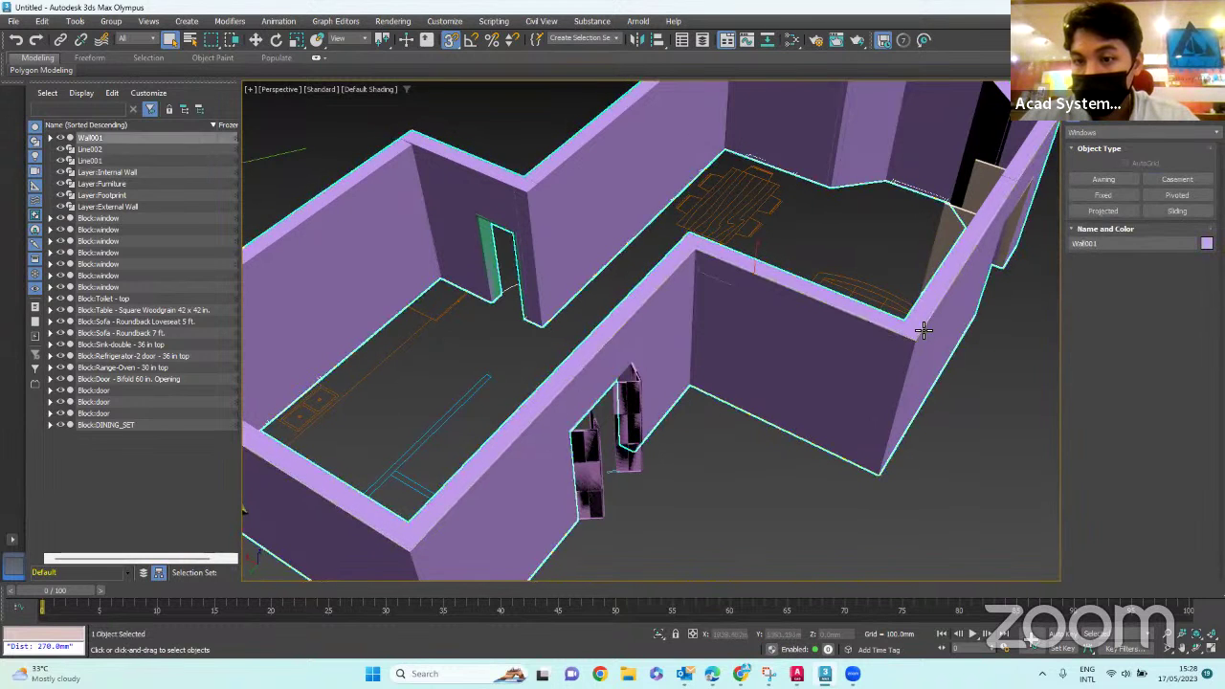
{"action": "left_click", "coordinate": [1019, 182]}
{"action": "scroll", "coordinate": [705, 337], "scroll_direction": "down", "scroll_amount": 5}
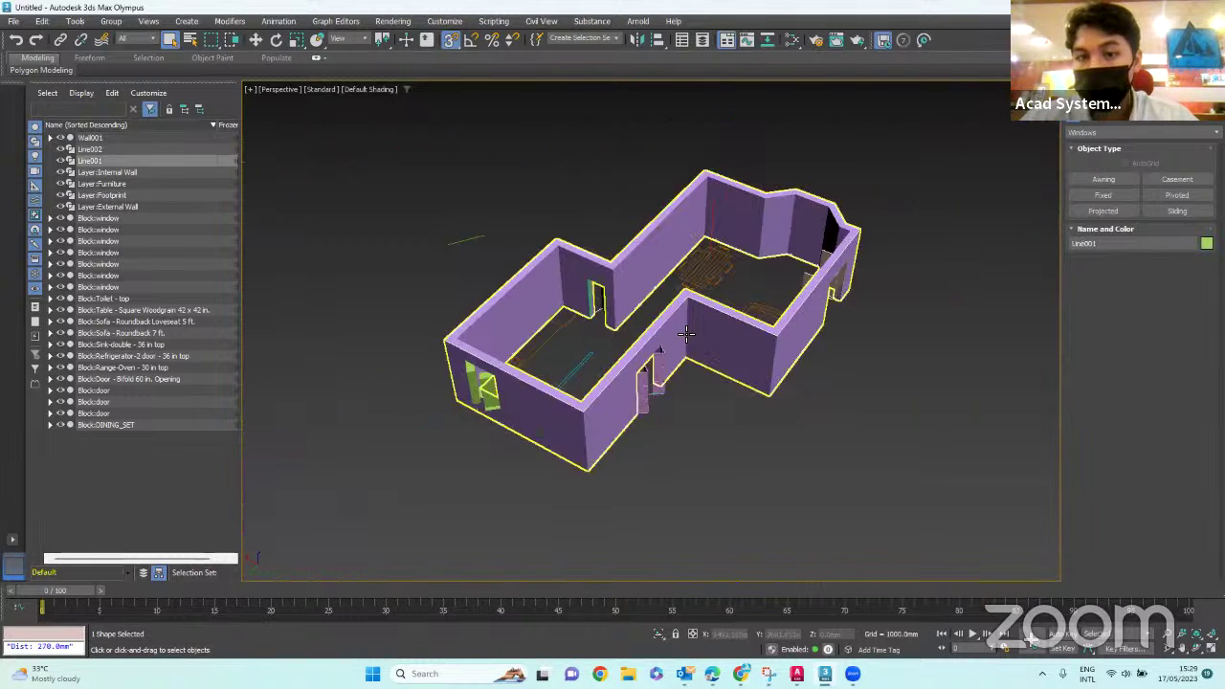
{"action": "scroll", "coordinate": [705, 337], "scroll_direction": "up", "scroll_amount": 2}
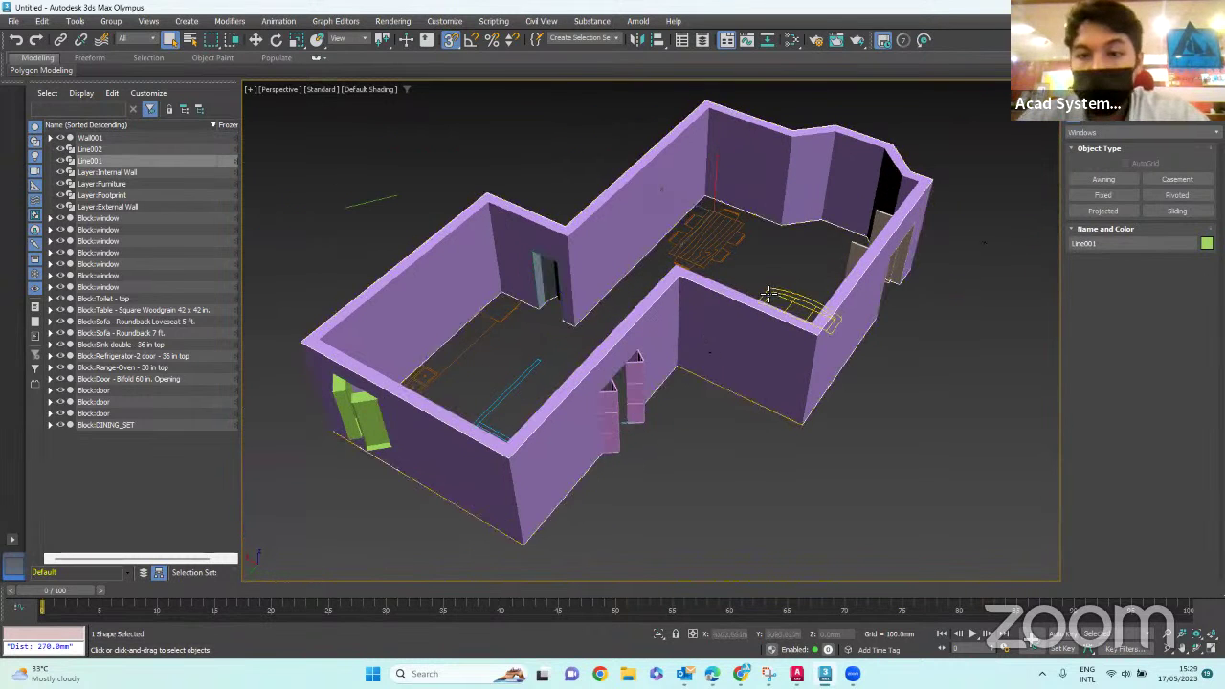
{"action": "left_click", "coordinate": [239, 23]}
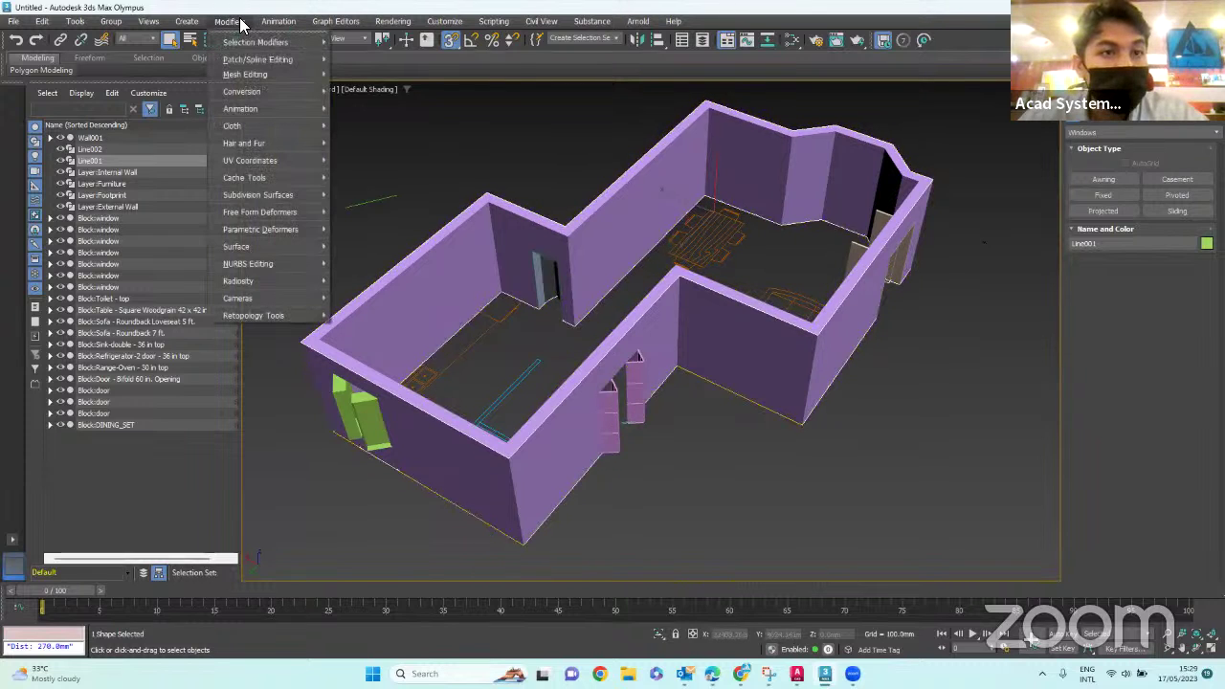
{"action": "mouse_move", "coordinate": [247, 74]}
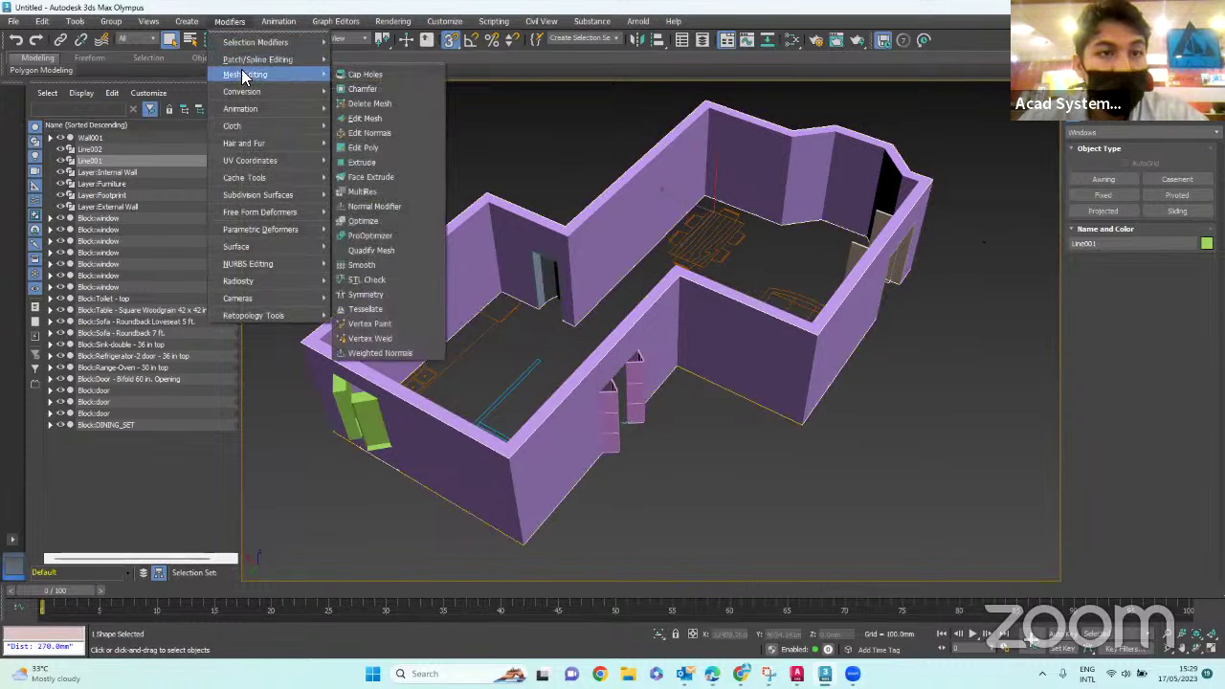
{"action": "left_click", "coordinate": [369, 163]}
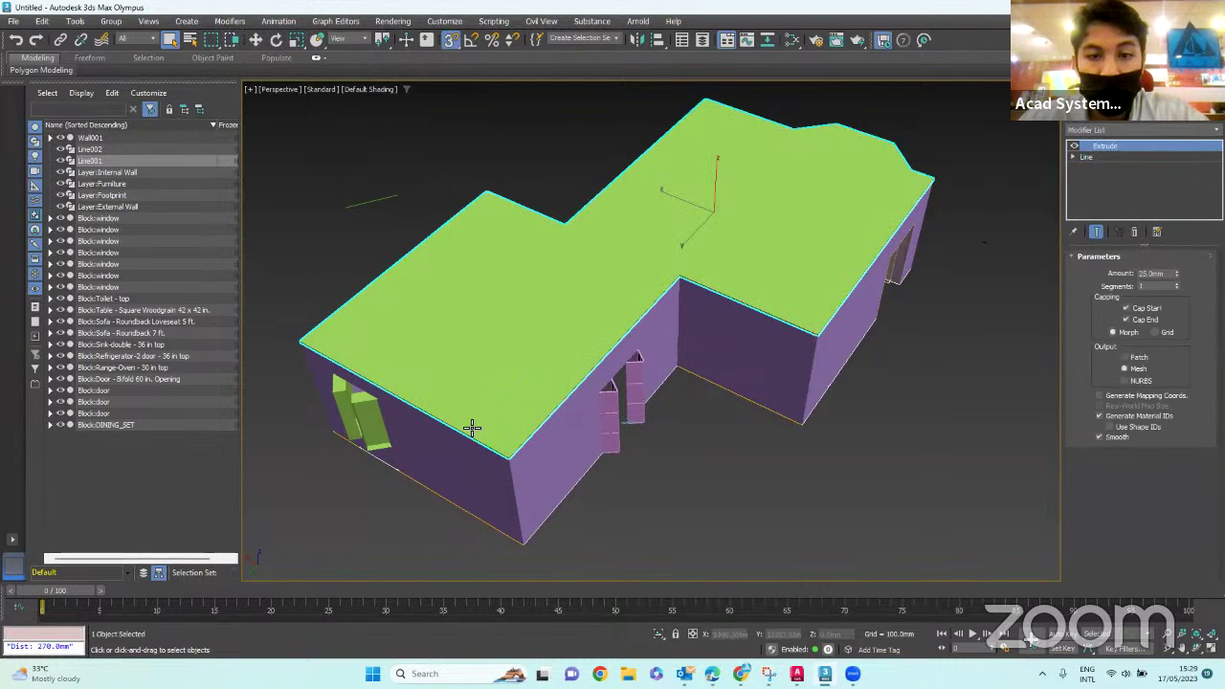
- Set the extrusion amount of the outline slab to 150 mm
{"action": "scroll", "coordinate": [489, 445], "scroll_direction": "up", "scroll_amount": 5}
{"action": "scroll", "coordinate": [508, 466], "scroll_direction": "up", "scroll_amount": 4}
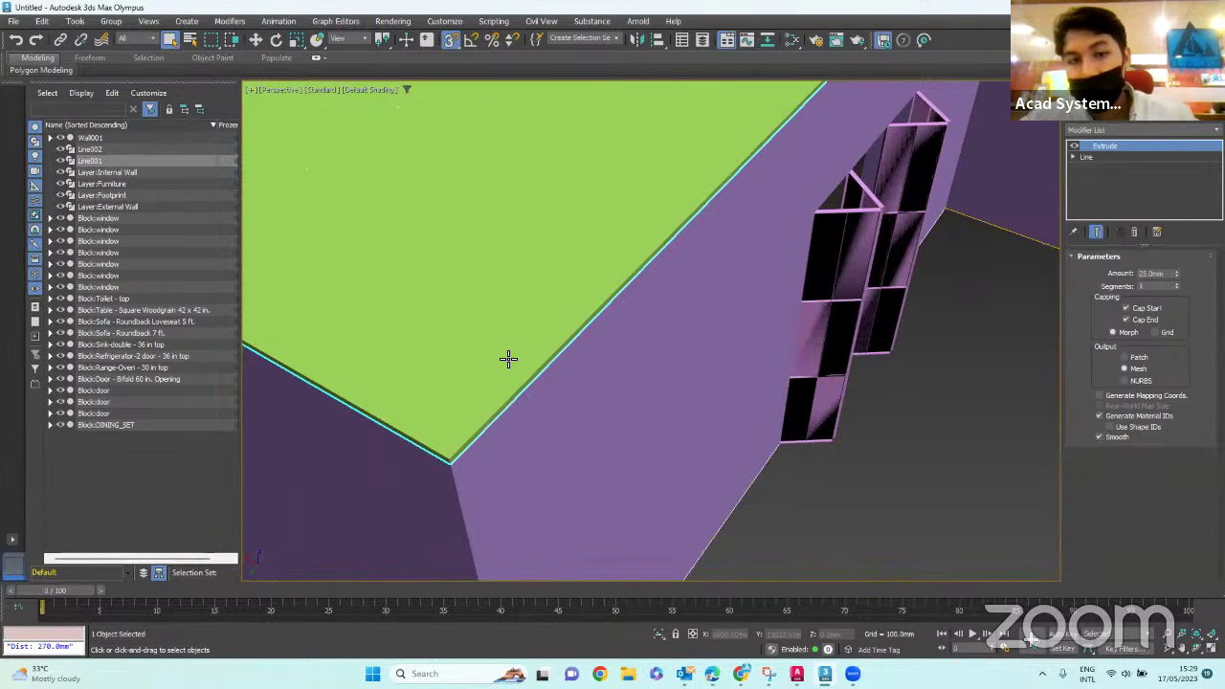
{"action": "middle_click_drag", "start_coordinate": [495, 348], "coordinate": [593, 309], "text": "alt"}
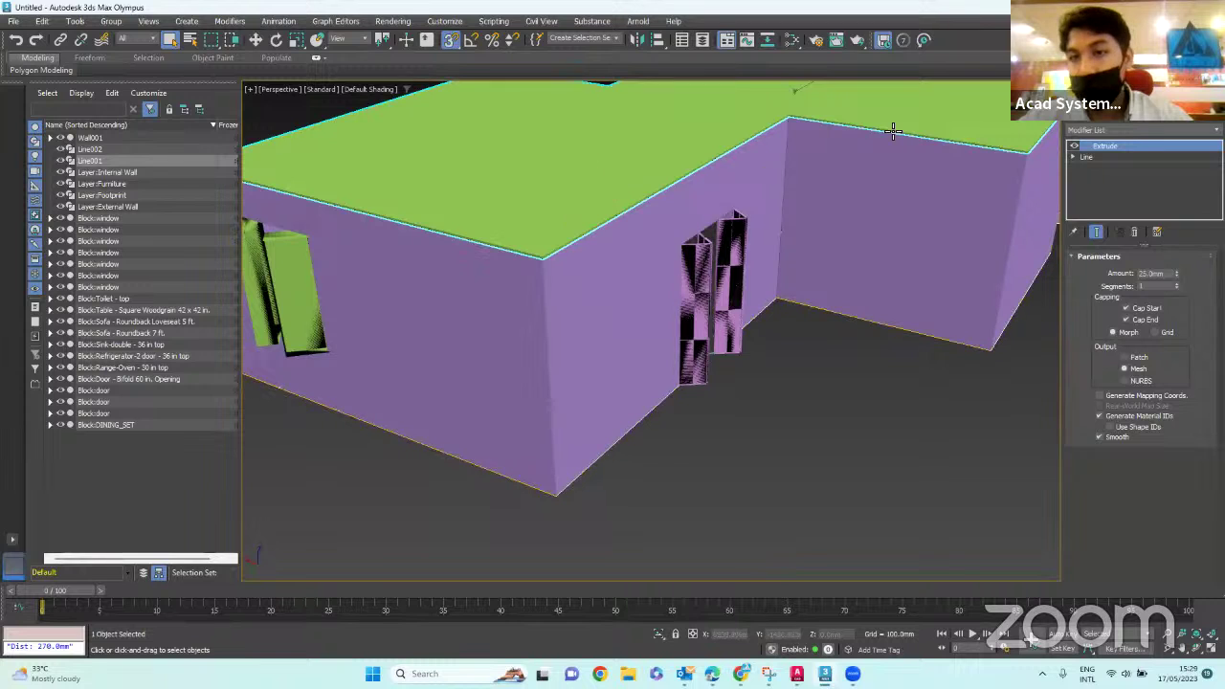
{"action": "scroll", "coordinate": [798, 121], "scroll_direction": "up", "scroll_amount": 2}
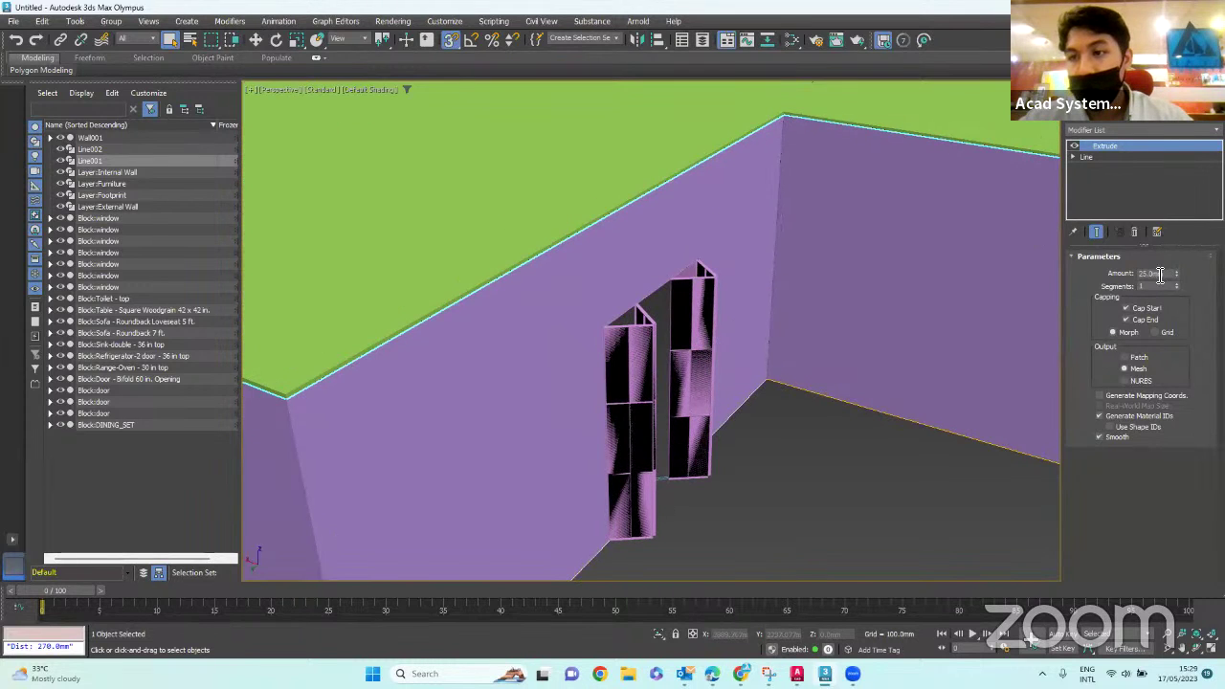
{"action": "key", "text": "Return"}
{"action": "middle_click_drag", "start_coordinate": [998, 274], "coordinate": [941, 208], "text": "alt"}
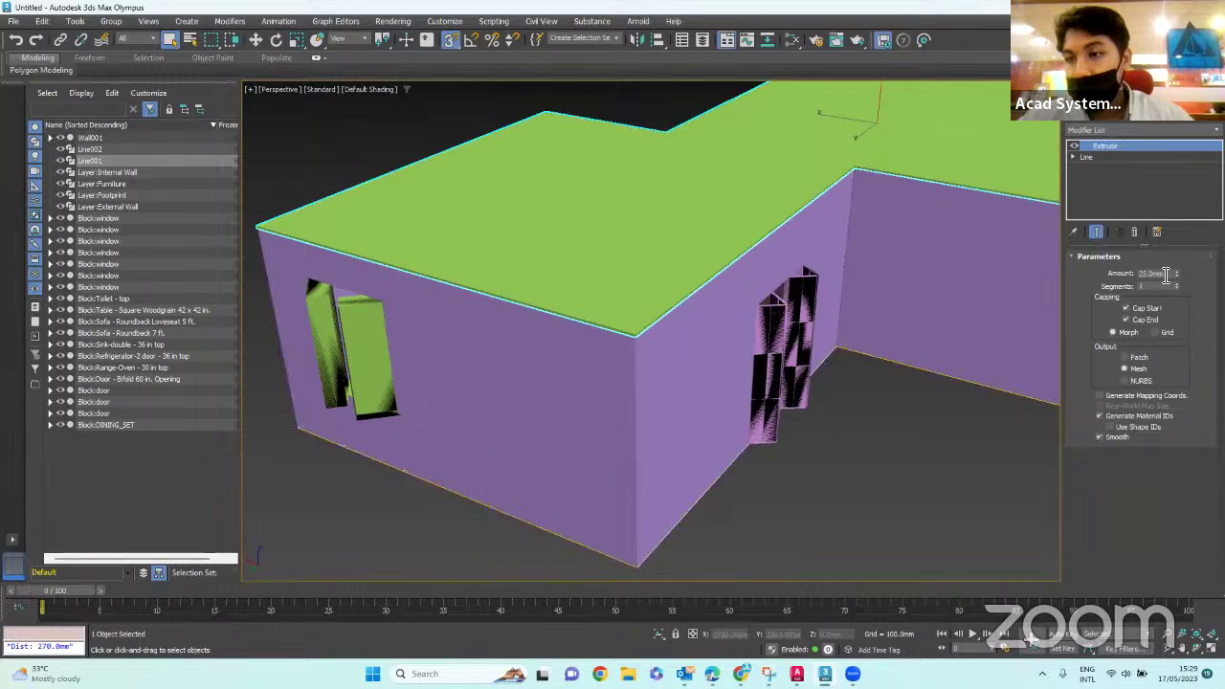
{"action": "left_click_drag", "start_coordinate": [1166, 274], "coordinate": [1084, 276]}
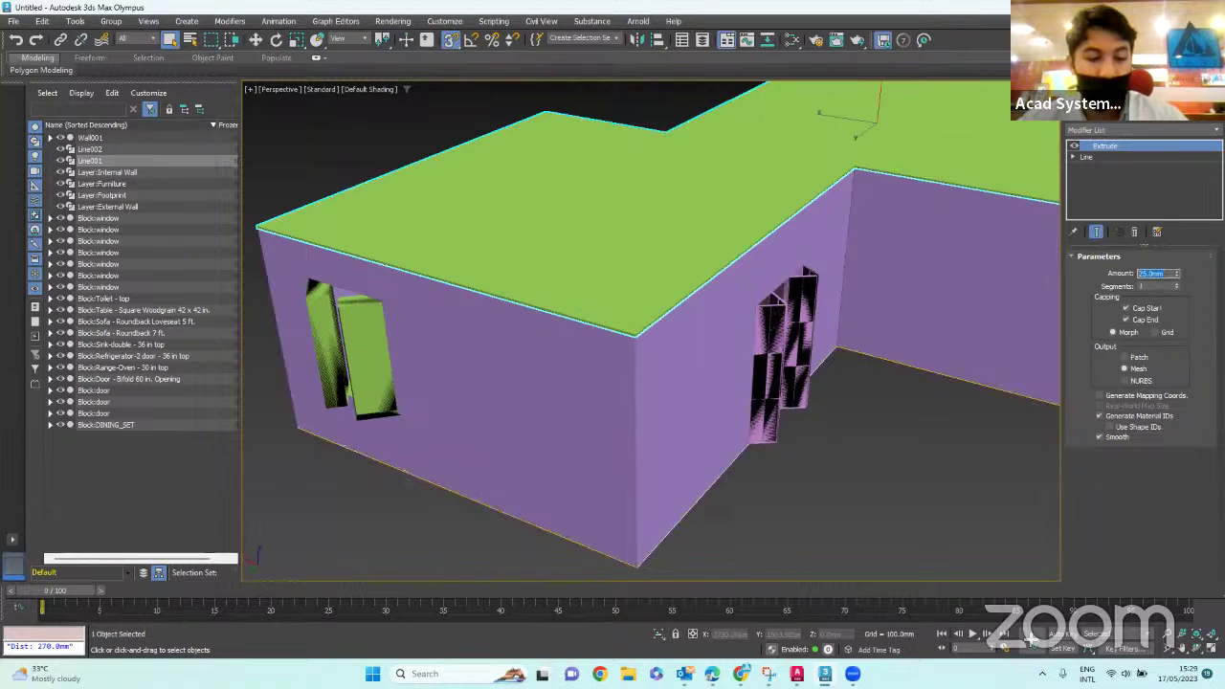
{"action": "type", "text": "150"}
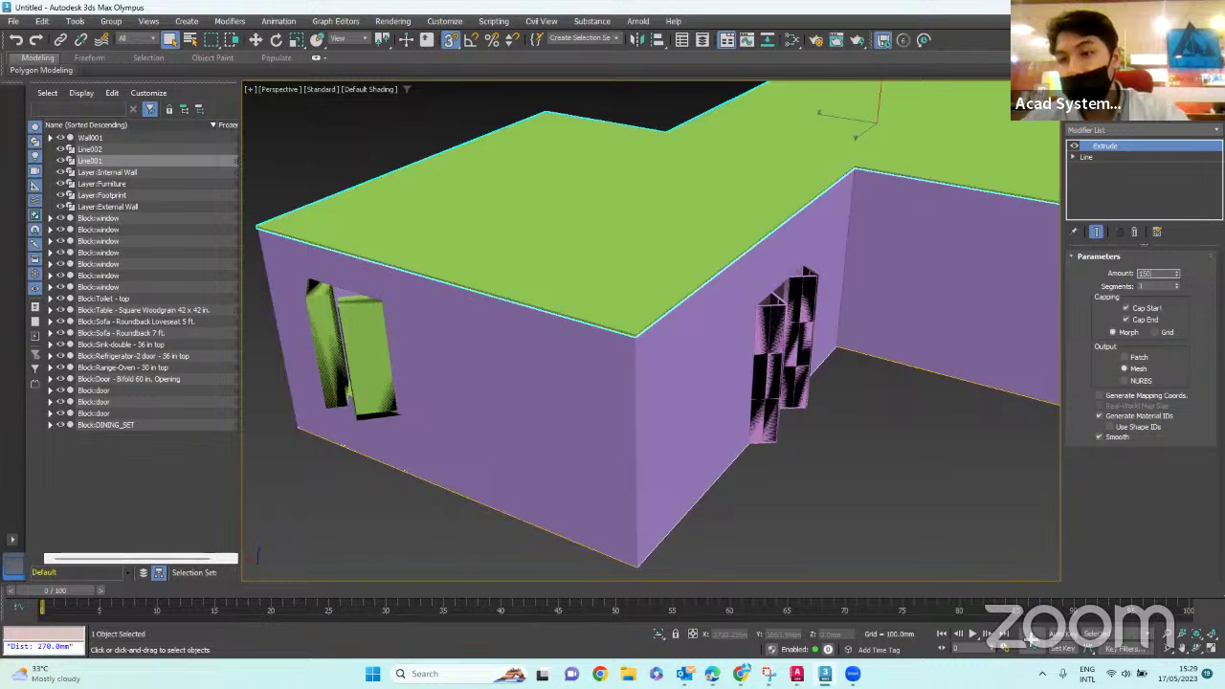
{"action": "key", "text": "Return"}
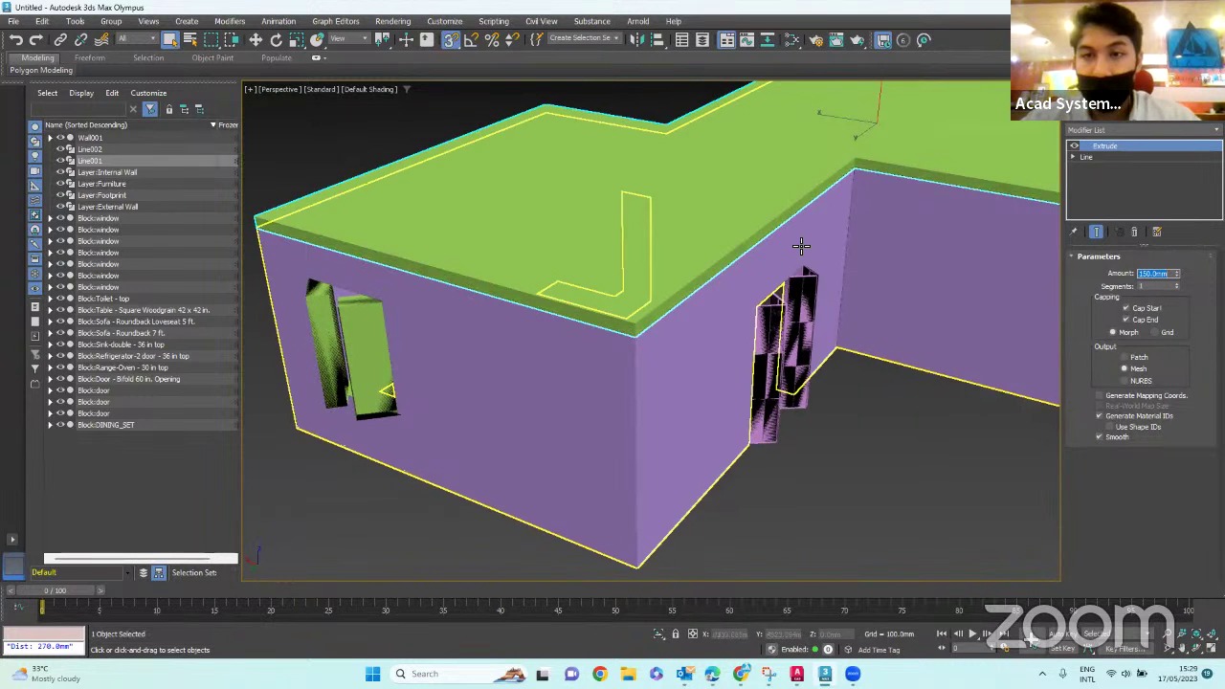
- Select the extruded slab and move it down to a Z position of 0 mm
{"action": "scroll", "coordinate": [846, 264], "scroll_direction": "down", "scroll_amount": 2}
{"action": "left_click", "coordinate": [1009, 352]}
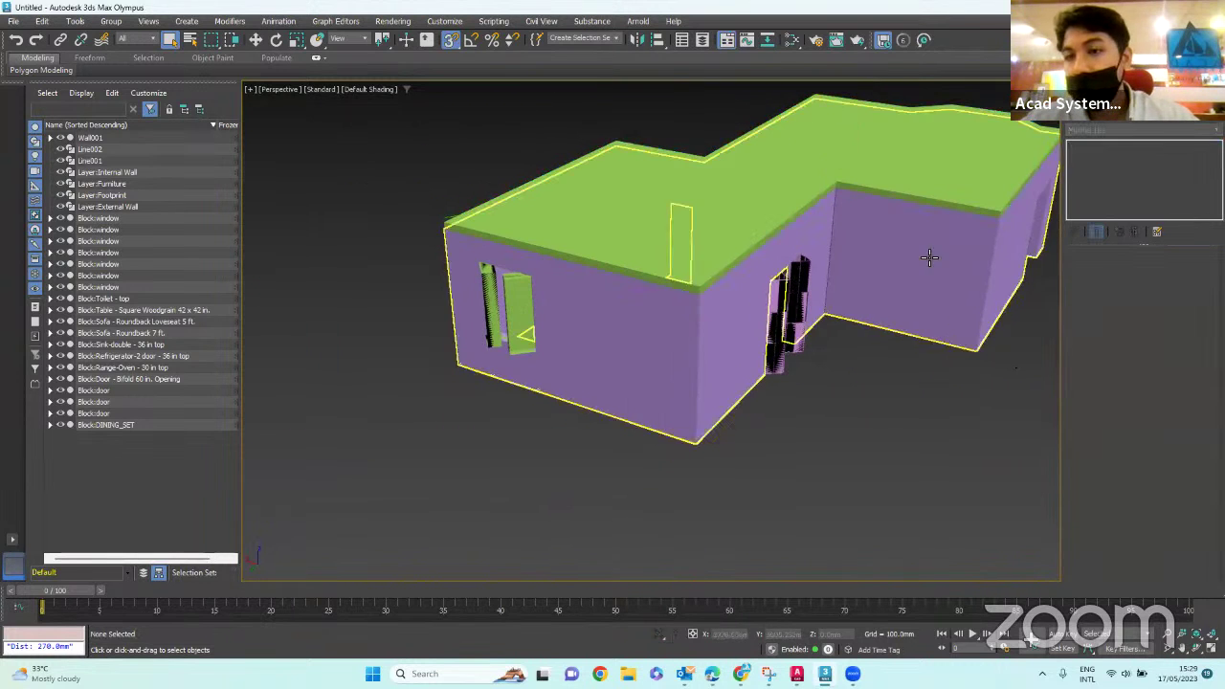
{"action": "scroll", "coordinate": [874, 197], "scroll_direction": "up", "scroll_amount": 3}
{"action": "left_click", "coordinate": [645, 207]}
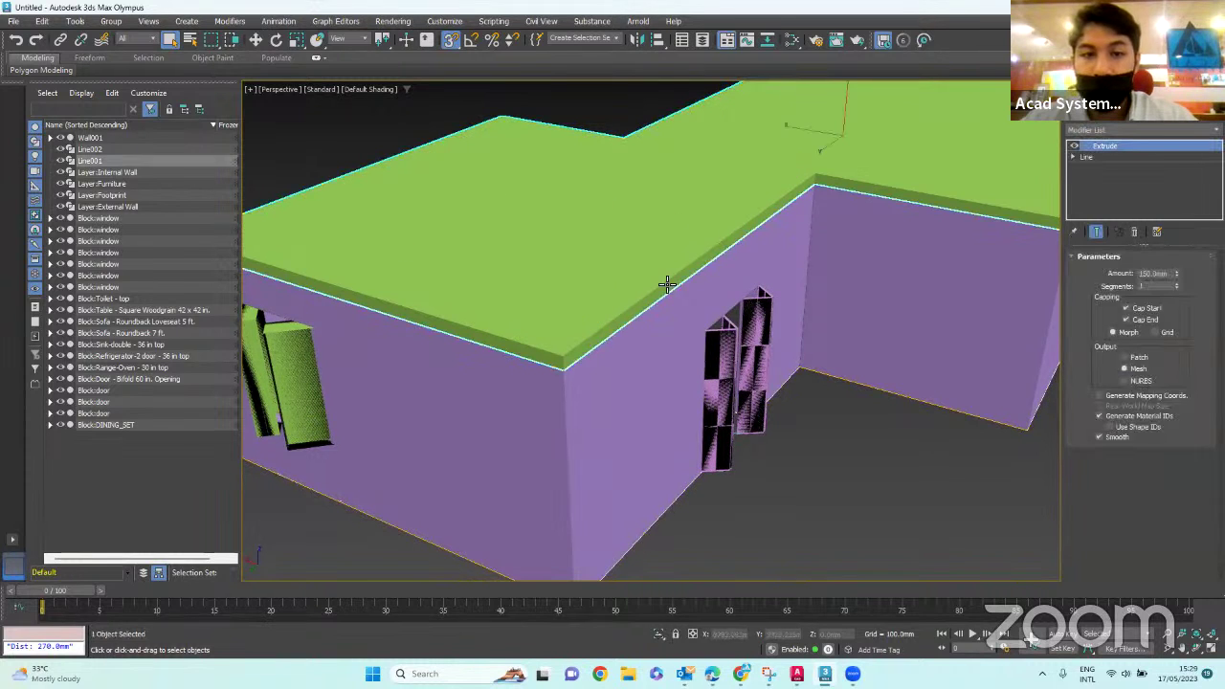
{"action": "scroll", "coordinate": [587, 193], "scroll_direction": "down", "scroll_amount": 3}
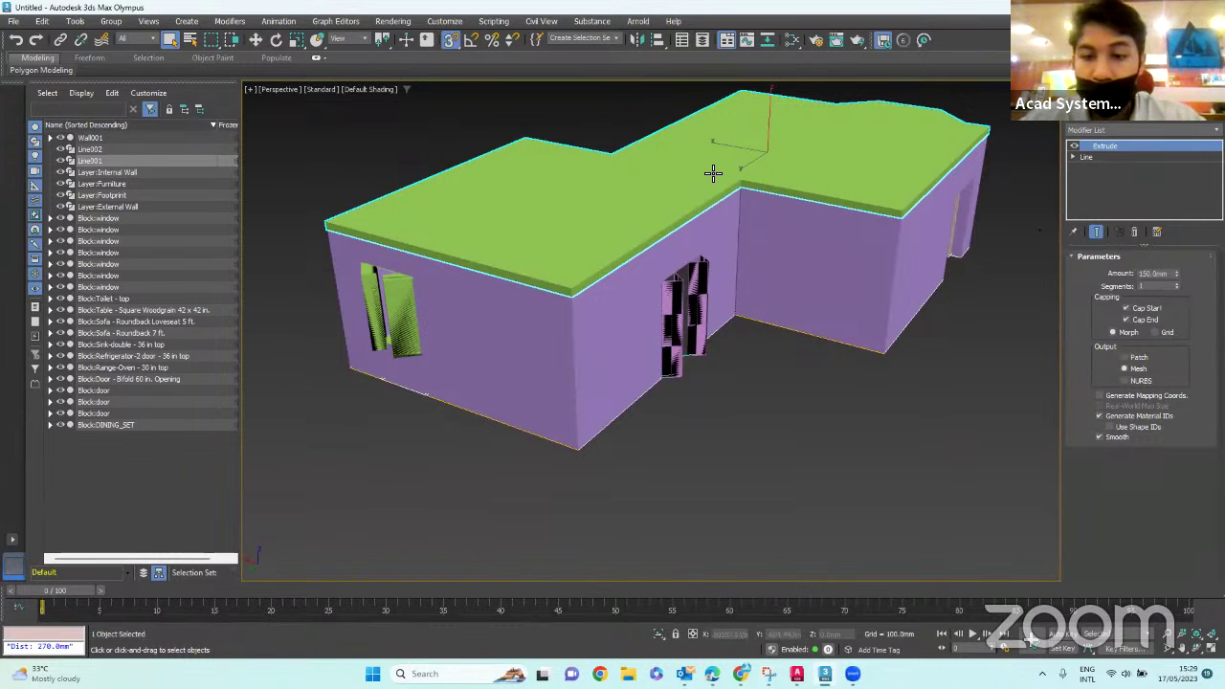
{"action": "left_click", "coordinate": [257, 41]}
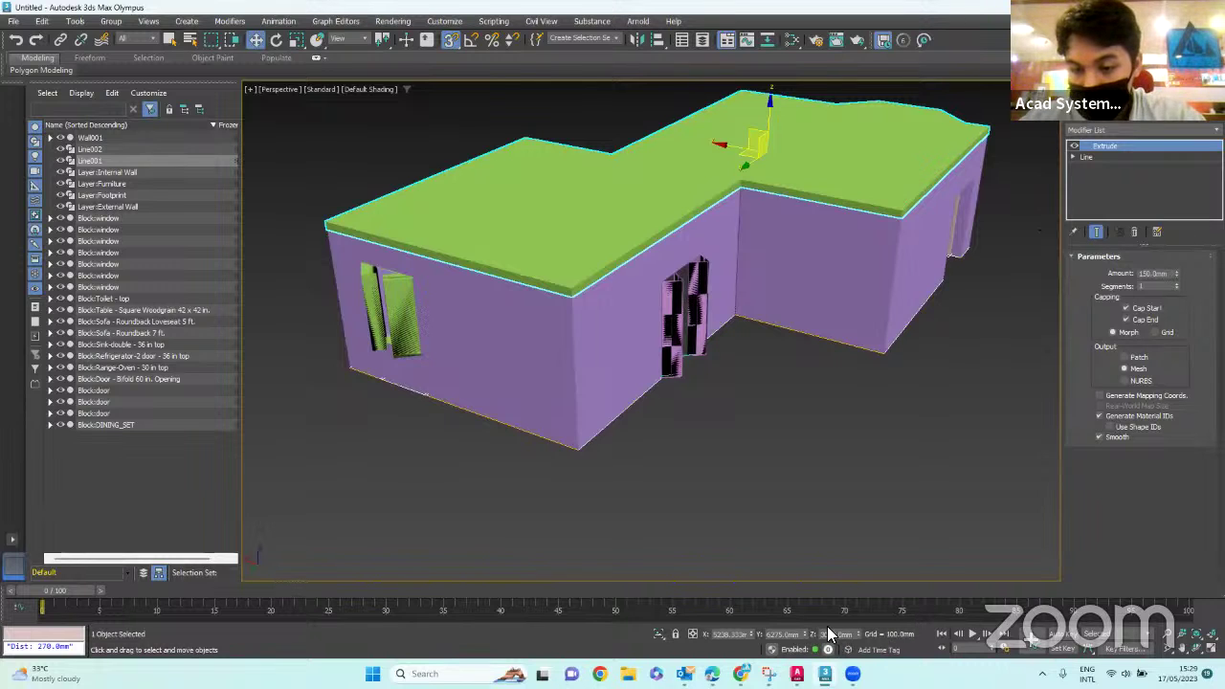
{"action": "double_click", "coordinate": [857, 637]}
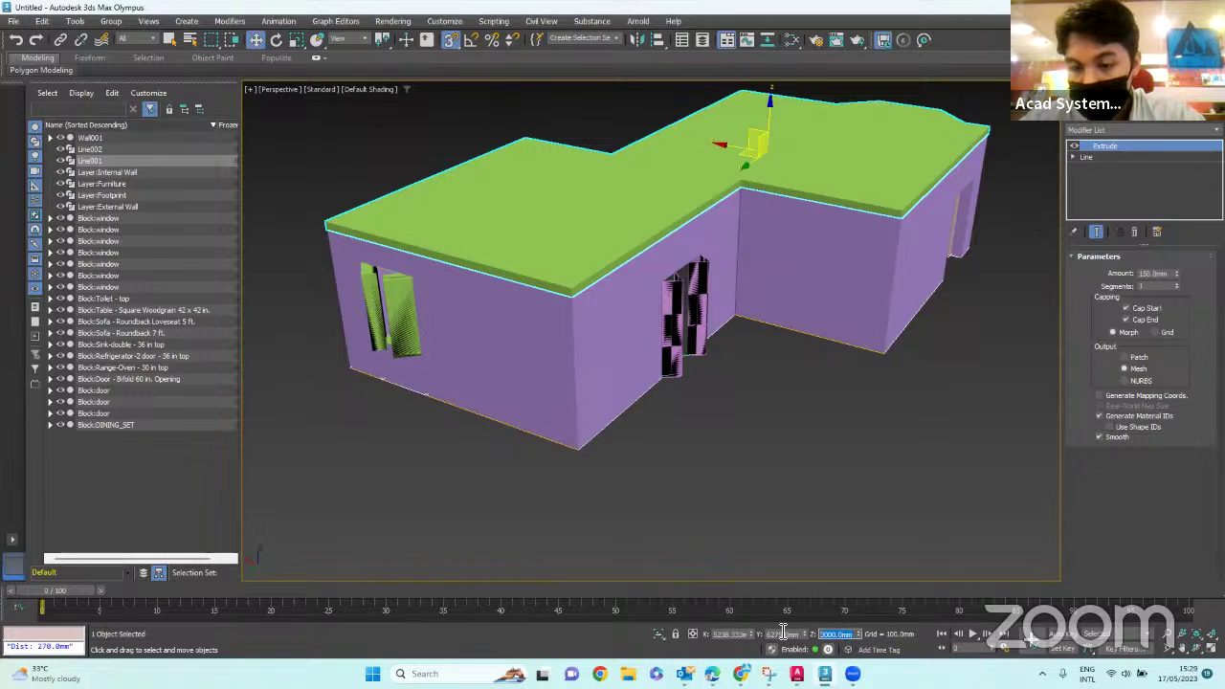
{"action": "type", "text": "0"}
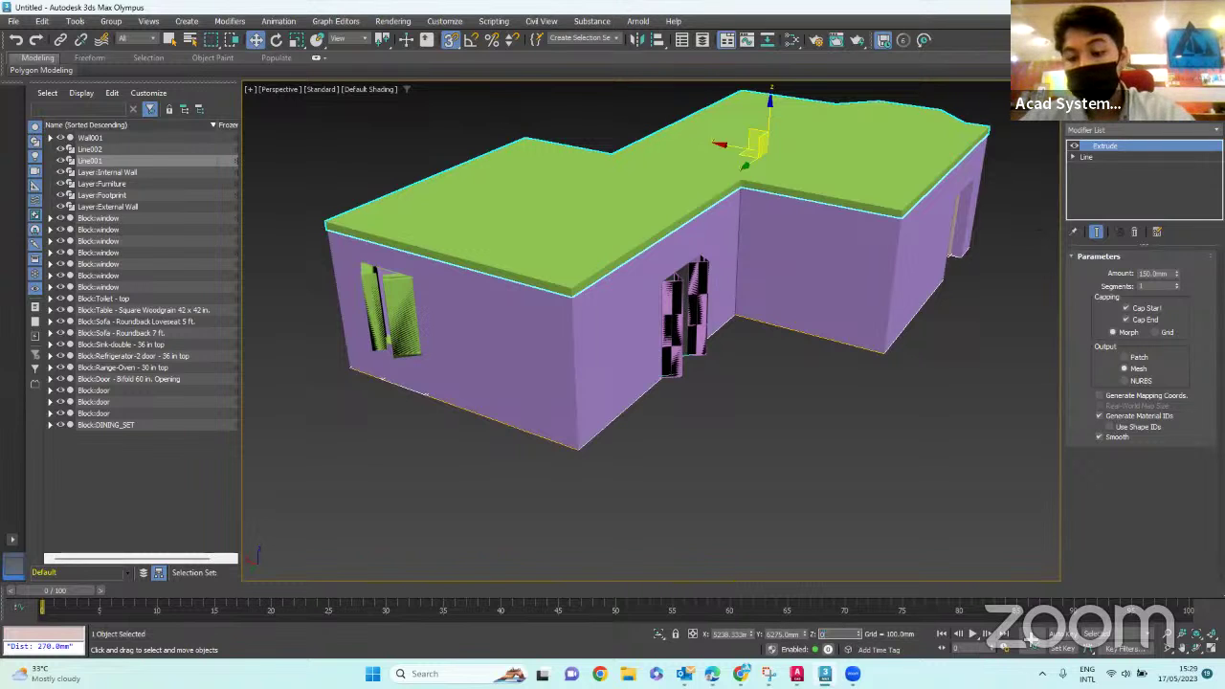
{"action": "key", "text": "Return"}
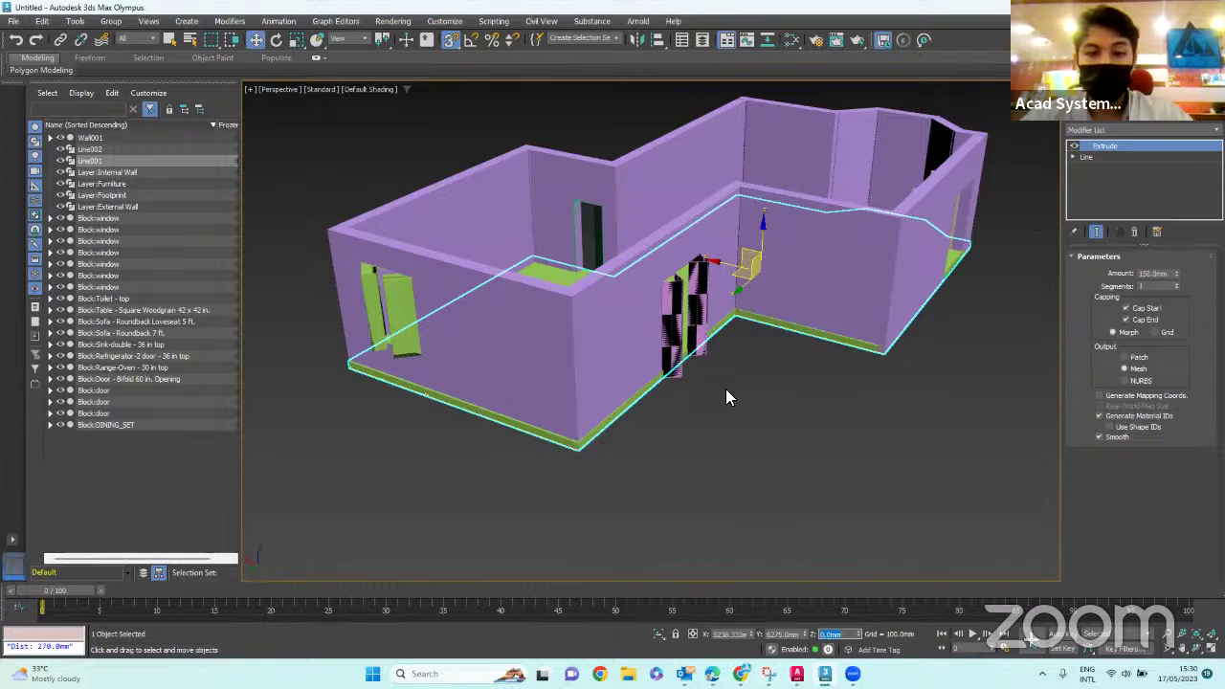
- Lower the slab beneath the external wall and bifold door by setting its Z position to -150 mm
{"action": "scroll", "coordinate": [693, 356], "scroll_direction": "up", "scroll_amount": 5}
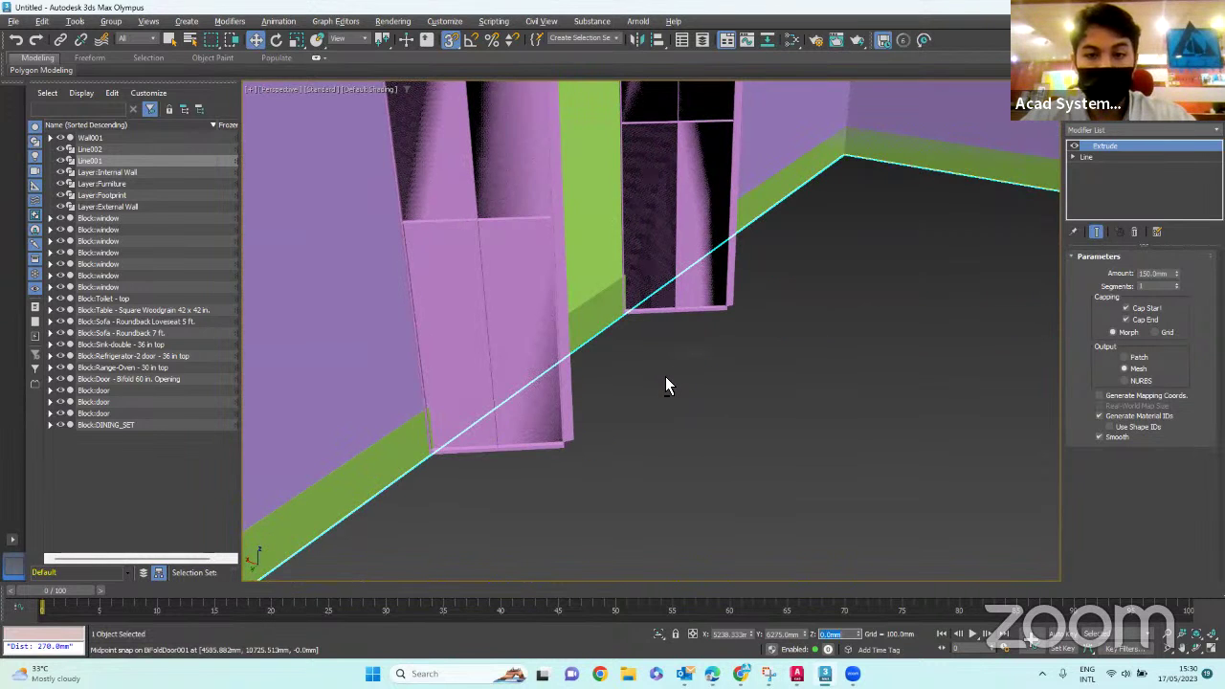
{"action": "scroll", "coordinate": [660, 375], "scroll_direction": "down", "scroll_amount": 6}
{"action": "middle_click_drag", "start_coordinate": [648, 374], "coordinate": [629, 366], "text": "alt"}
{"action": "scroll", "coordinate": [623, 363], "scroll_direction": "up", "scroll_amount": 6}
{"action": "scroll", "coordinate": [619, 362], "scroll_direction": "up", "scroll_amount": 4}
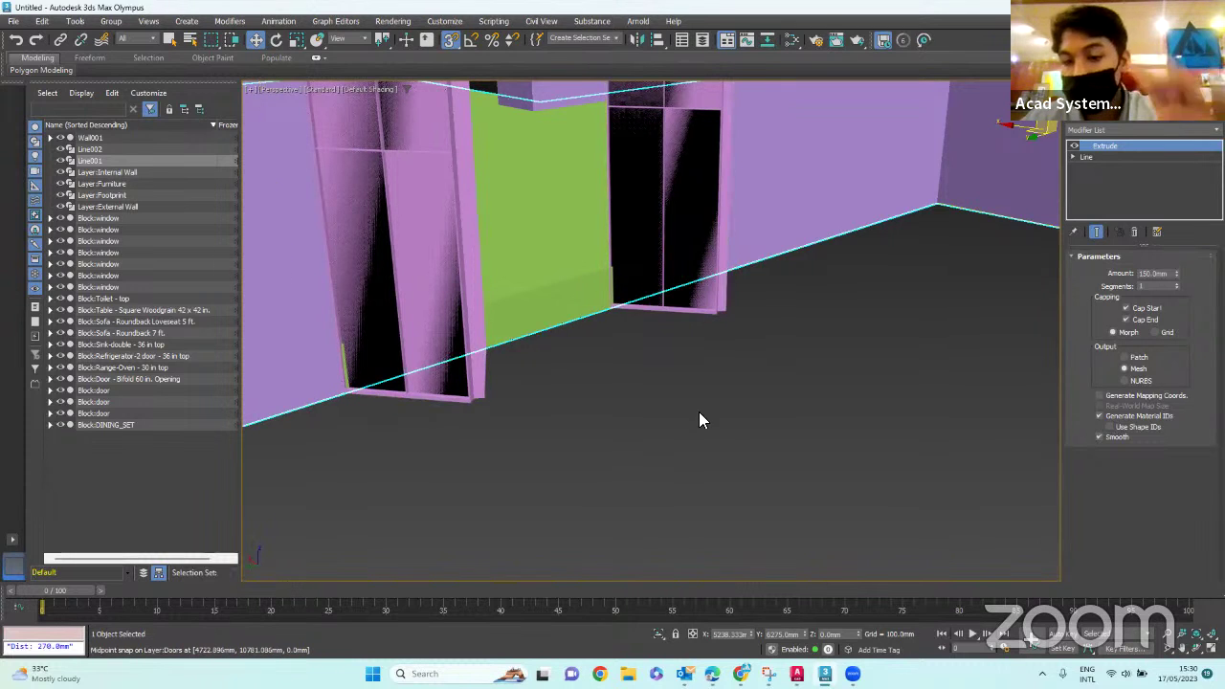
{"action": "left_click", "coordinate": [831, 634]}
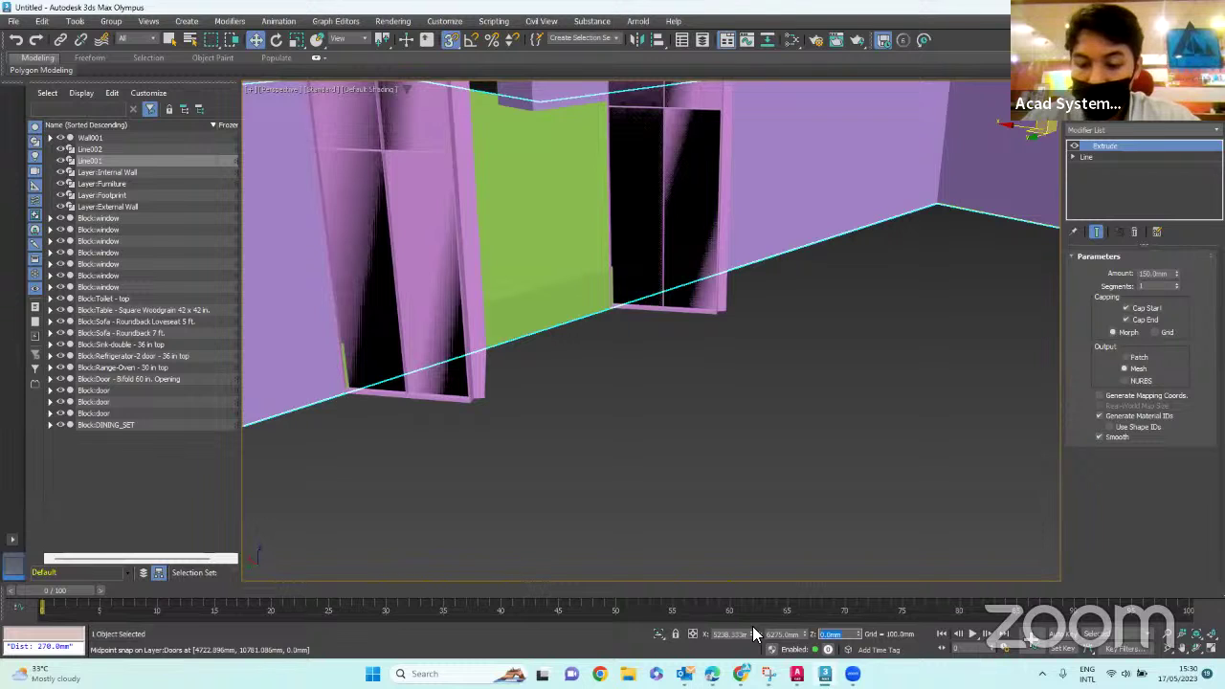
{"action": "type", "text": "-"}
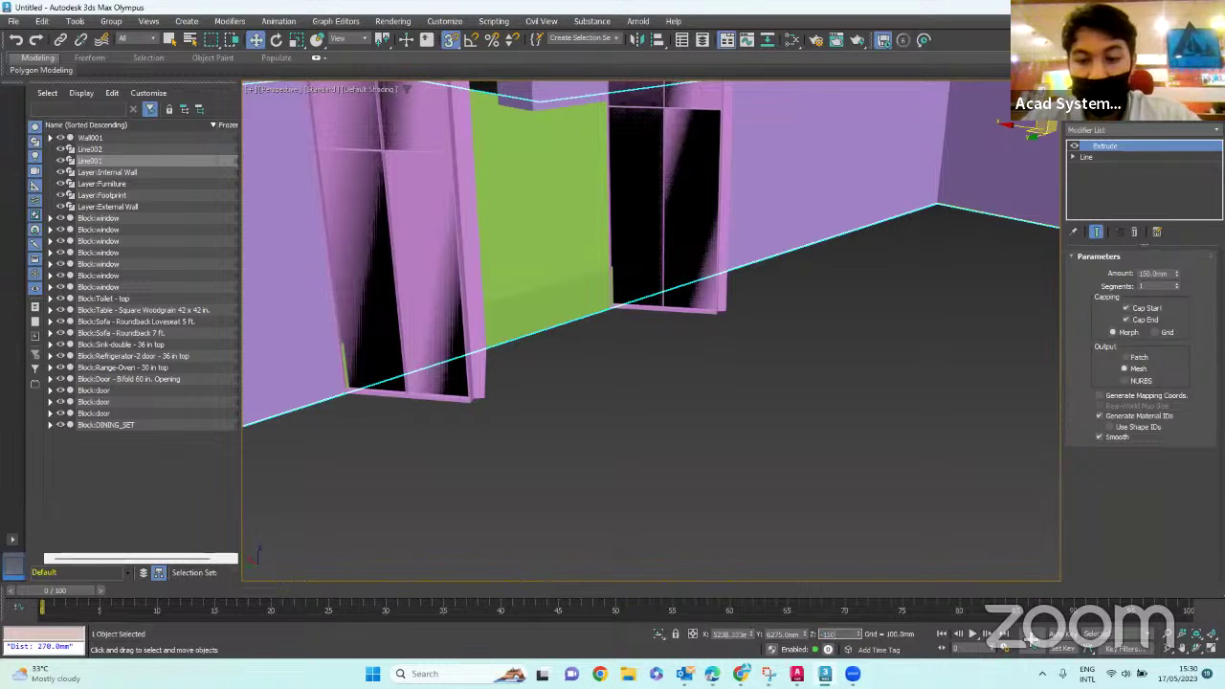
{"action": "type", "text": "150"}
{"action": "key", "text": "Return"}
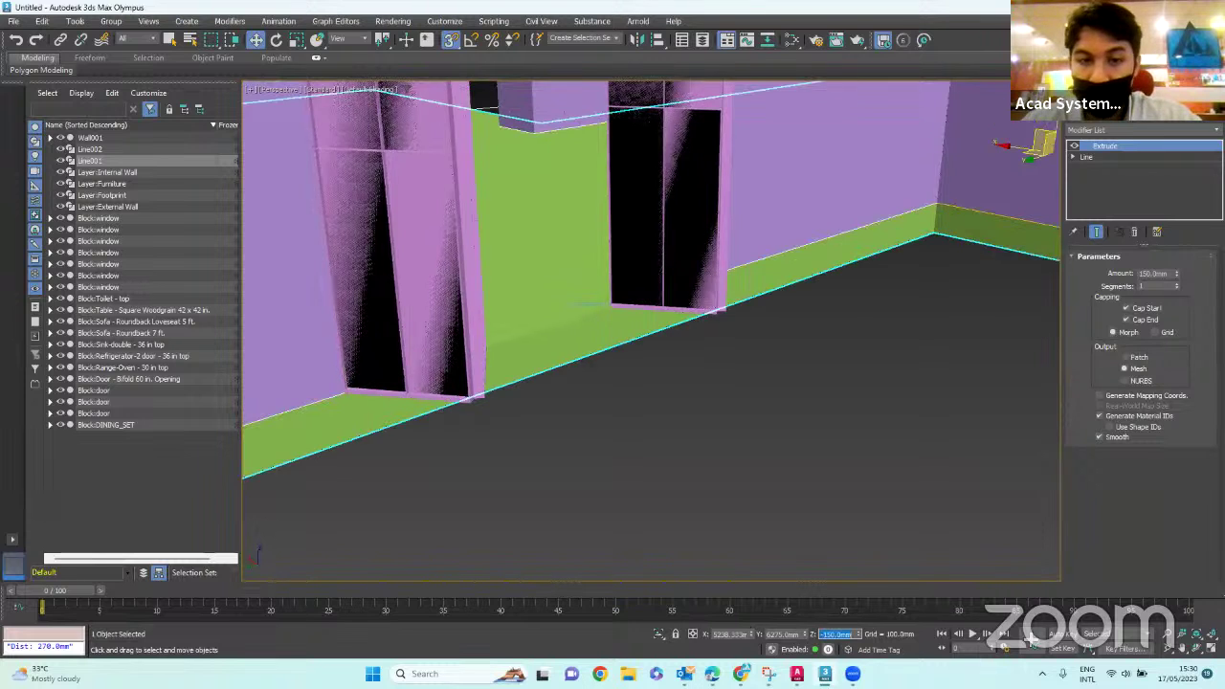
- Deselect the slab and examine from all sides how it meets the base of the external walls and doors
{"action": "middle_click_drag", "start_coordinate": [842, 450], "coordinate": [777, 397], "text": "alt"}
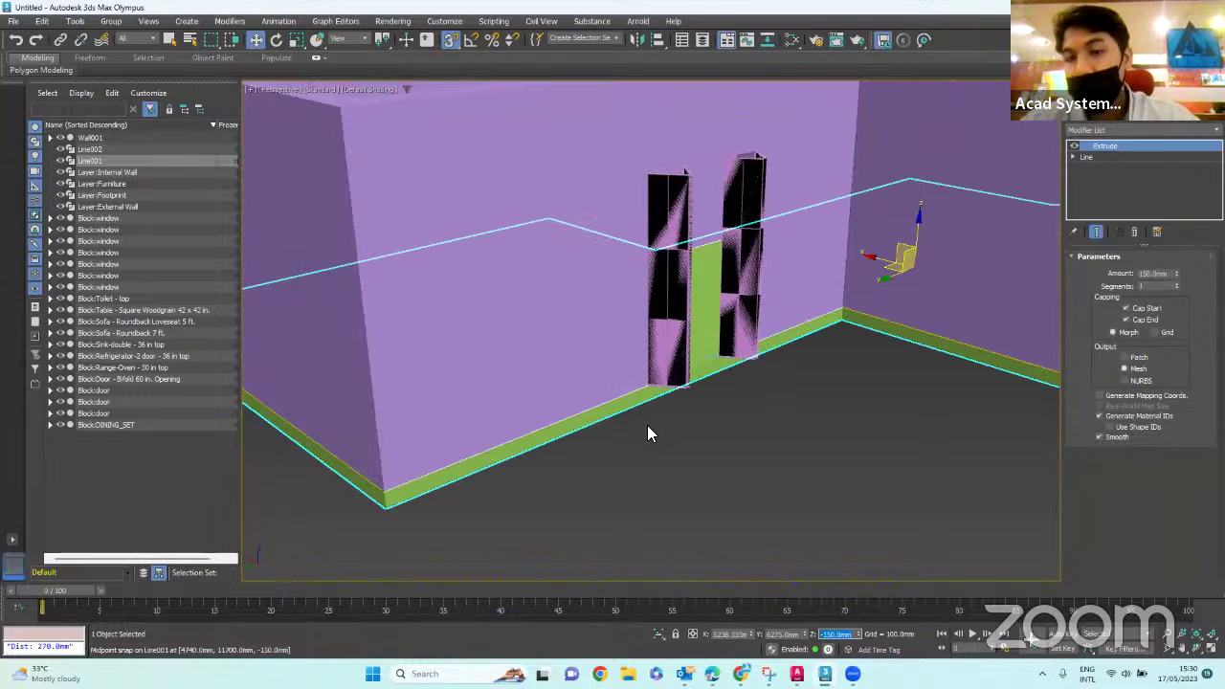
{"action": "scroll", "coordinate": [647, 435], "scroll_direction": "down", "scroll_amount": 2}
{"action": "left_click", "coordinate": [808, 396]}
{"action": "scroll", "coordinate": [786, 382], "scroll_direction": "down", "scroll_amount": 5}
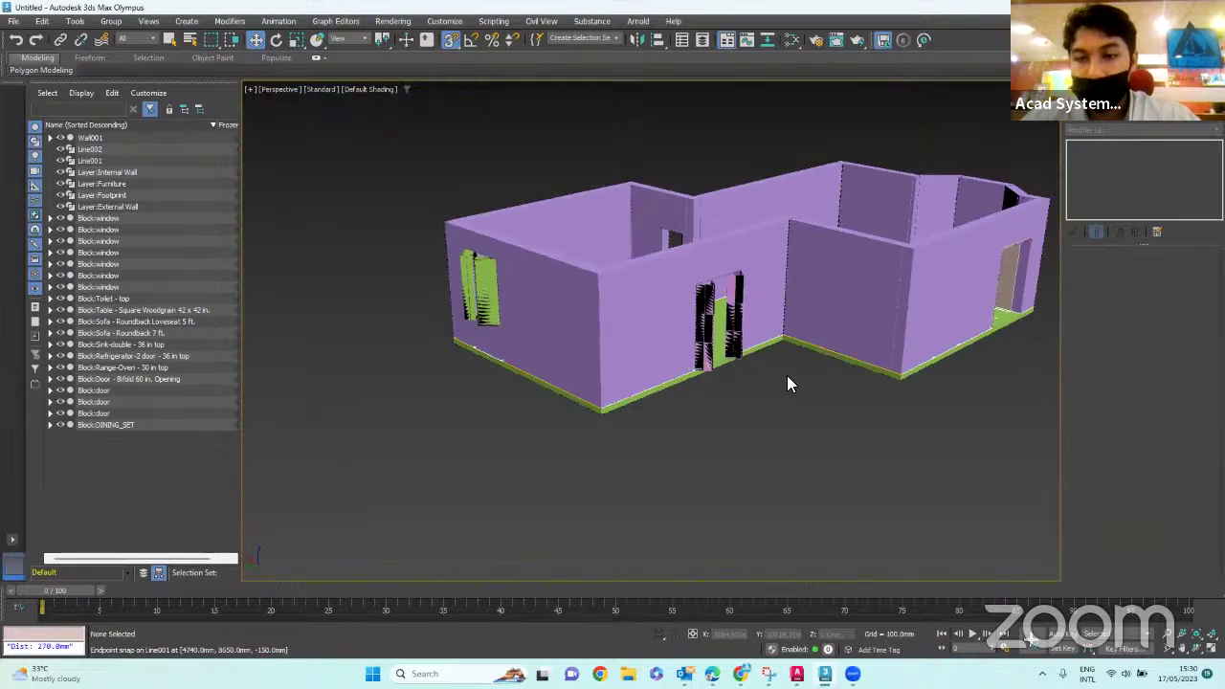
{"action": "middle_click_drag", "start_coordinate": [787, 383], "coordinate": [680, 347], "text": "alt"}
{"action": "scroll", "coordinate": [805, 365], "scroll_direction": "up", "scroll_amount": 4}
{"action": "scroll", "coordinate": [805, 365], "scroll_direction": "down", "scroll_amount": 4}
{"action": "scroll", "coordinate": [797, 362], "scroll_direction": "up", "scroll_amount": 4}
{"action": "scroll", "coordinate": [680, 348], "scroll_direction": "down", "scroll_amount": 4}
{"action": "middle_click_drag", "start_coordinate": [583, 355], "coordinate": [615, 350], "text": "alt"}
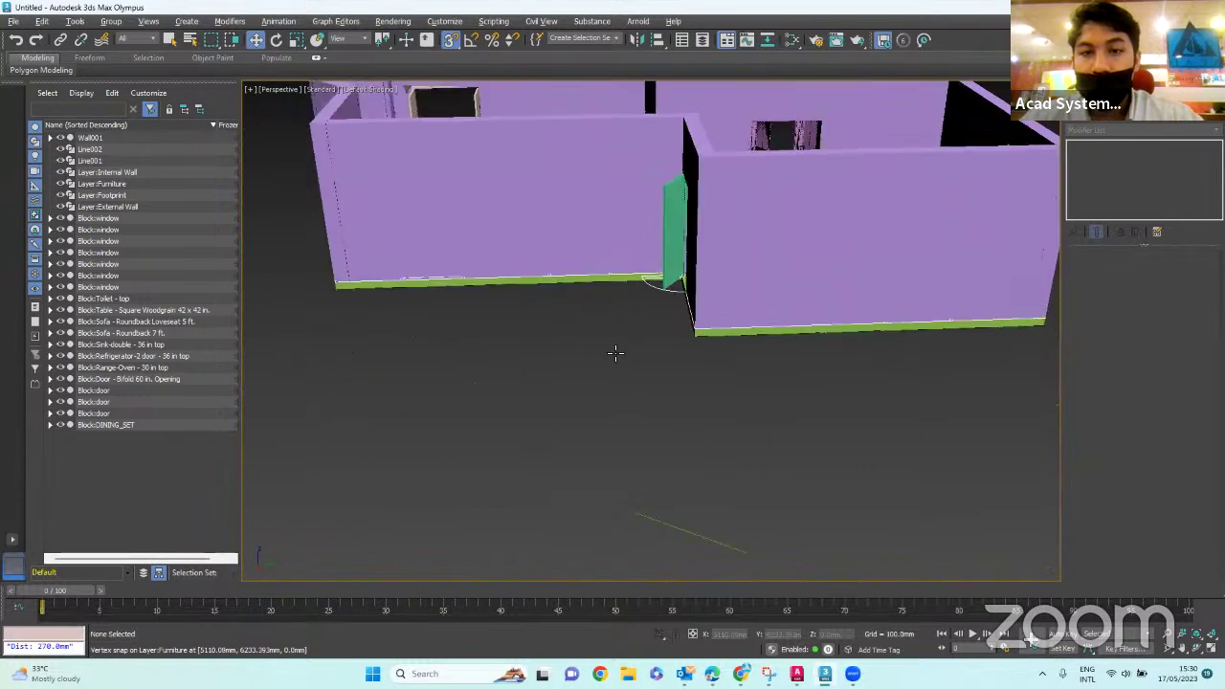
{"action": "scroll", "coordinate": [732, 354], "scroll_direction": "up", "scroll_amount": 4}
{"action": "middle_click_drag", "start_coordinate": [732, 354], "coordinate": [815, 351], "text": "alt"}
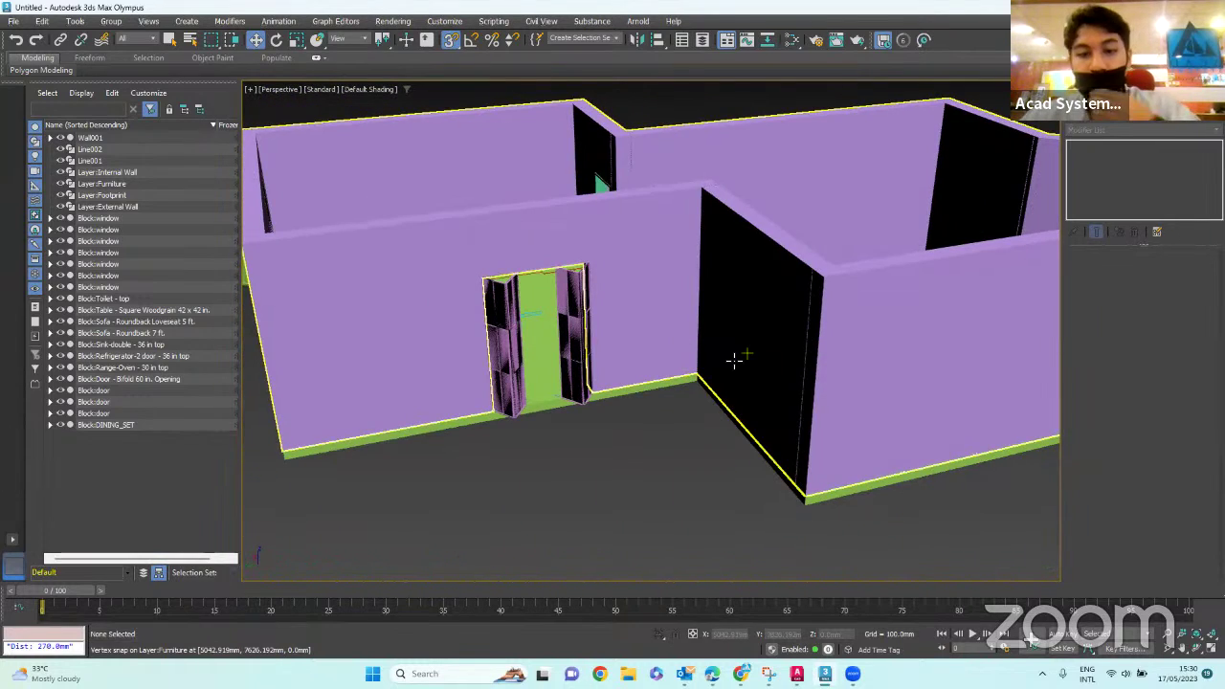